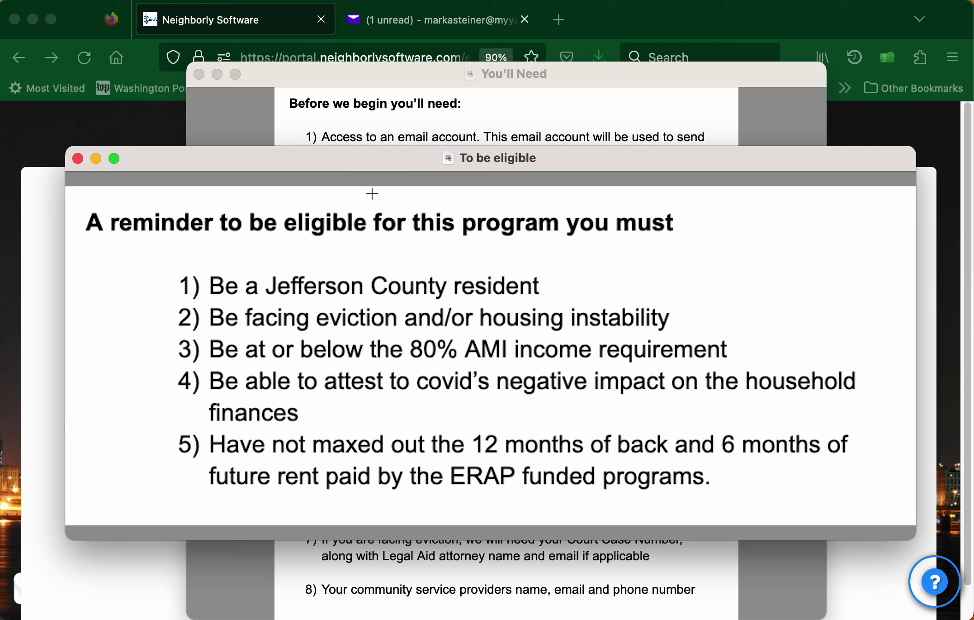
Dismiss the 'To be eligible' reminder and the 'You'll Need' window to reveal the sign-in page.
left_click(77, 158)
left_click(202, 75)
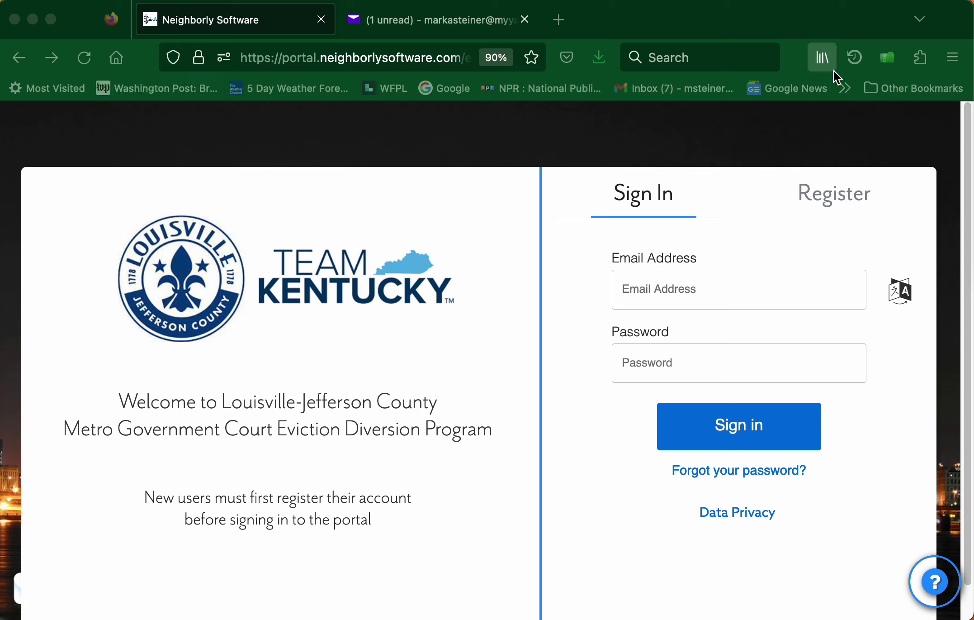
On the Register form, enter the applicant's email address and request a verification code.
left_click(834, 197)
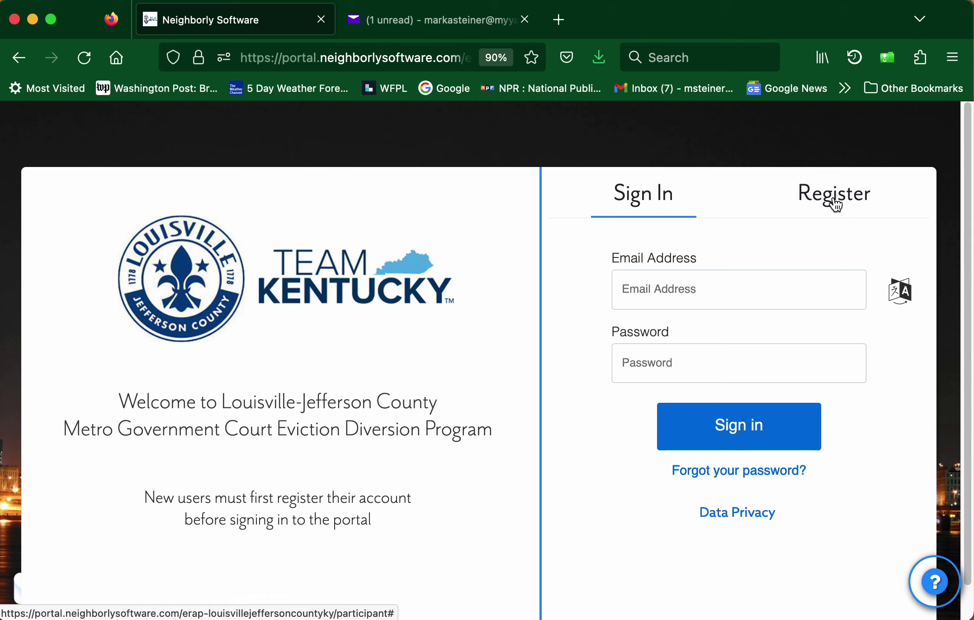
left_click(835, 198)
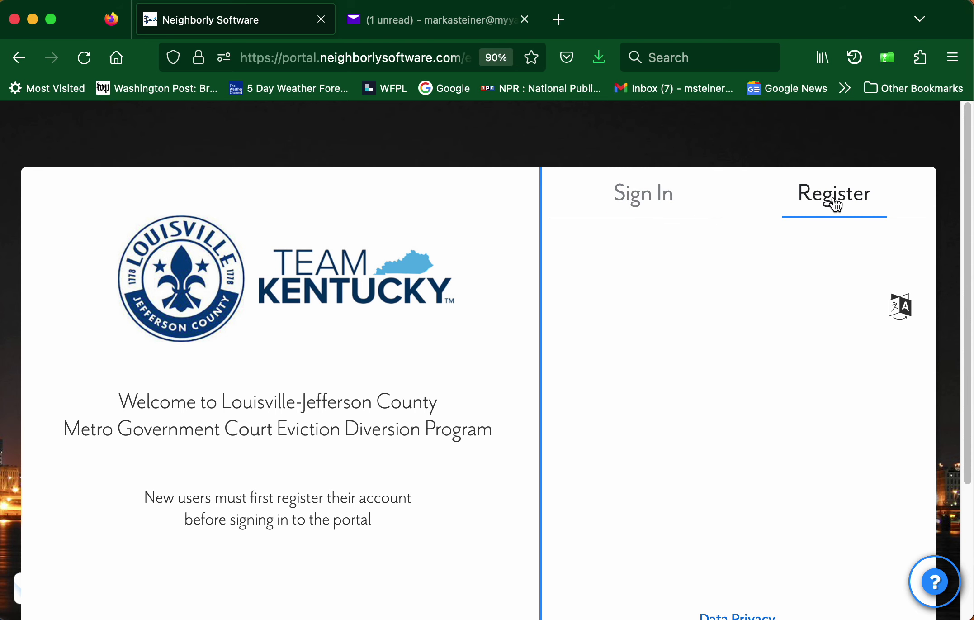
left_click(671, 412)
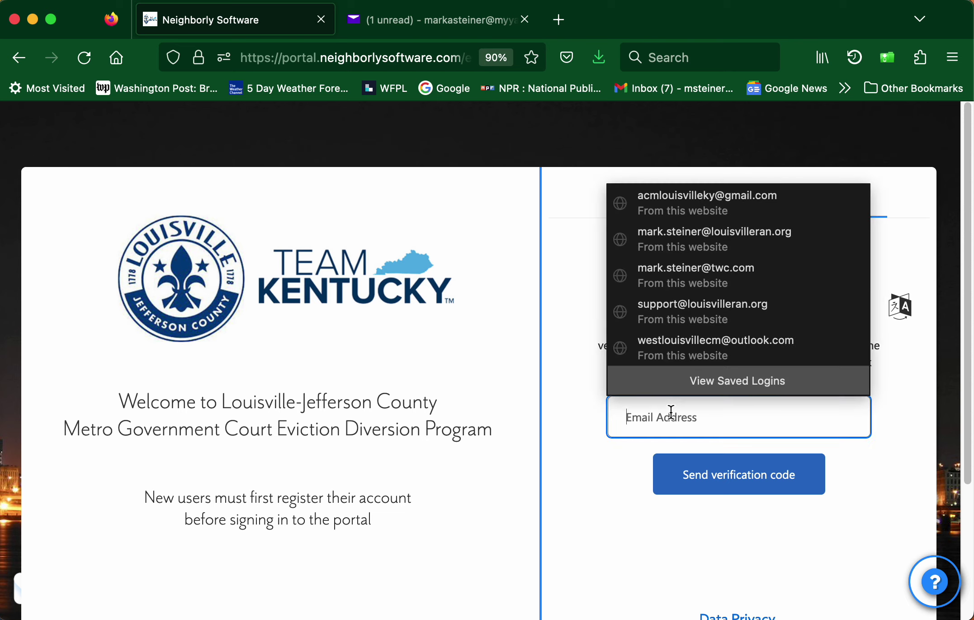
key("super+v")
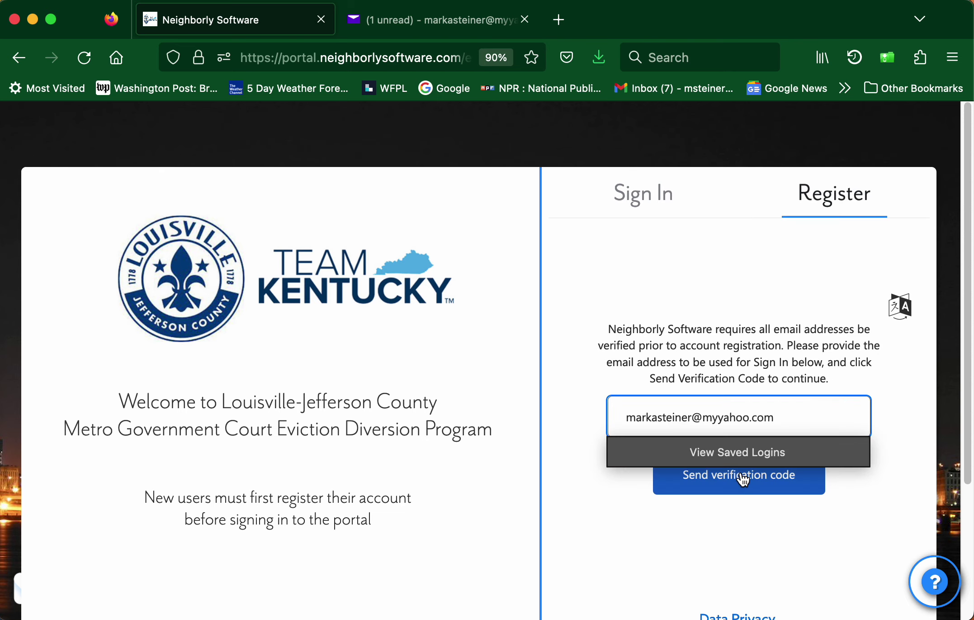
left_click(742, 476)
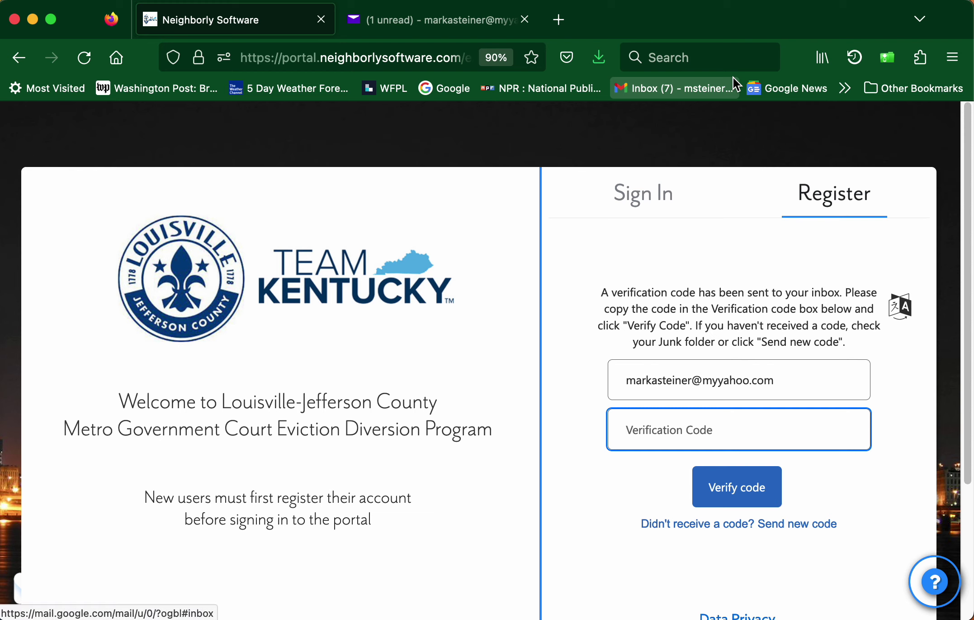
Reload the Yahoo inbox, open the Neighborly Software verification email and copy its code.
left_click(476, 14)
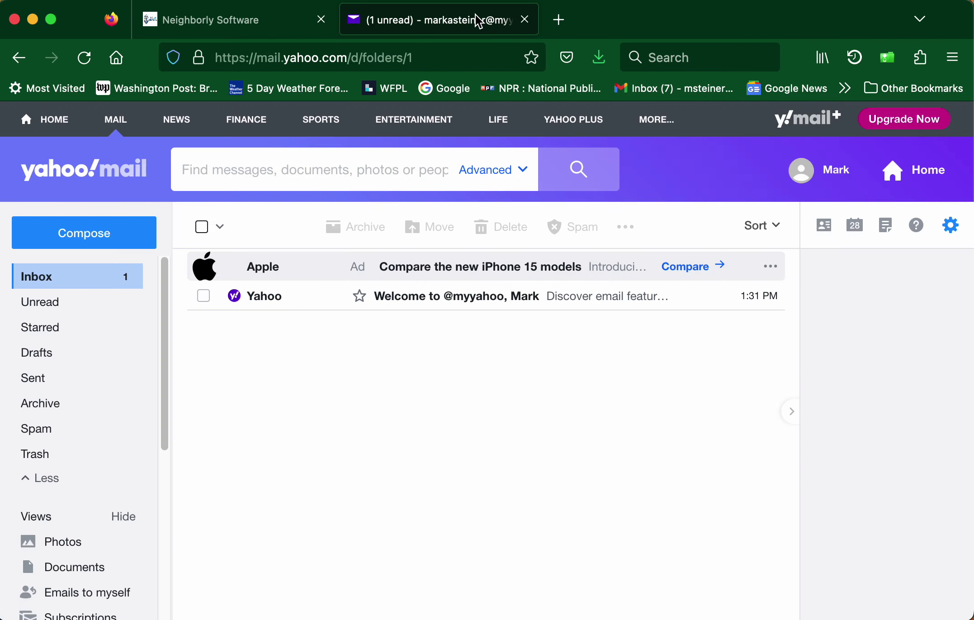
left_click(85, 60)
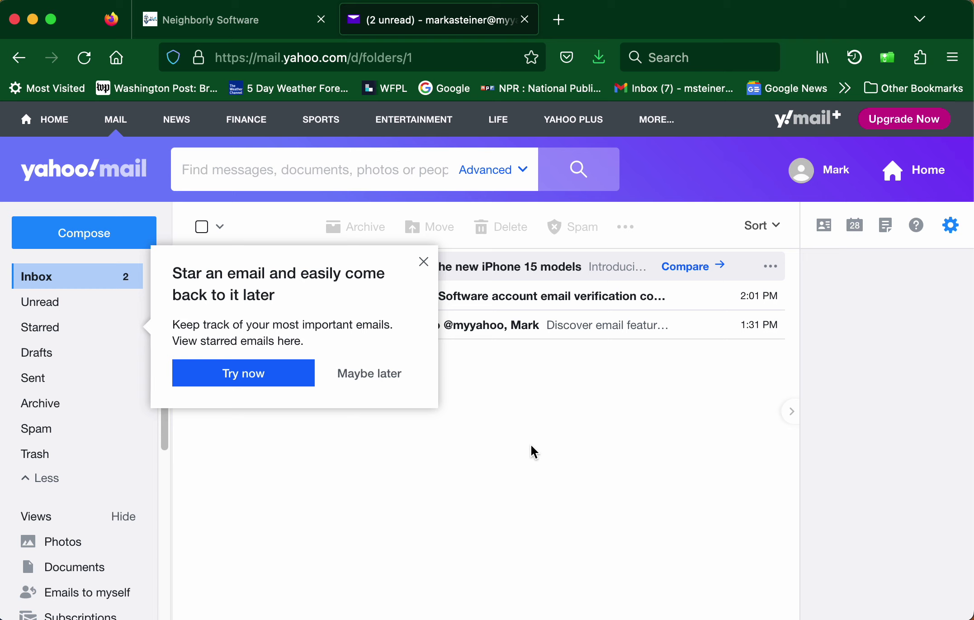
left_click(393, 375)
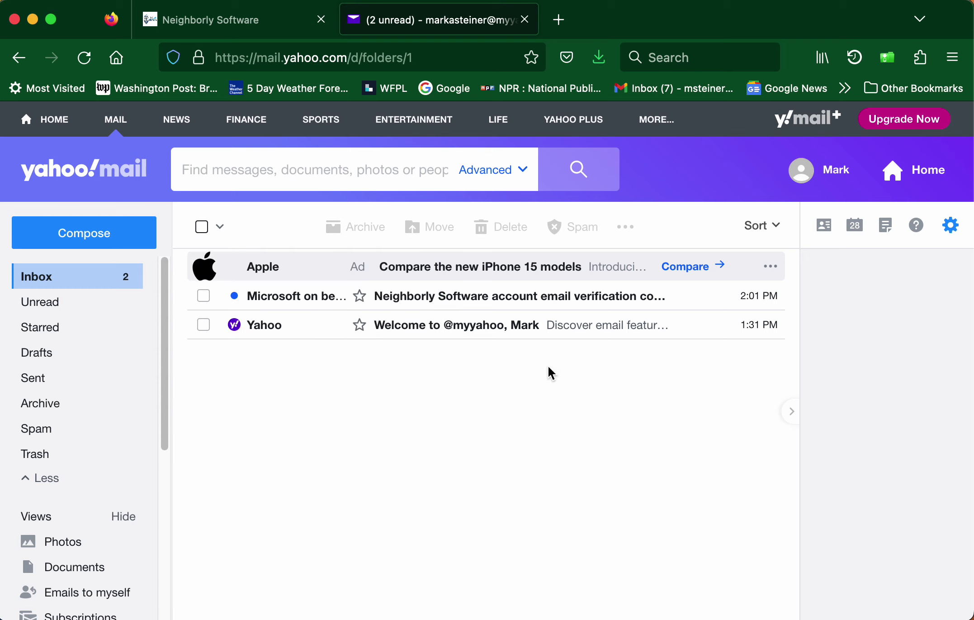
left_click(570, 294)
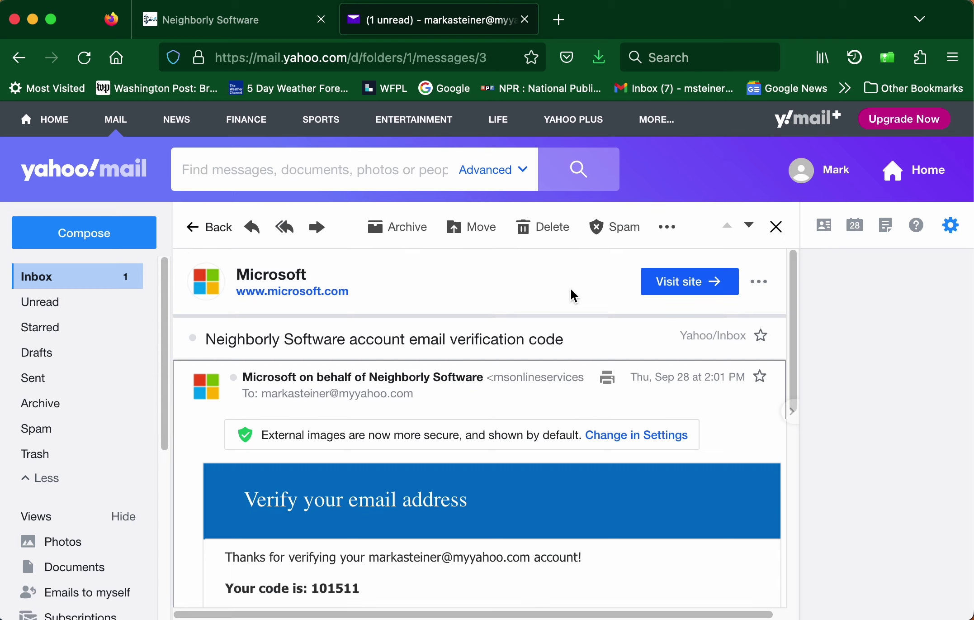
left_click_drag(364, 586, 312, 590)
key("super+c")
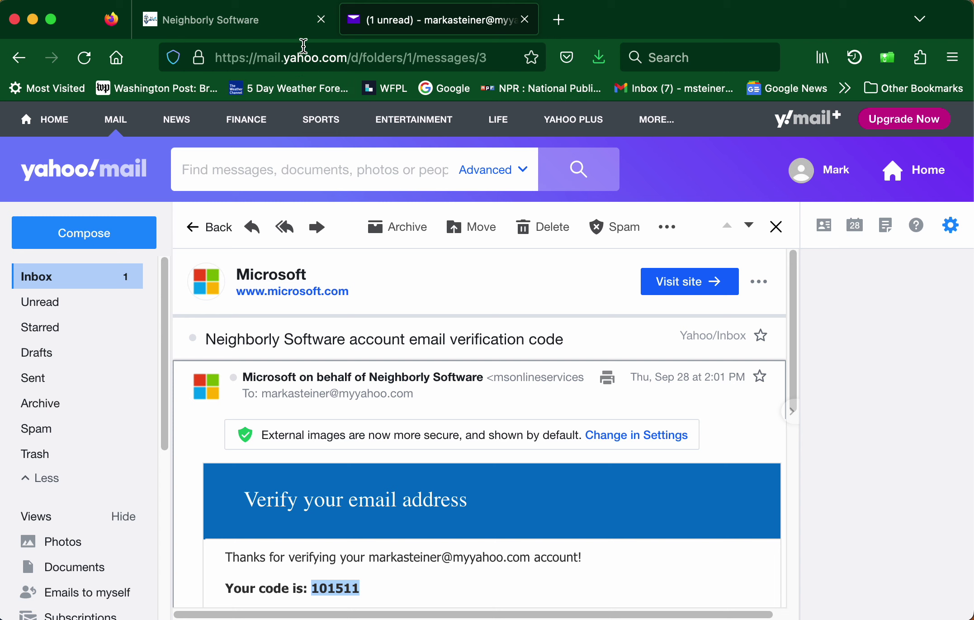
left_click(281, 22)
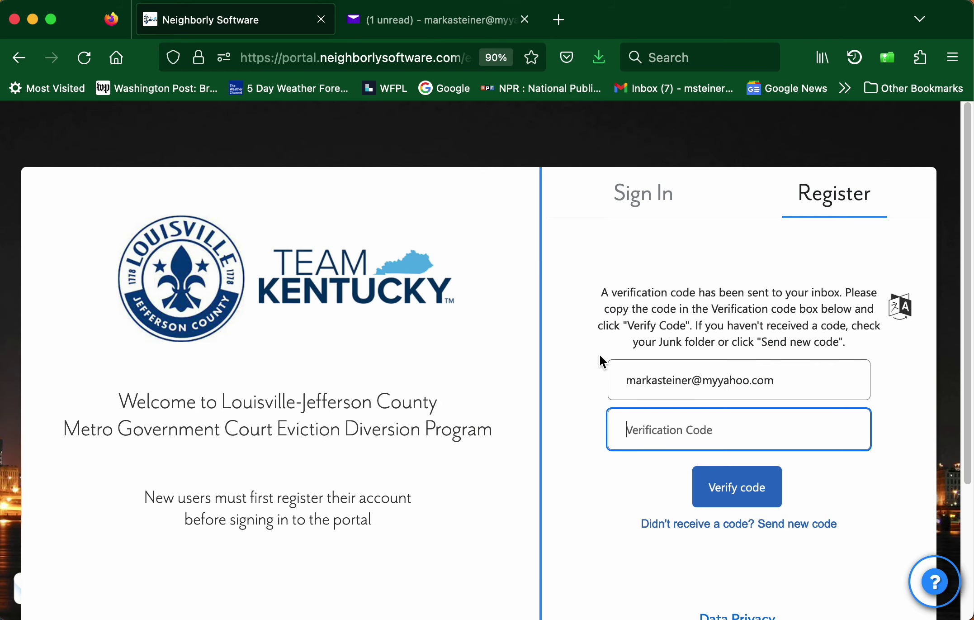
Verify the email with the pasted code and enter the applicant's first and last name.
key("super+v")
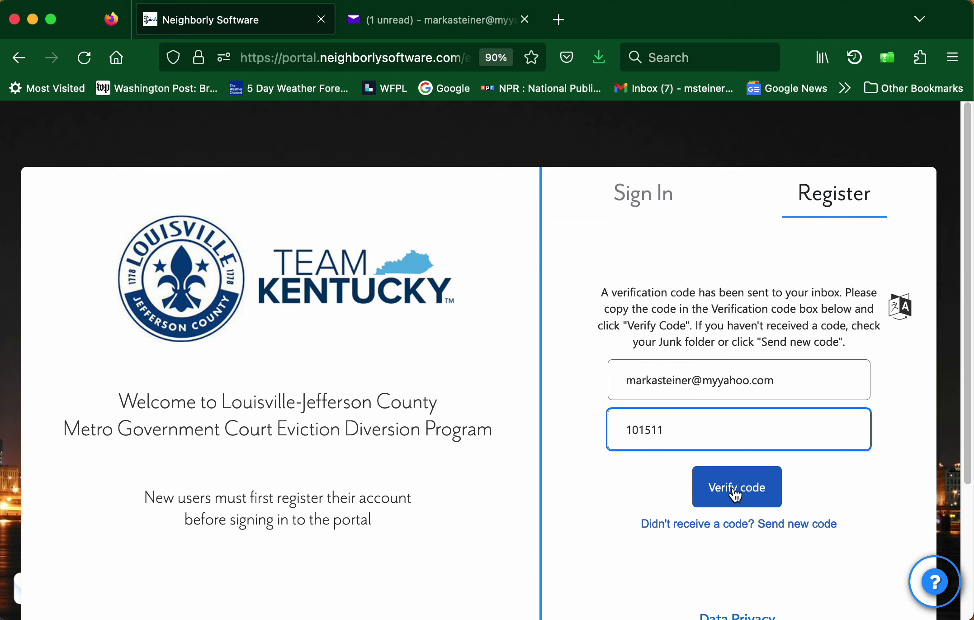
left_click(736, 493)
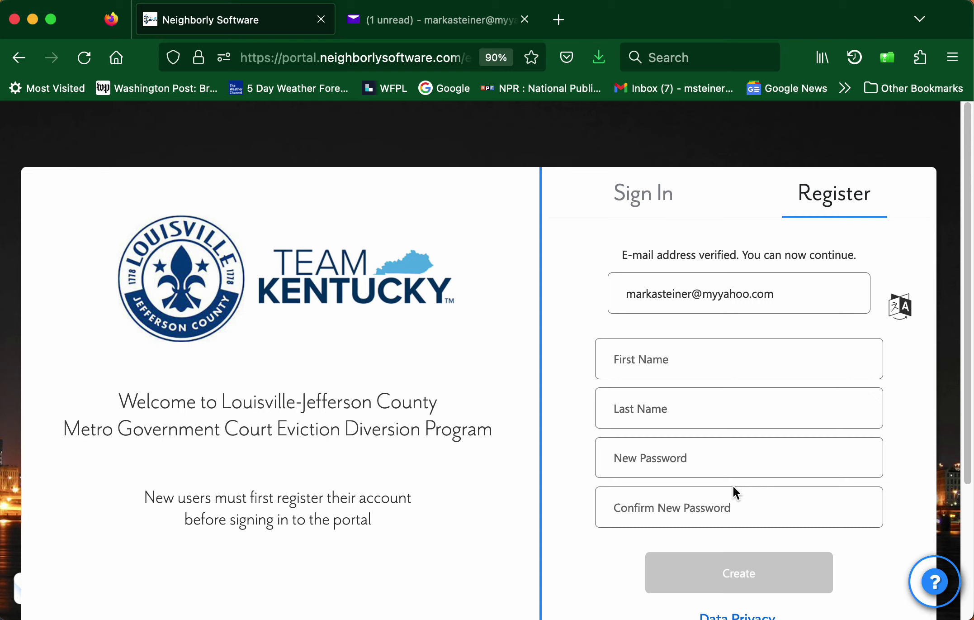
left_click(707, 366)
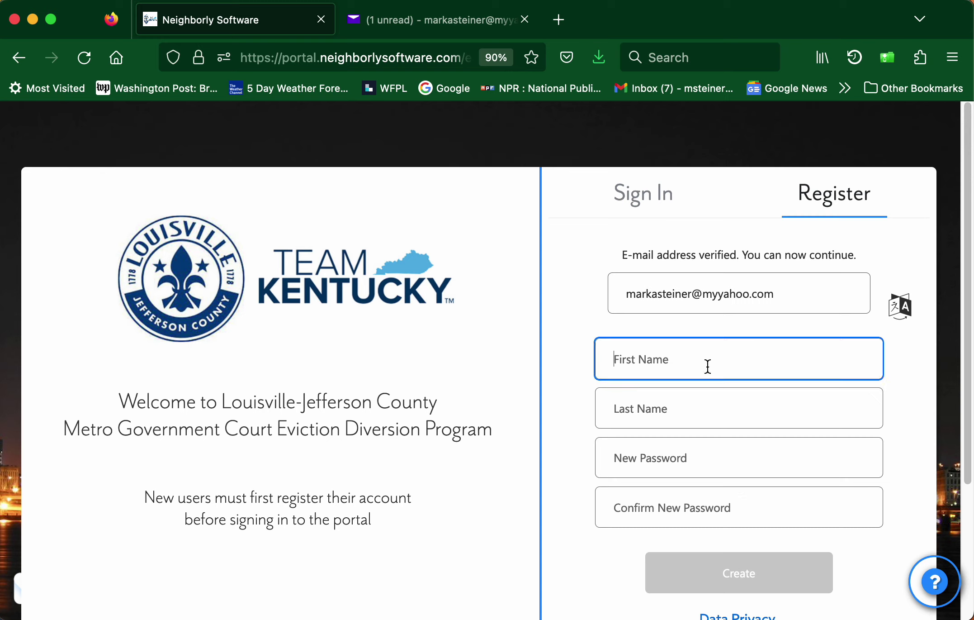
type("Marge")
left_click(705, 408)
type("Simpson")
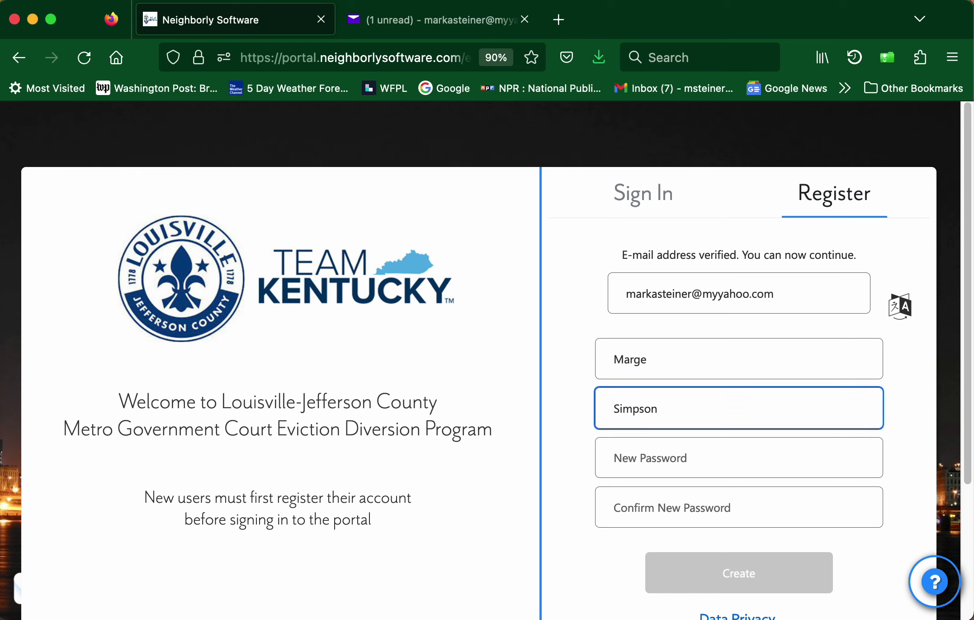
Use a Firefox-generated password, create the account and update the saved login.
left_click(703, 456)
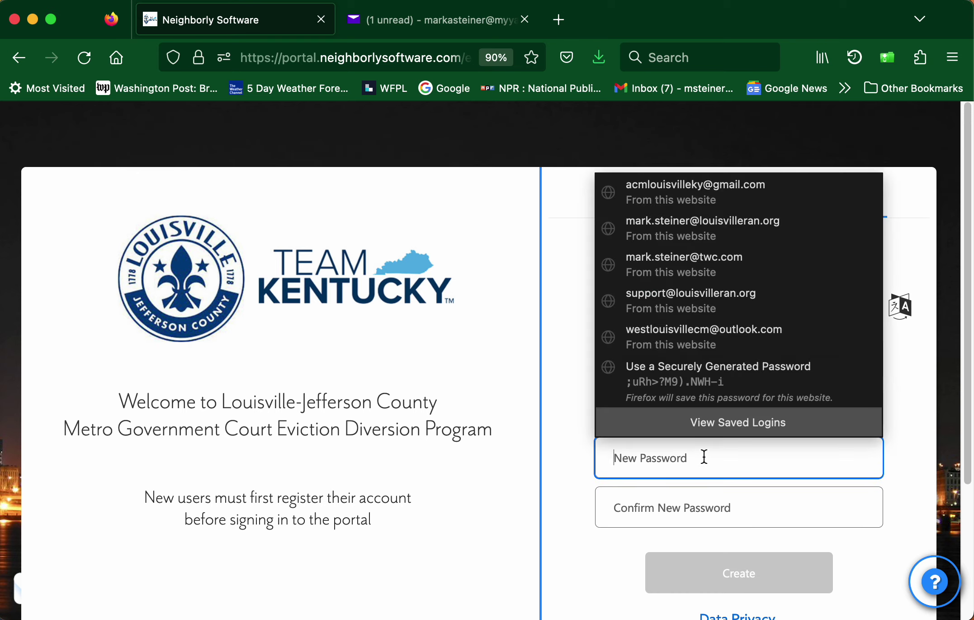
left_click(726, 385)
scroll(726, 487, "down", 4)
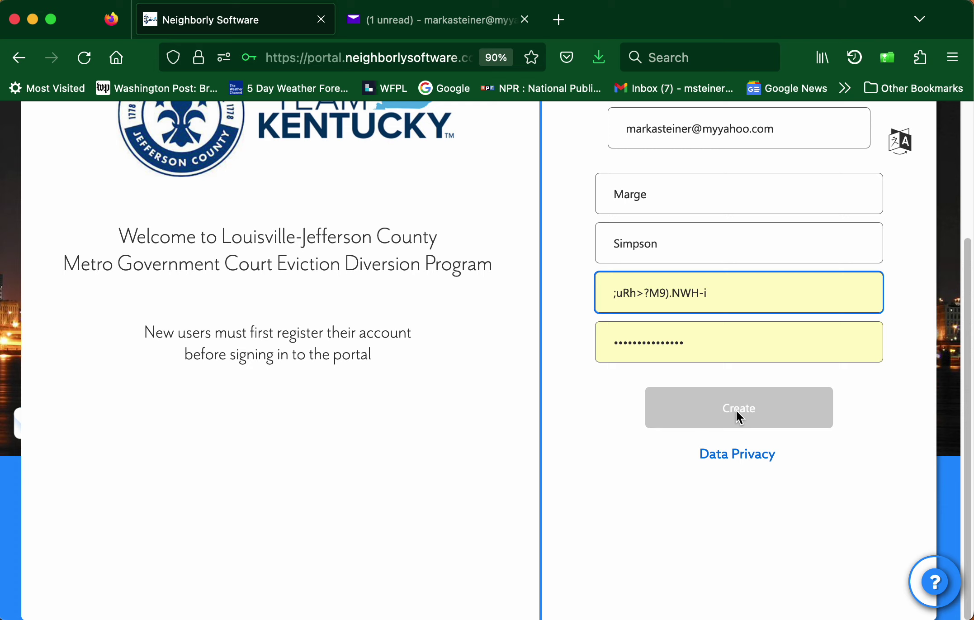
left_click(736, 410)
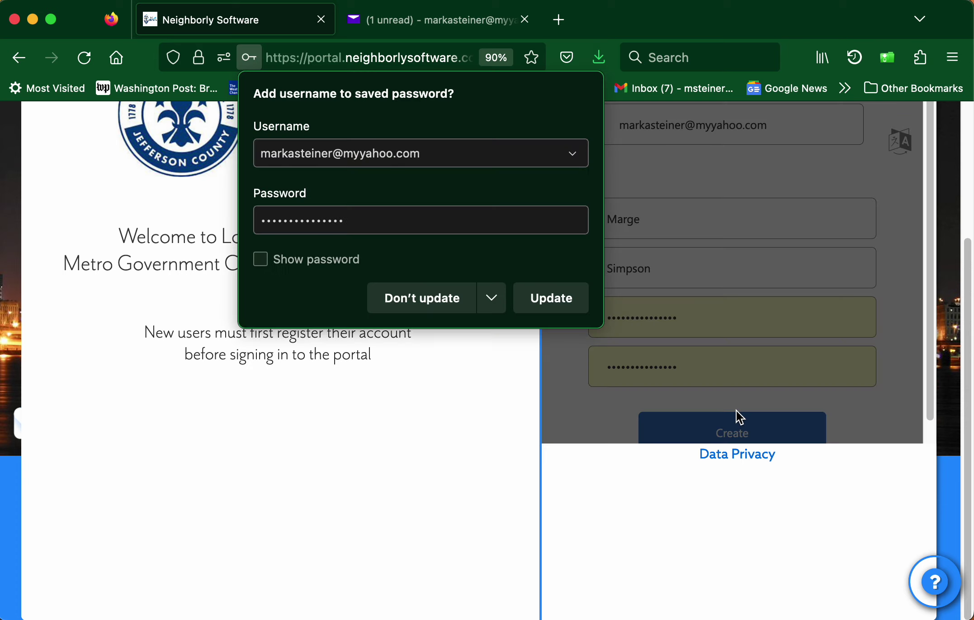
left_click(560, 308)
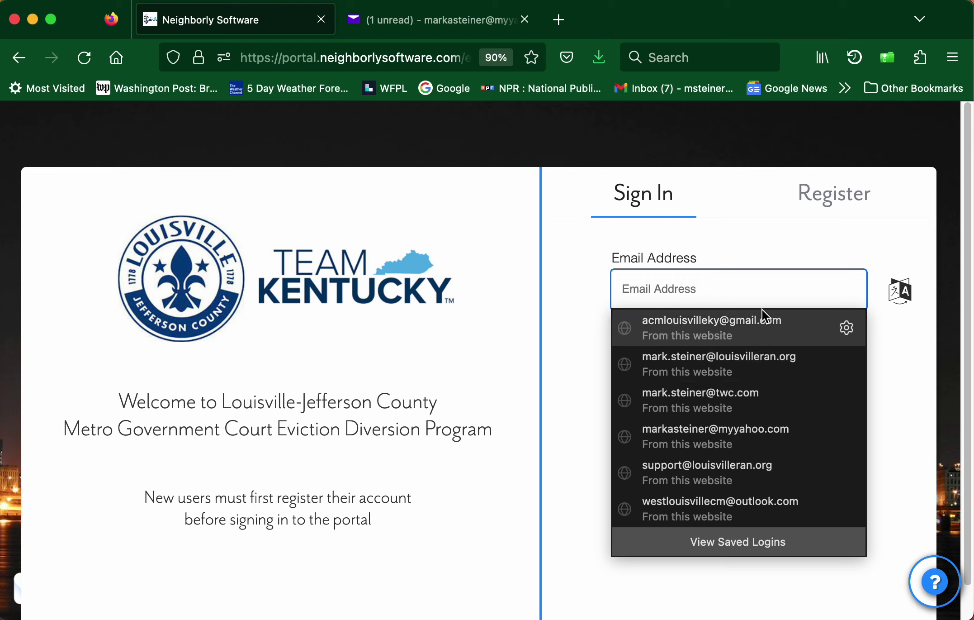
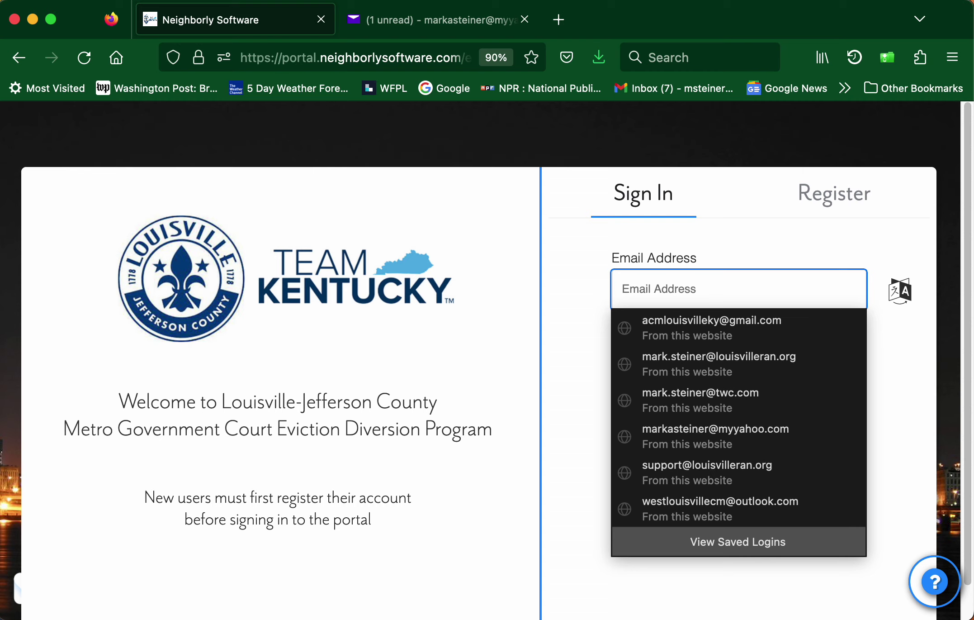
Clear the stray code from the email field and sign in with the saved email and password.
key("super+Tab")
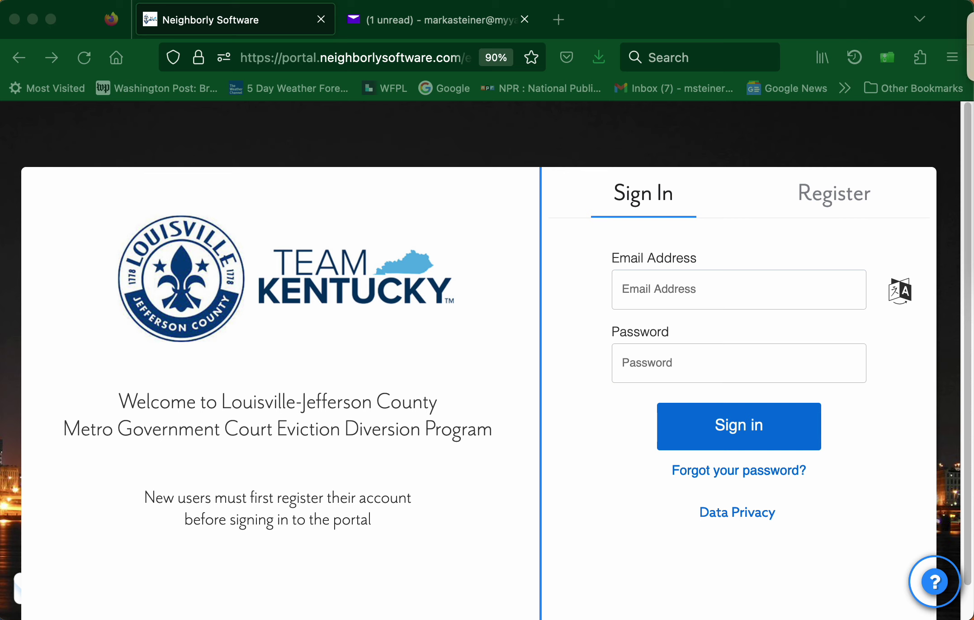
left_click(699, 282)
key("super+v")
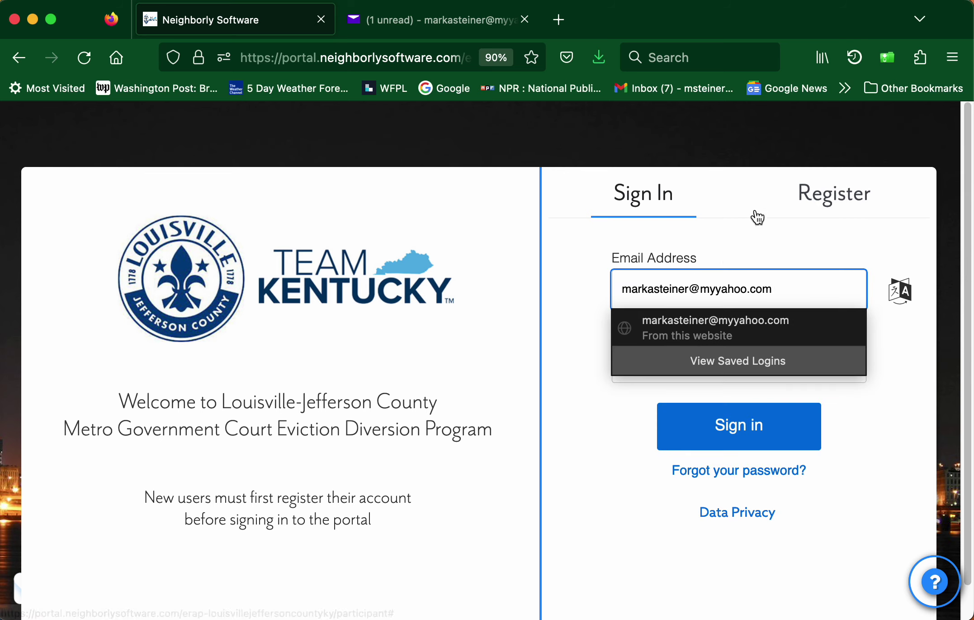
left_click(754, 216)
left_click(691, 412)
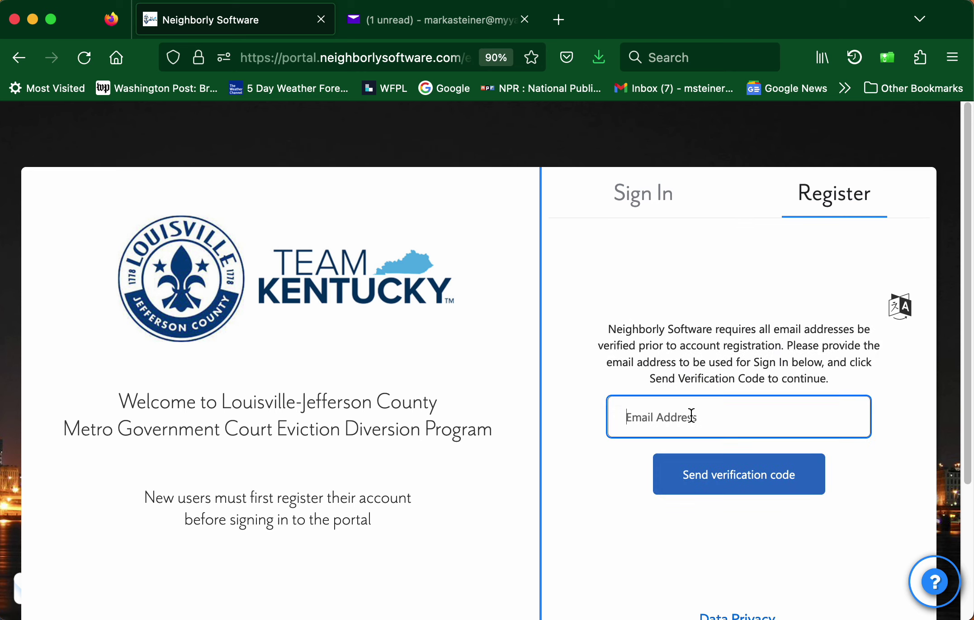
left_click(584, 476)
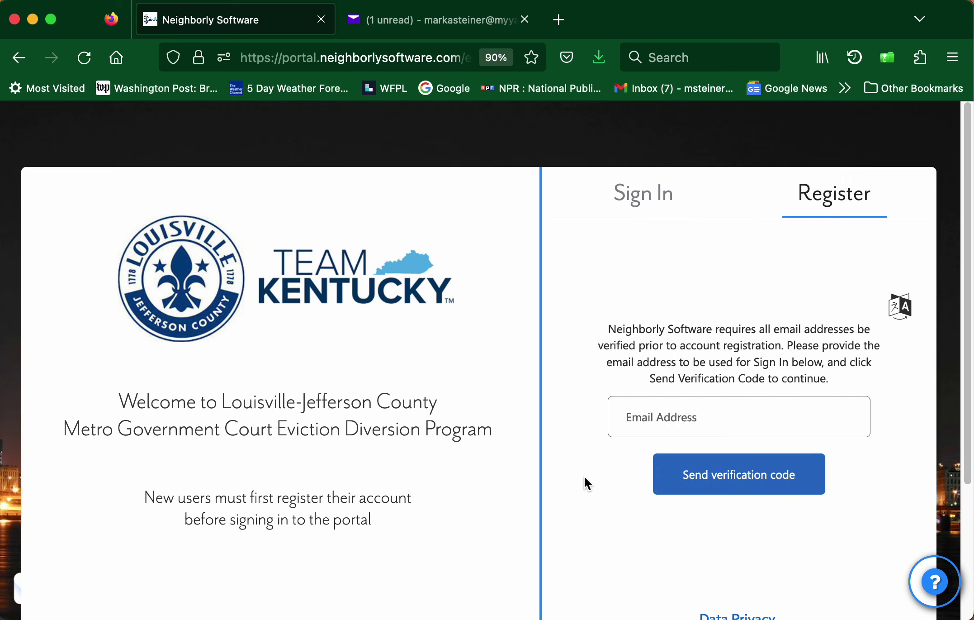
left_click(636, 199)
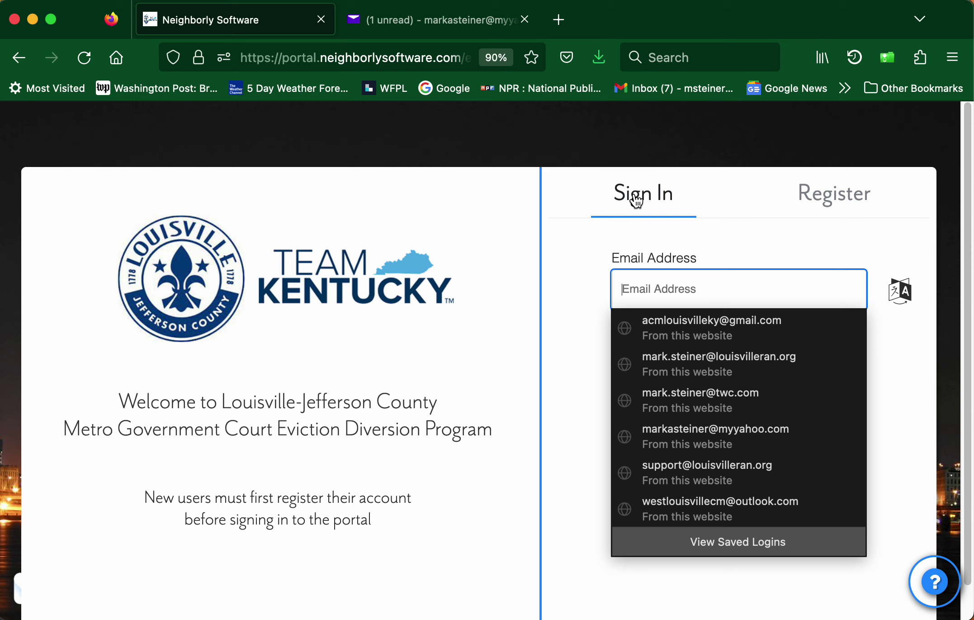
key("super+v")
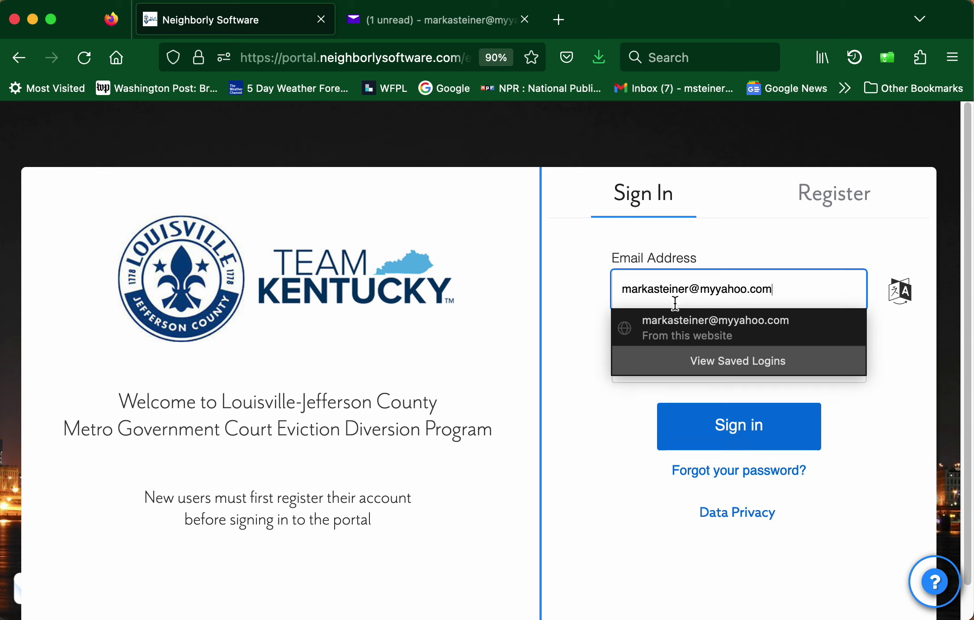
left_click(717, 327)
left_click(731, 419)
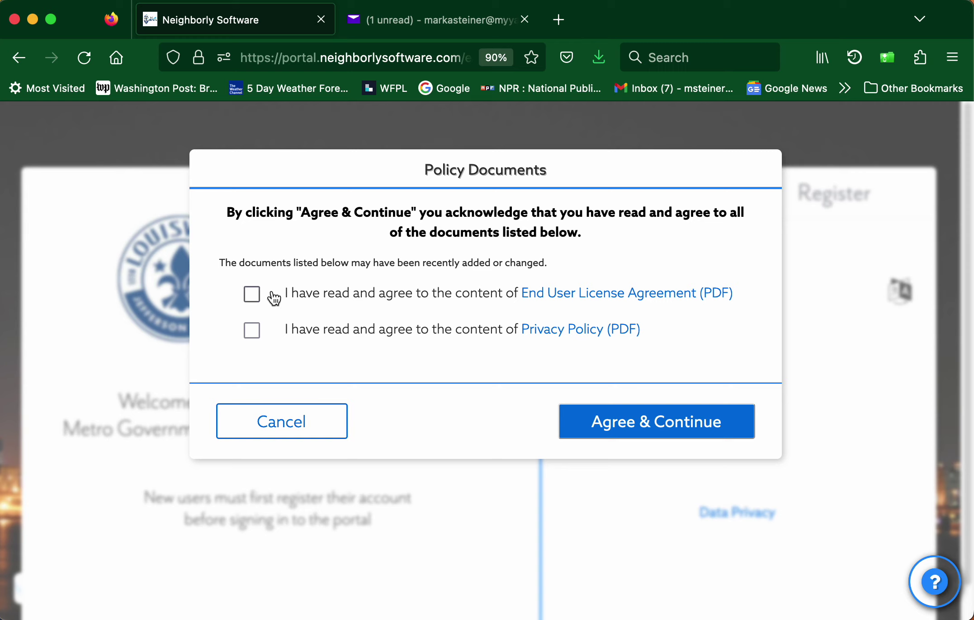
Agree to the End User License Agreement and Privacy Policy and continue.
left_click(252, 294)
left_click(252, 332)
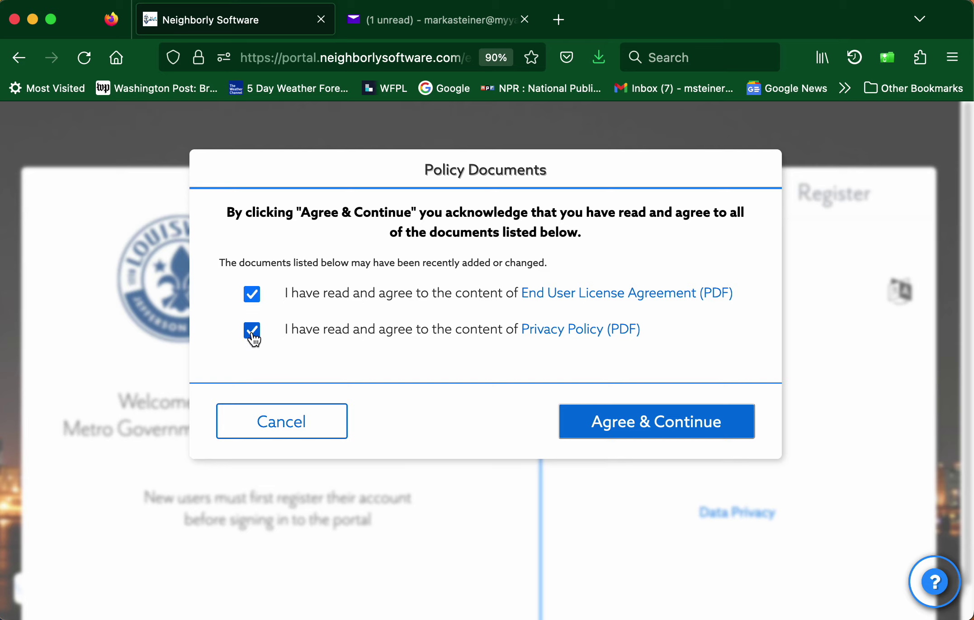
left_click(643, 426)
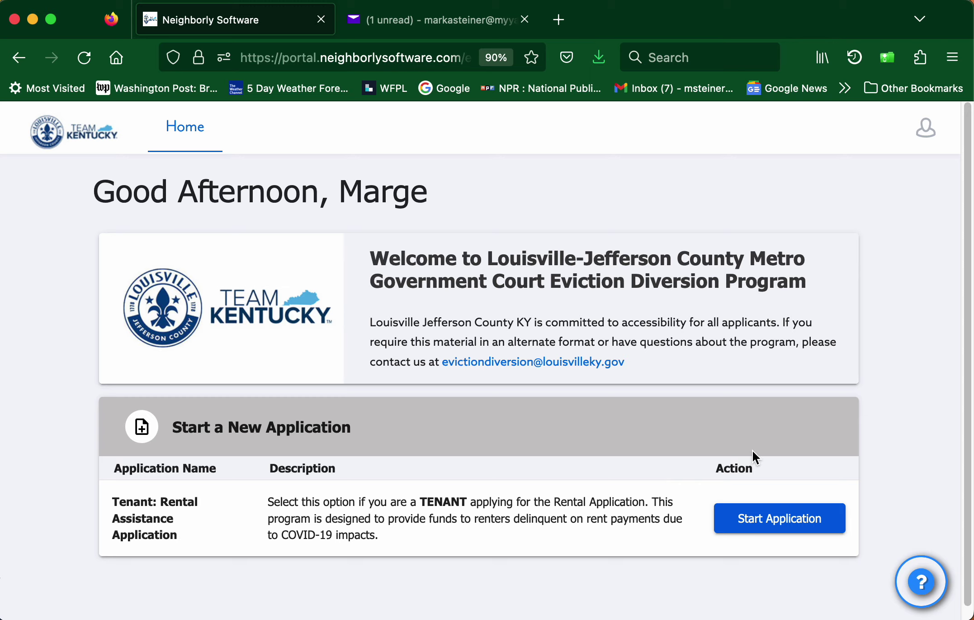
Start a Tenant: Rental Assistance Application named with the applicant's 'Last Name, First Name'.
left_click(772, 521)
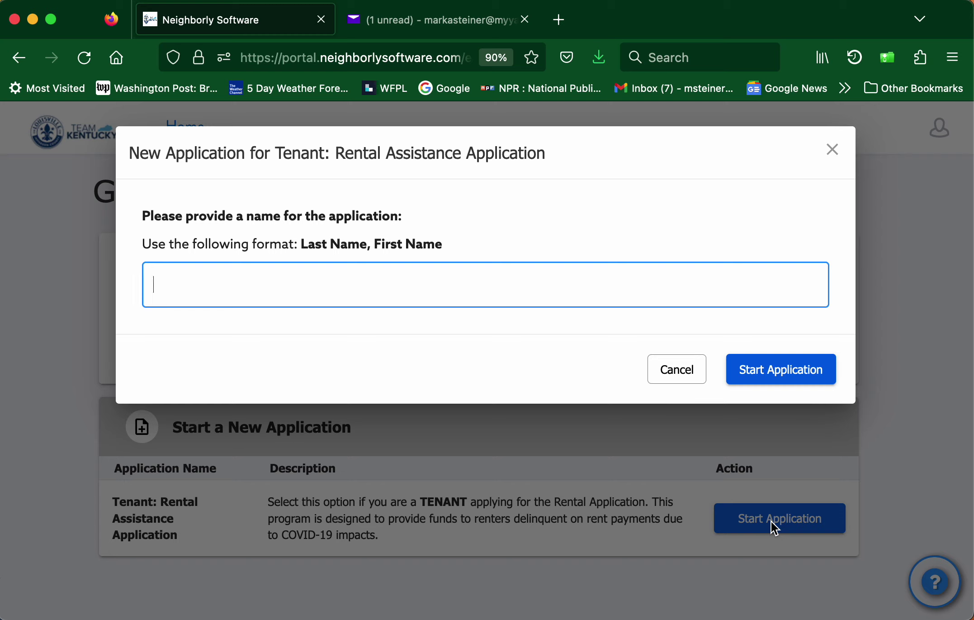
type("Simpson, ")
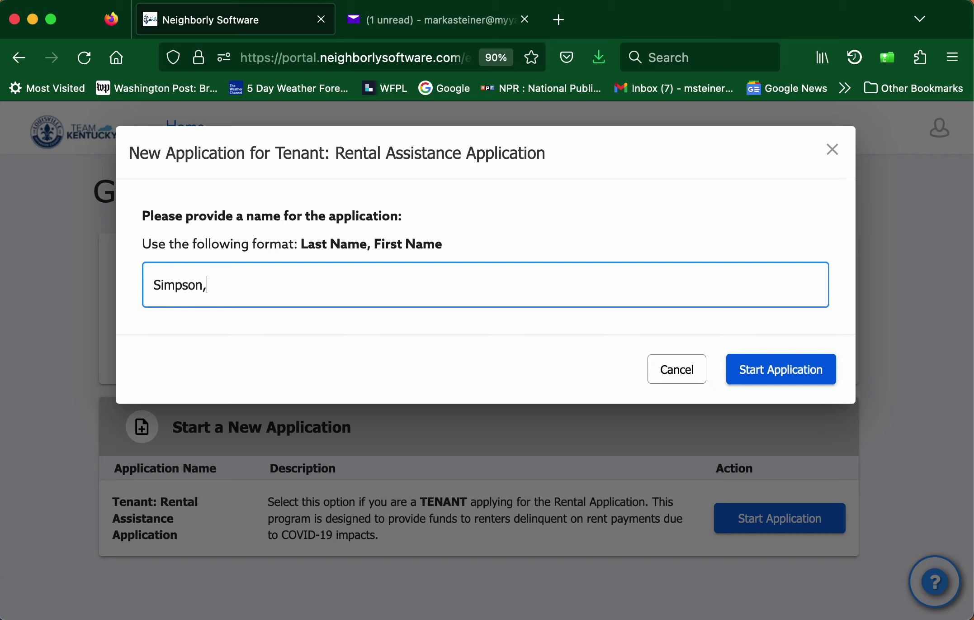
type("Marge")
left_click(805, 369)
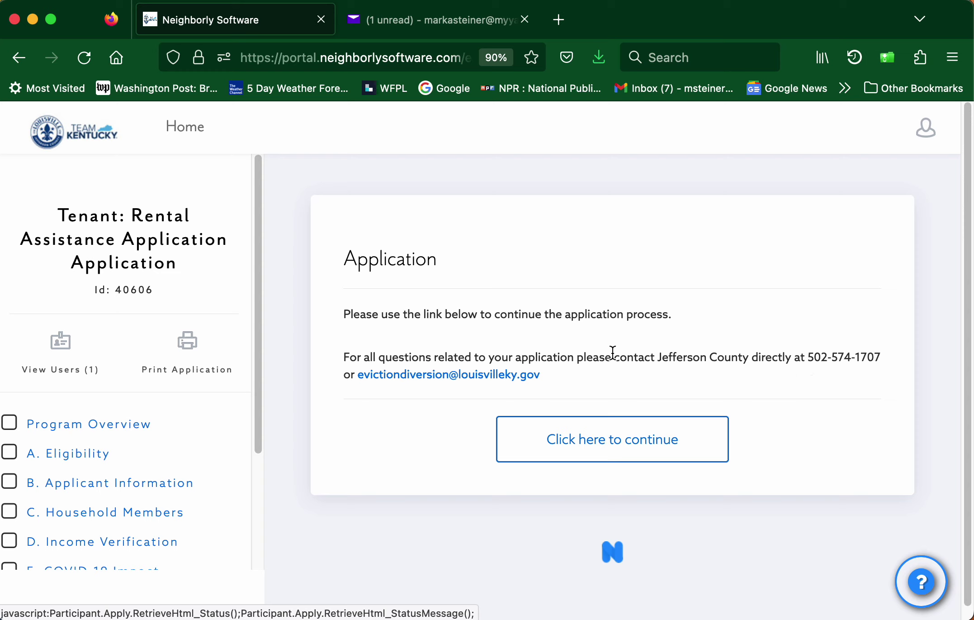
On the application's Users page, add the support organisation's e-mail address as a user.
left_click(63, 348)
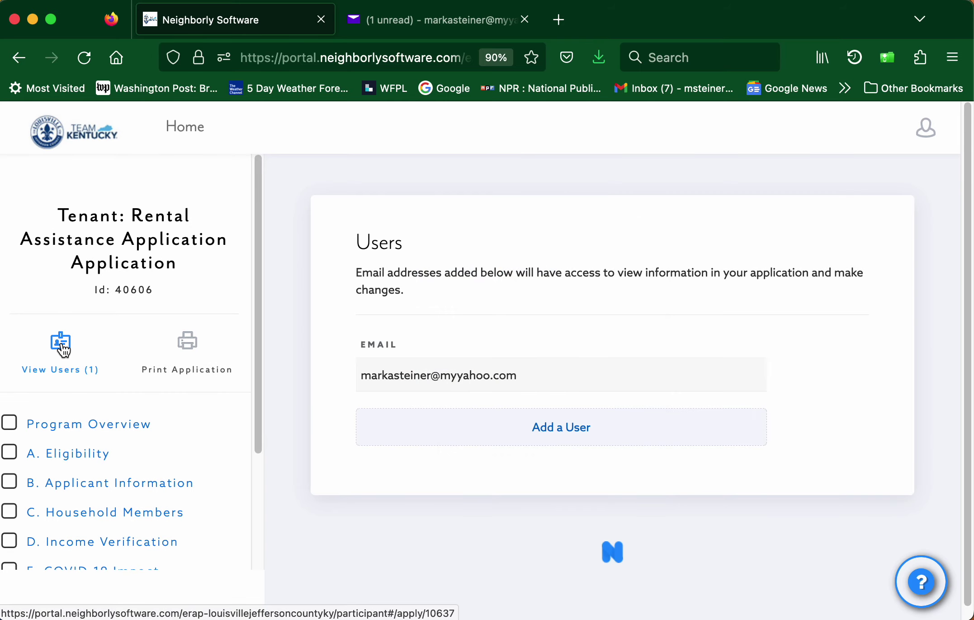
left_click(565, 432)
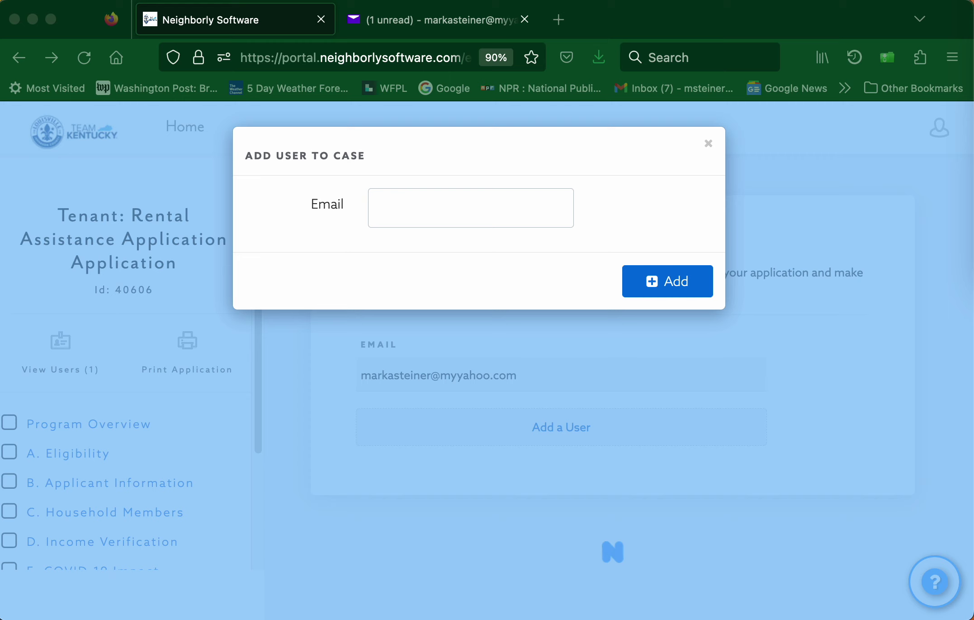
left_click(511, 209)
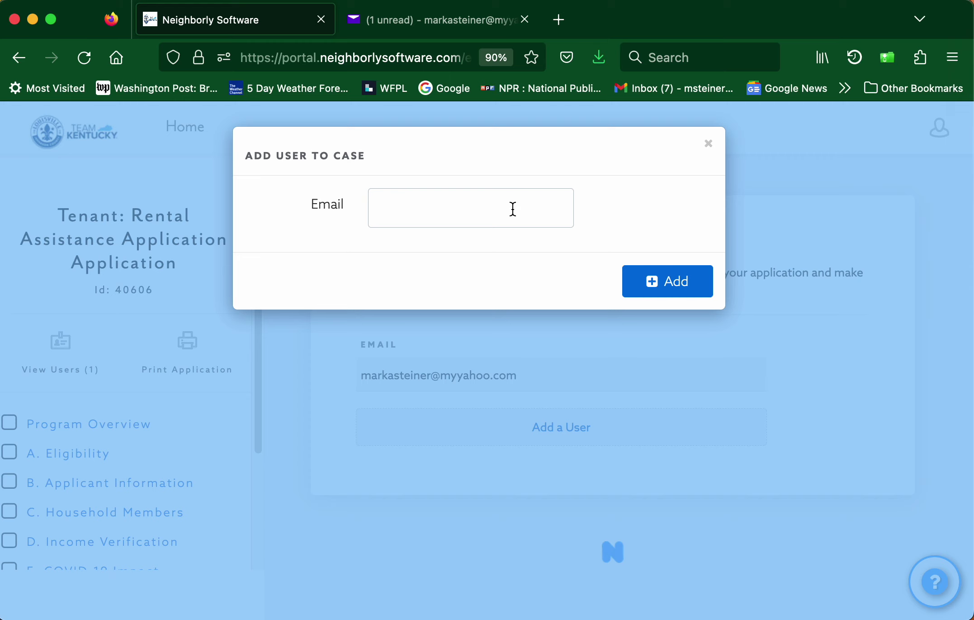
left_click(513, 209)
key("super+v")
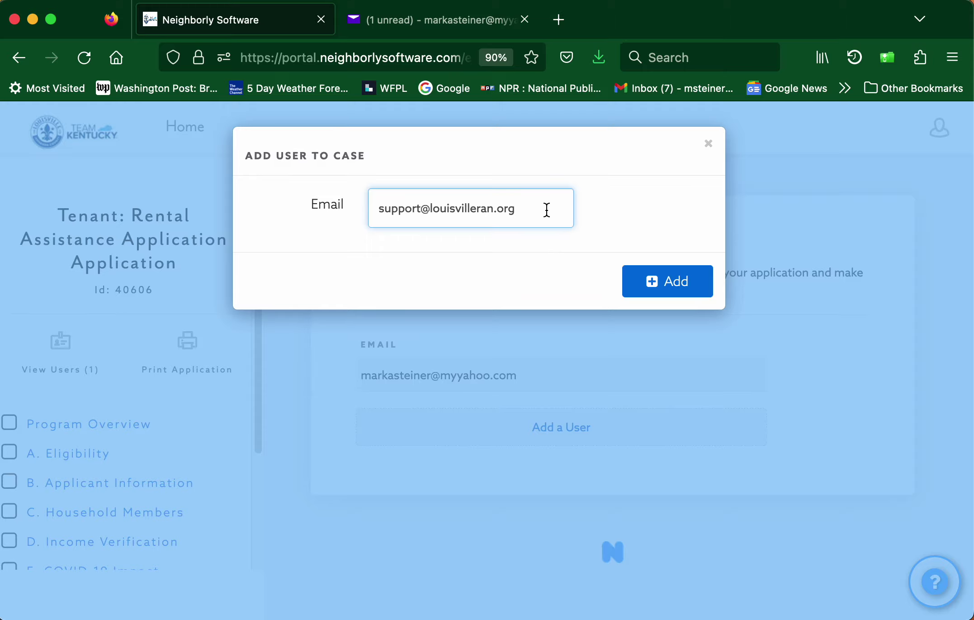
left_click(667, 293)
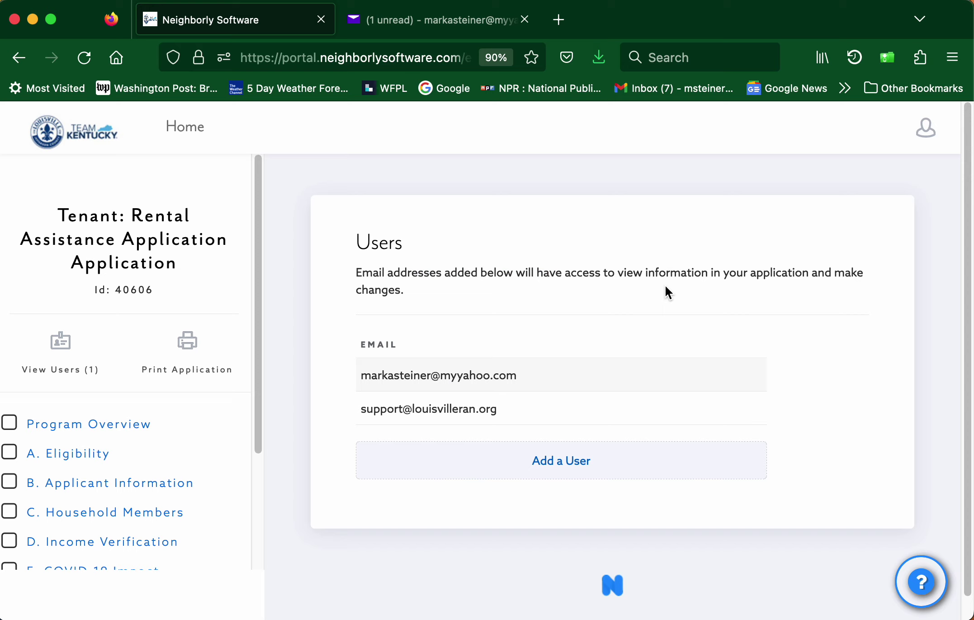
scroll(666, 294, "down", 1)
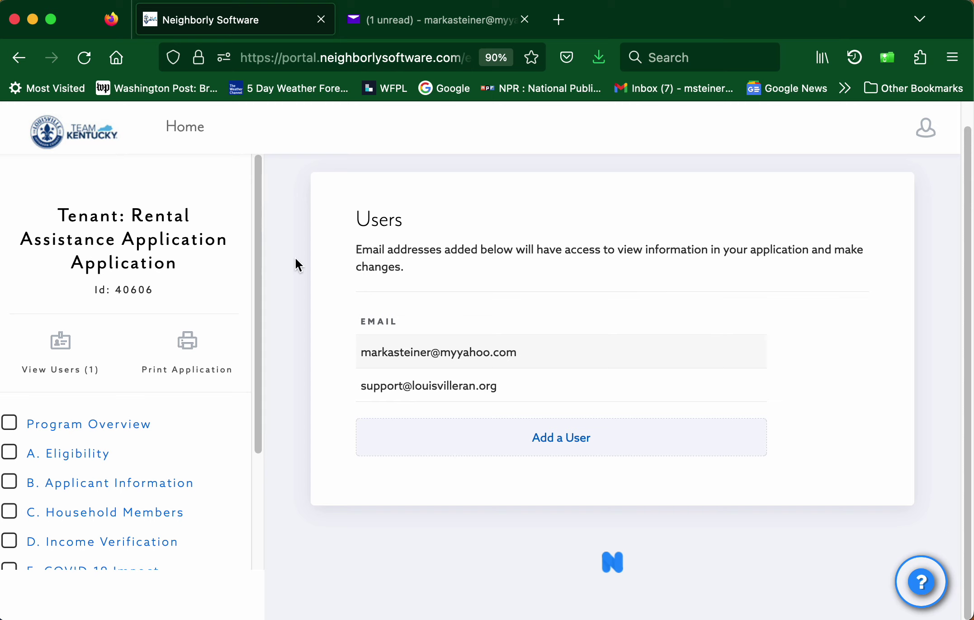
scroll(172, 281, "down", 4)
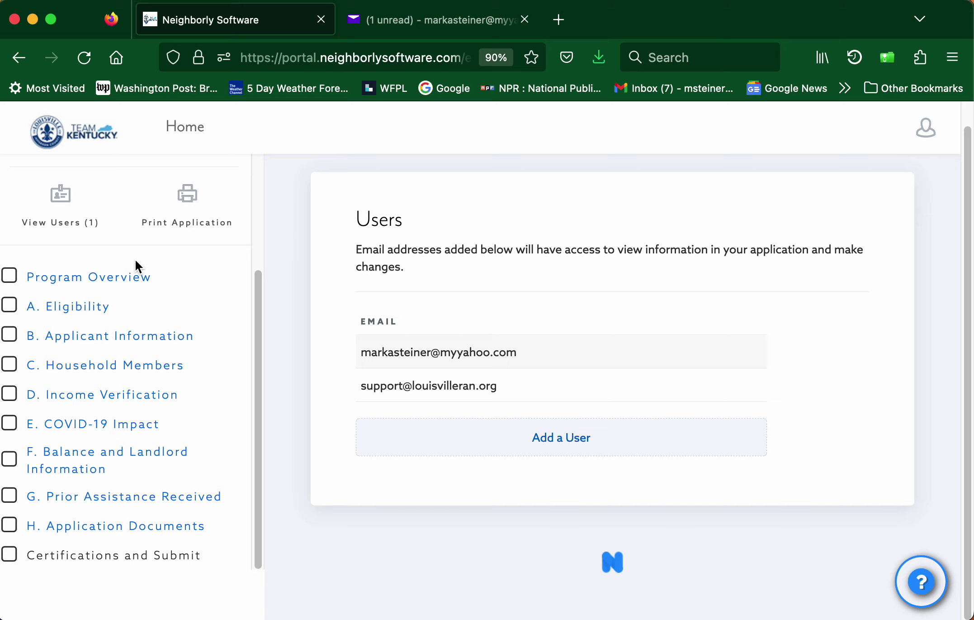
Read the Program Overview down to its disclaimer and mark it Complete & Continue.
left_click(122, 278)
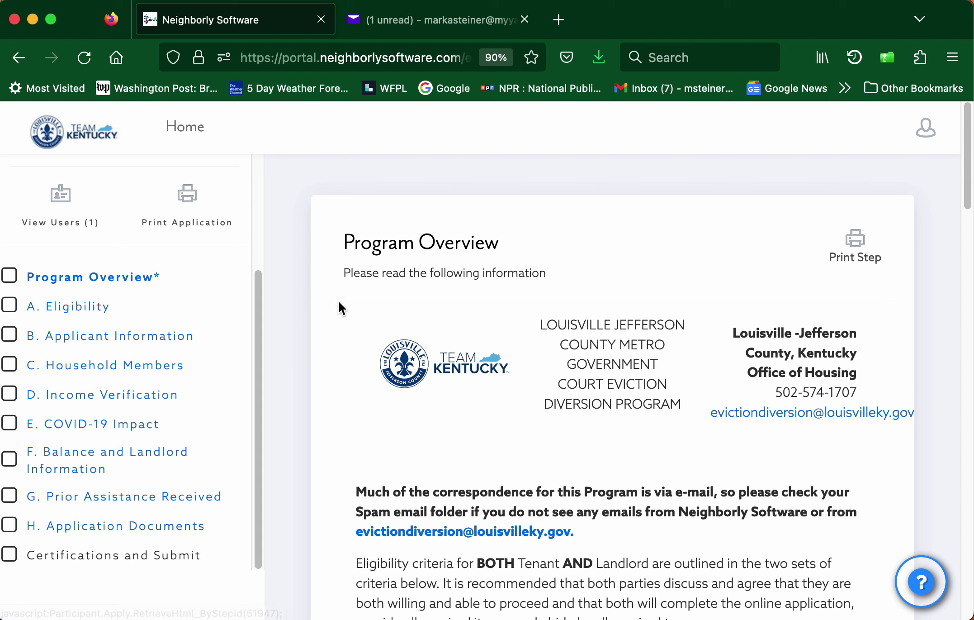
scroll(439, 357, "down", 5)
scroll(439, 353, "down", 1)
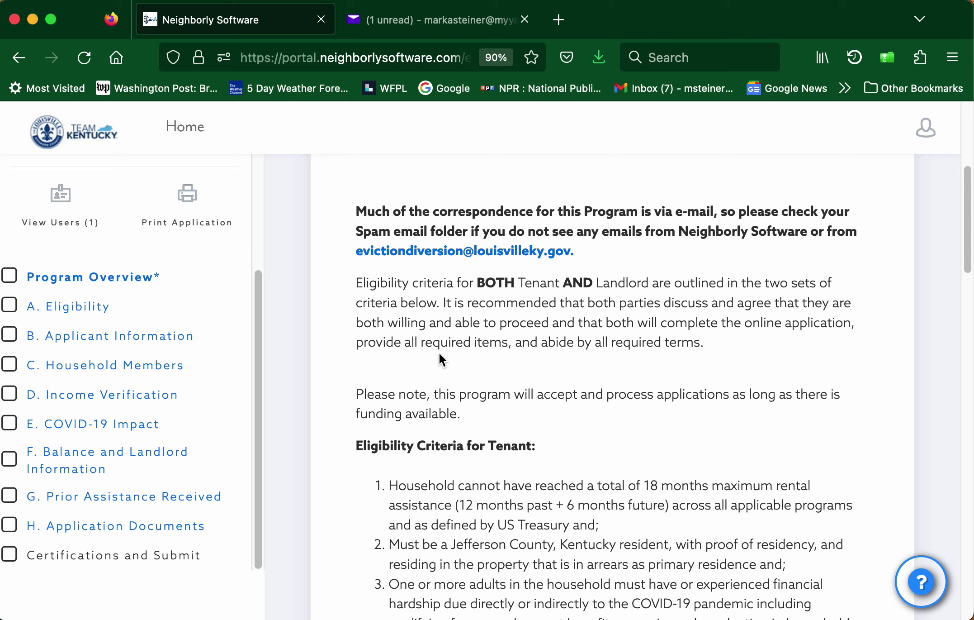
scroll(439, 353, "down", 14)
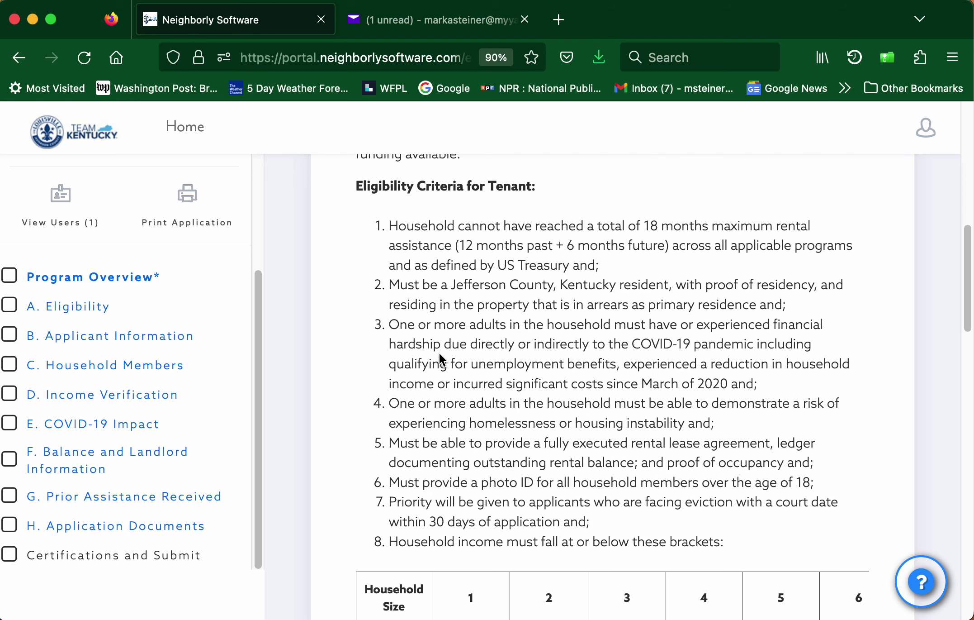
scroll(439, 354, "down", 10)
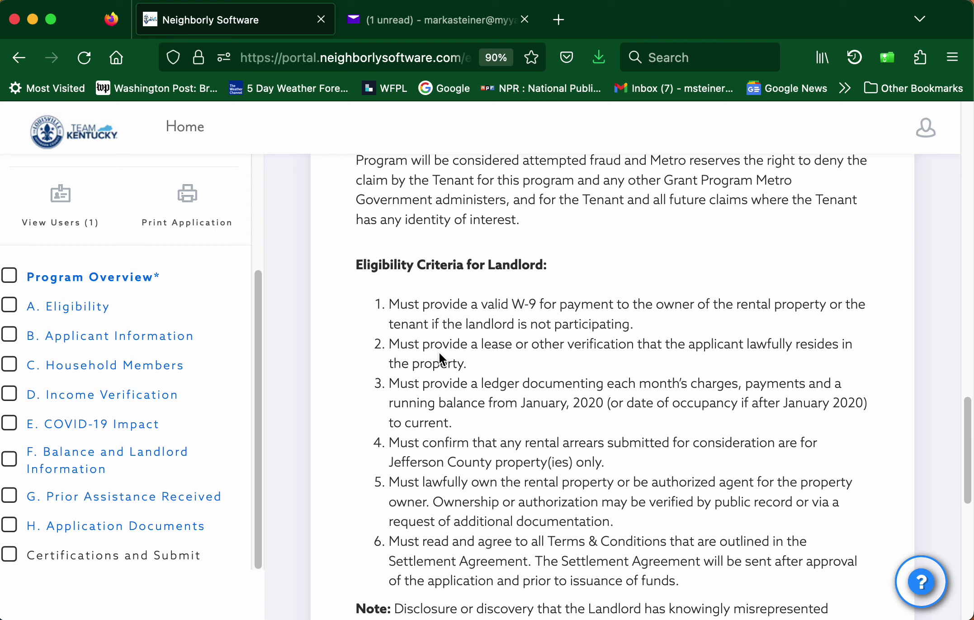
scroll(439, 352, "down", 10)
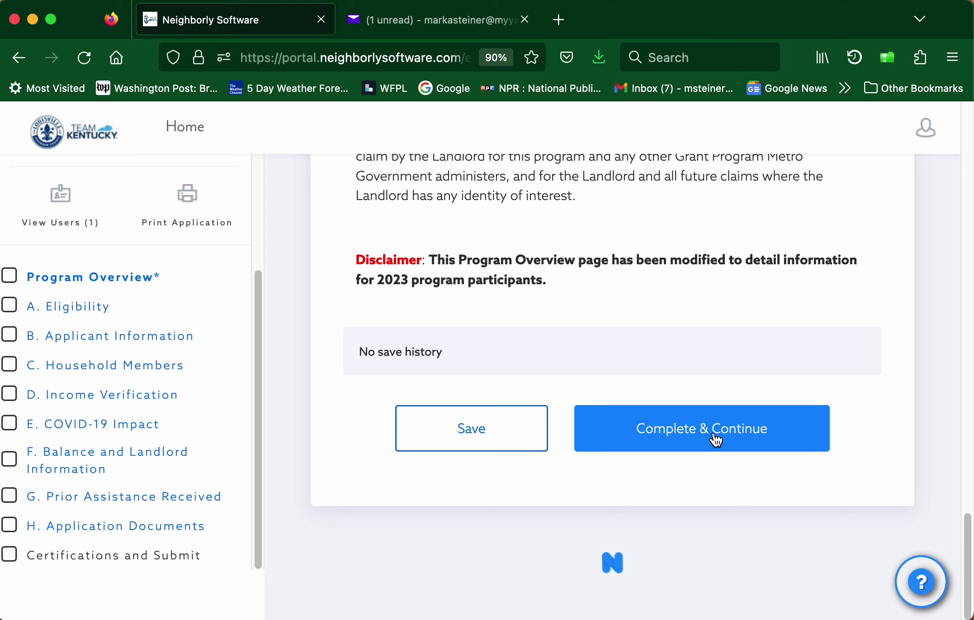
left_click(716, 437)
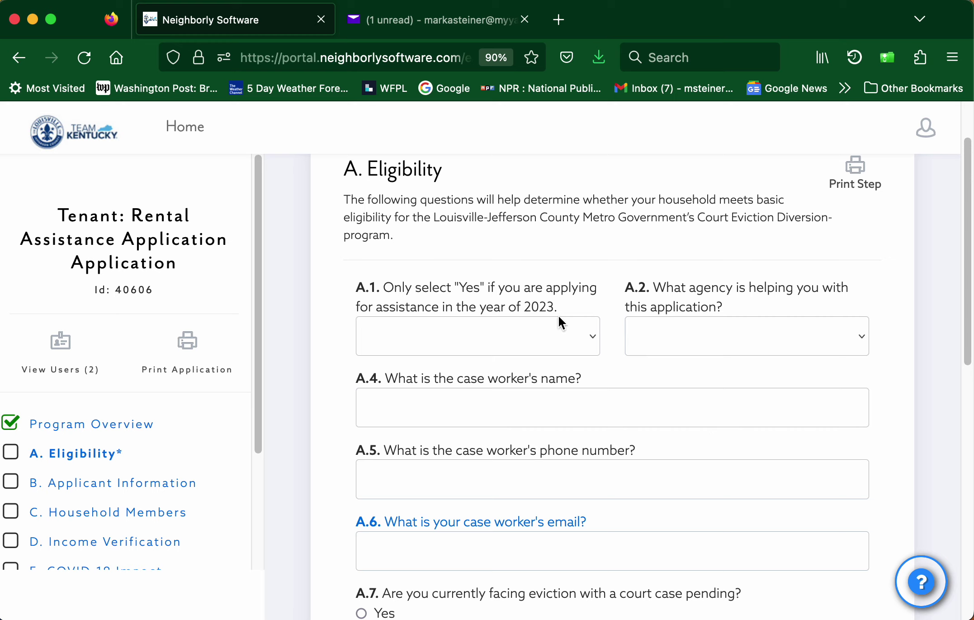
Answer Yes to A.1 and choose Other as the helping agency in A.2.
left_click(524, 329)
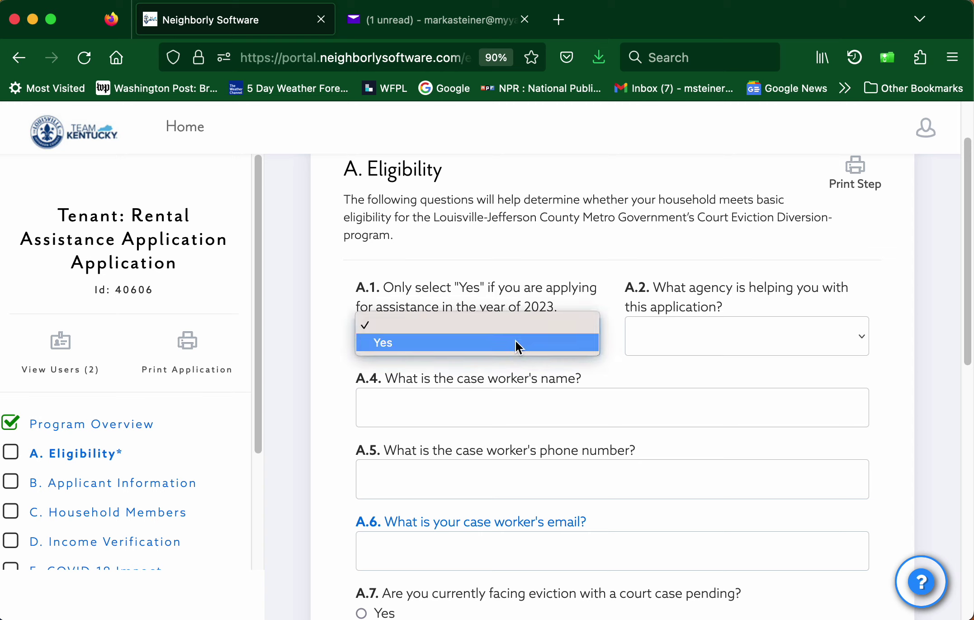
left_click(513, 345)
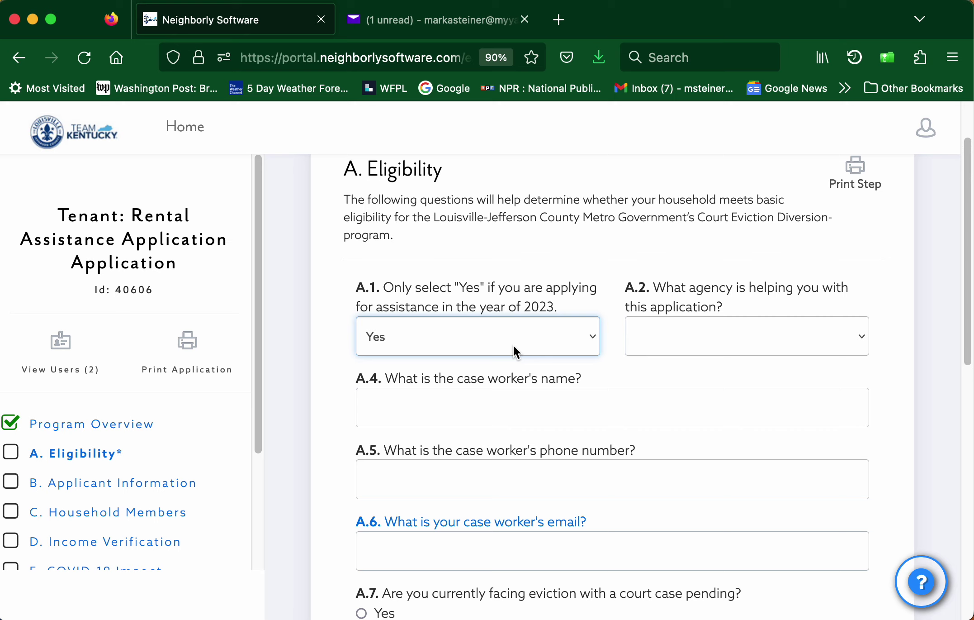
left_click(694, 342)
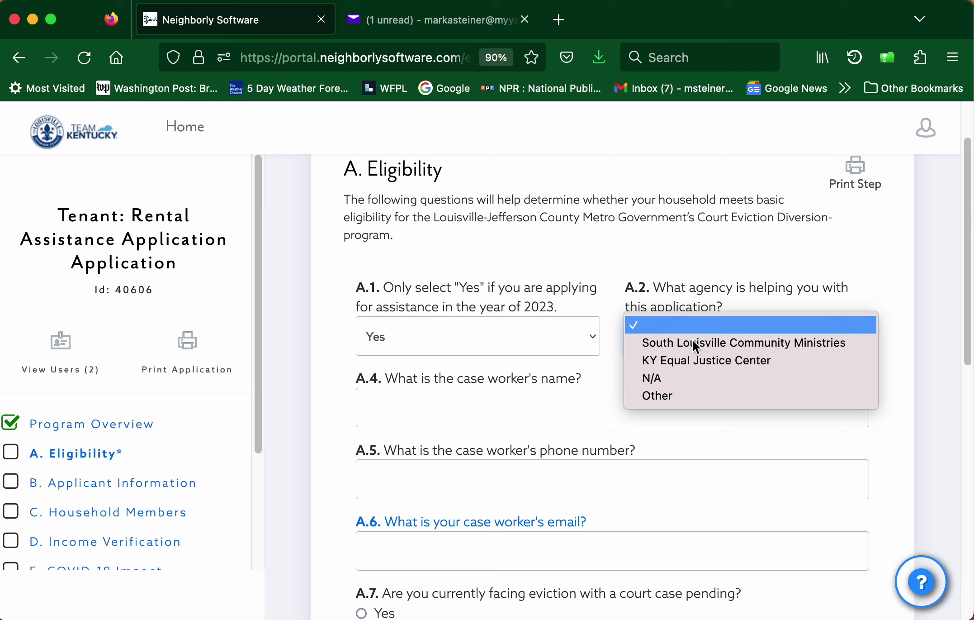
left_click(687, 396)
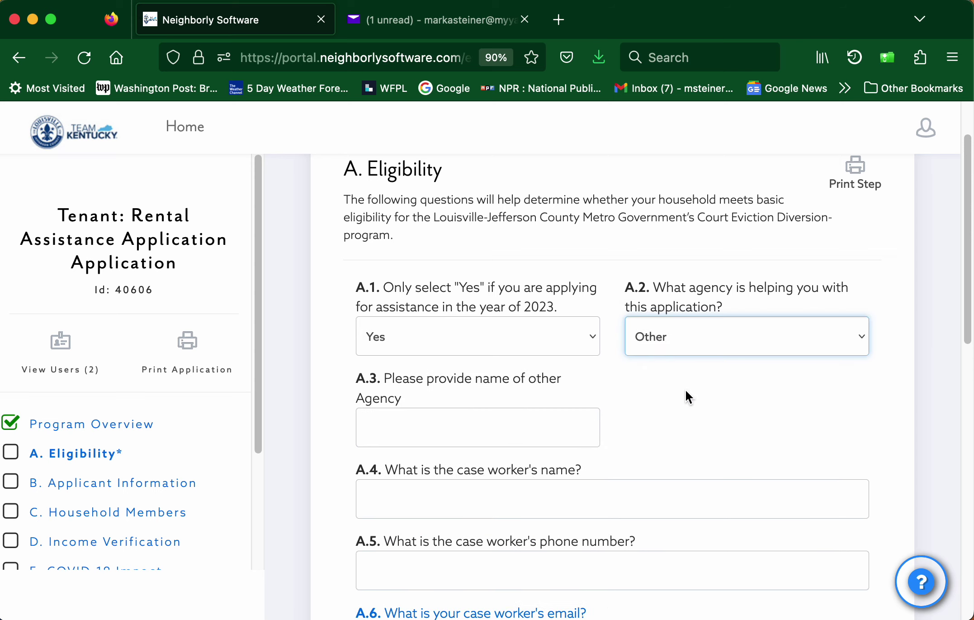
Paste Association of Community Ministries into the A.3 other agency field.
left_click(554, 427)
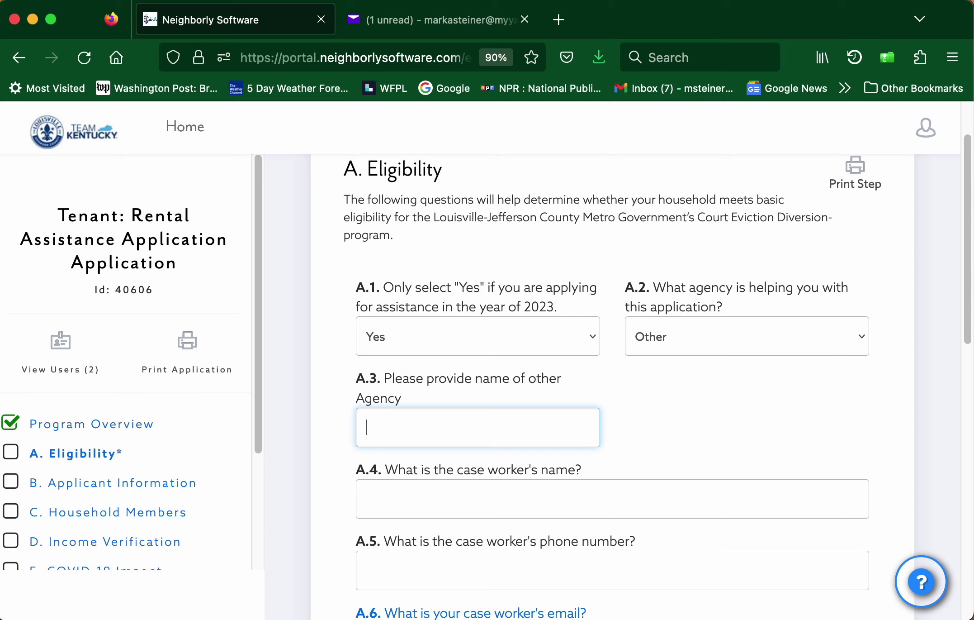
key("super+Tab")
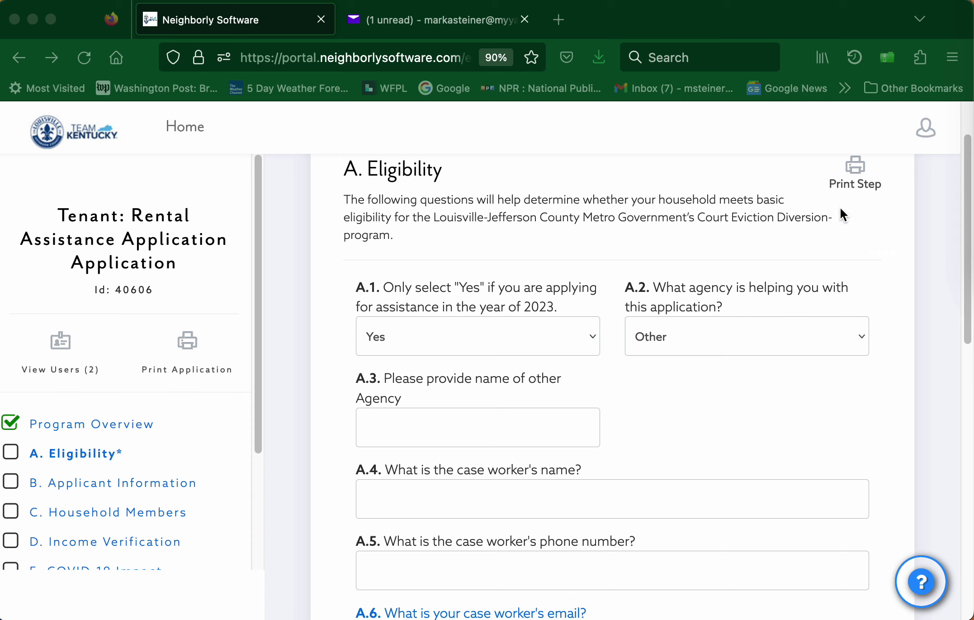
left_click(510, 419)
type("Association of Community Ministries")
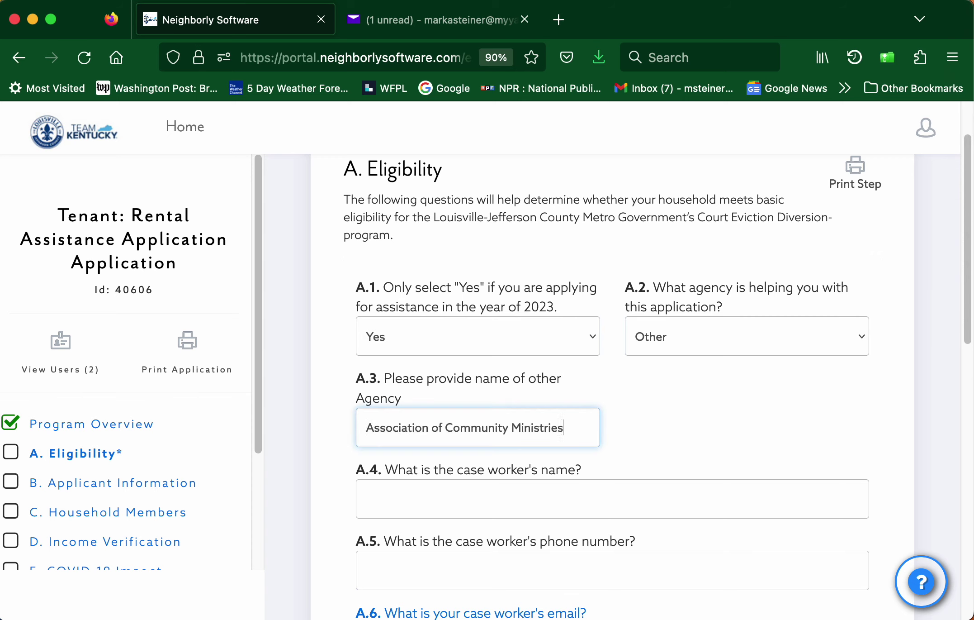
key("super+Tab")
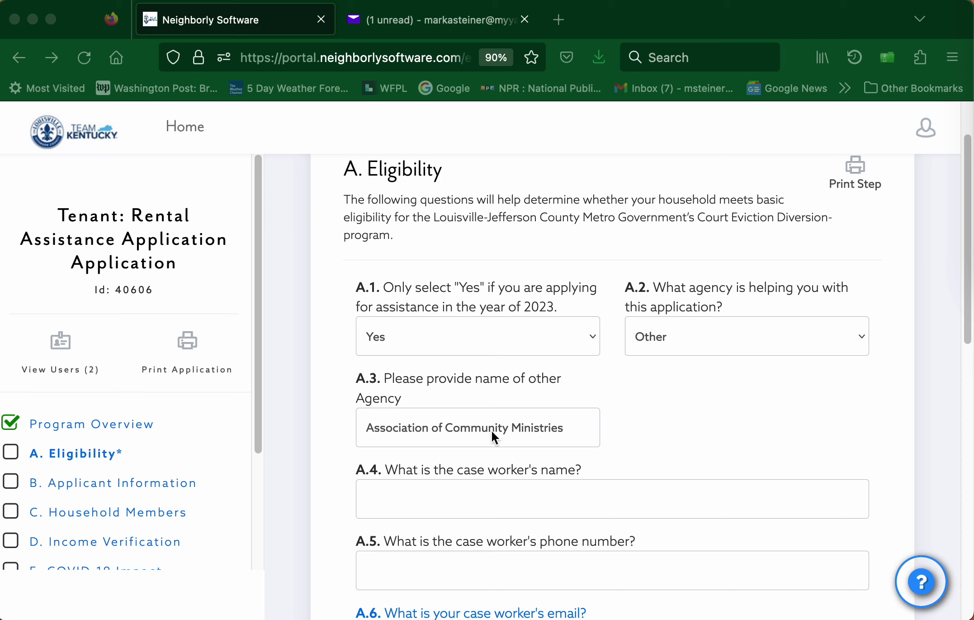
key("super+Tab")
left_click(469, 496)
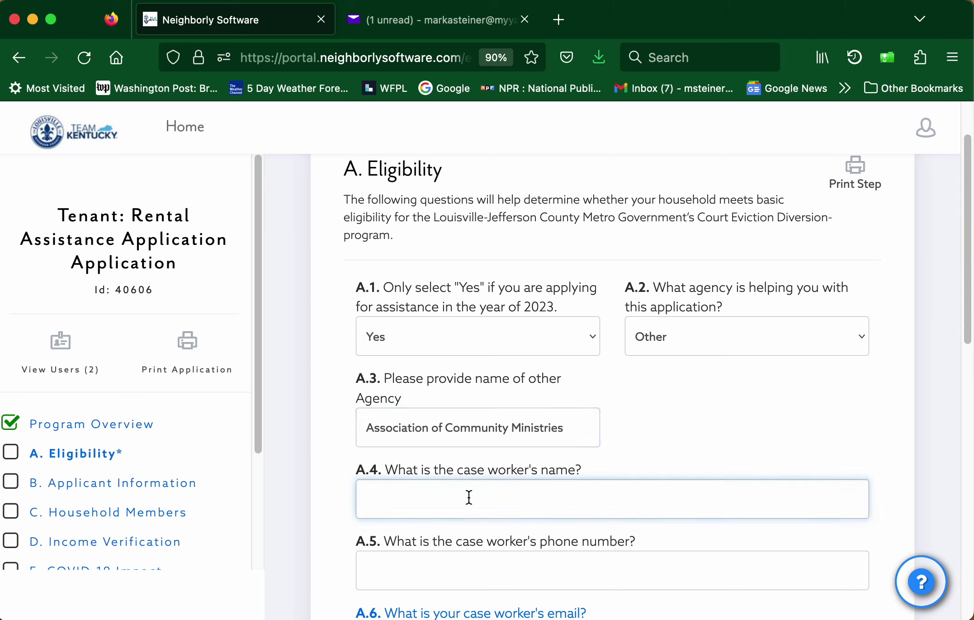
Paste the case worker's name into A.4, their phone number into A.5 and e-mail into A.6.
key("super+Tab")
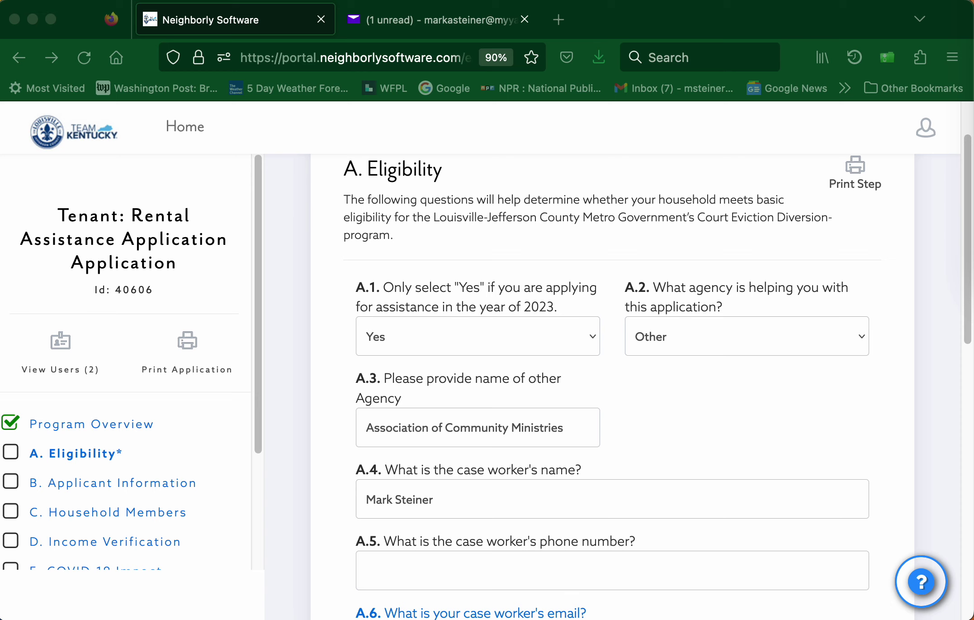
scroll(775, 296, "down", 5)
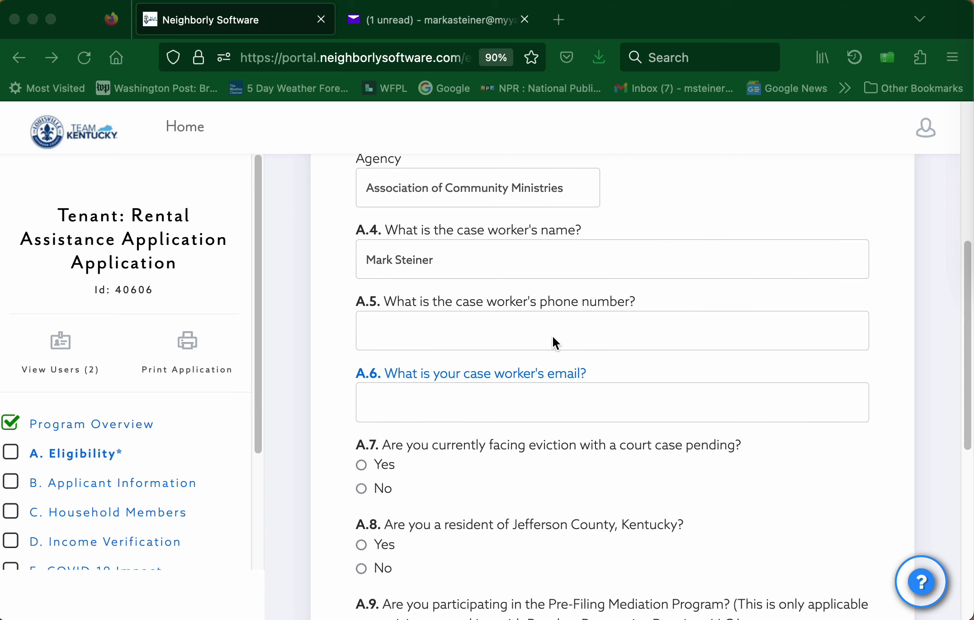
left_click(549, 334)
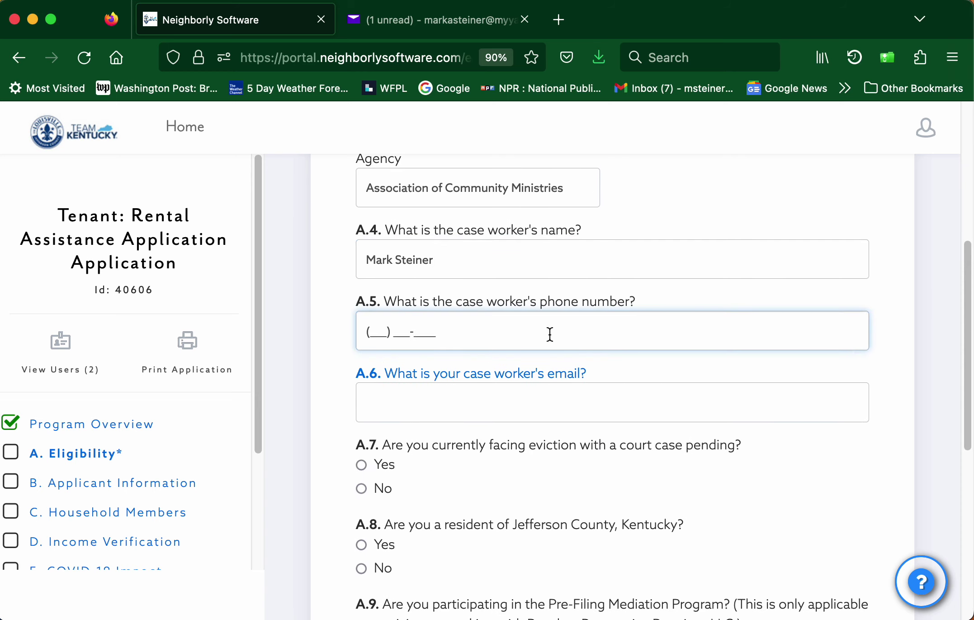
type("(502) 000-0000")
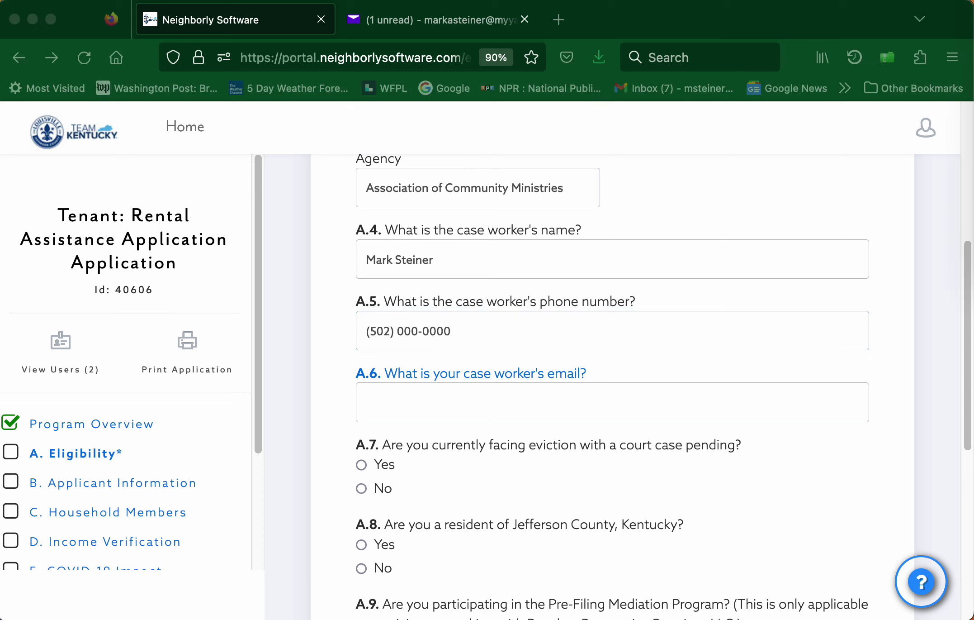
left_click(600, 400)
key("super+v")
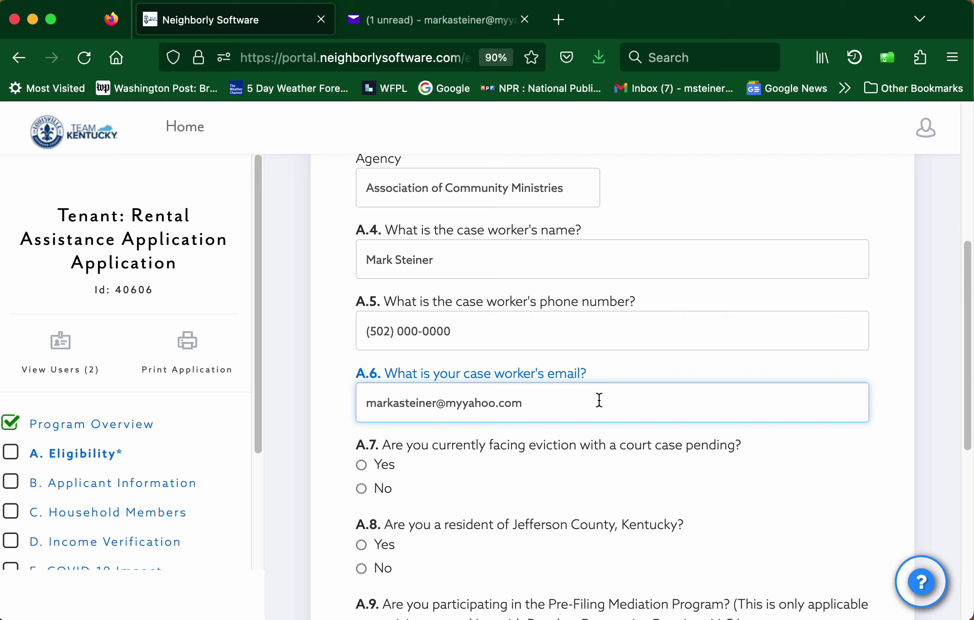
scroll(599, 399, "down", 1)
scroll(599, 399, "down", 5)
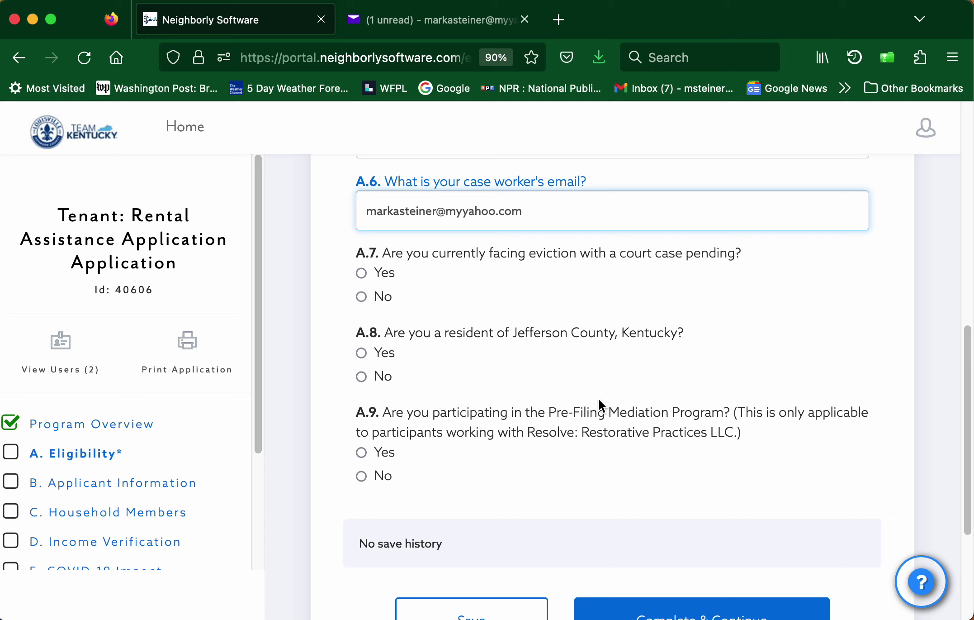
Answer Yes to A.7 (eviction case pending) and enter the court case number.
left_click(361, 271)
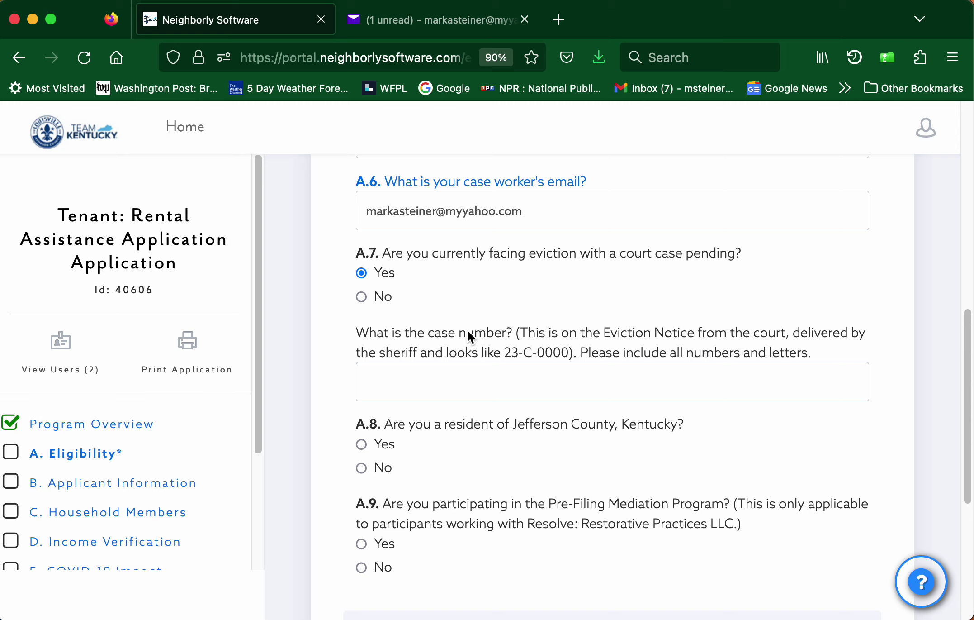
left_click(449, 389)
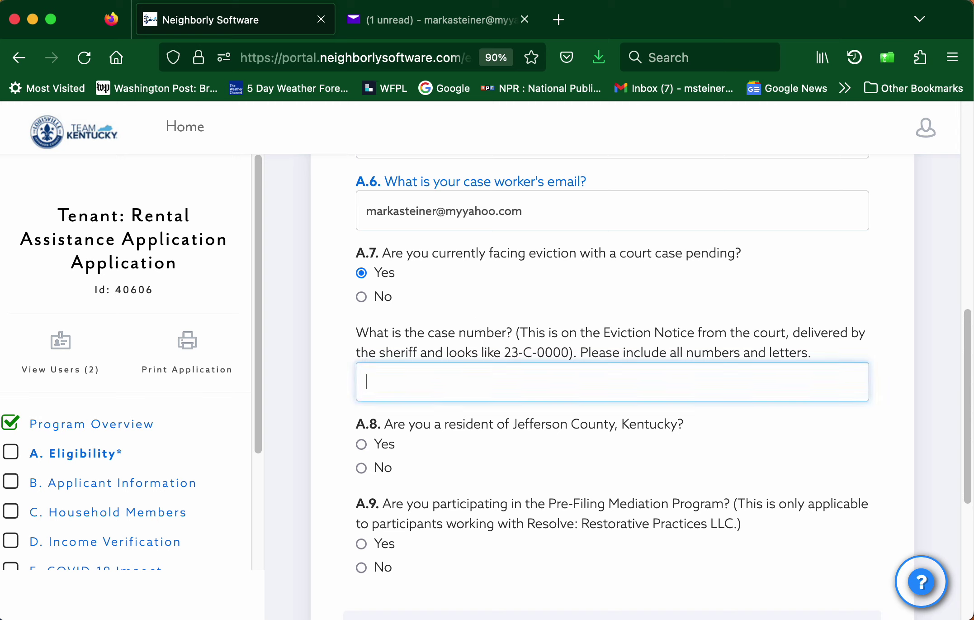
type("23-c6789")
left_click(388, 389)
type("-")
scroll(515, 438, "down", 5)
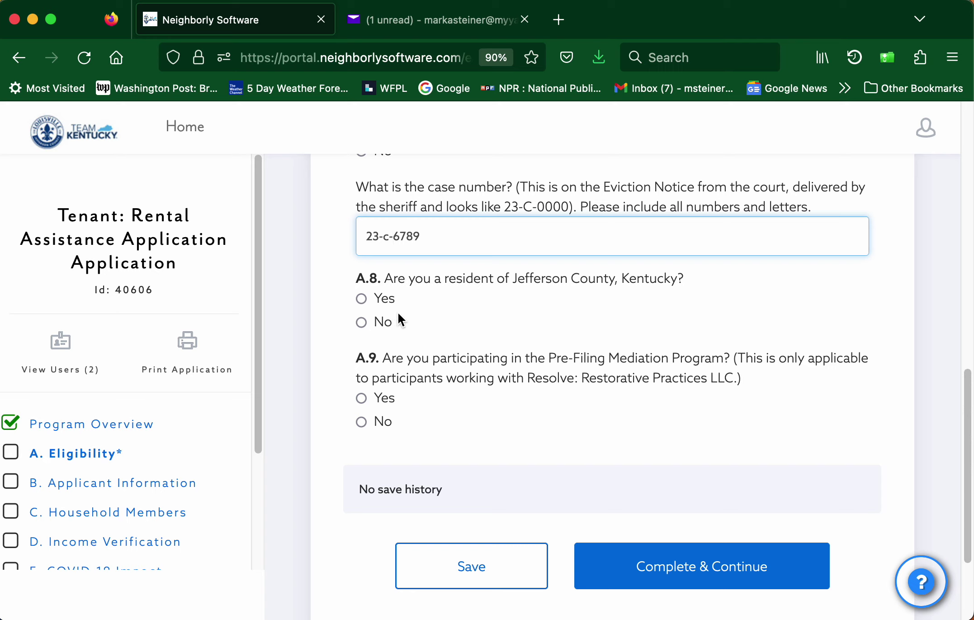
Answer Yes to A.8, confirming the applicant lives in Jefferson County.
left_click(362, 298)
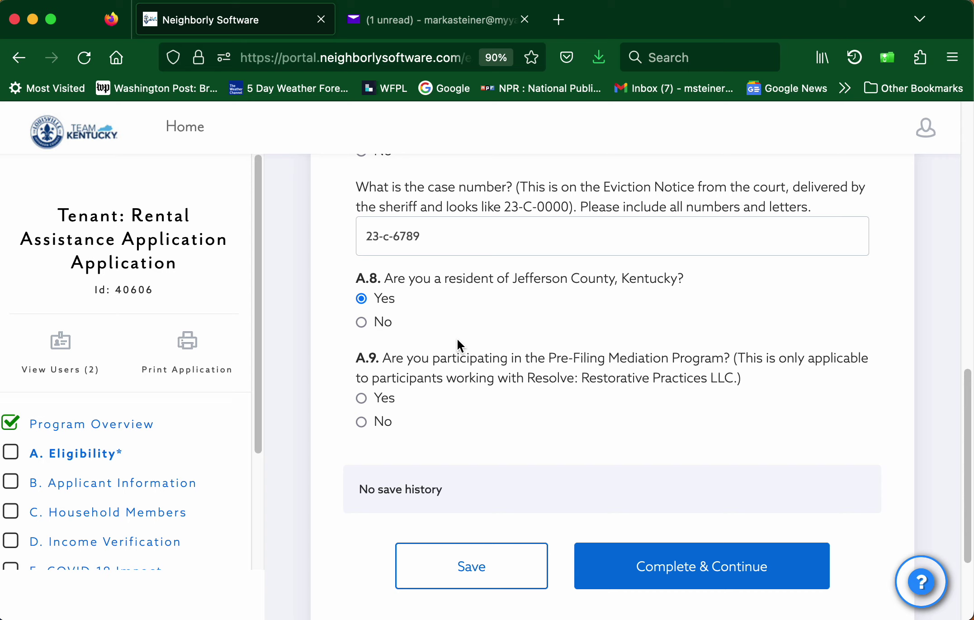
scroll(457, 340, "down", 2)
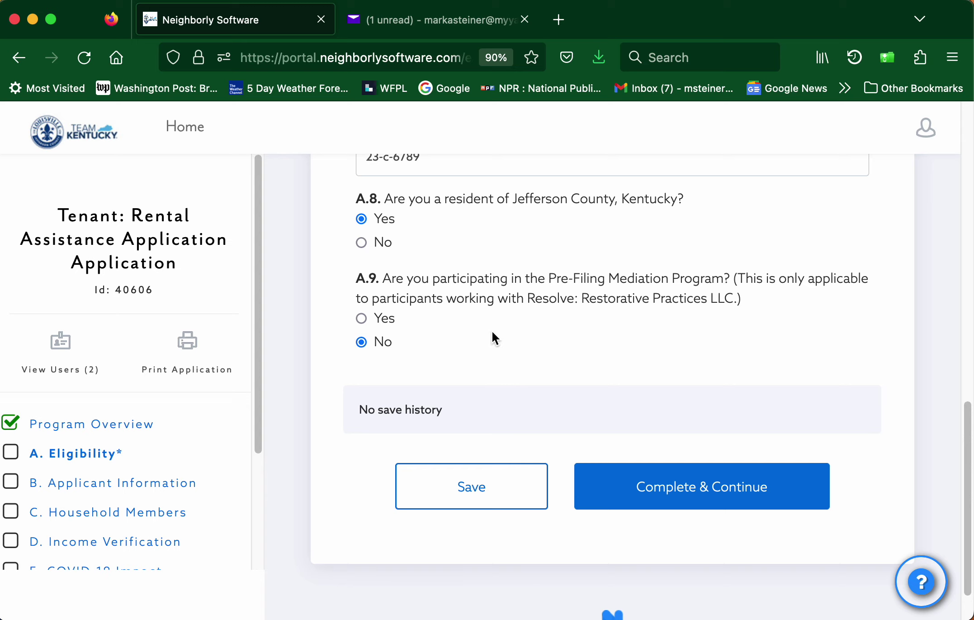
scroll(493, 332, "up", 8)
scroll(492, 332, "down", 7)
scroll(492, 333, "down", 3)
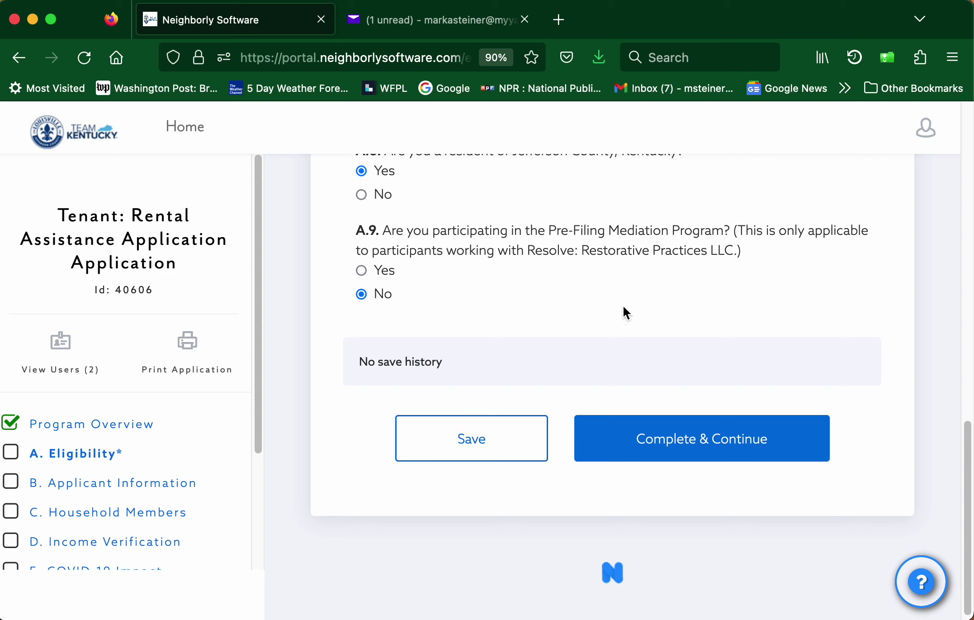
Complete Eligibility and enter the applicant's first and last name in B.1 and B.2.
left_click(698, 448)
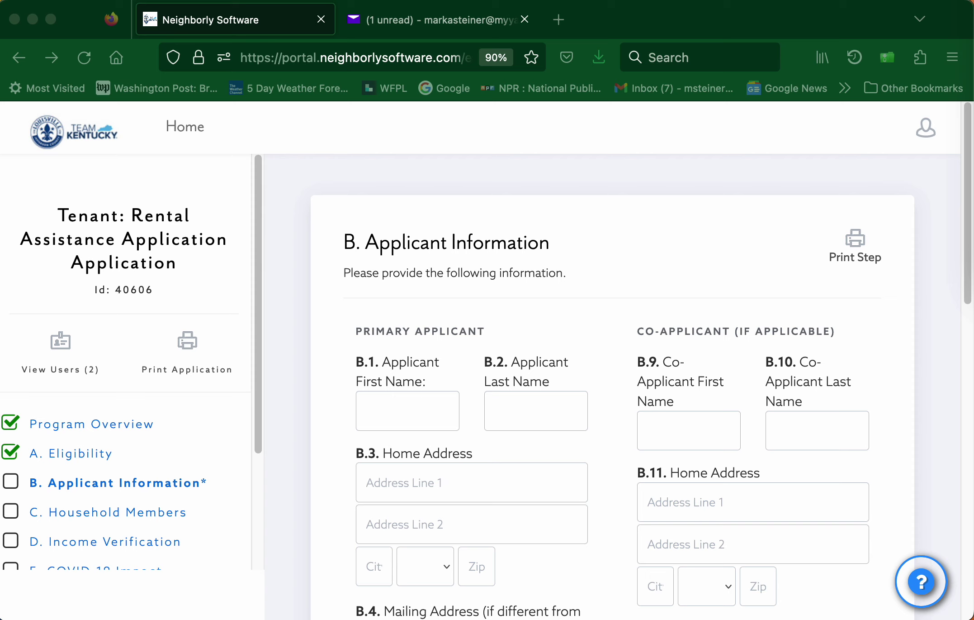
left_click(426, 404)
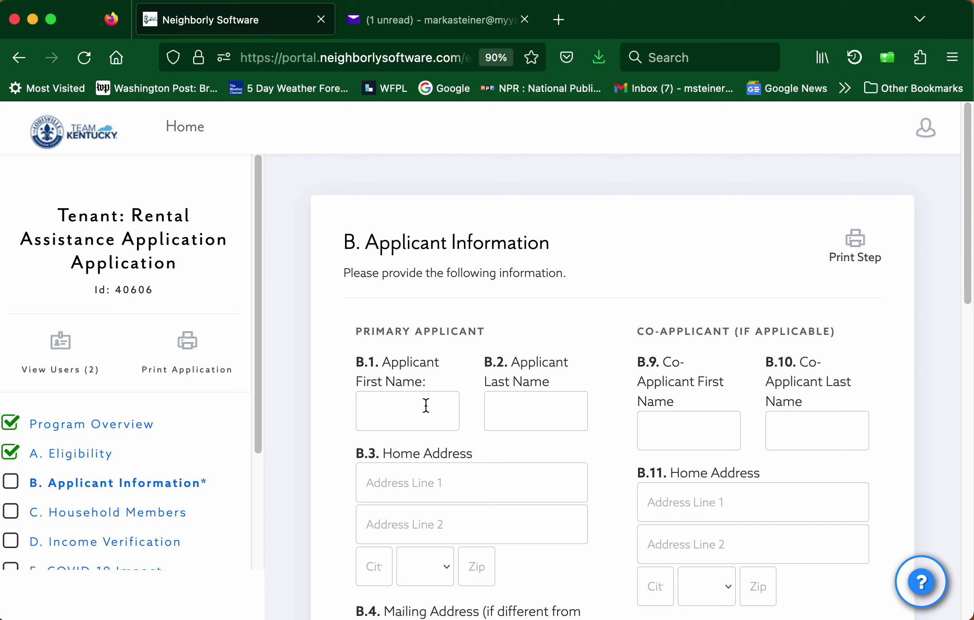
left_click(426, 404)
type("Marge")
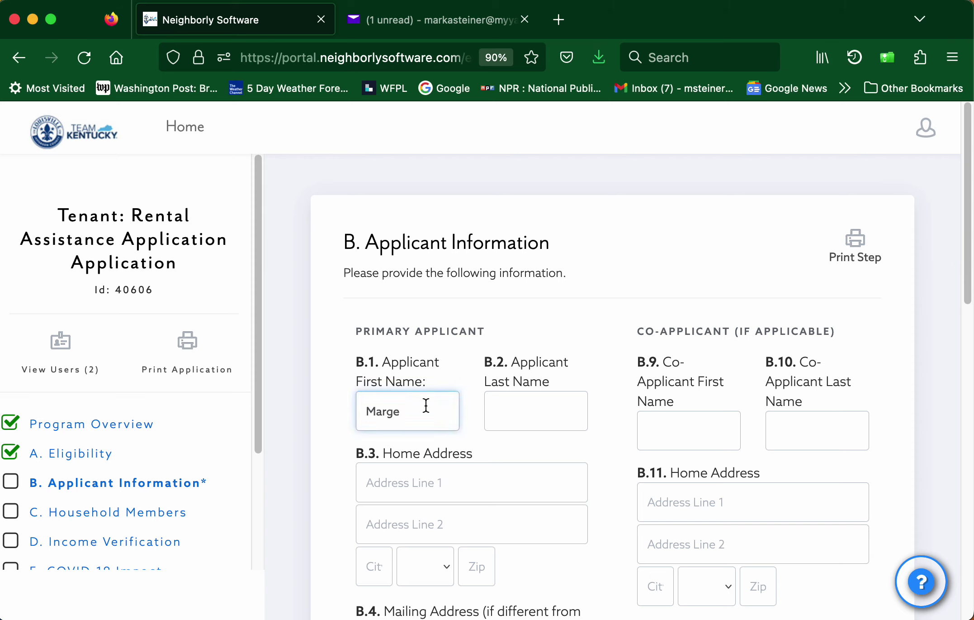
left_click(524, 414)
type("Simpson")
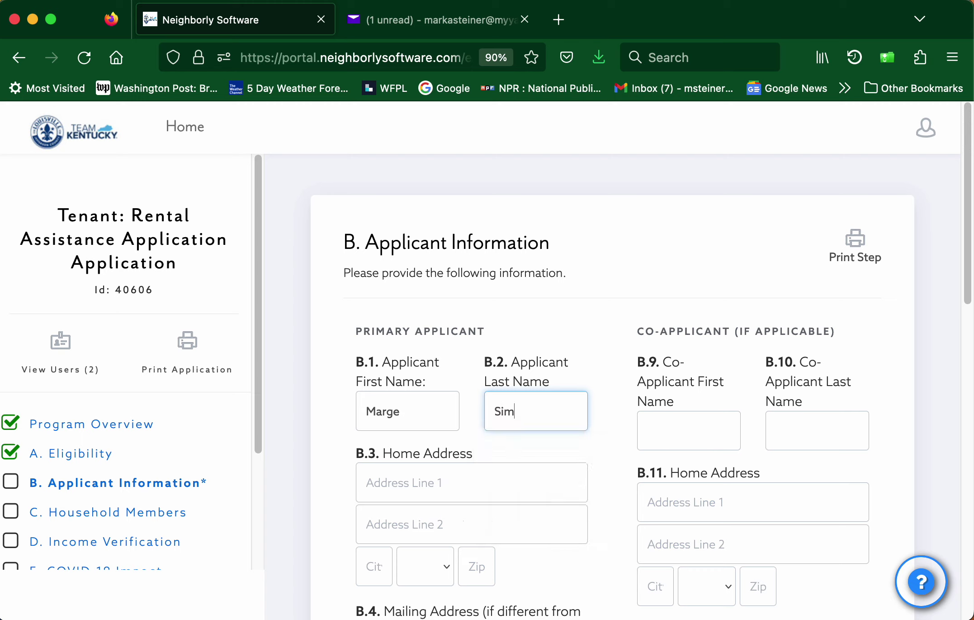
Fill the home address: street line, city Louisville, state KY and the ZIP code.
left_click(505, 490)
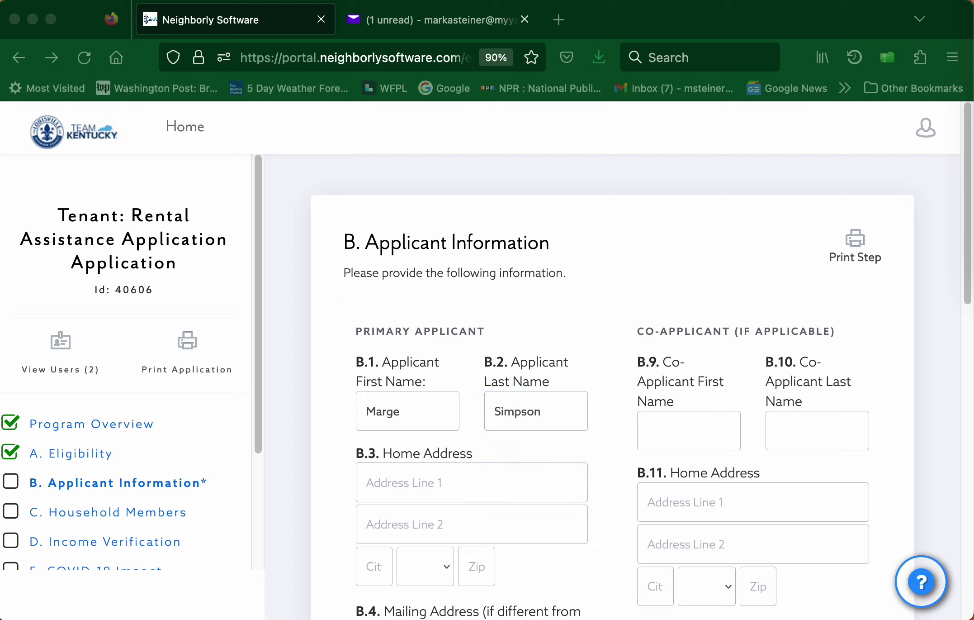
left_click(402, 474)
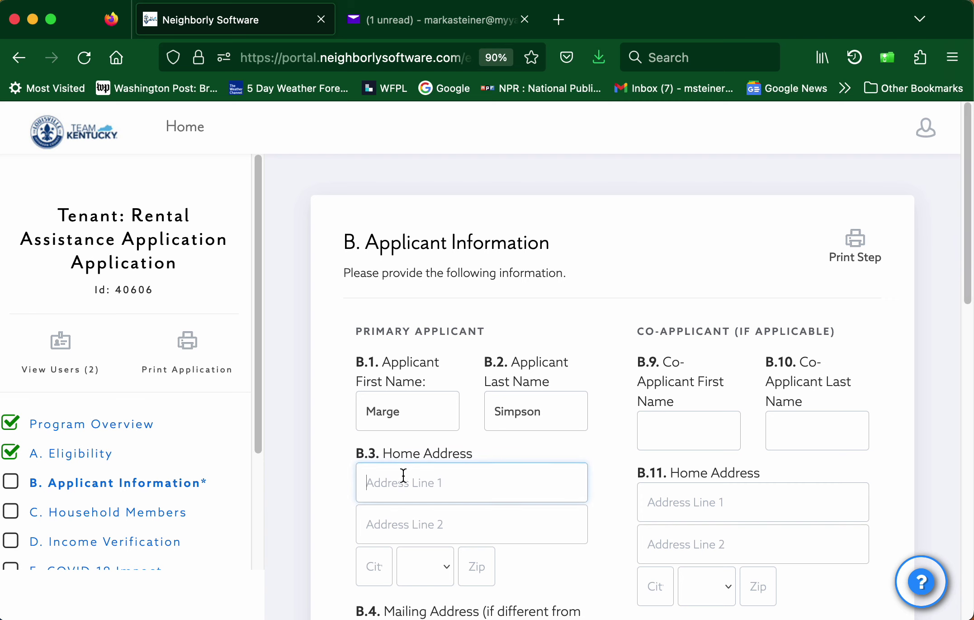
type("742 Evergreen Terrace")
scroll(561, 591, "down", 8)
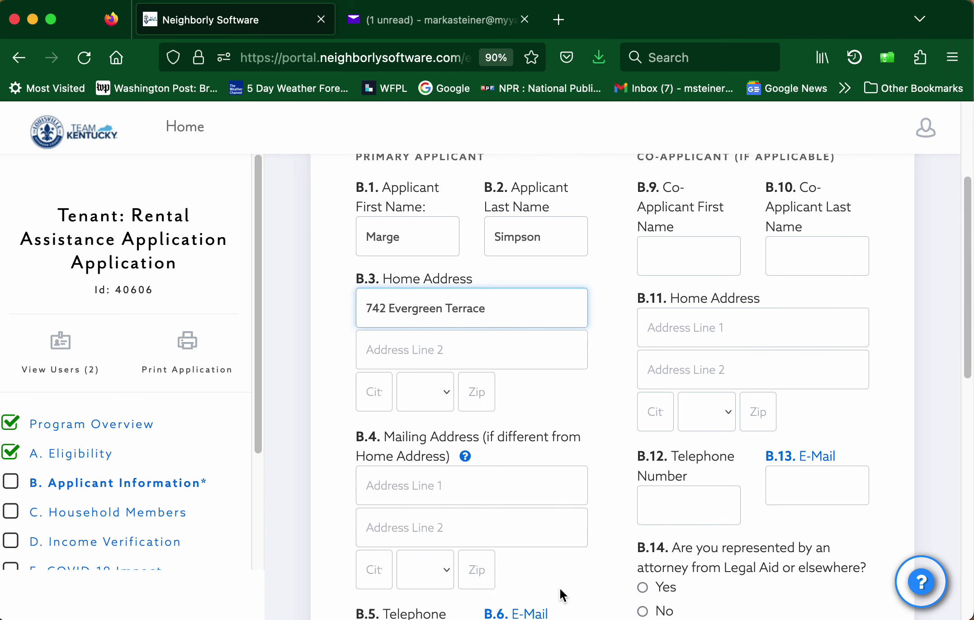
left_click(374, 217)
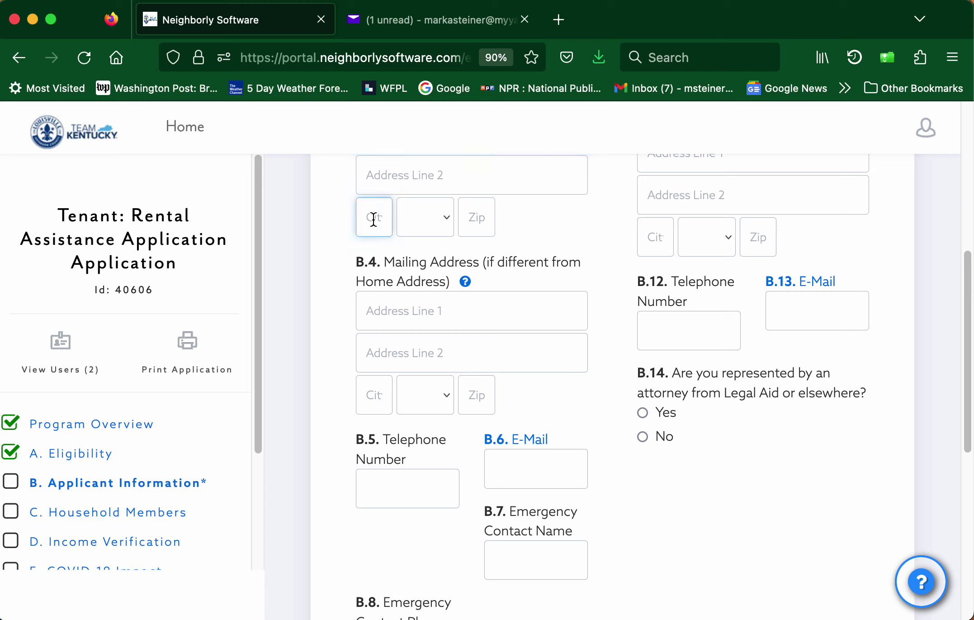
type("L")
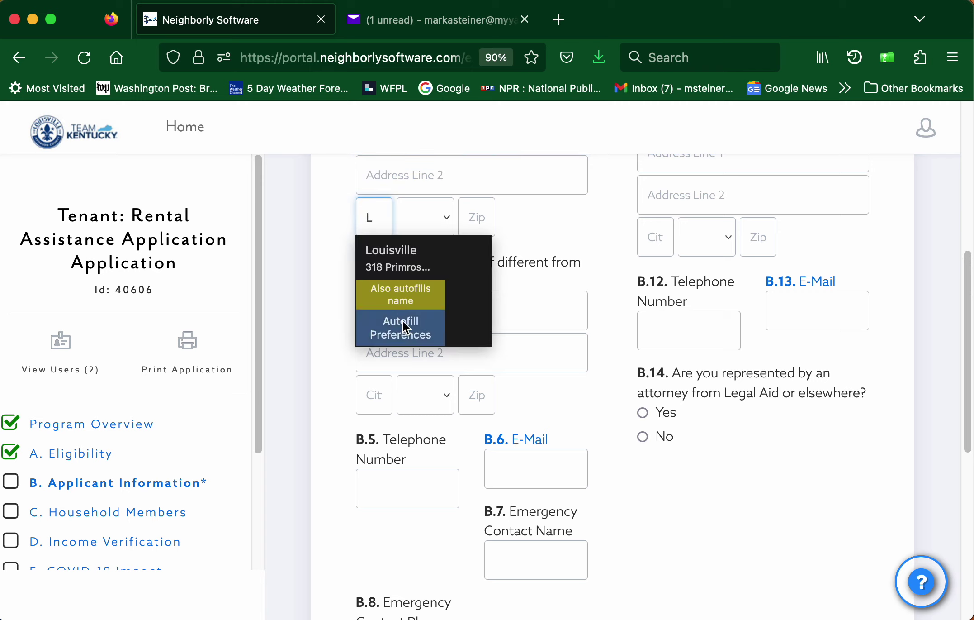
left_click(531, 282)
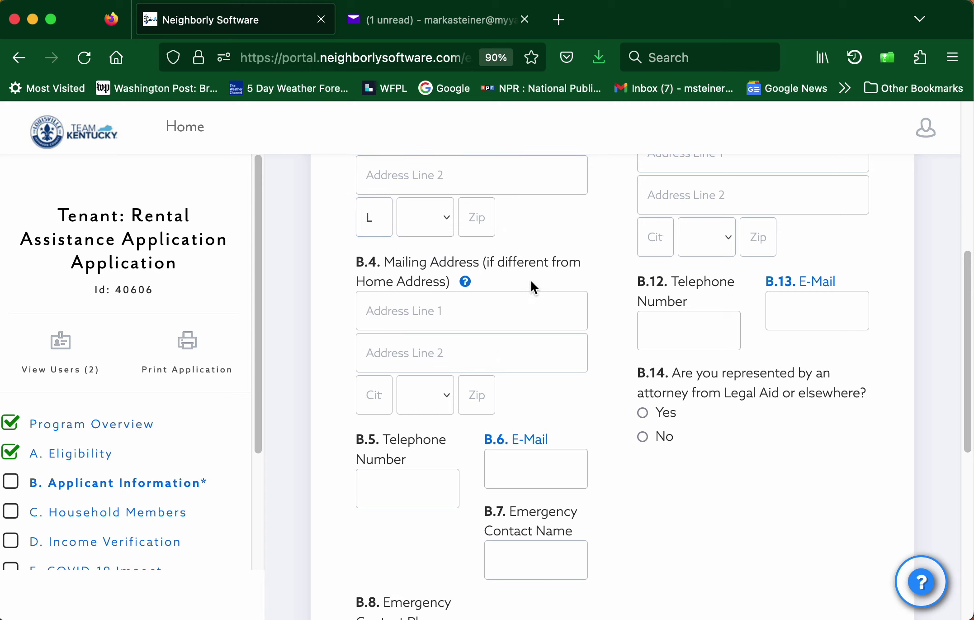
left_click(381, 217)
type("ouisvill")
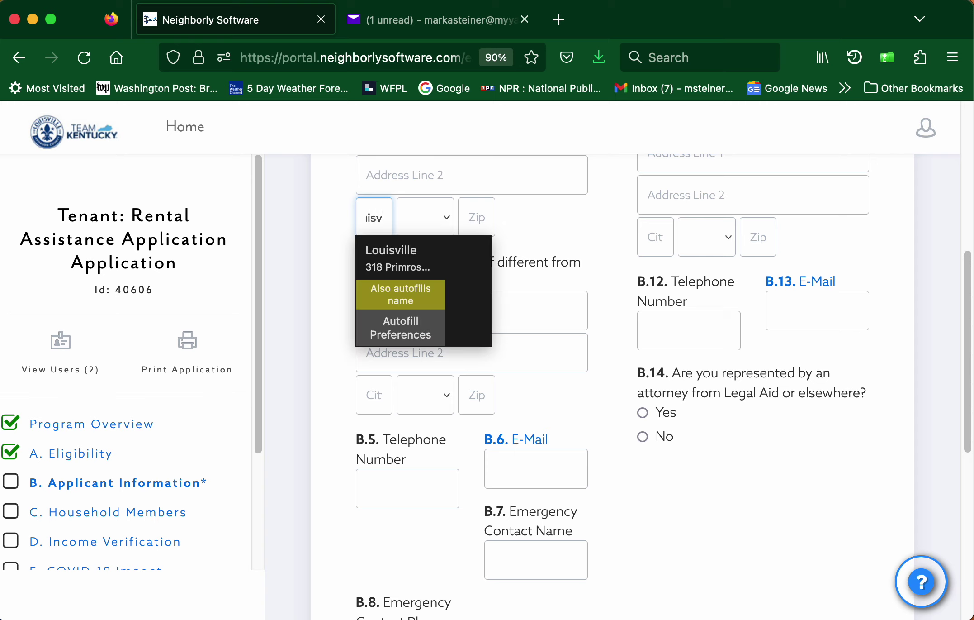
type("e")
left_click(436, 213)
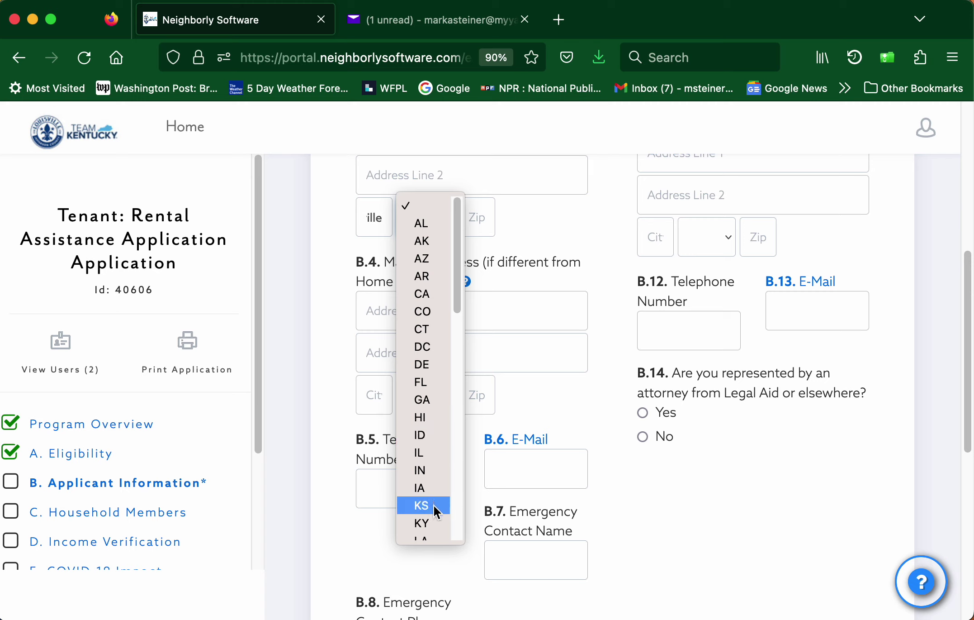
left_click(430, 526)
left_click(479, 219)
type("40214")
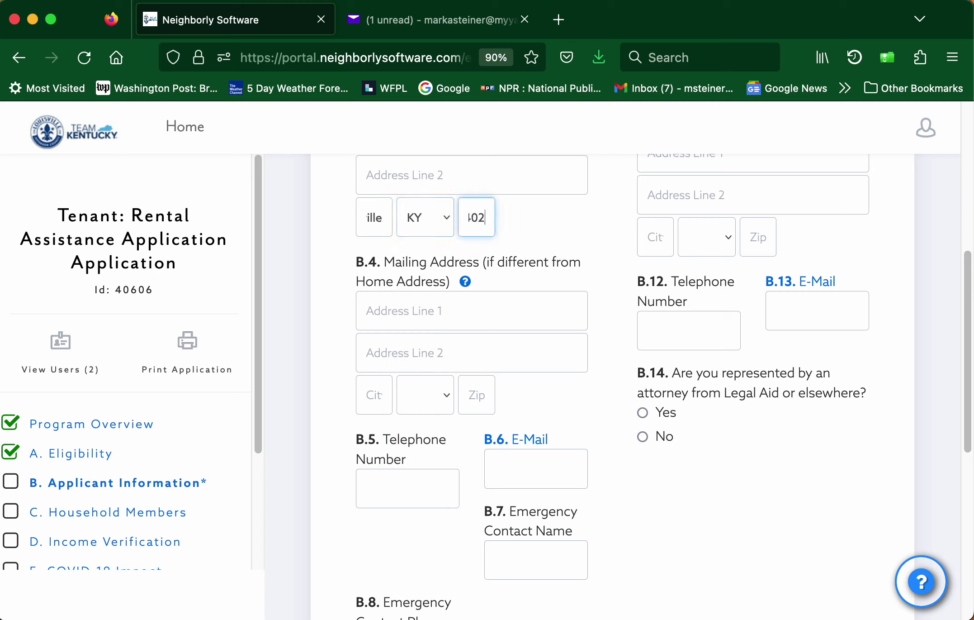
Enter the applicant's telephone number in B.5.
left_click(576, 309)
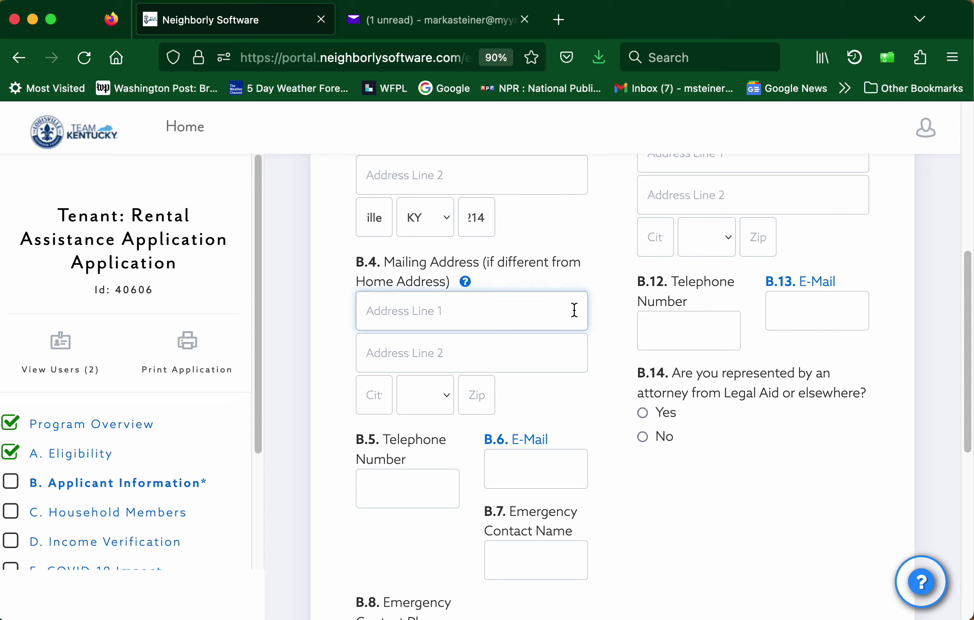
scroll(552, 337, "down", 2)
scroll(554, 336, "down", 1)
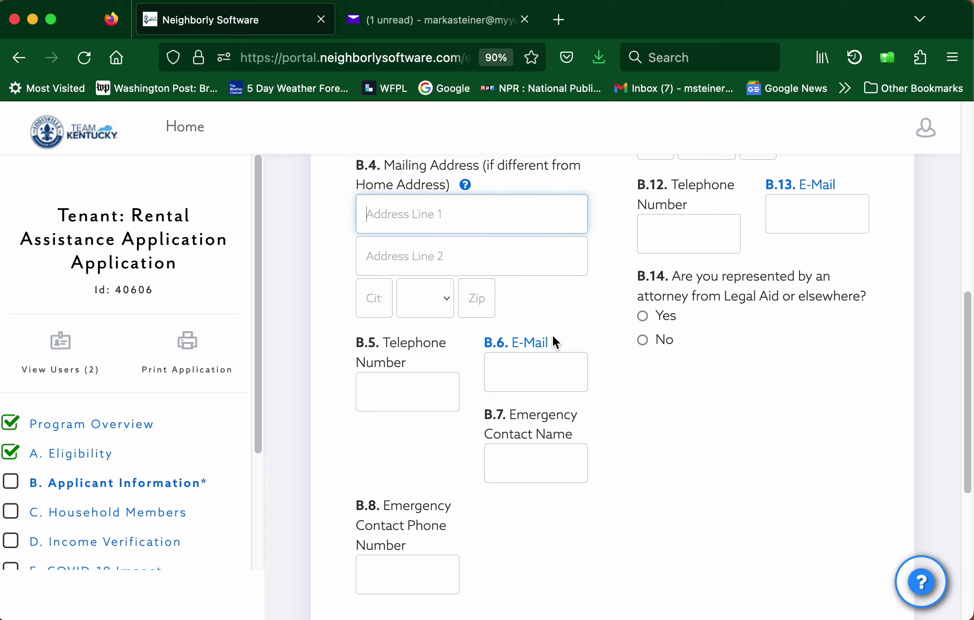
scroll(553, 336, "down", 4)
left_click(544, 337)
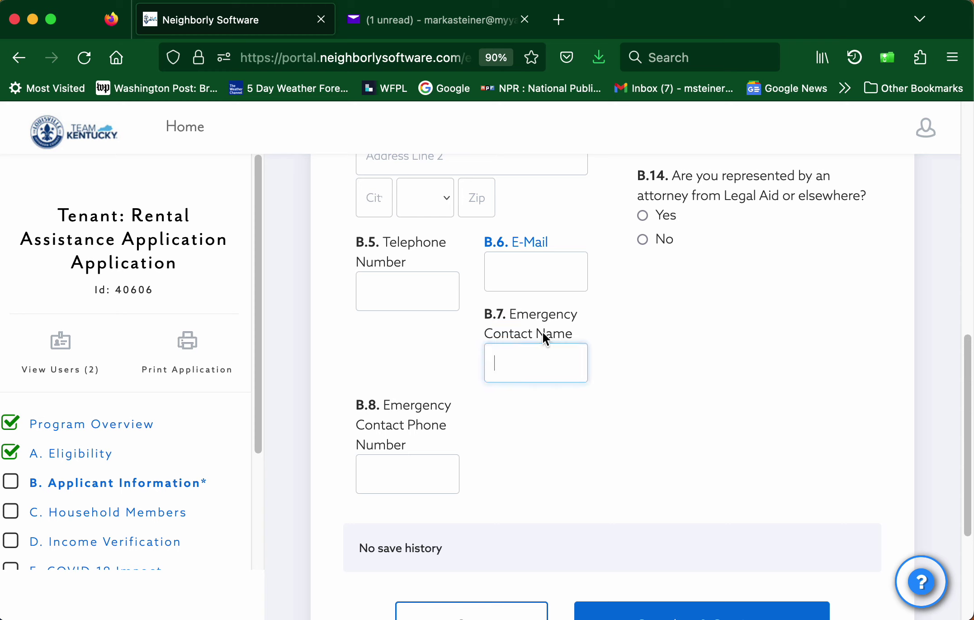
left_click(415, 286)
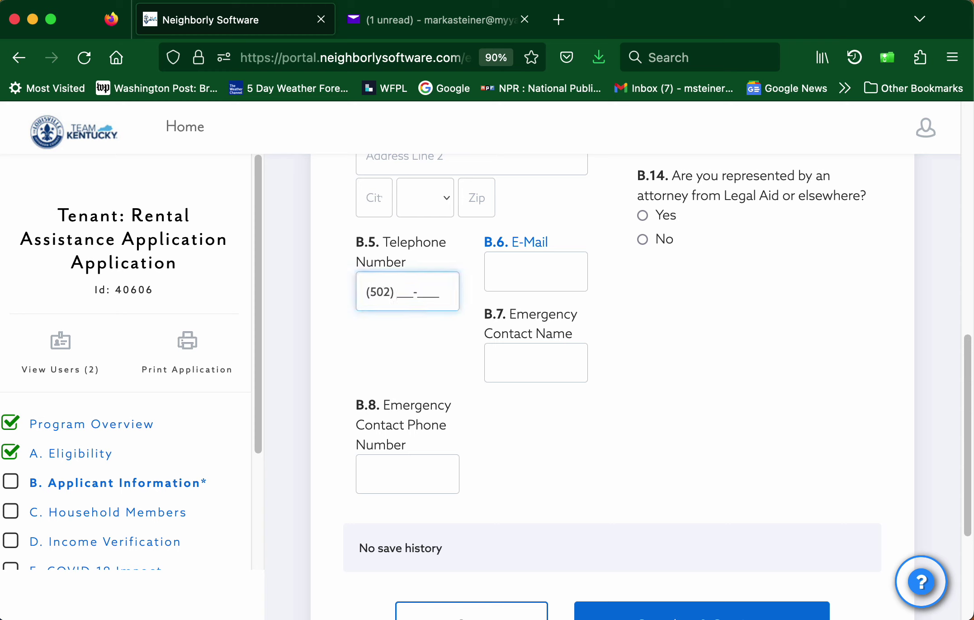
Copy the applicant's e-mail address and paste it into B.6.
left_click(535, 281)
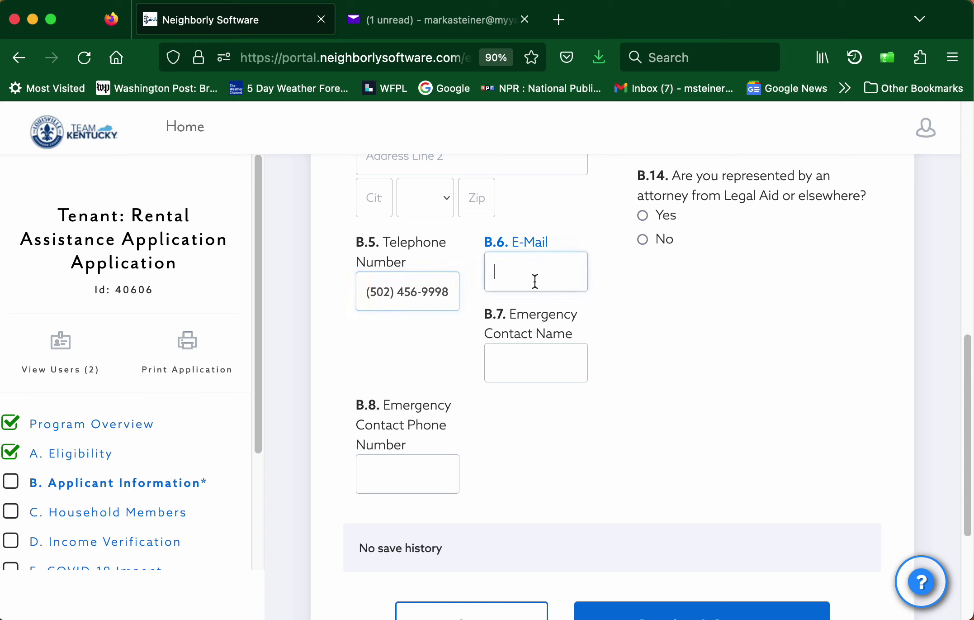
right_click(888, 185)
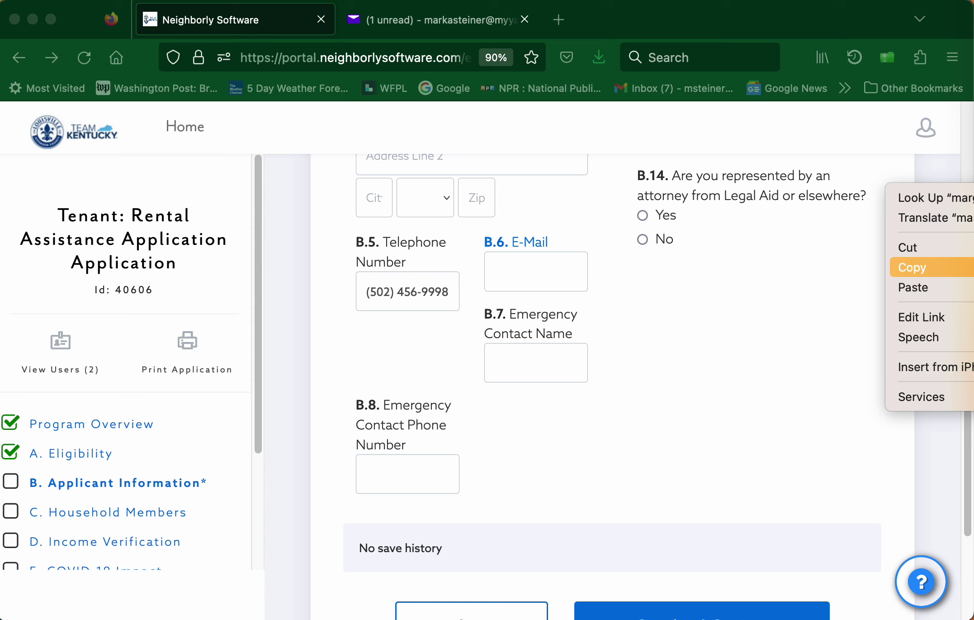
left_click(912, 268)
left_click(540, 281)
key("super+v")
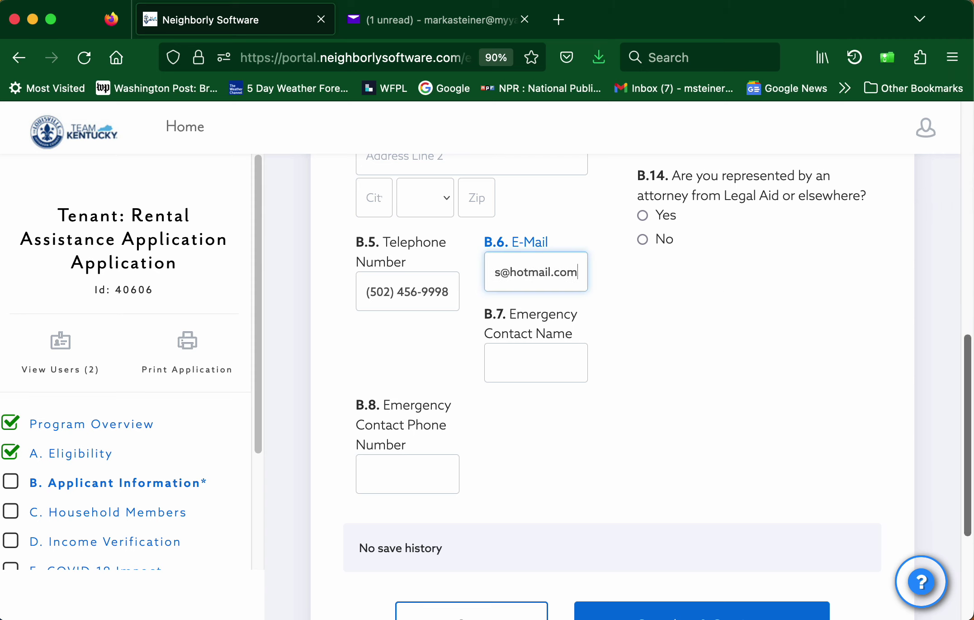
key("super+Tab")
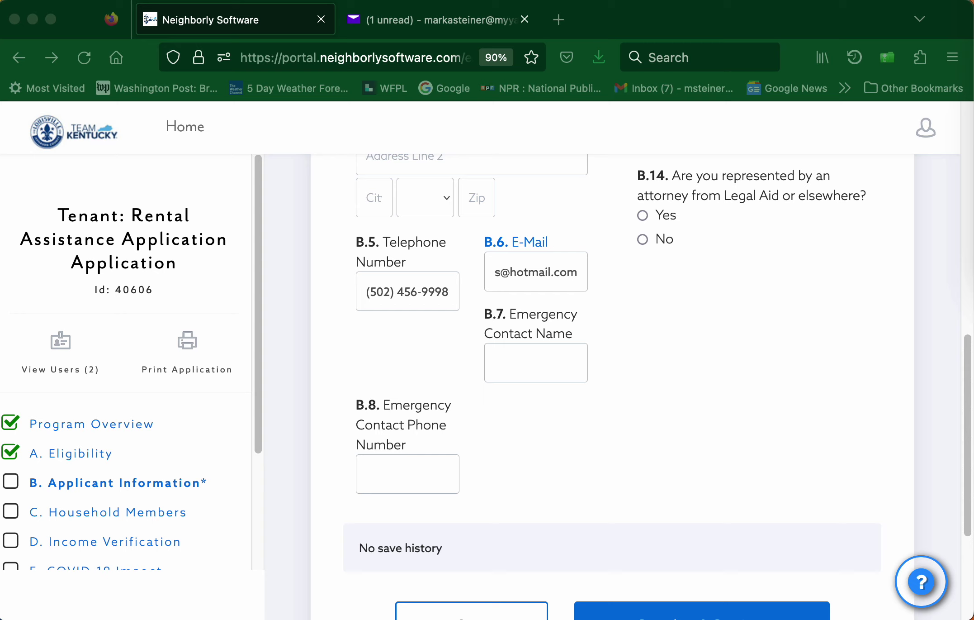
Enter the emergency contact's name and phone number in B.7 and B.8.
left_click(556, 361)
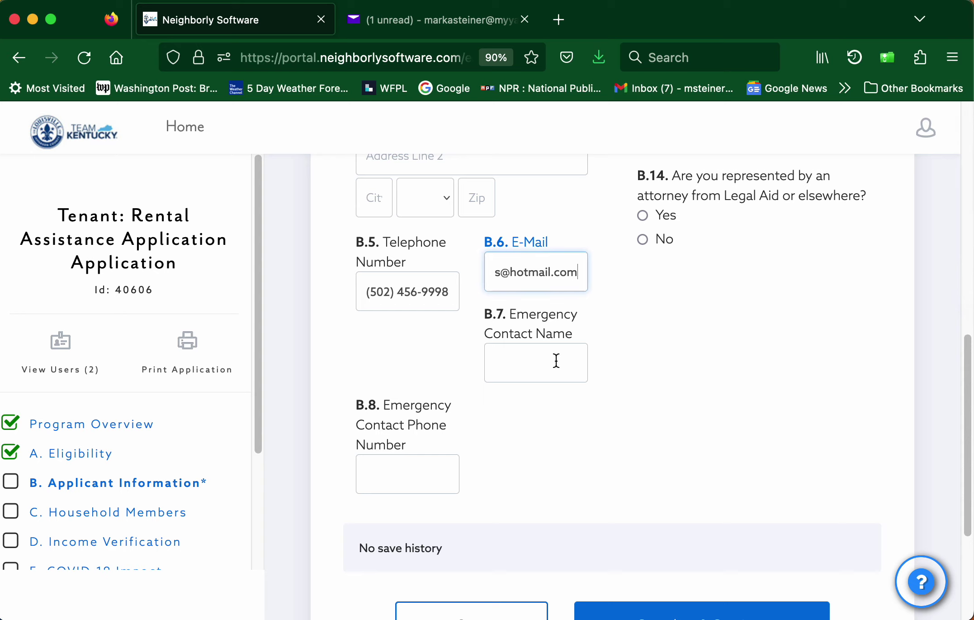
key("super+v")
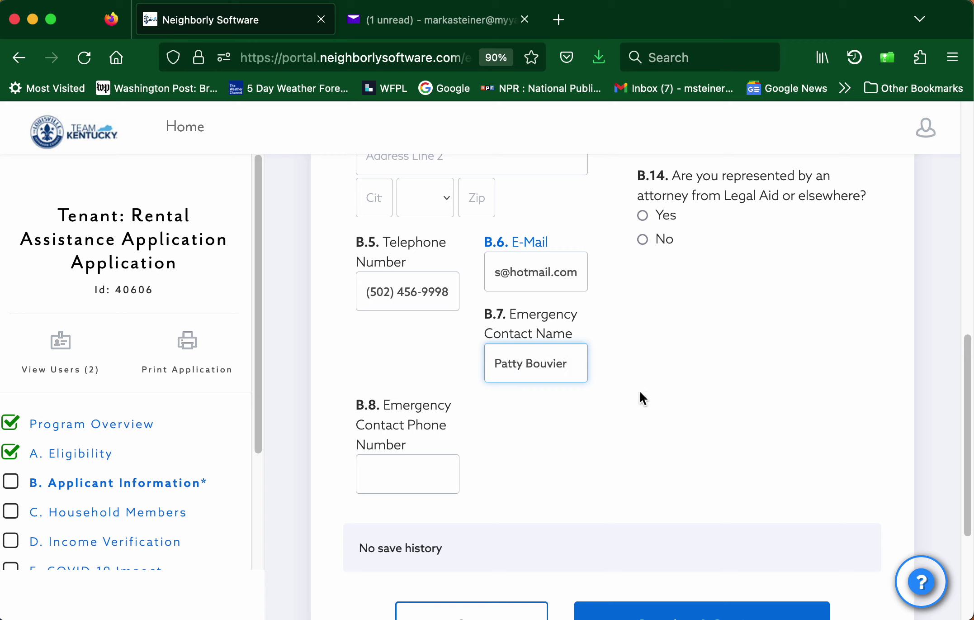
left_click(594, 435)
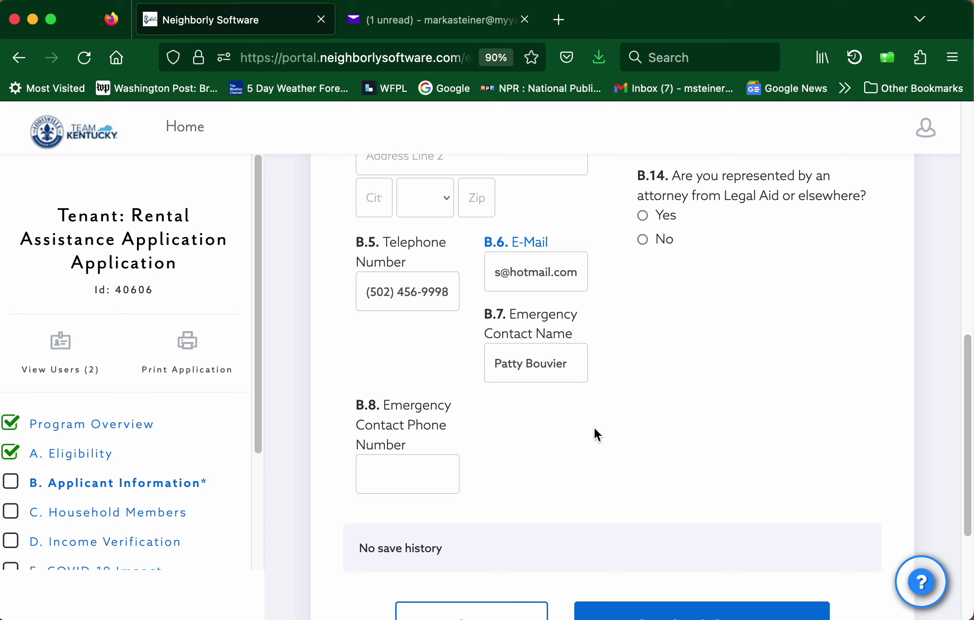
left_click(414, 470)
left_click(414, 468)
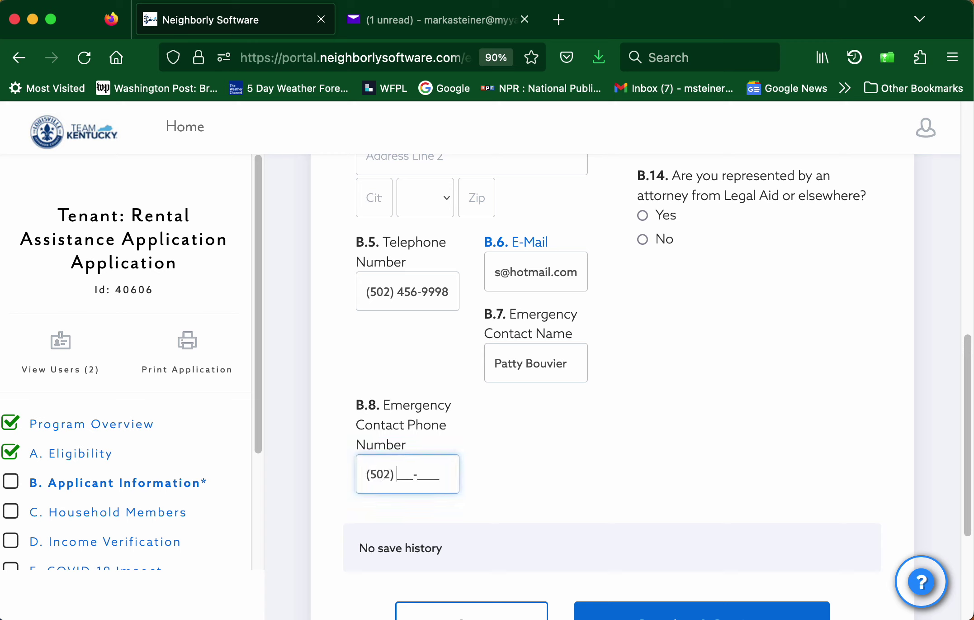
left_click(659, 452)
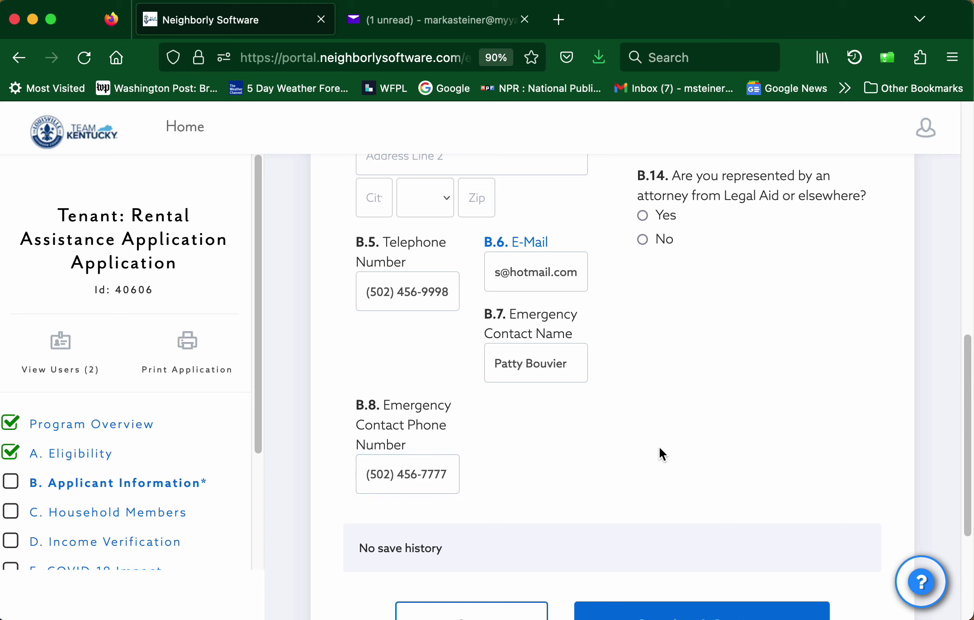
scroll(659, 453, "up", 7)
scroll(660, 447, "up", 4)
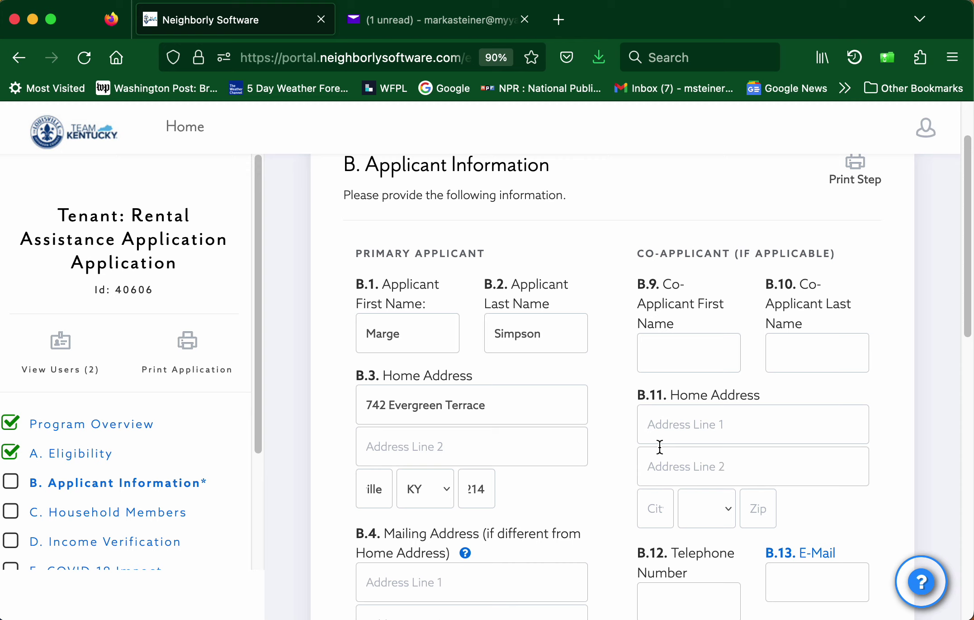
scroll(660, 446, "down", 4)
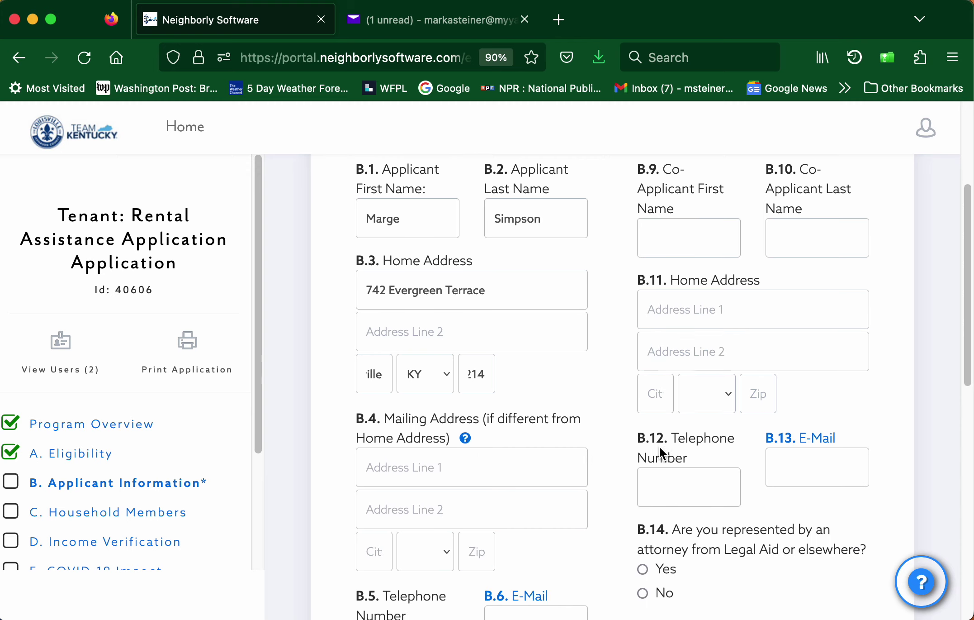
scroll(659, 447, "down", 2)
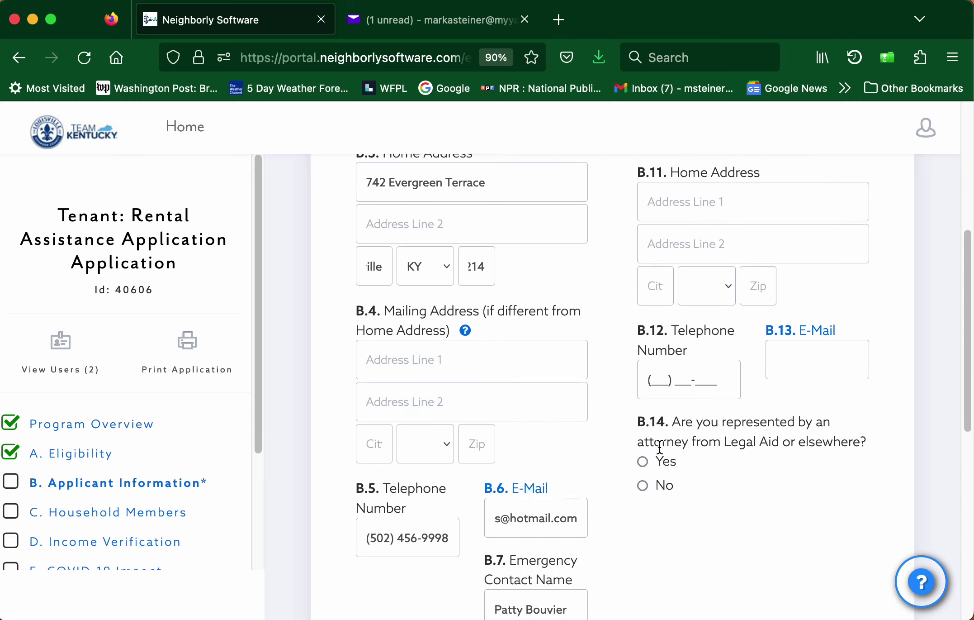
scroll(659, 446, "down", 1)
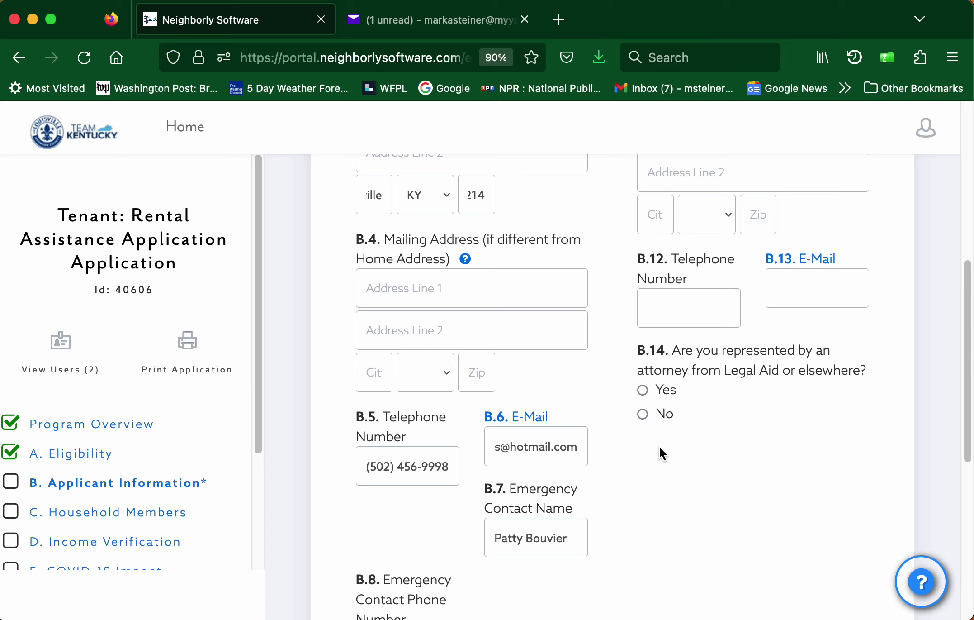
left_click(714, 298)
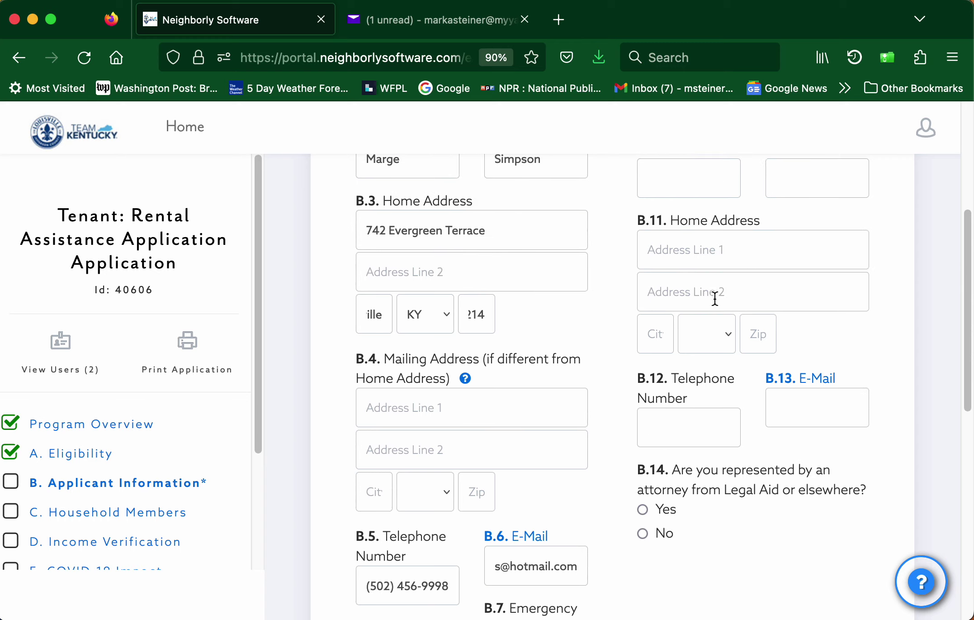
scroll(715, 298, "down", 2)
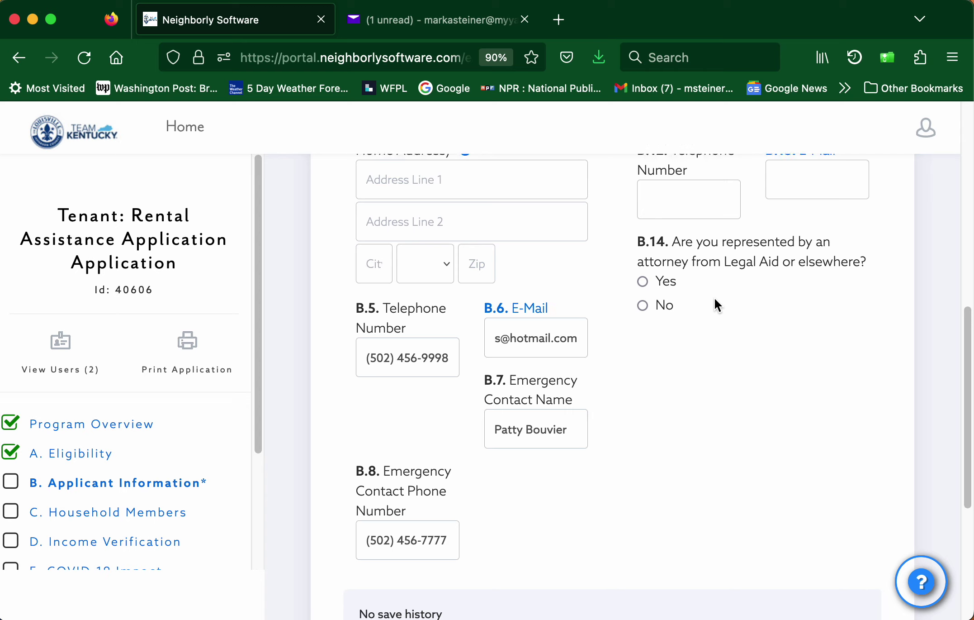
scroll(705, 296, "down", 1)
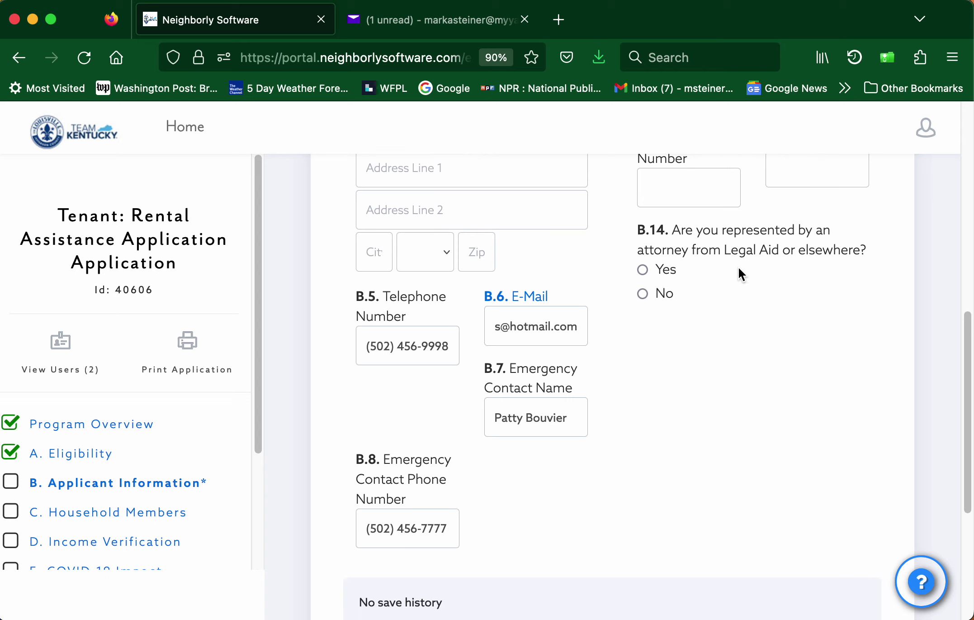
Answer Yes to B.14, choose Other for the attorney name and paste the attorney's name.
left_click(643, 270)
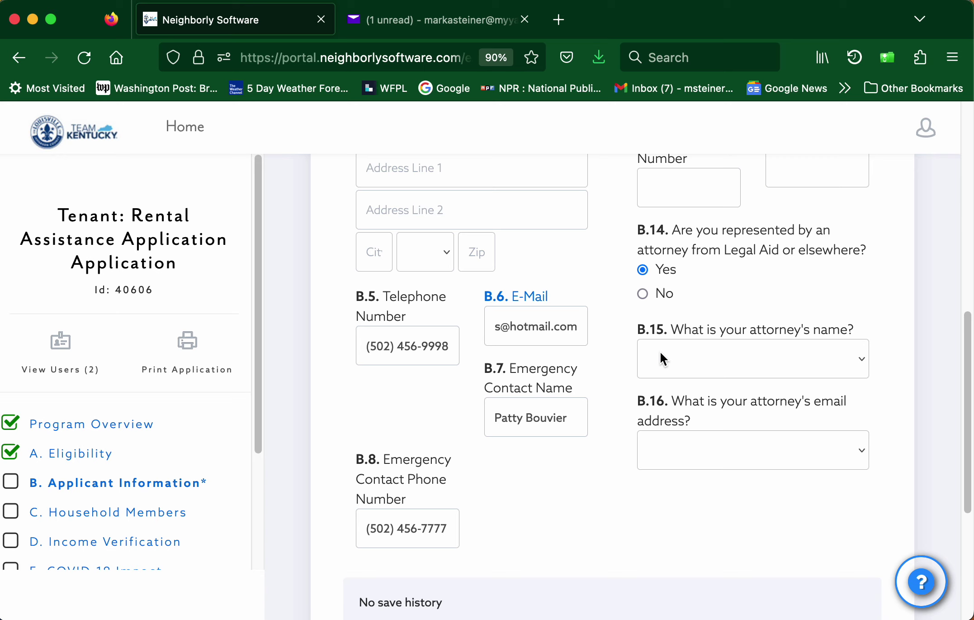
left_click(680, 359)
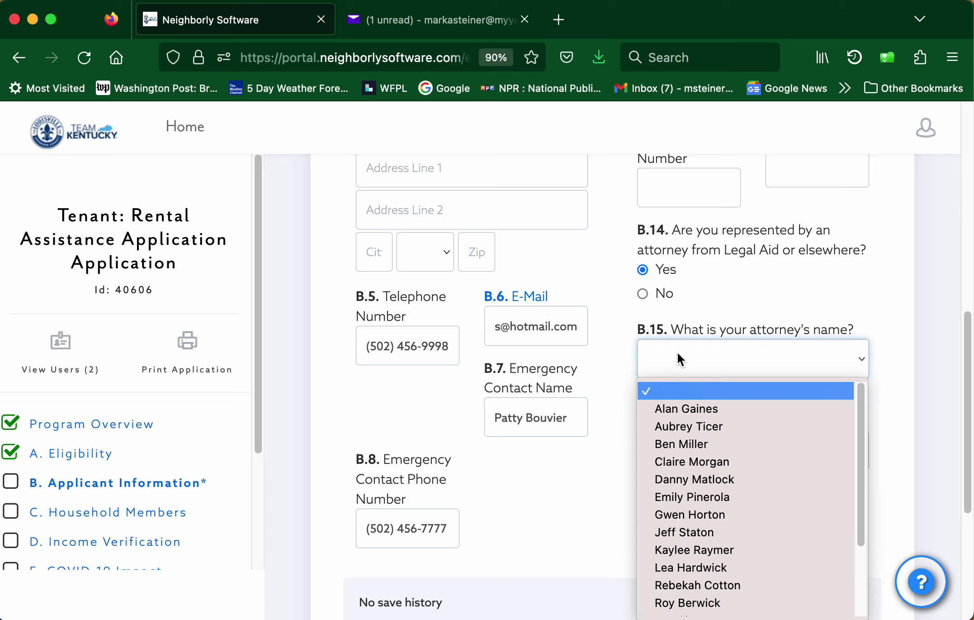
scroll(686, 457, "down", 3)
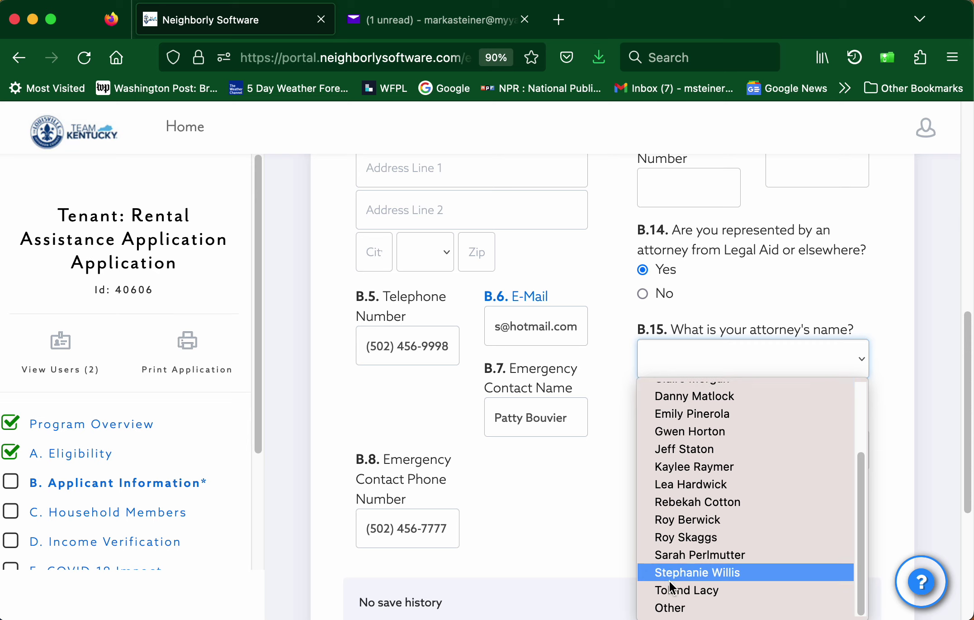
left_click(679, 607)
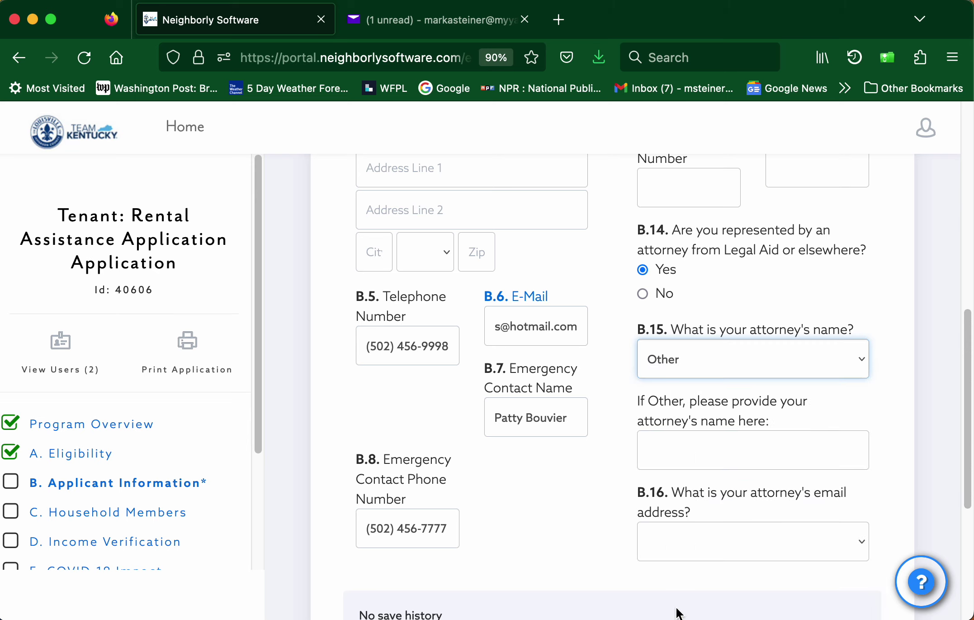
left_click(727, 453)
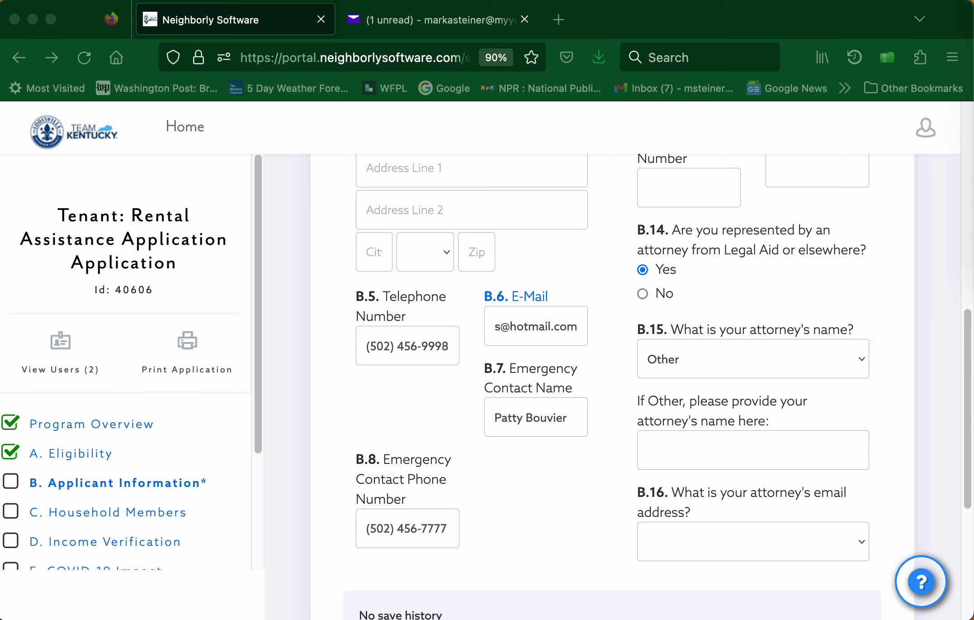
left_click(701, 458)
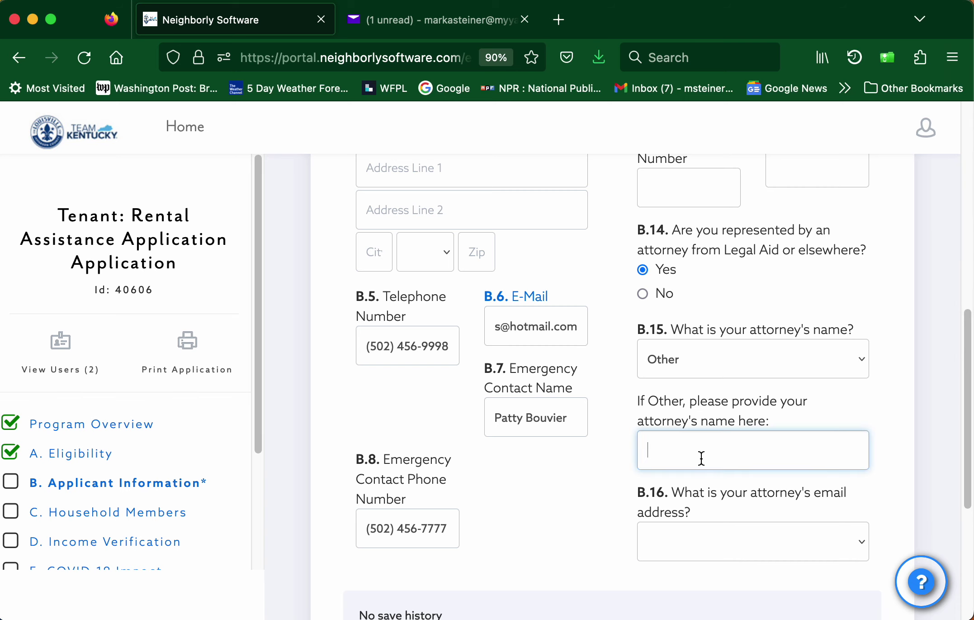
type("Lionel Hutz")
key("super+Tab")
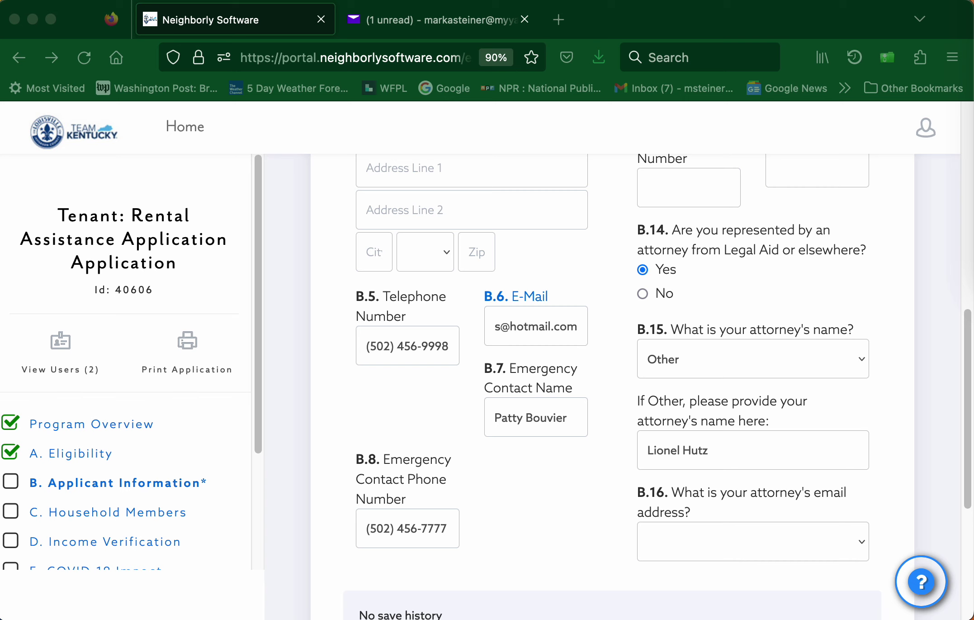
Choose Other for the attorney e-mail and paste the attorney's e-mail address.
scroll(900, 441, "down", 6)
left_click(750, 536)
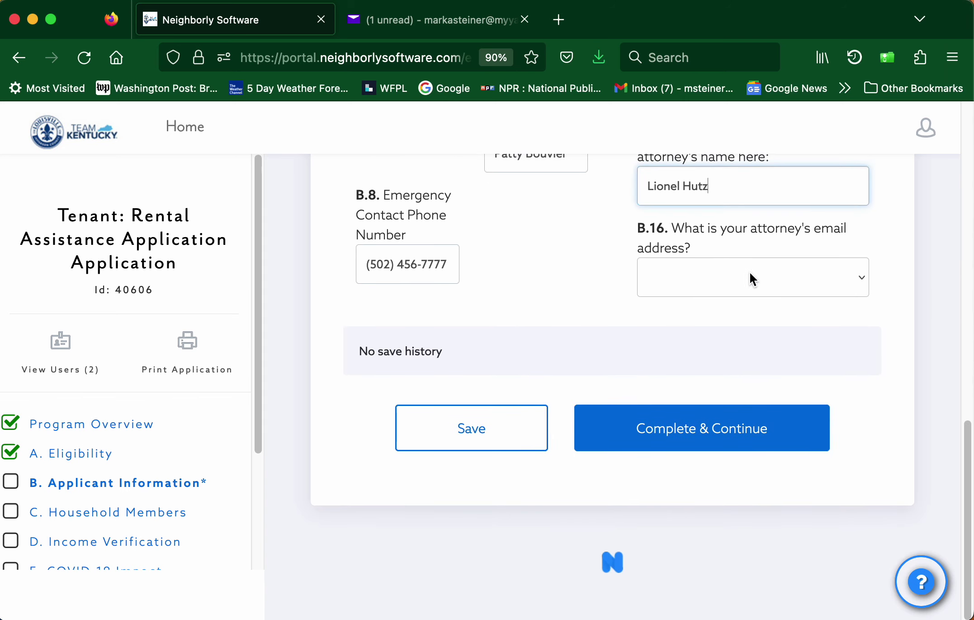
left_click(750, 536)
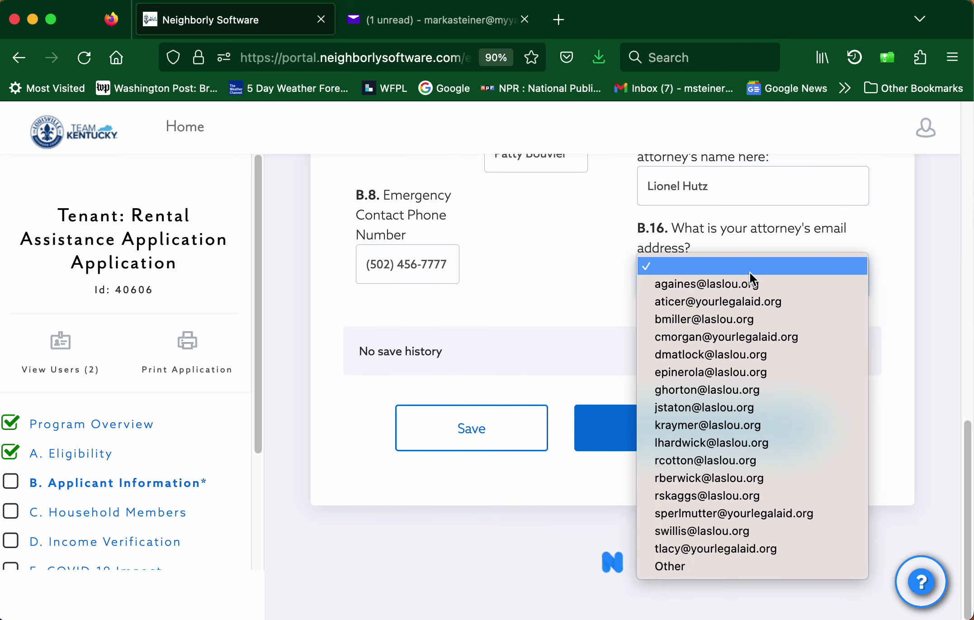
left_click(686, 564)
left_click(696, 363)
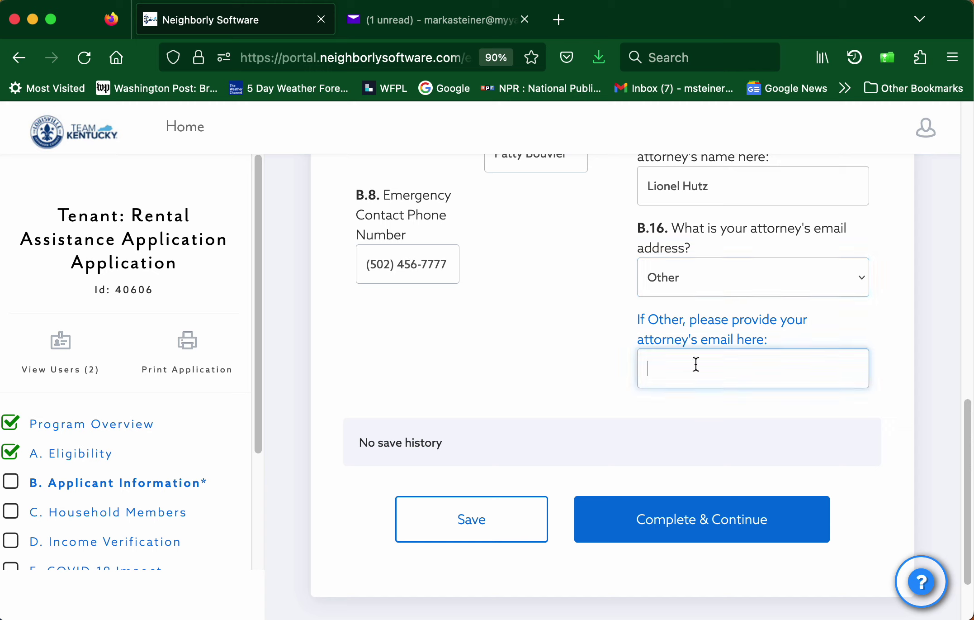
key("super+v")
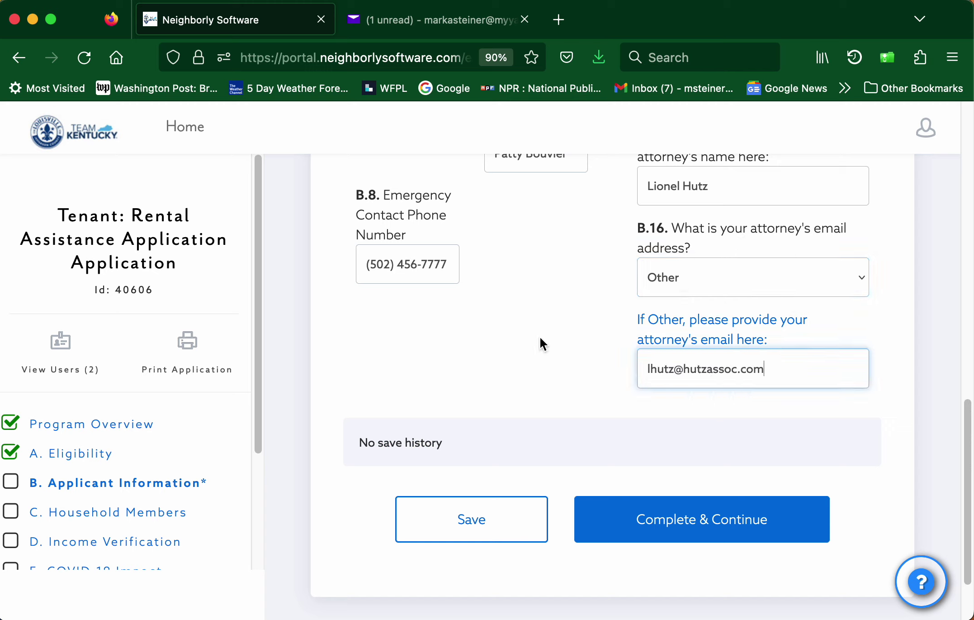
scroll(540, 344, "up", 10)
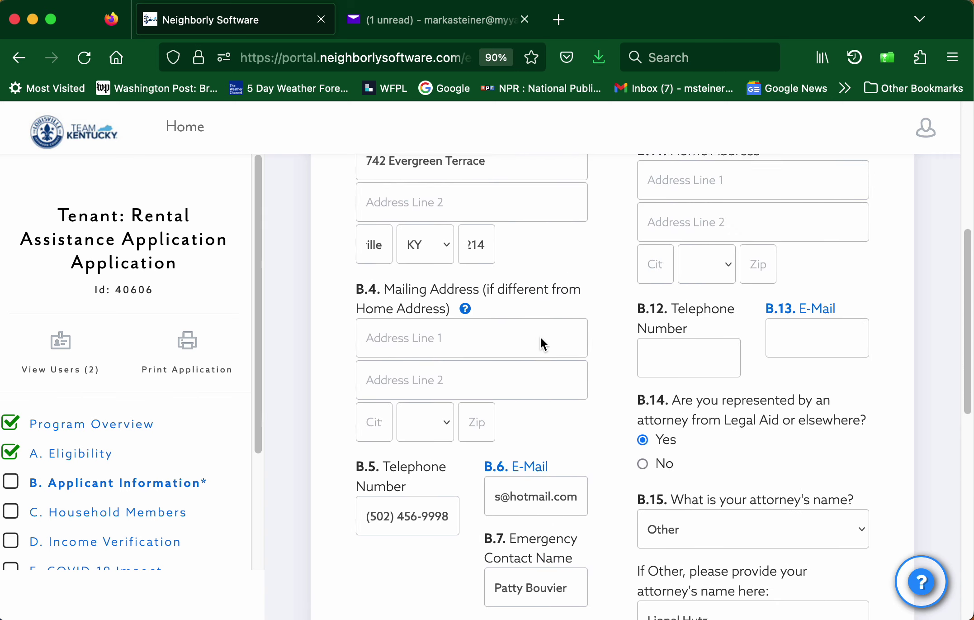
scroll(540, 338, "up", 2)
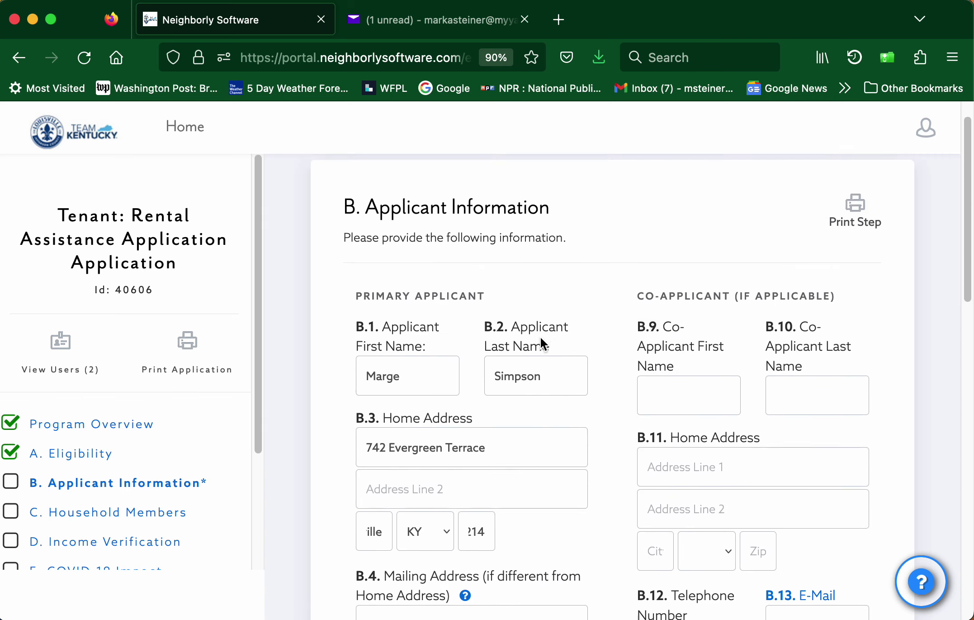
scroll(540, 338, "down", 12)
scroll(541, 339, "down", 3)
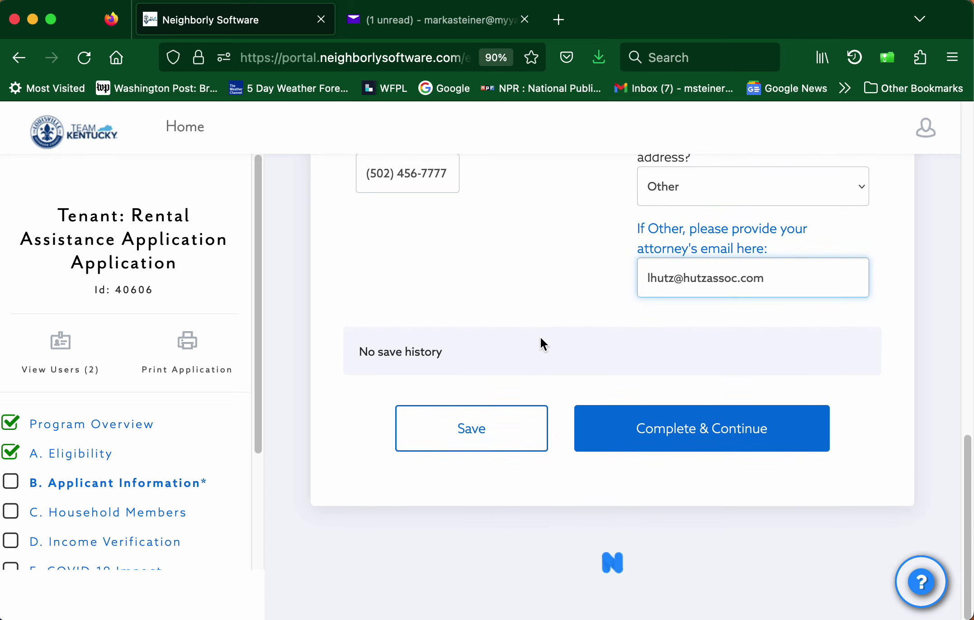
Complete the applicant section, add the primary household member with first name, middle initial A and last name.
left_click(672, 435)
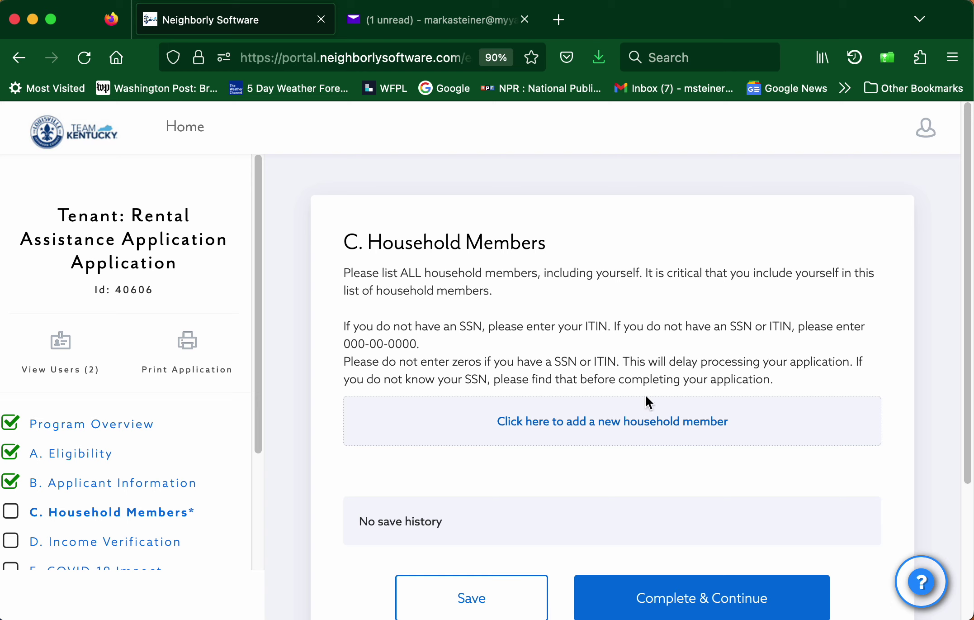
left_click(617, 421)
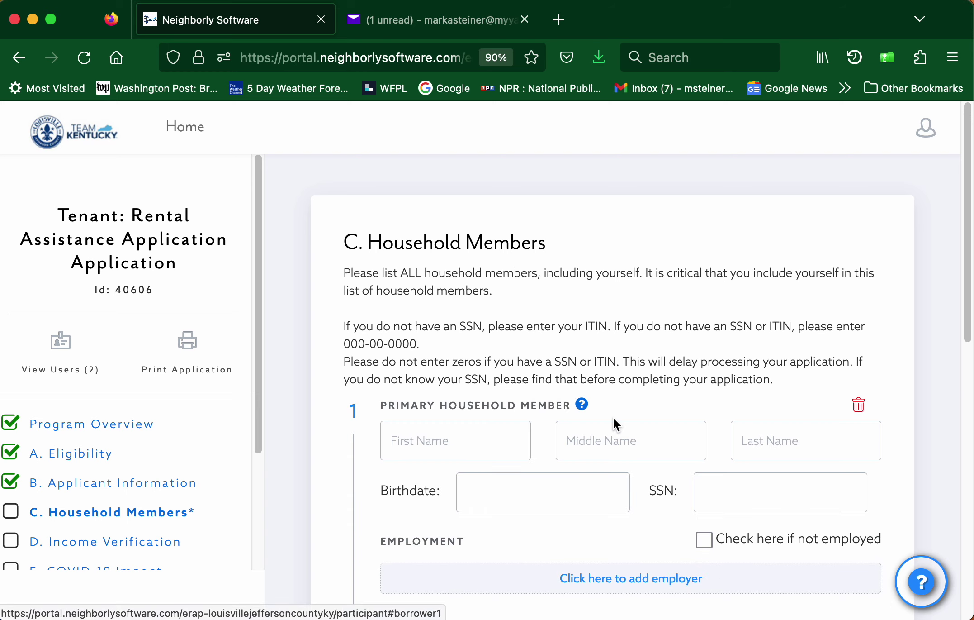
scroll(613, 417, "down", 3)
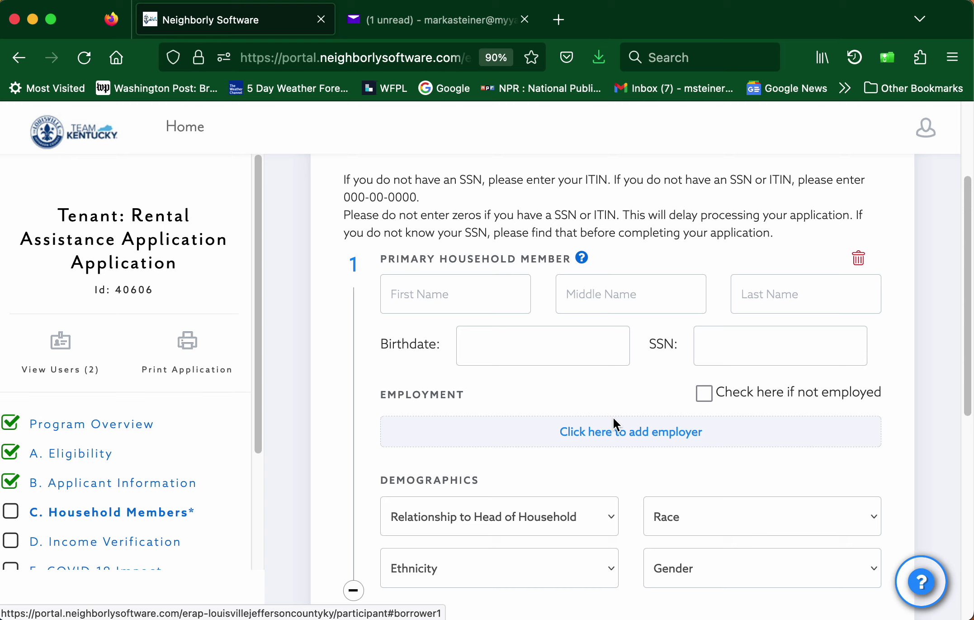
left_click(480, 298)
type("Marge")
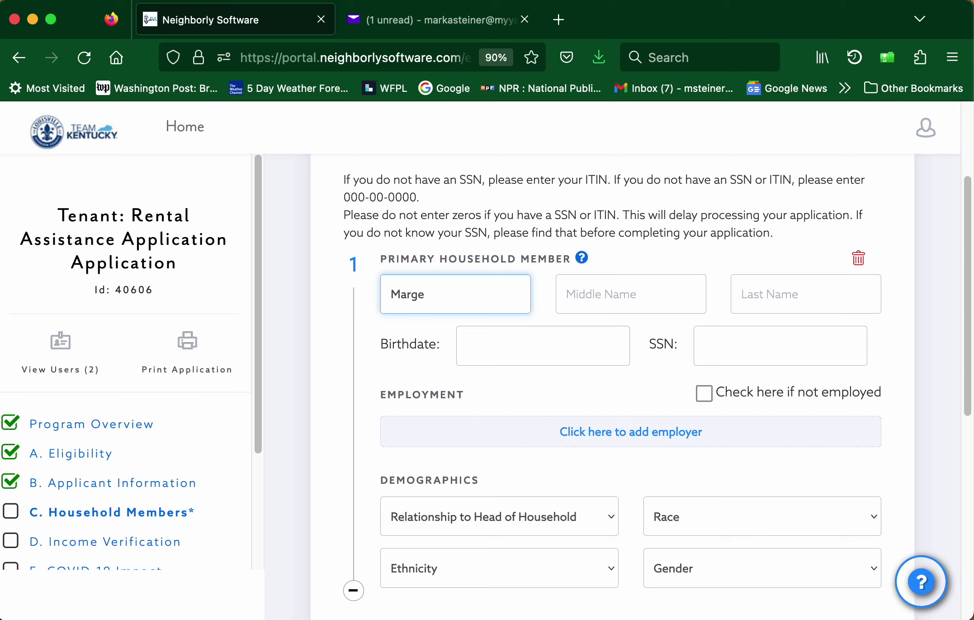
left_click(623, 286)
type("A")
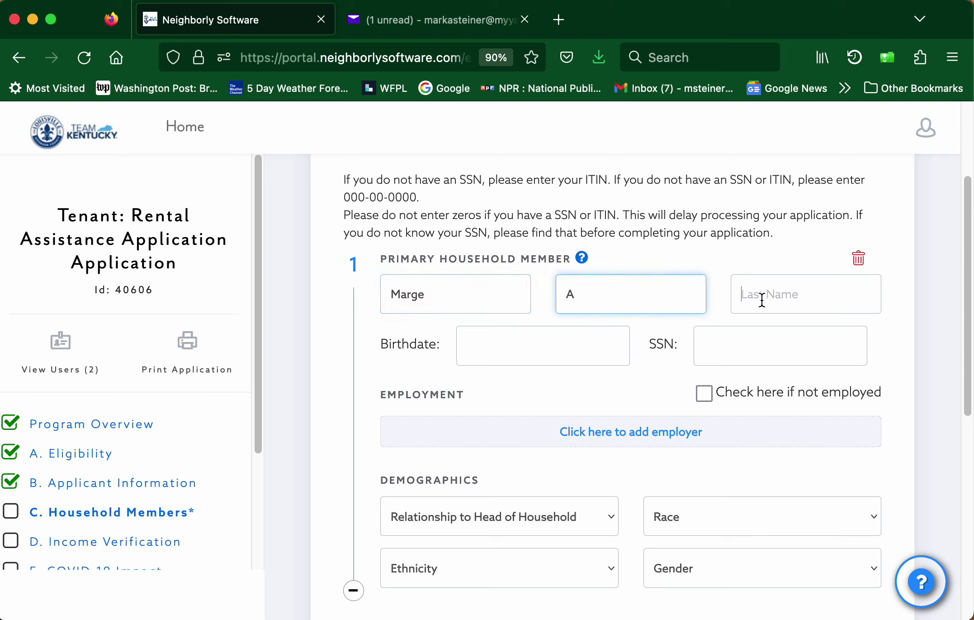
left_click(759, 298)
type("Simpson")
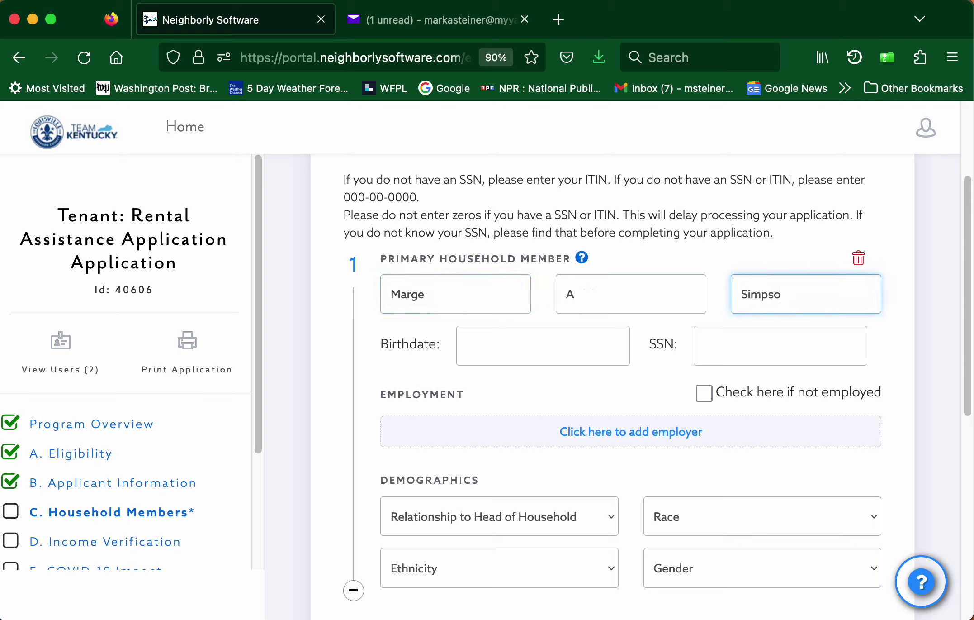
Enter the household member's birthdate and SSN.
left_click(561, 351)
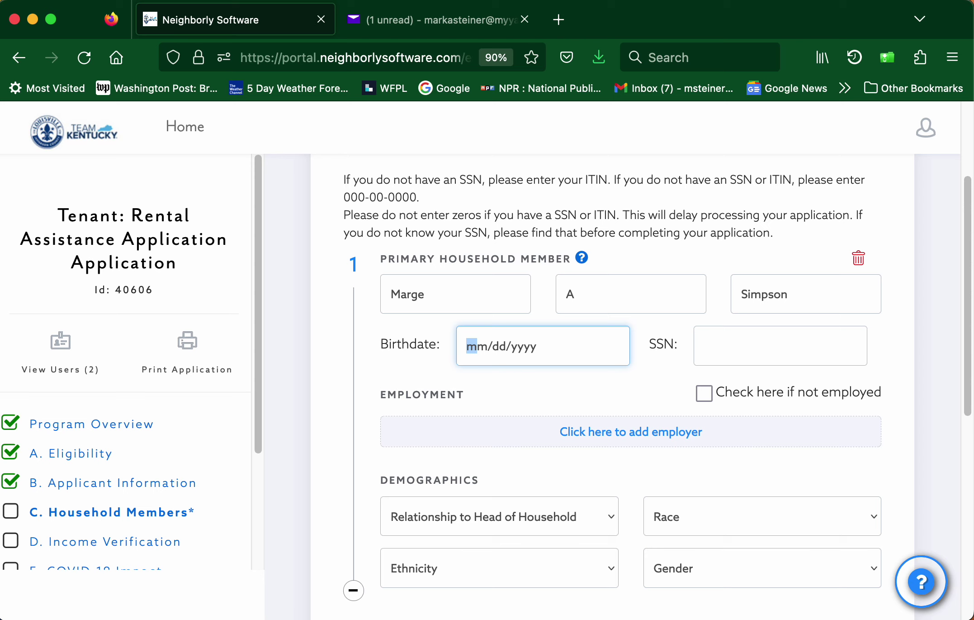
key("super+Tab")
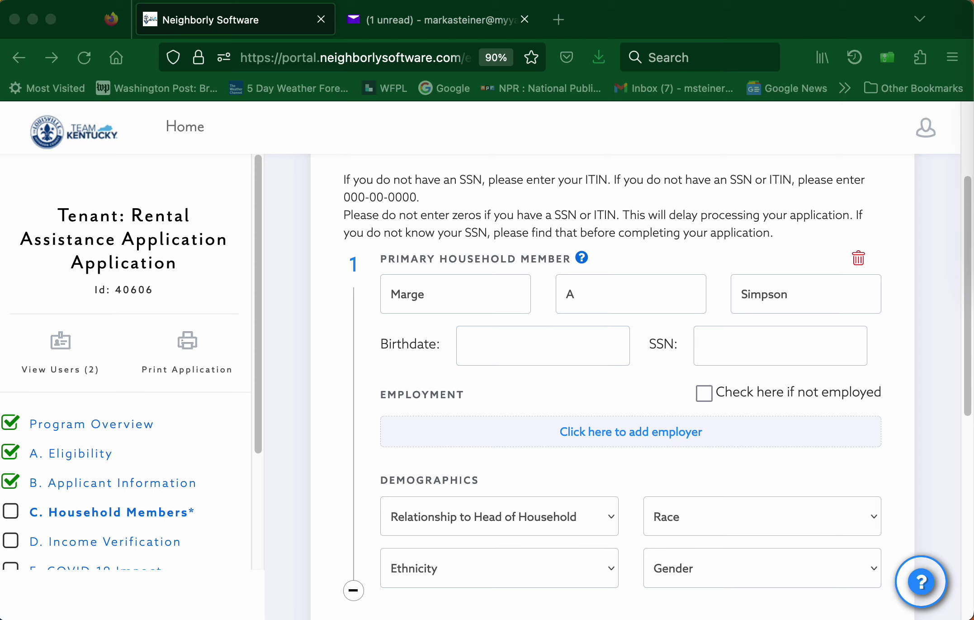
left_click(527, 340)
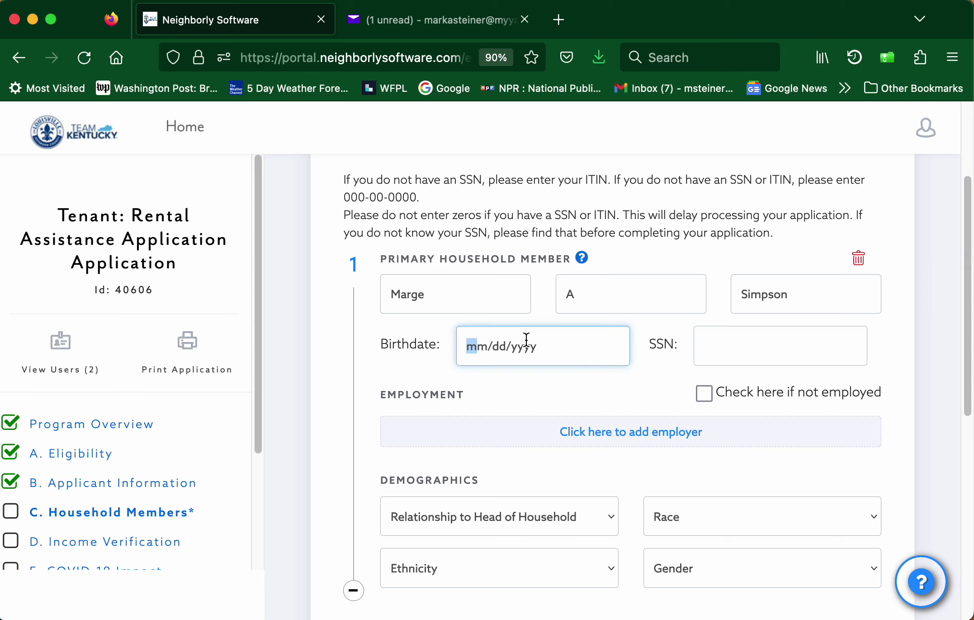
type("05/11/1989")
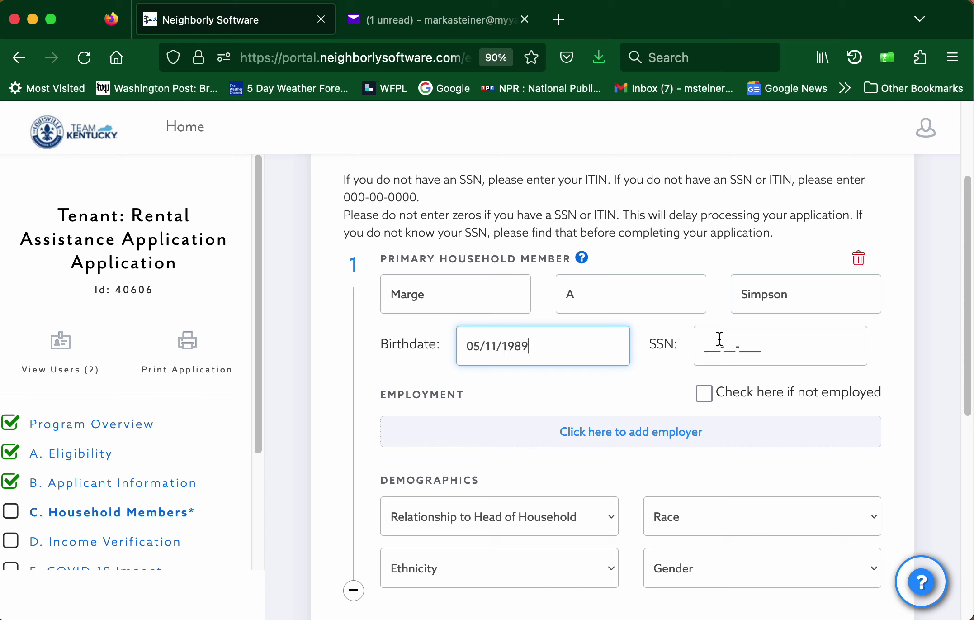
left_click(721, 341)
type("000-00-")
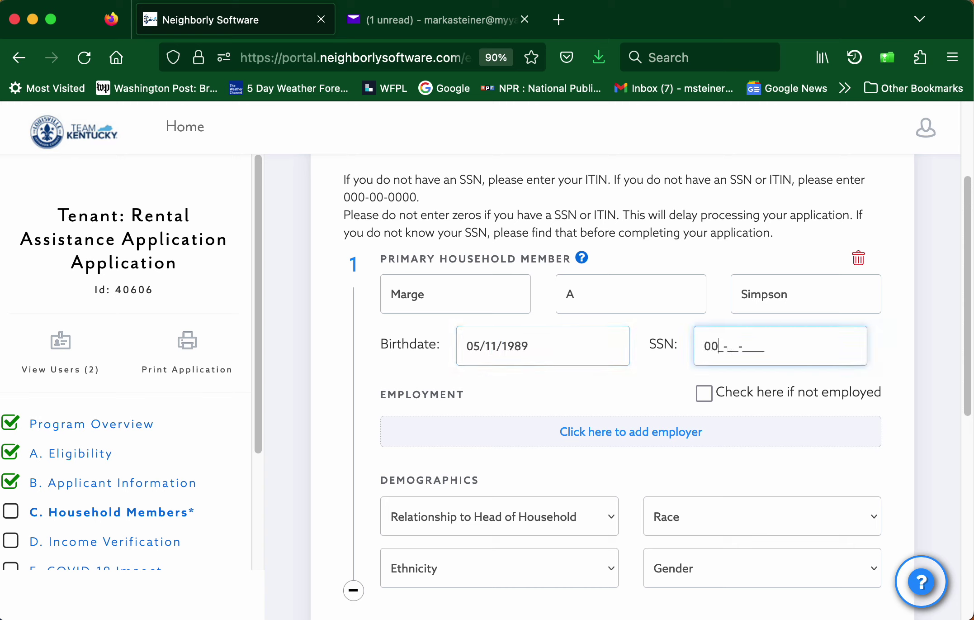
type("6789")
scroll(648, 372, "down", 3)
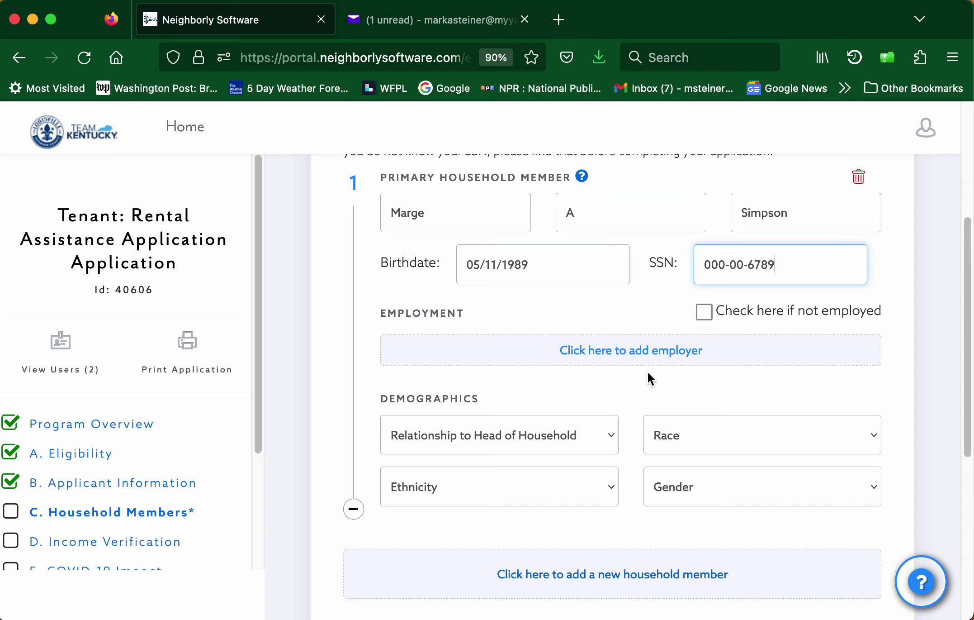
scroll(647, 378, "down", 2)
scroll(647, 378, "up", 2)
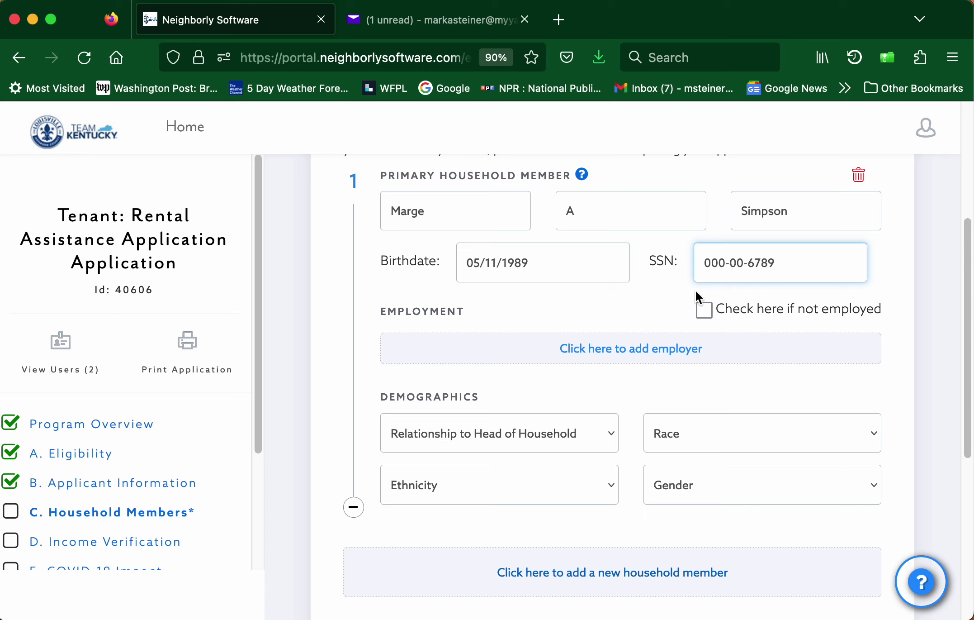
left_click(704, 310)
Tick 'Check here if not employed', then untick it again.
left_click(714, 349)
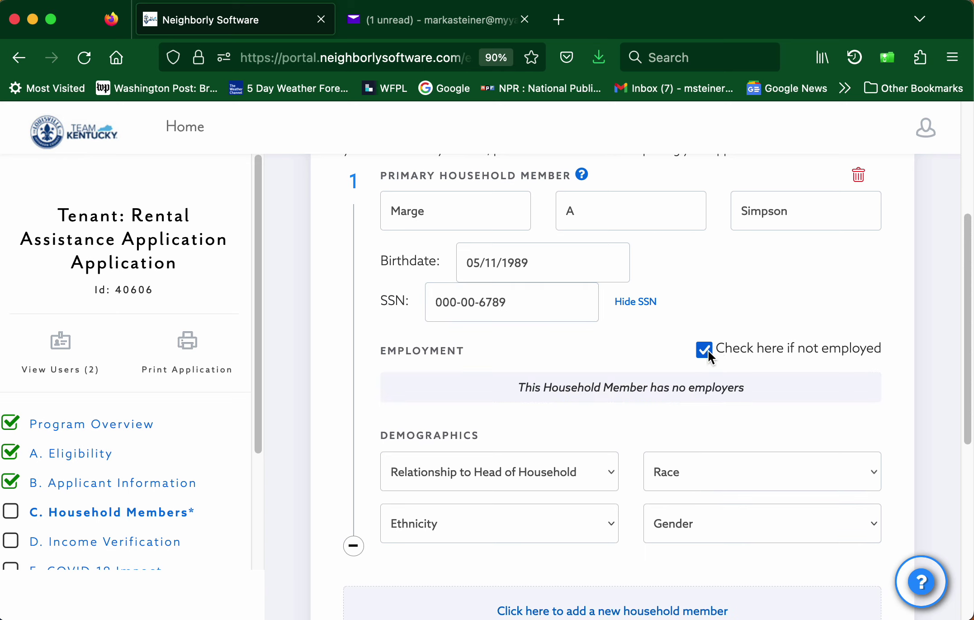
scroll(707, 352, "down", 1)
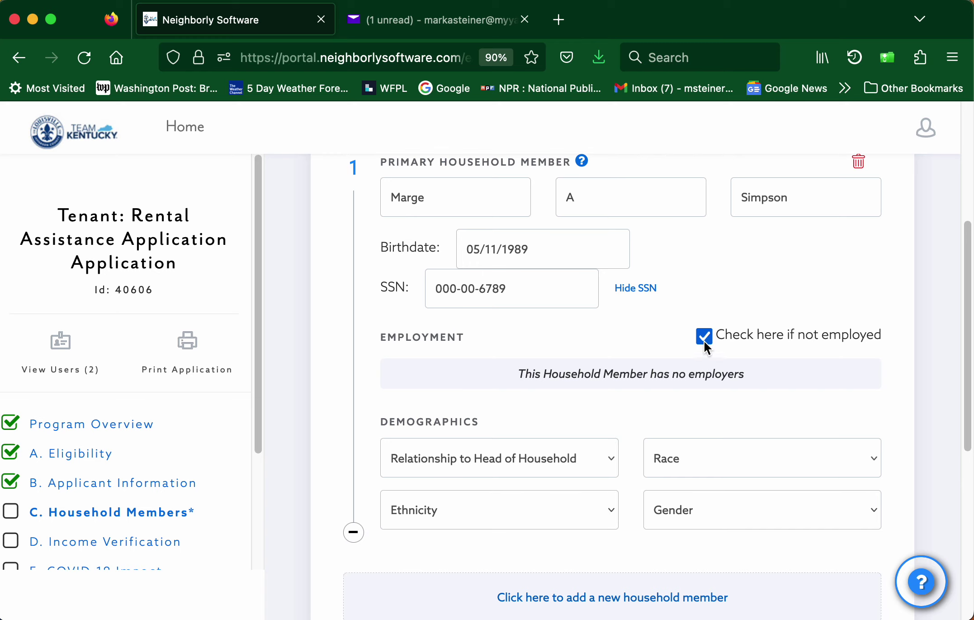
left_click(704, 341)
scroll(704, 339, "down", 1)
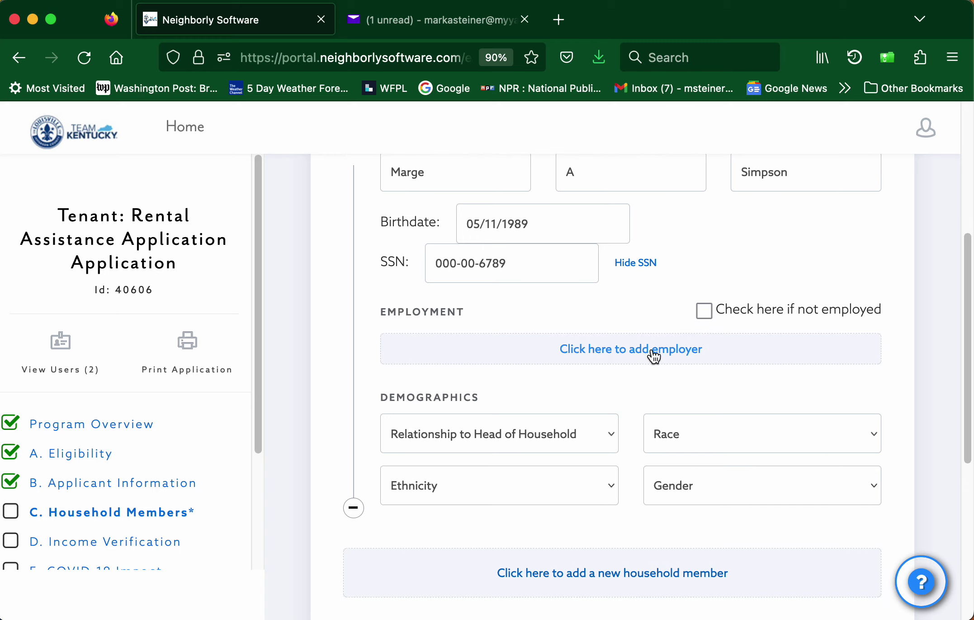
scroll(653, 356, "down", 1)
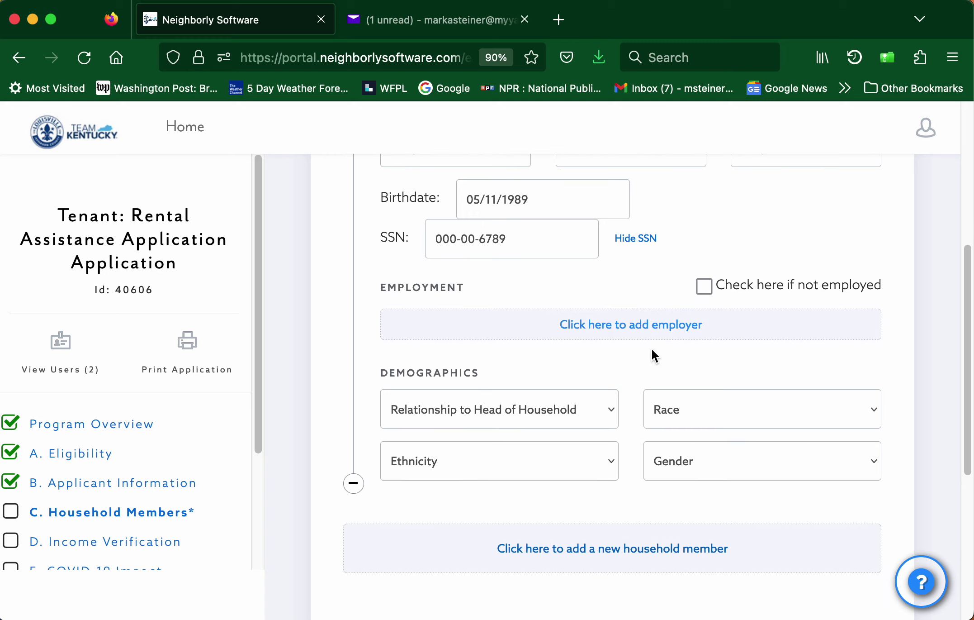
Add an employer named Springfield Nonprofit and paste its street address.
left_click(634, 334)
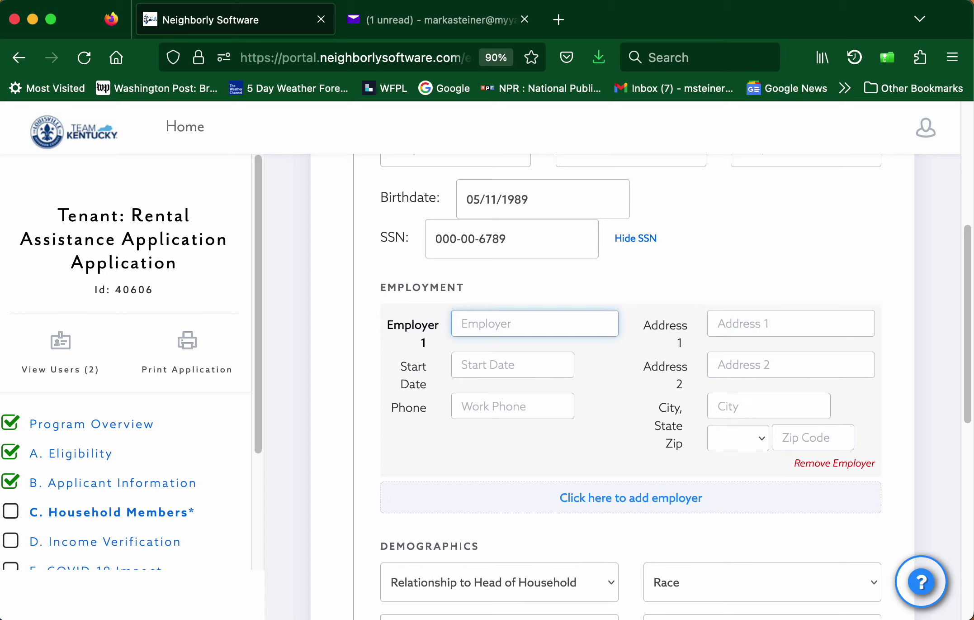
key("super+Tab")
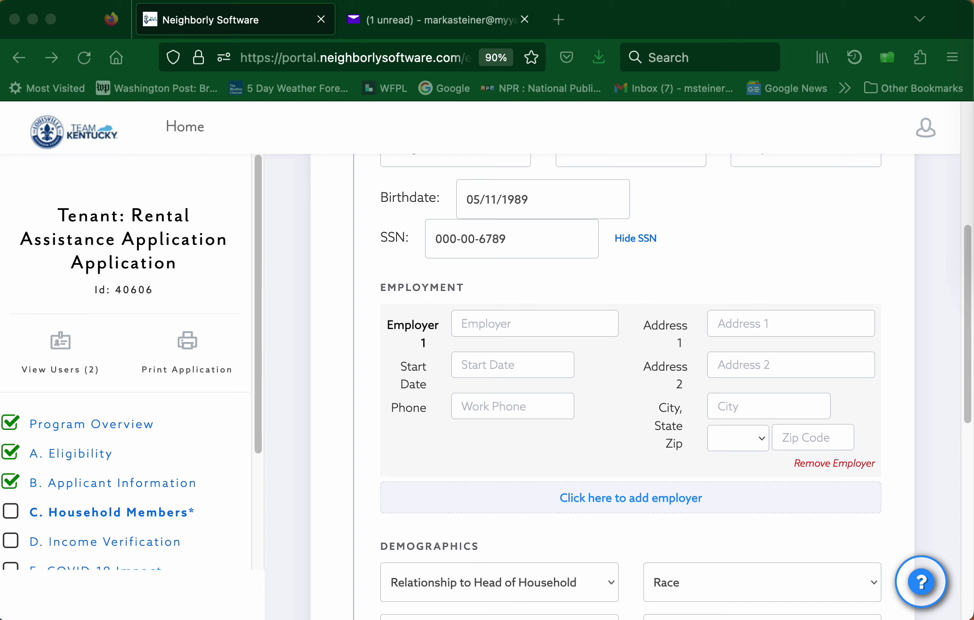
left_click(521, 325)
type("Springfield Nonprofit")
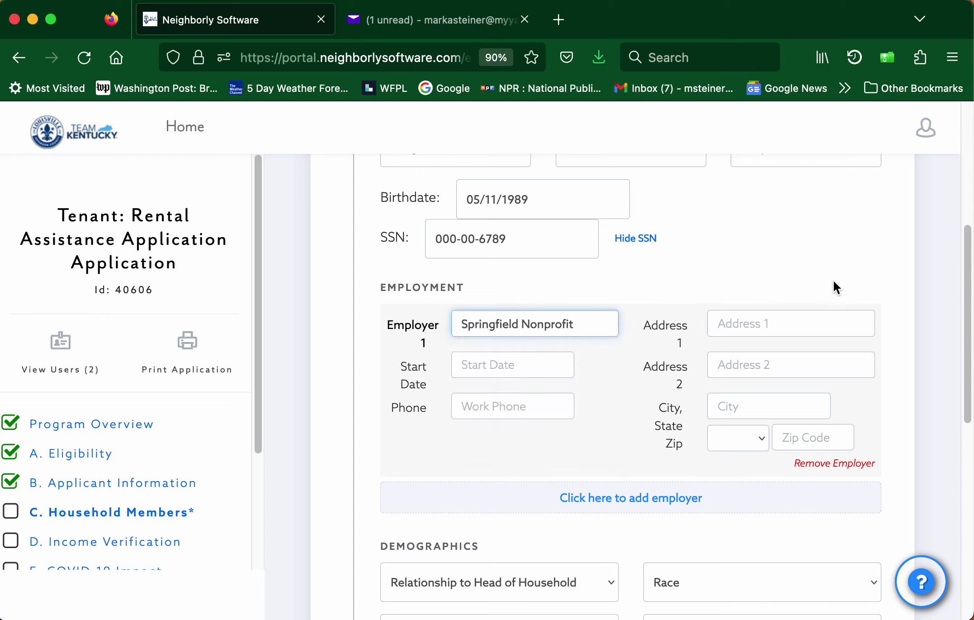
key("super+Tab")
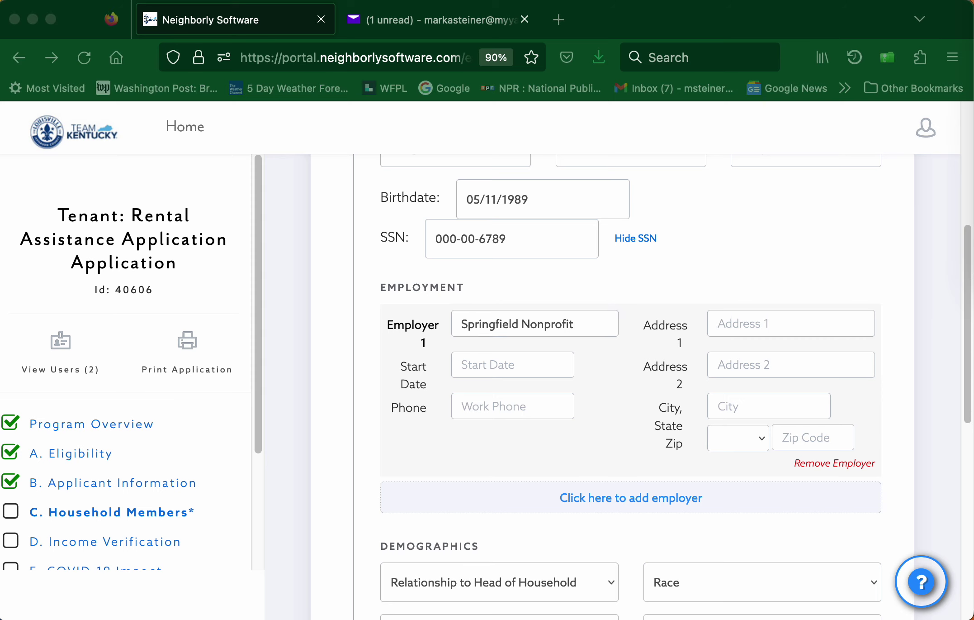
left_click(779, 319)
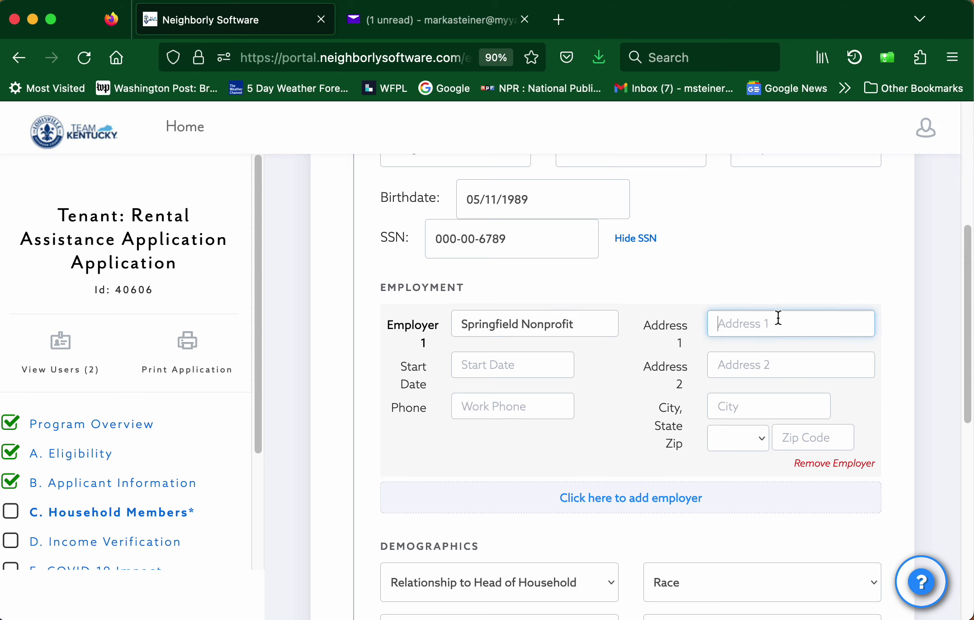
type("2000 Main Street")
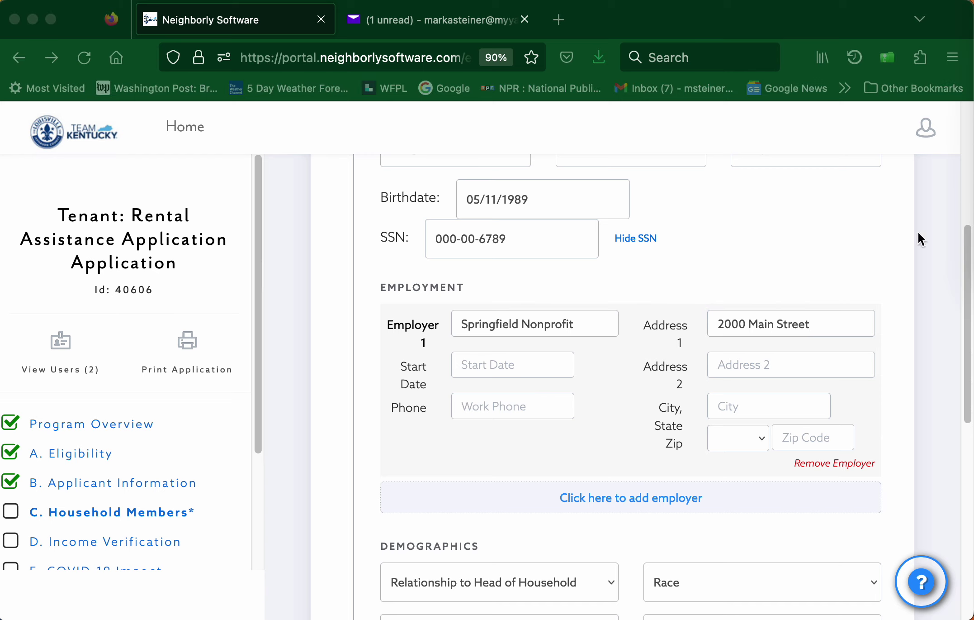
Set the employment start date to 06/07/2016 and enter the employer's work phone.
left_click(515, 365)
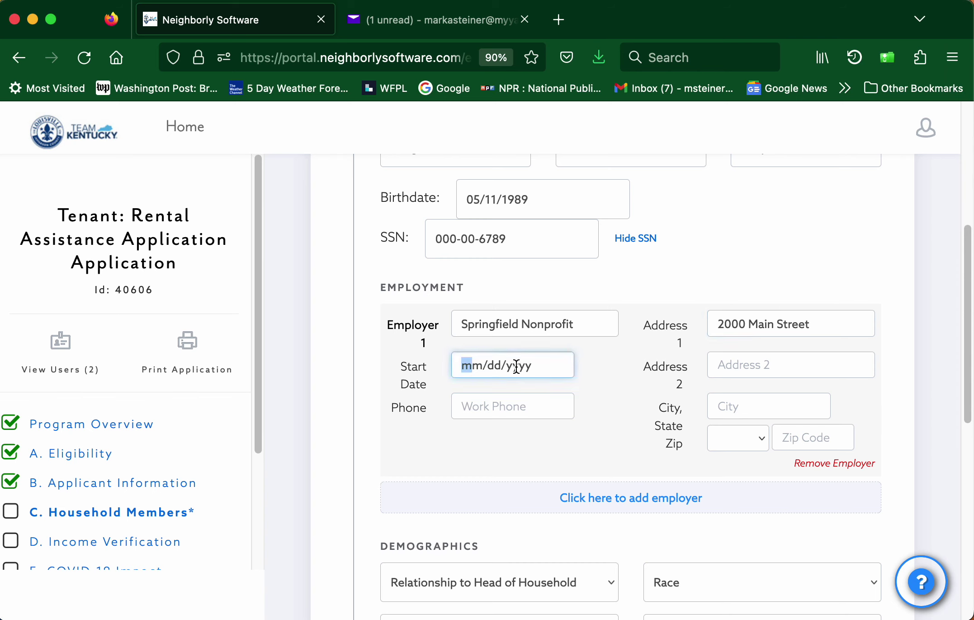
type("06/07/2016")
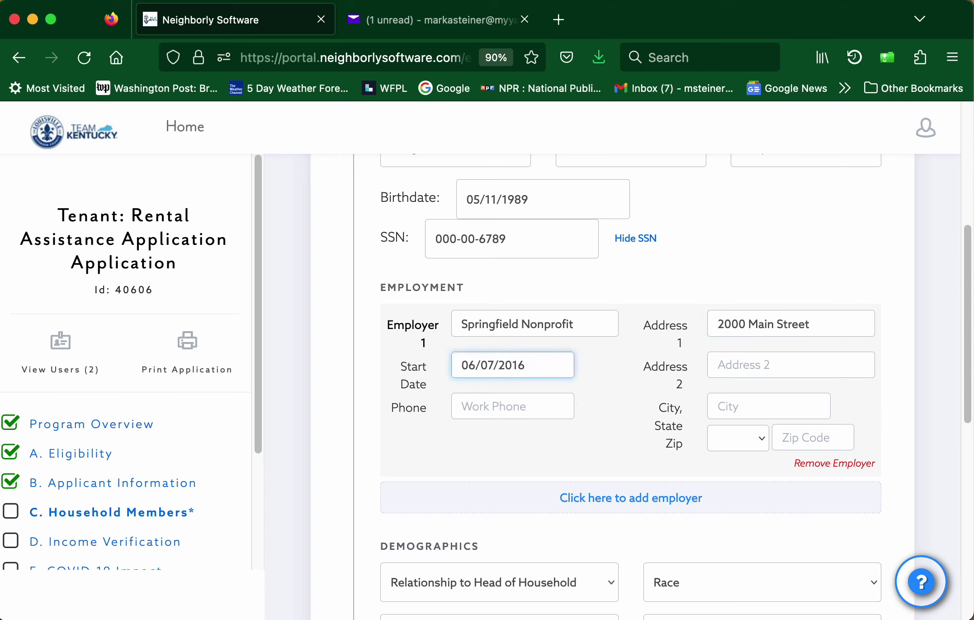
key("super+Tab")
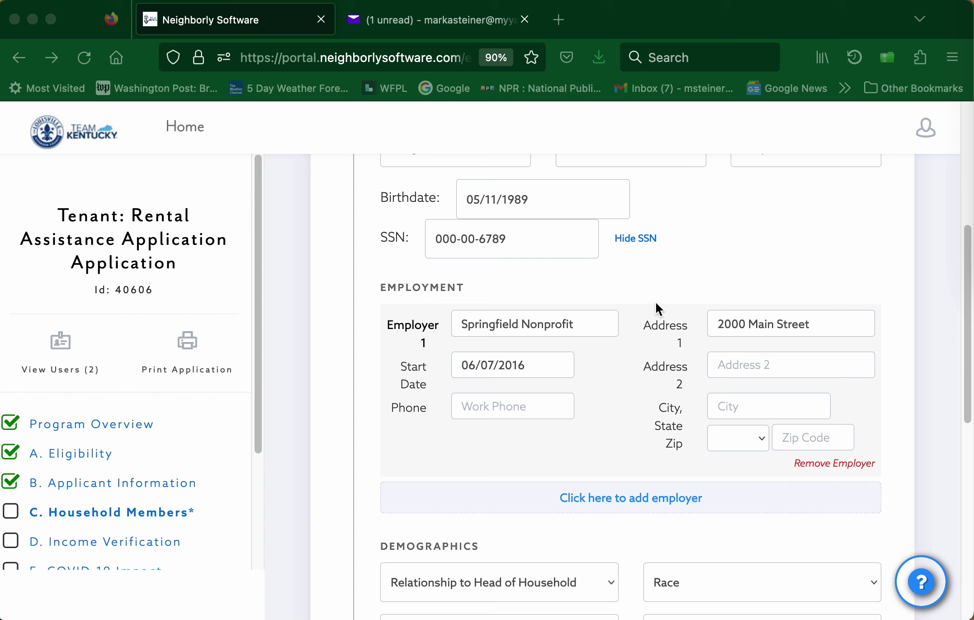
left_click(520, 407)
left_click(520, 406)
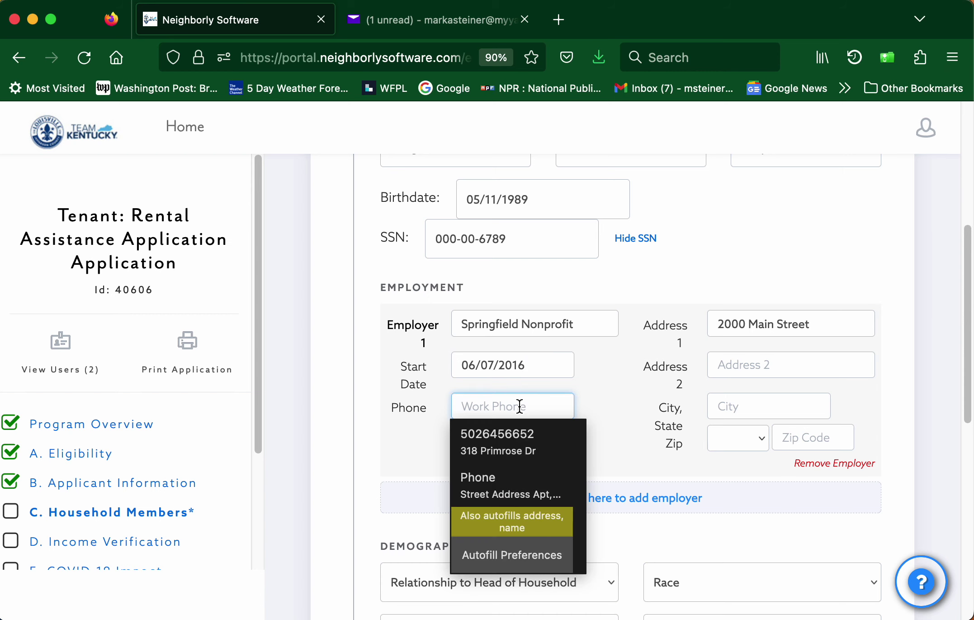
left_click(596, 452)
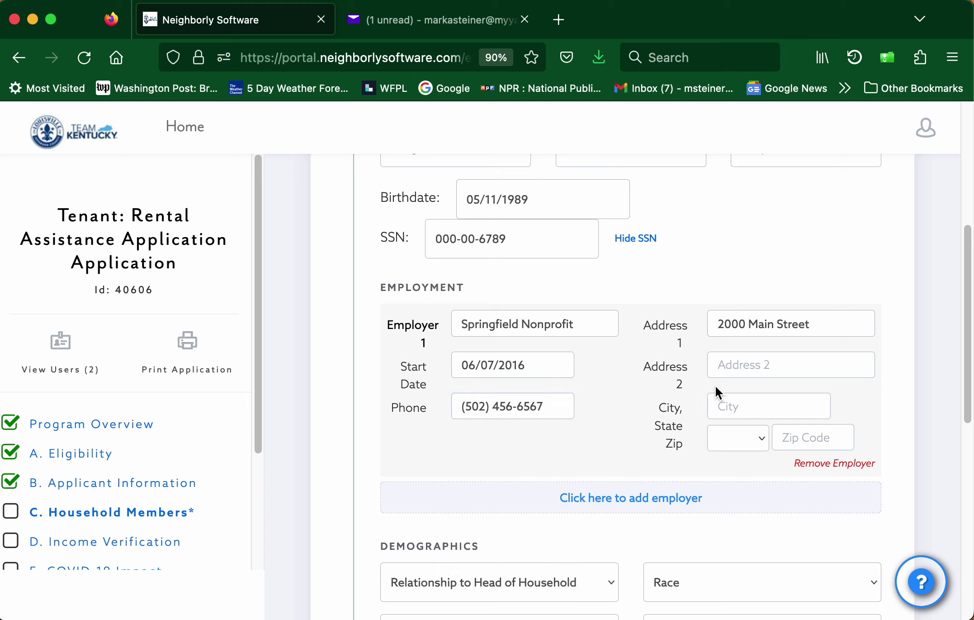
Fill the employer's city, state and ZIP from the Louisville, KY autofill suggestion.
left_click(751, 412)
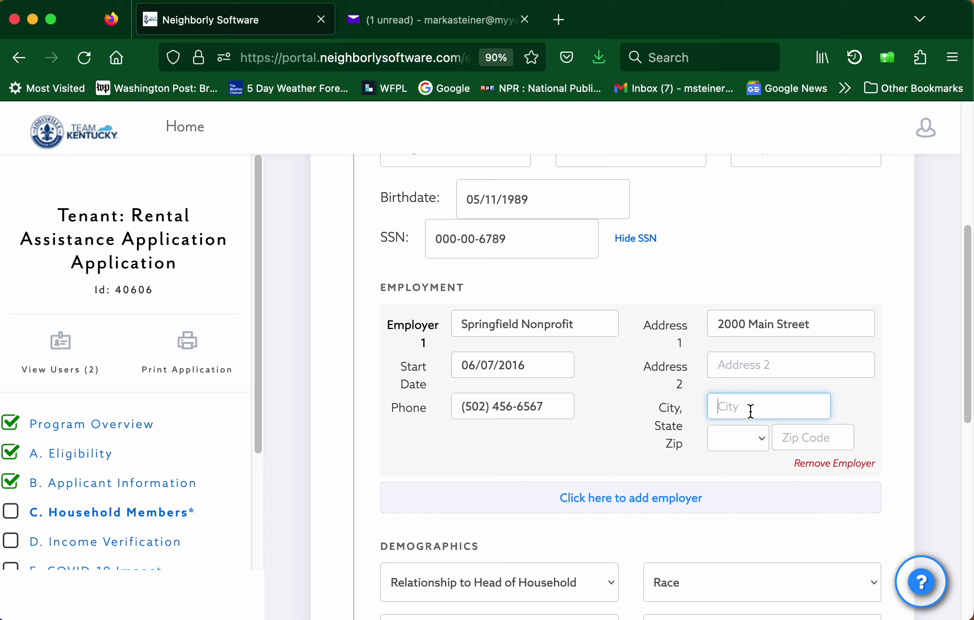
type("Loui")
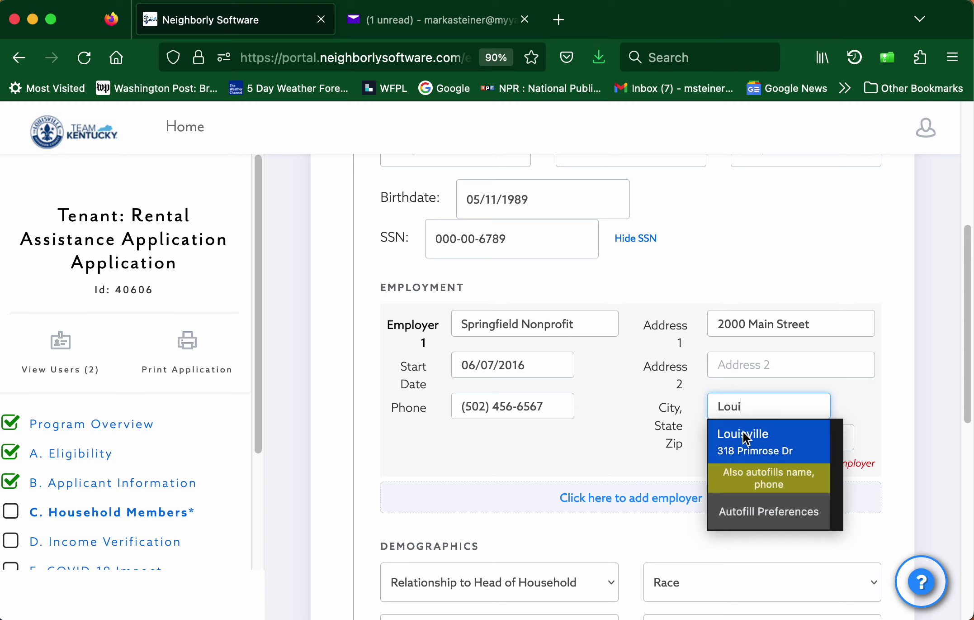
left_click(744, 439)
scroll(771, 499, "down", 5)
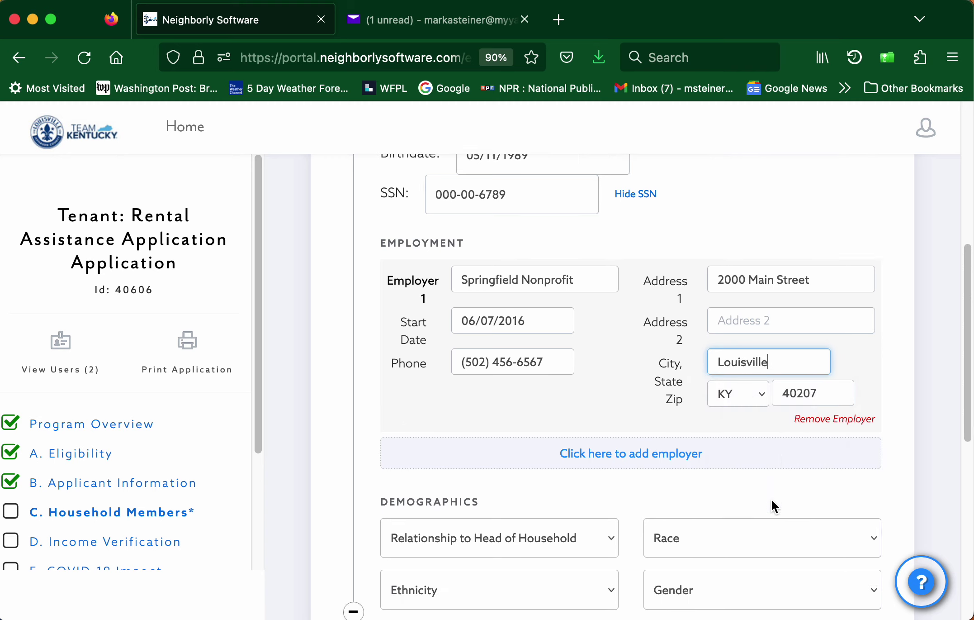
scroll(779, 418, "up", 2)
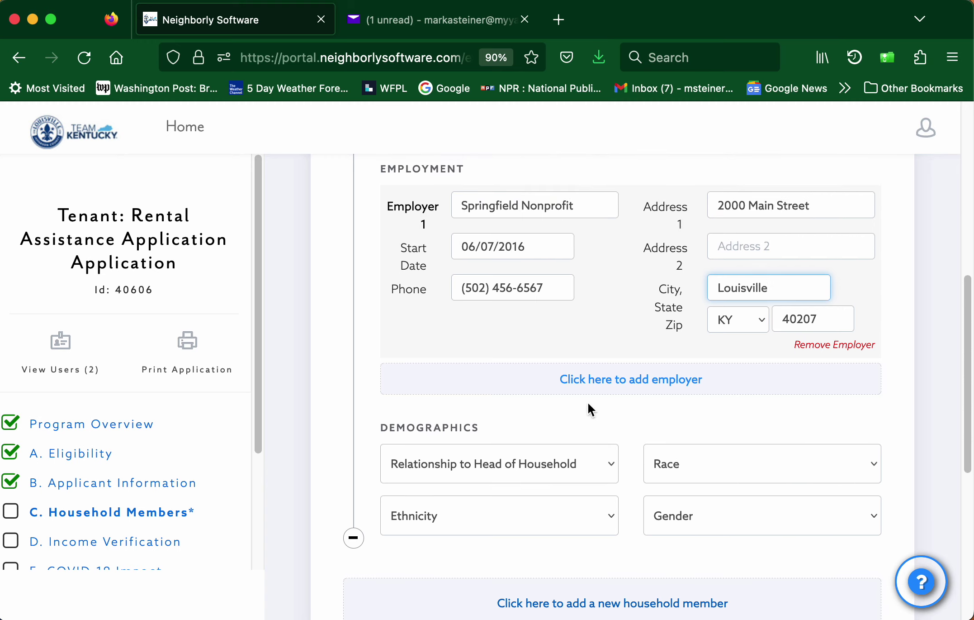
scroll(526, 419, "down", 3)
scroll(526, 419, "down", 2)
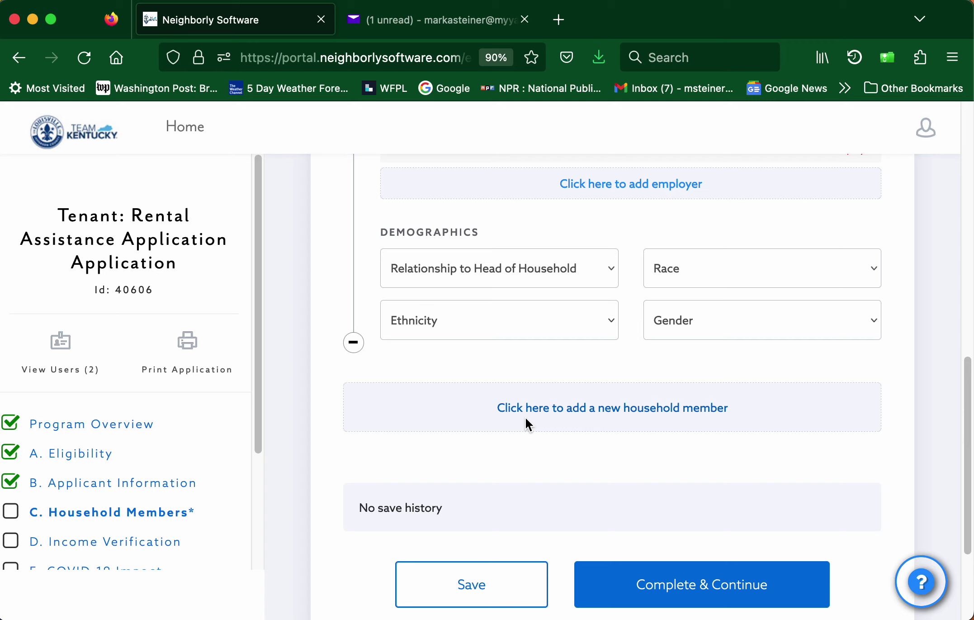
Set the member's relationship to Head of Household.
left_click(486, 265)
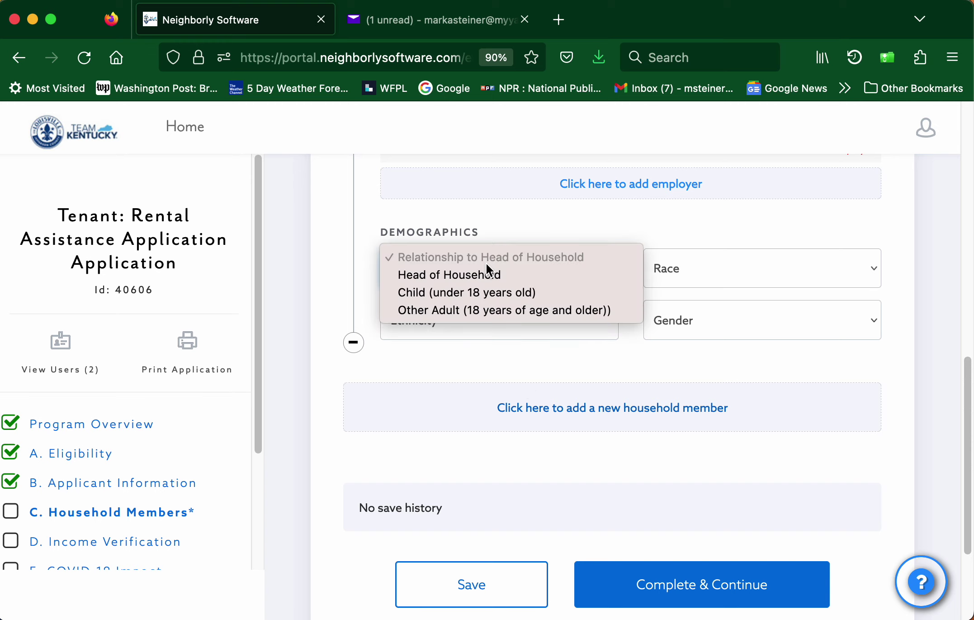
left_click(500, 209)
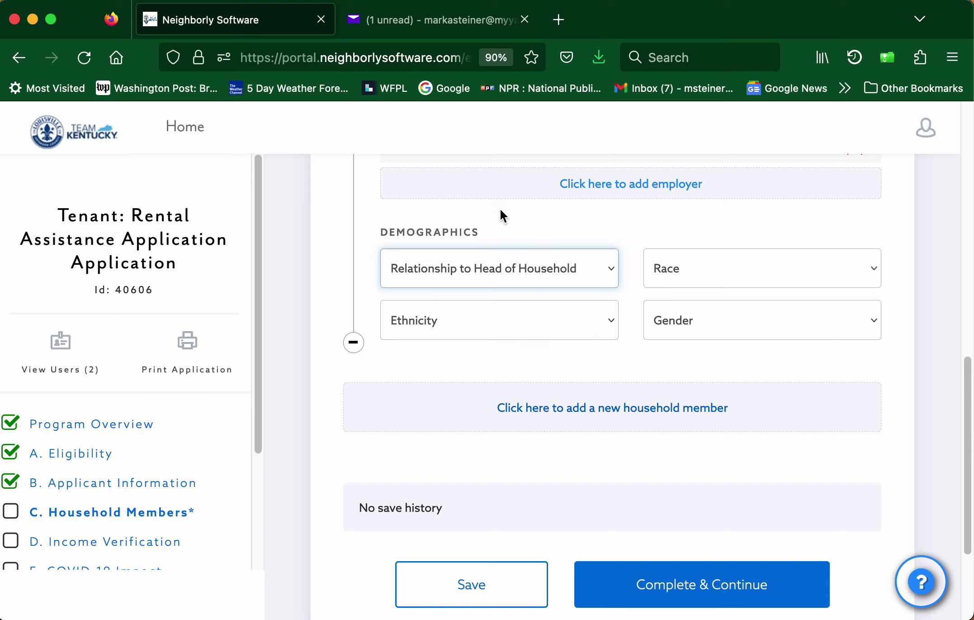
scroll(514, 268, "up", 8)
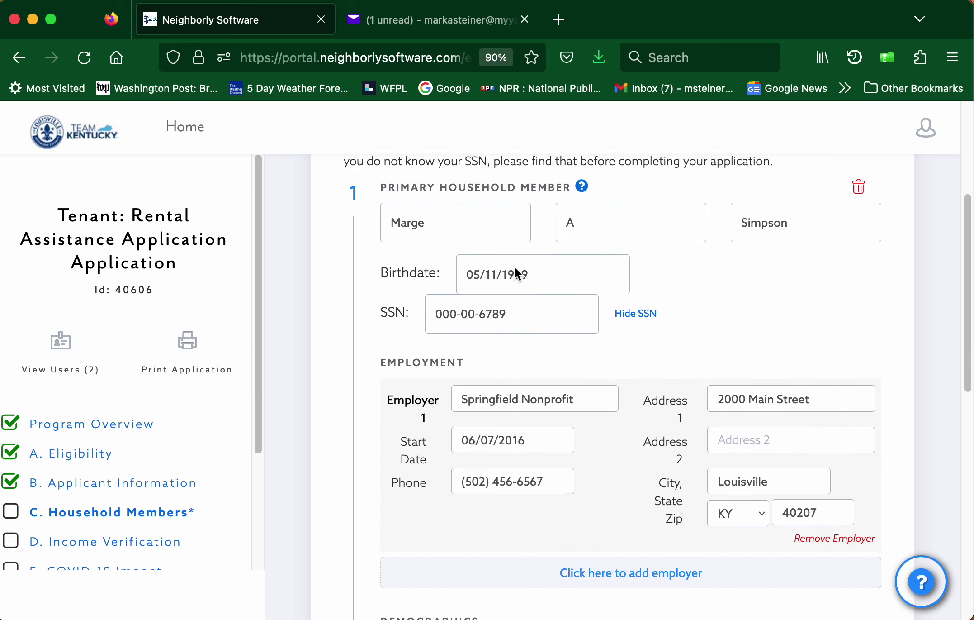
scroll(515, 268, "down", 4)
scroll(511, 409, "down", 5)
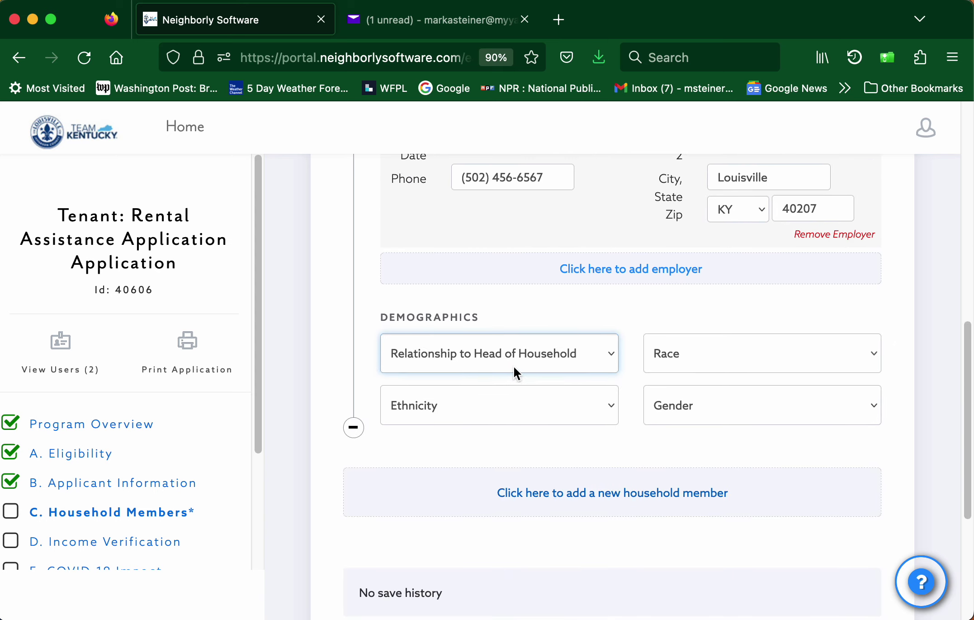
left_click(519, 353)
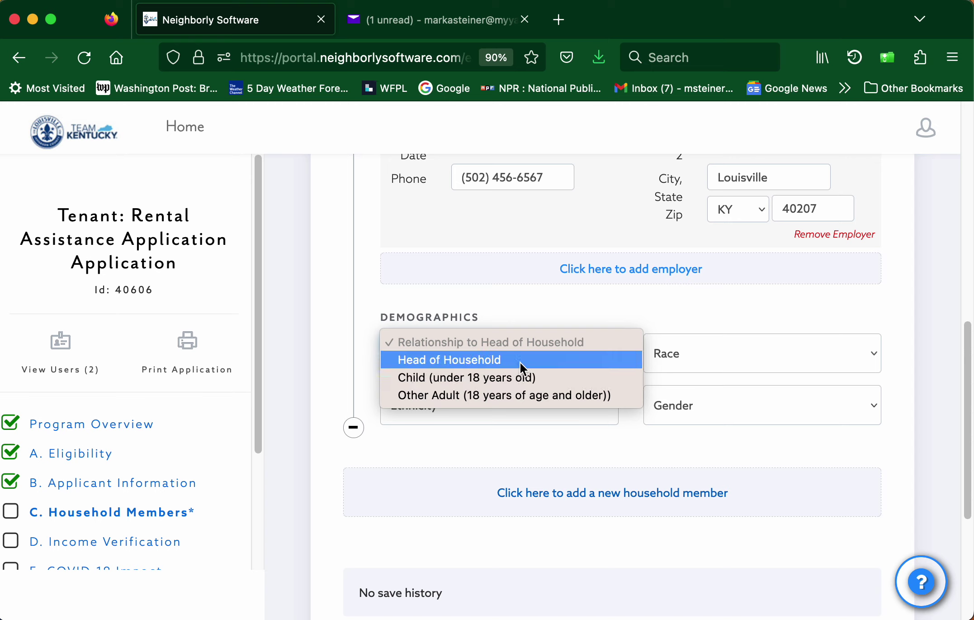
left_click(520, 362)
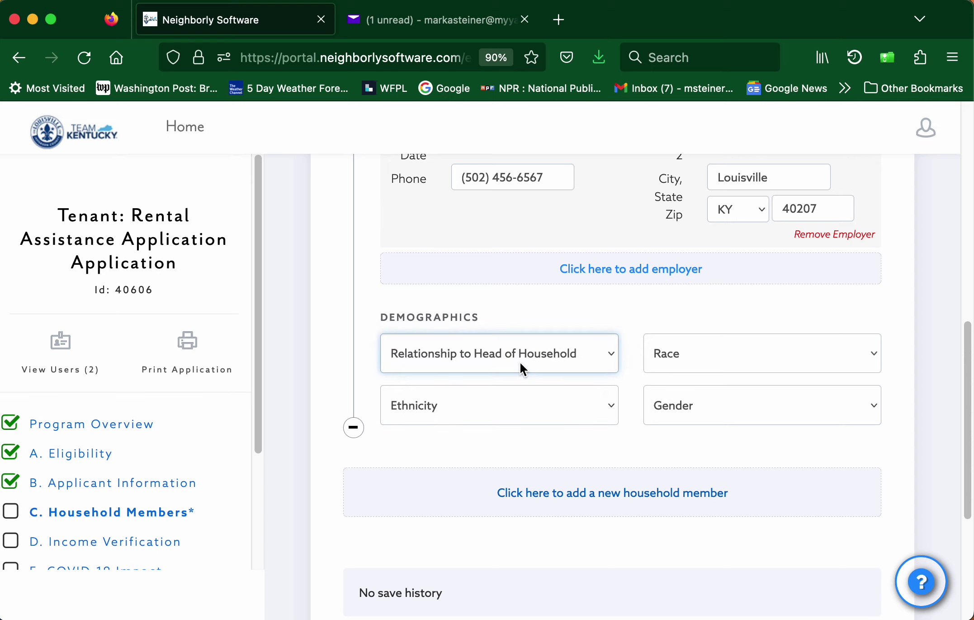
Set ethnicity to Non-Hispanic or Latino, race to Multi-Racial and gender to Female.
left_click(482, 403)
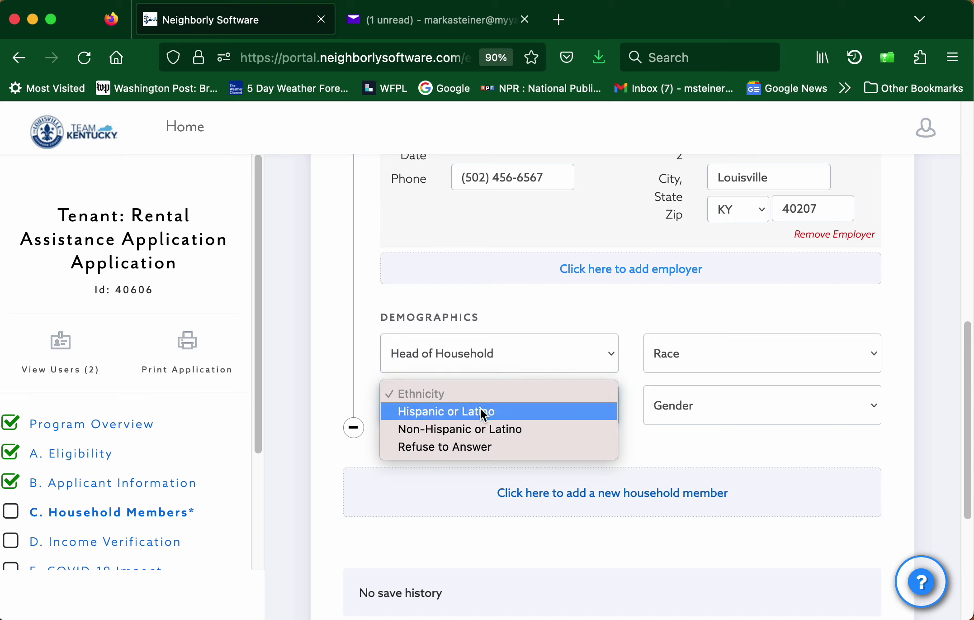
left_click(477, 428)
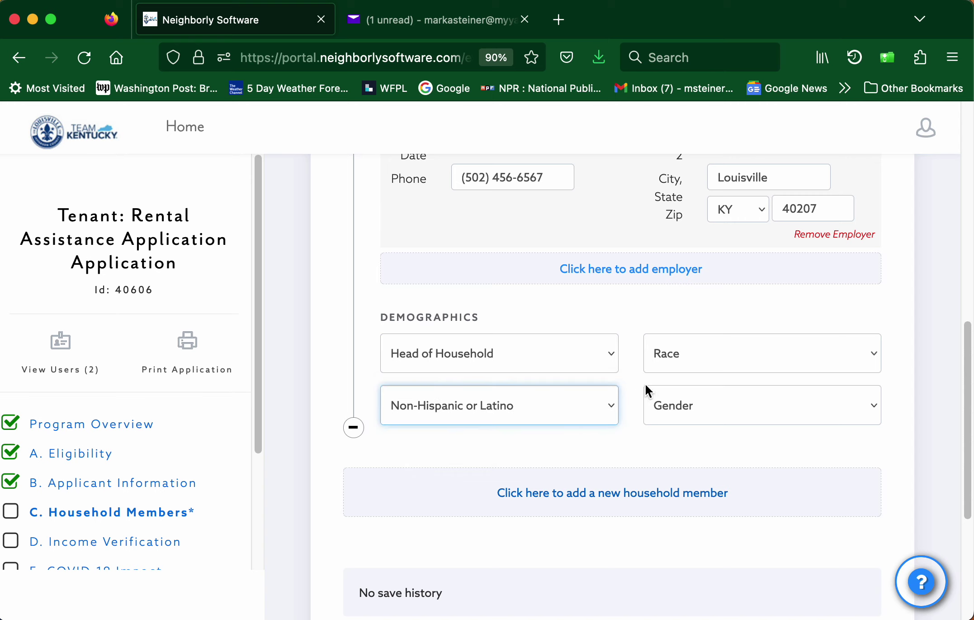
left_click(732, 353)
left_click(725, 364)
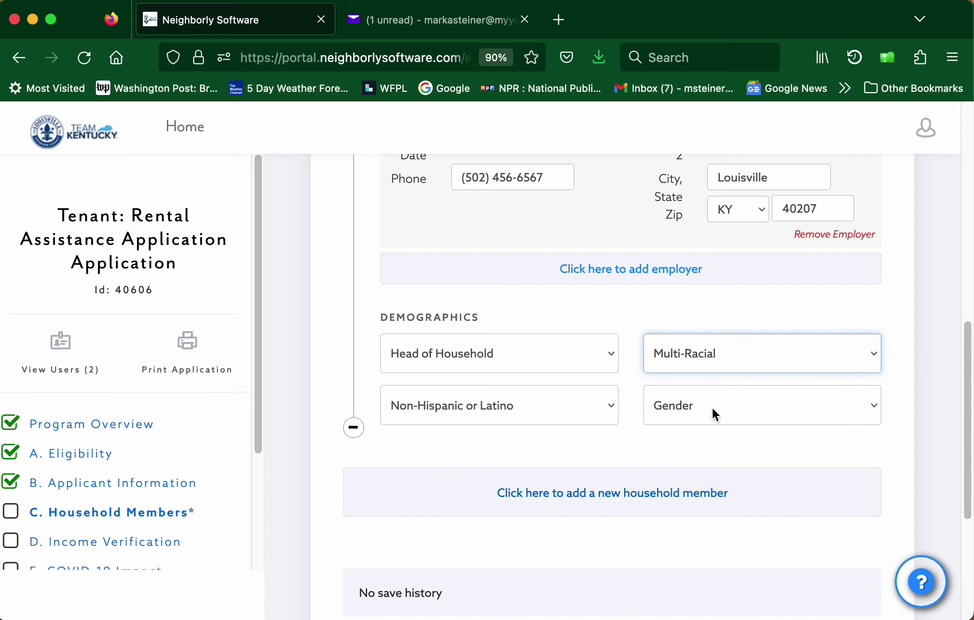
left_click(713, 405)
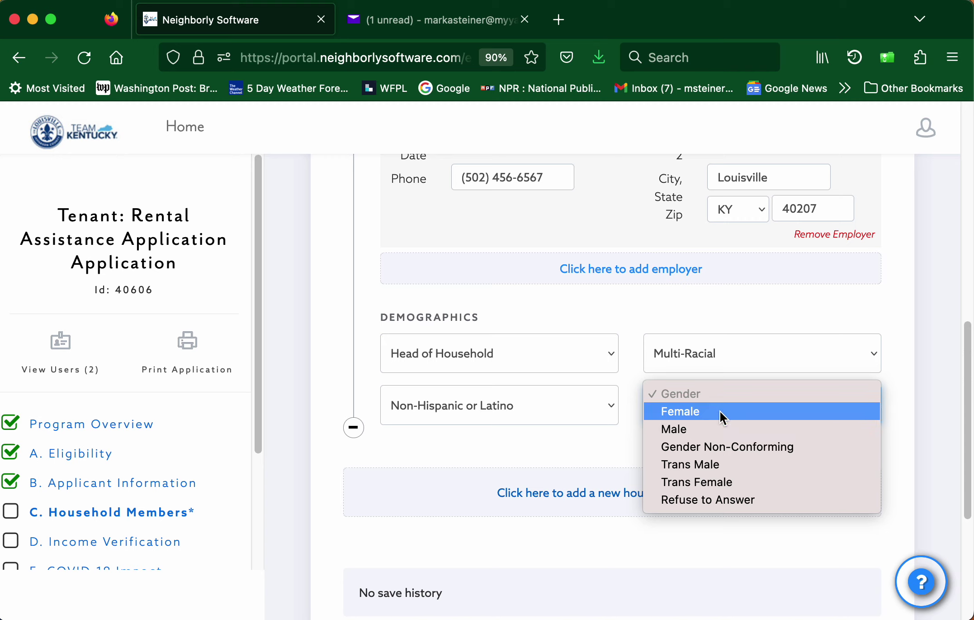
left_click(720, 411)
scroll(720, 411, "down", 3)
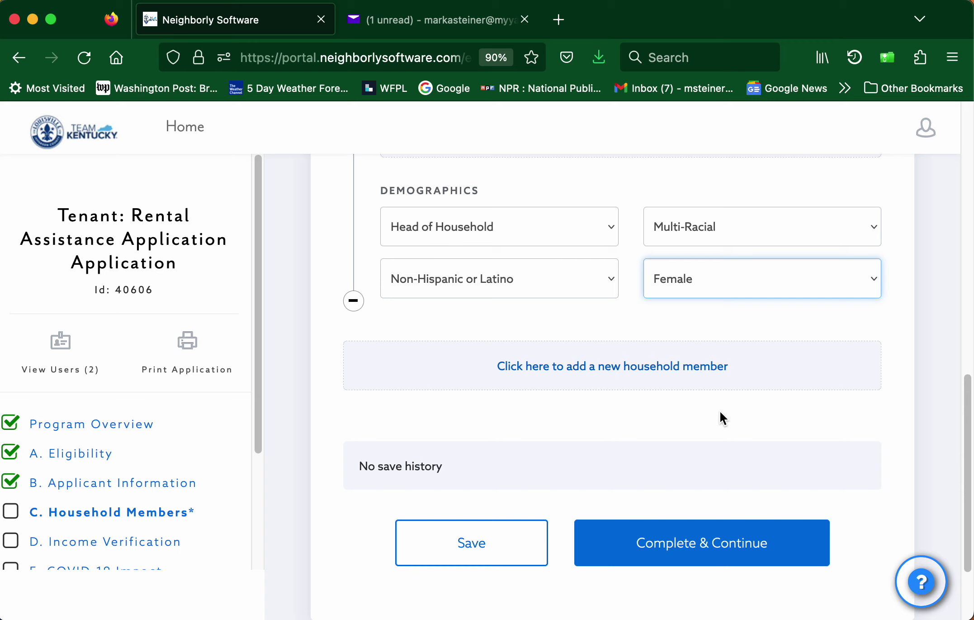
Add a second household member and enter their first name, middle initial and last name.
left_click(661, 378)
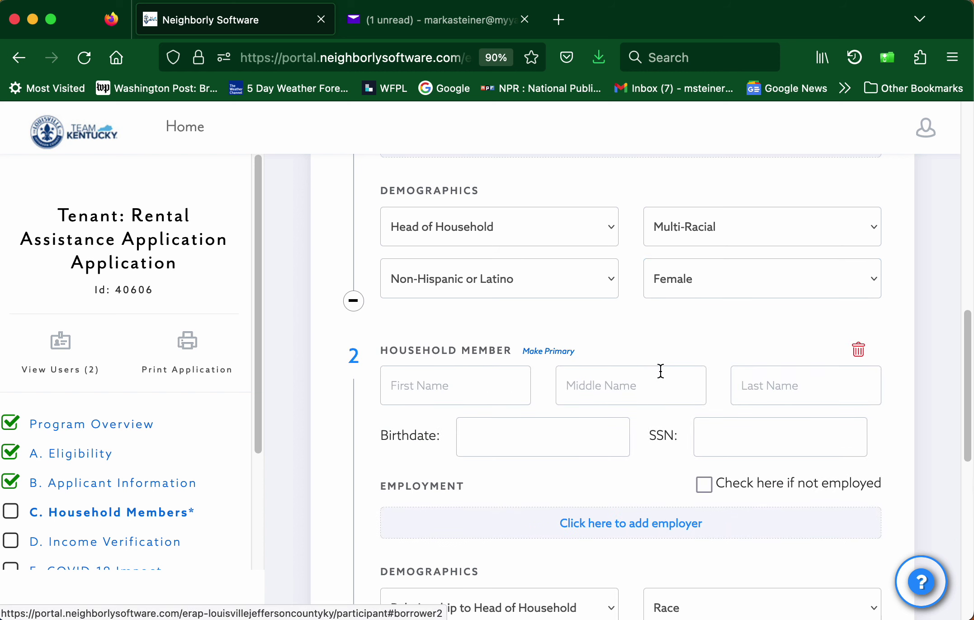
scroll(696, 371, "down", 3)
scroll(697, 371, "down", 2)
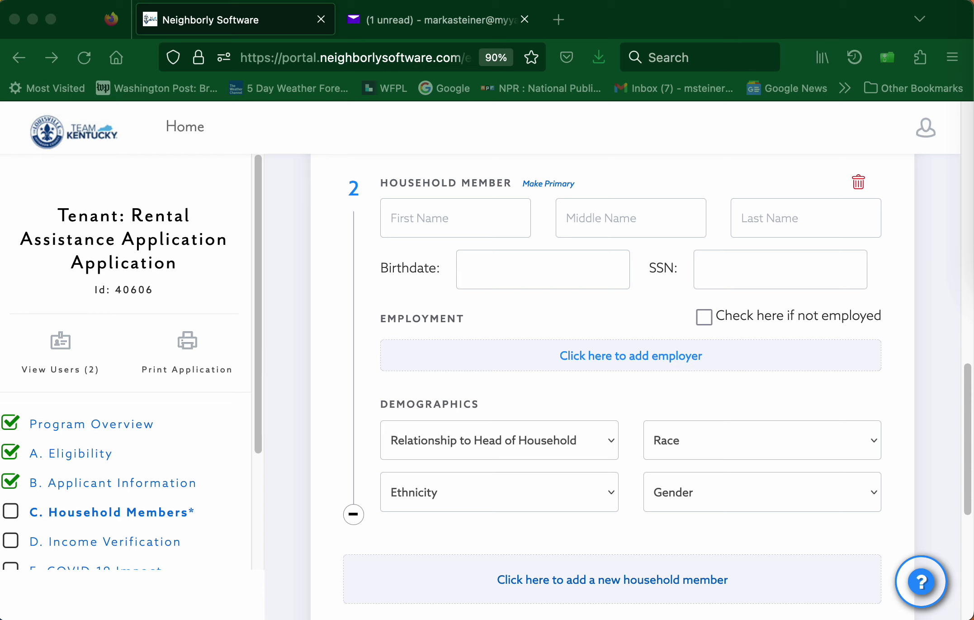
left_click(391, 223)
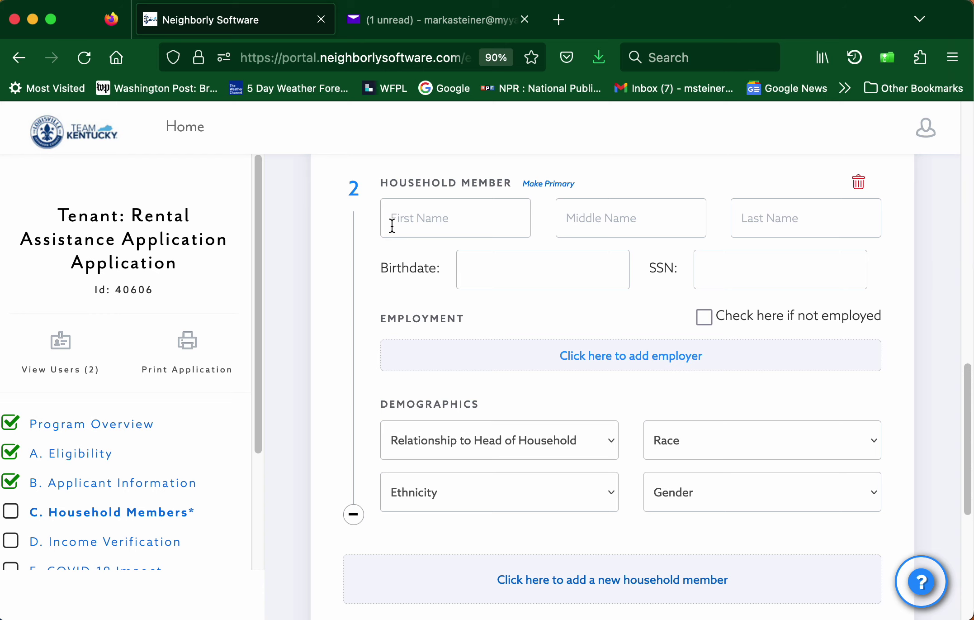
left_click(392, 225)
type("Homer")
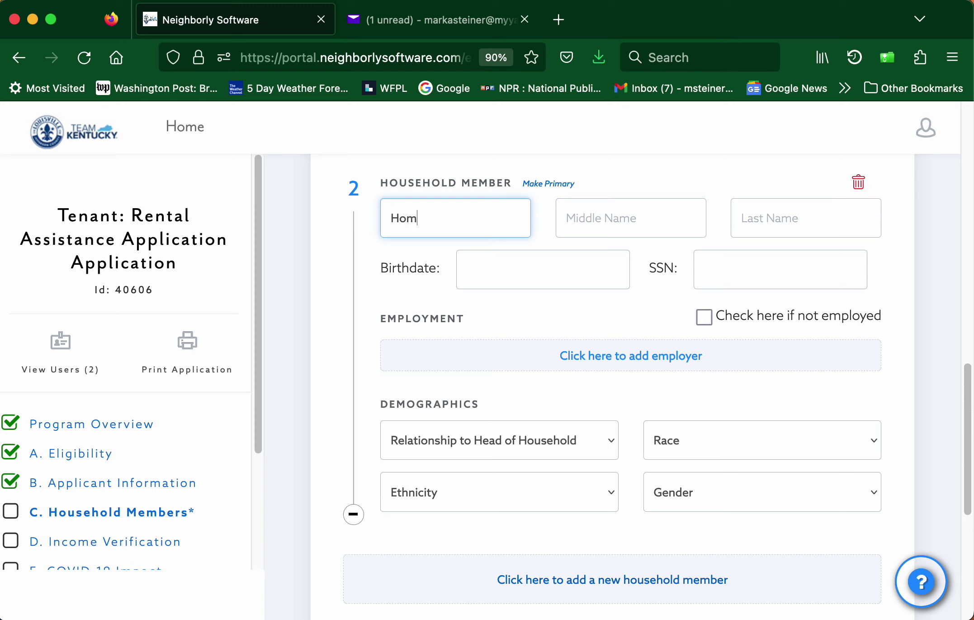
left_click(640, 220)
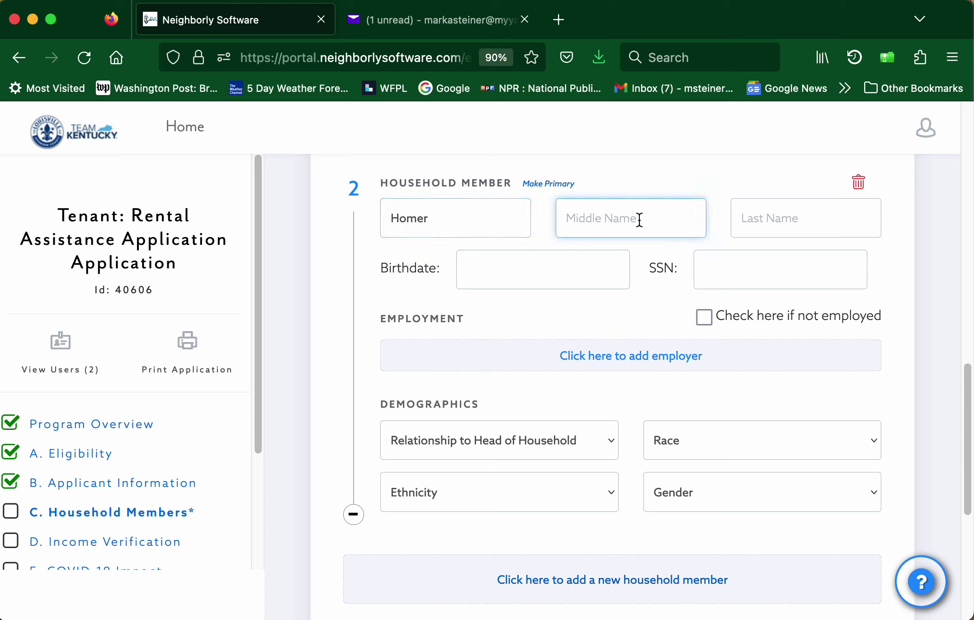
type("S")
left_click(812, 221)
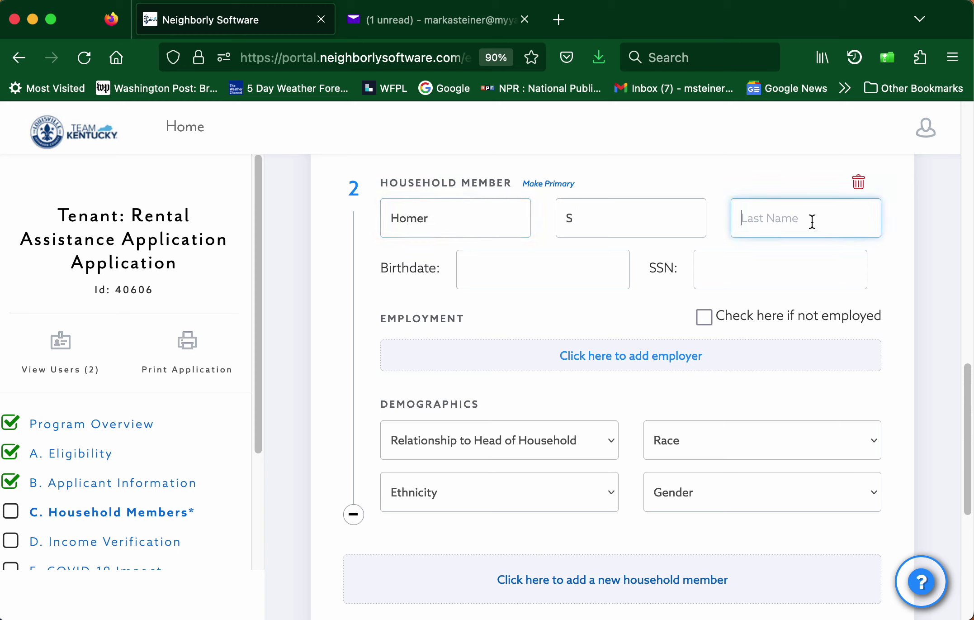
type("Simpson")
Enter the member's birthdate 04/01/1990 and SSN, and remove a stray date from the last name.
type("4/1/1990")
left_click(516, 279)
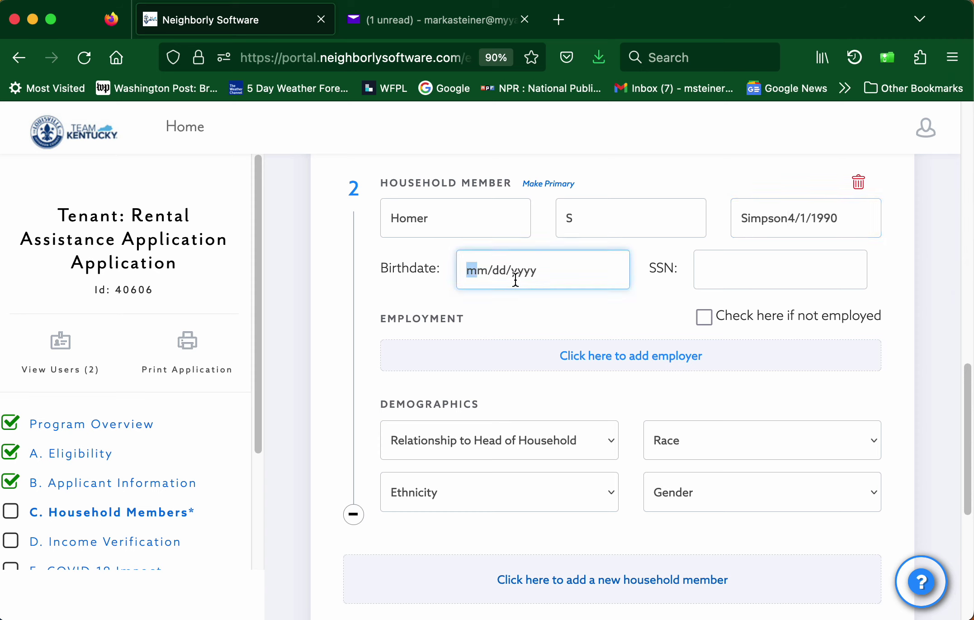
type("04011990")
left_click(838, 219)
key("BackSpace")
key("BackSpace")
key("BackSpace")
key("BackSpace")
key("BackSpace")
key("BackSpace")
key("BackSpace")
key("BackSpace")
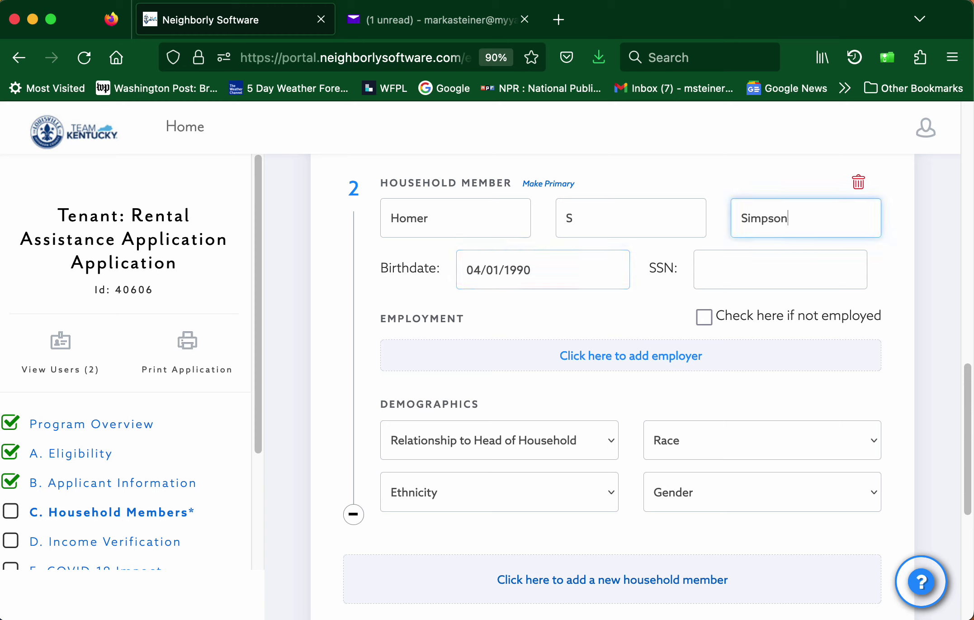
left_click(790, 276)
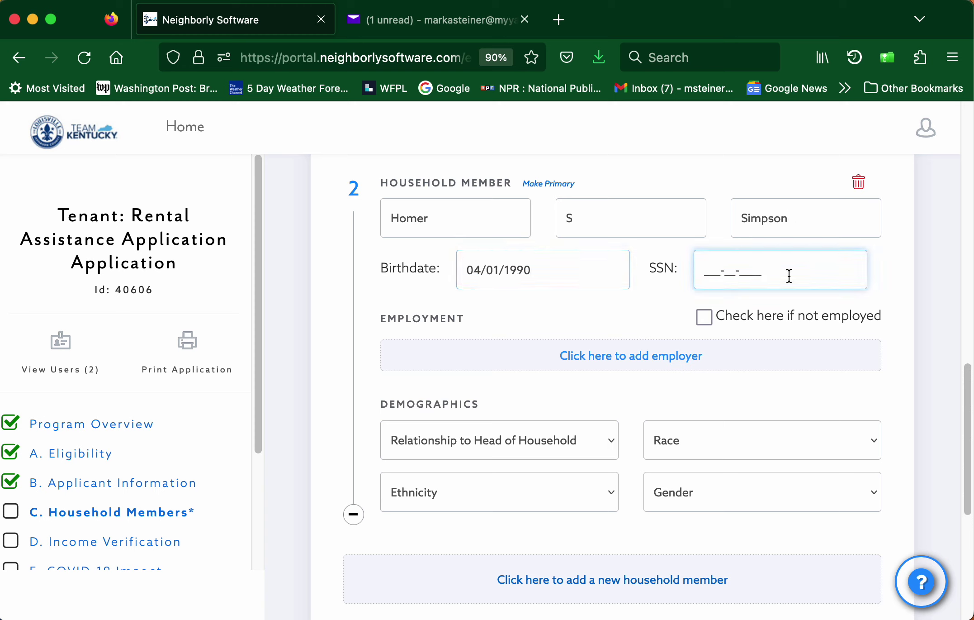
type("000000000")
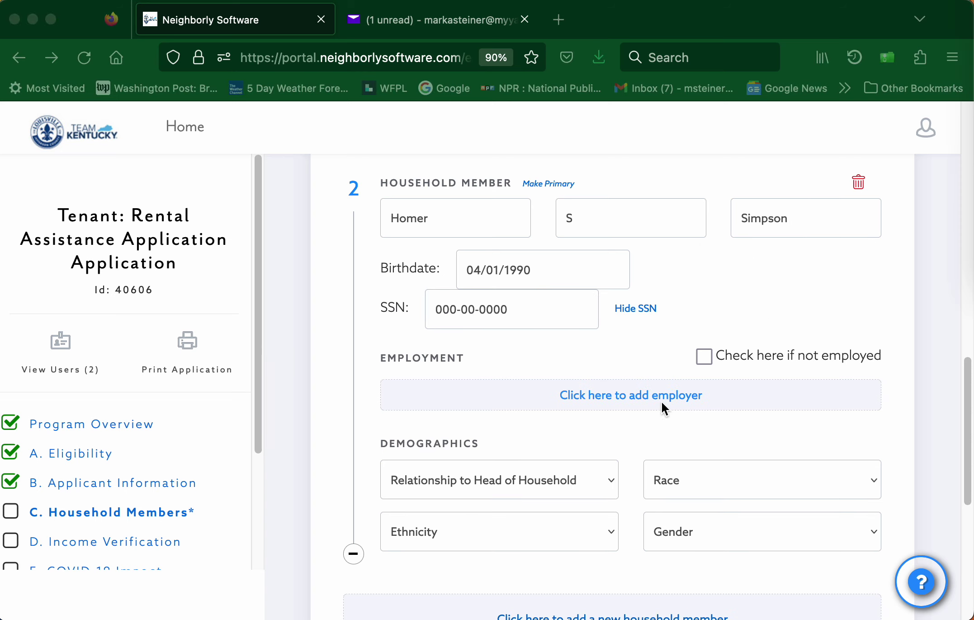
scroll(734, 385, "down", 3)
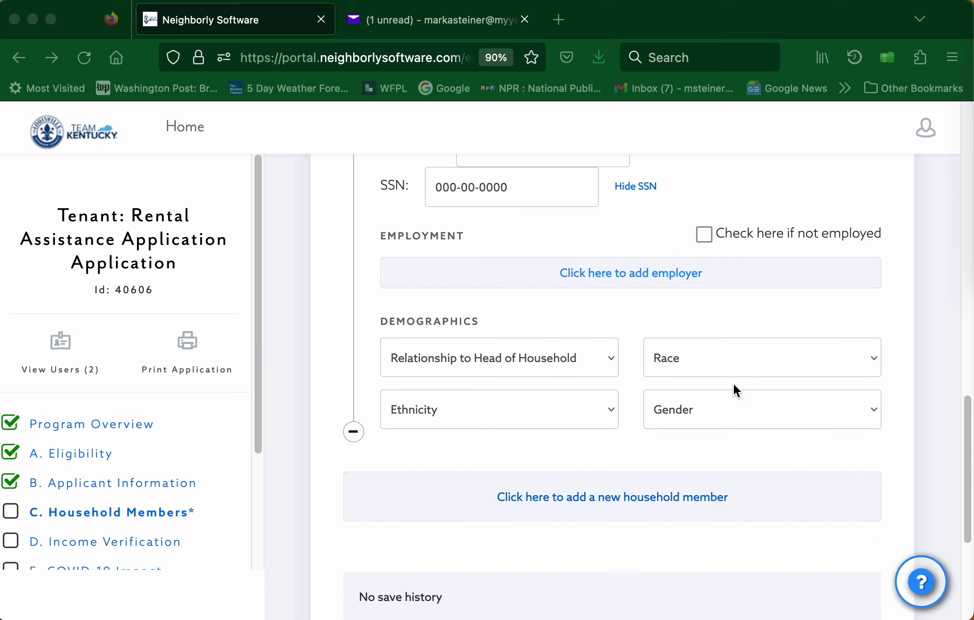
Add Springfield Power Plant as the second member's employer, with a Louisville, KY address.
left_click(631, 273)
left_click(631, 276)
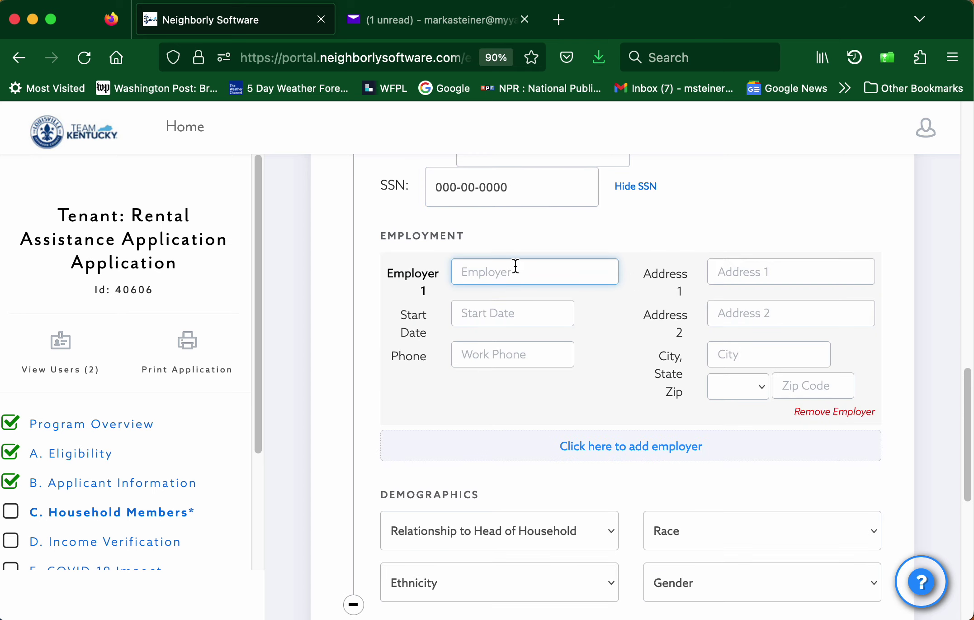
type("Springfield Power Plant")
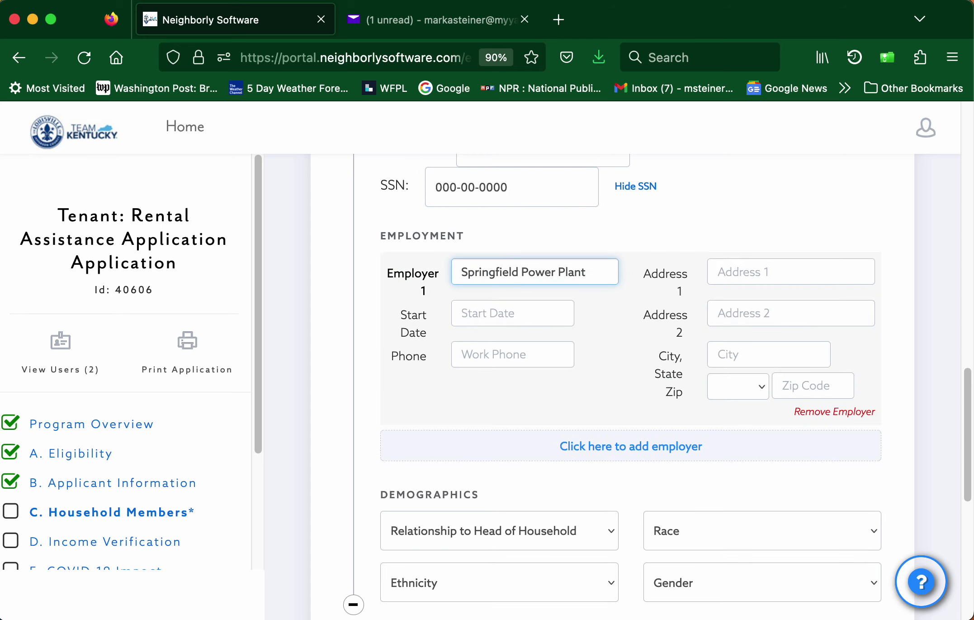
key("super+Tab")
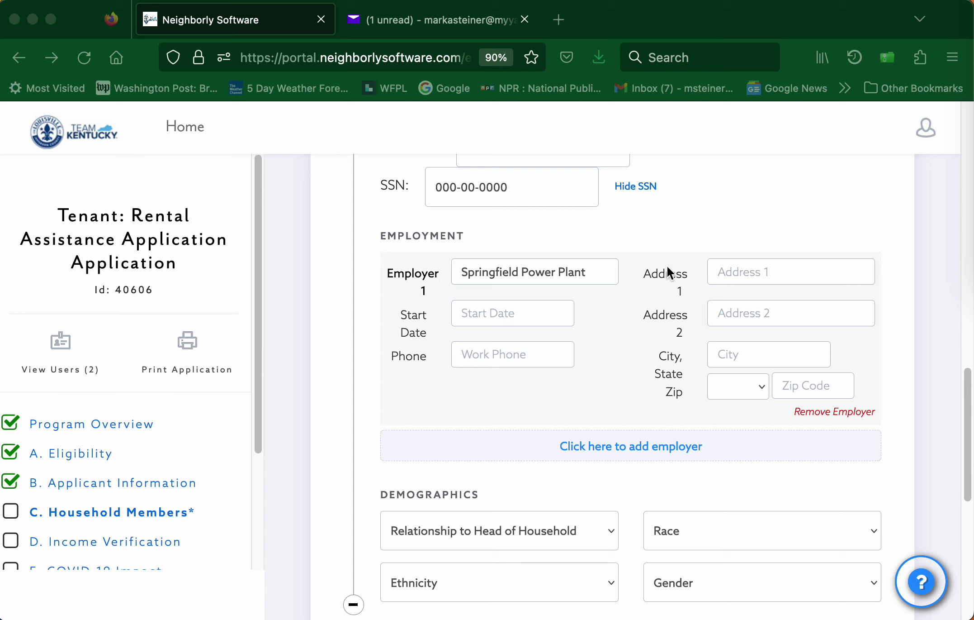
key("super+Tab")
left_click(775, 266)
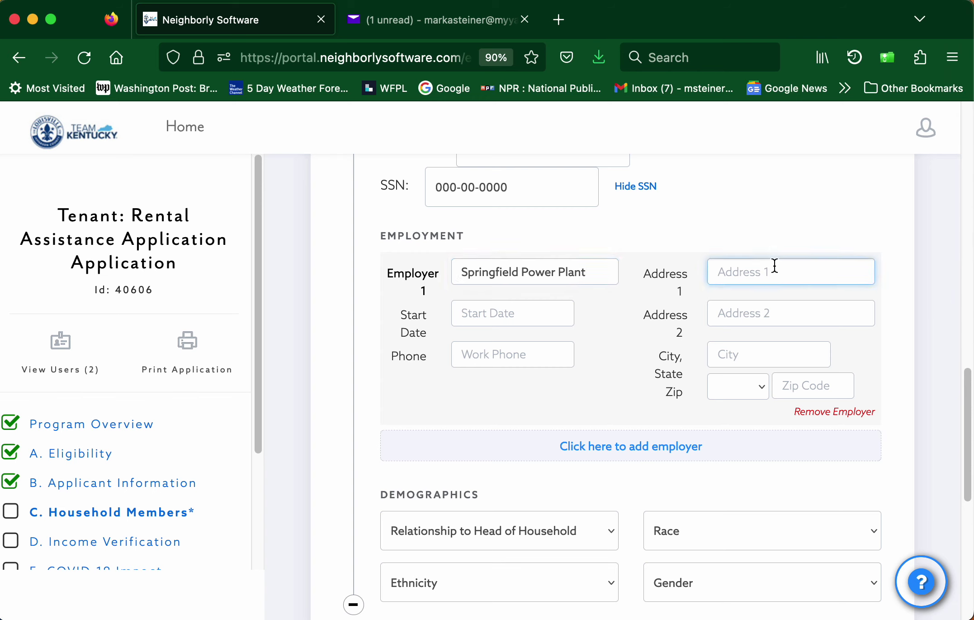
type("1000 Power Plant Plaza")
left_click(729, 387)
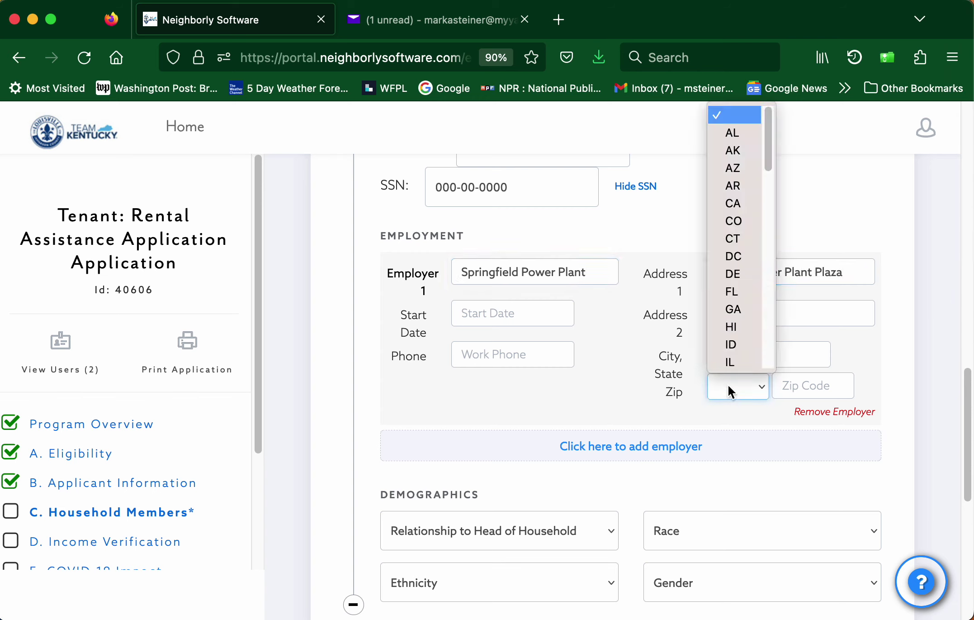
scroll(741, 193, "down", 3)
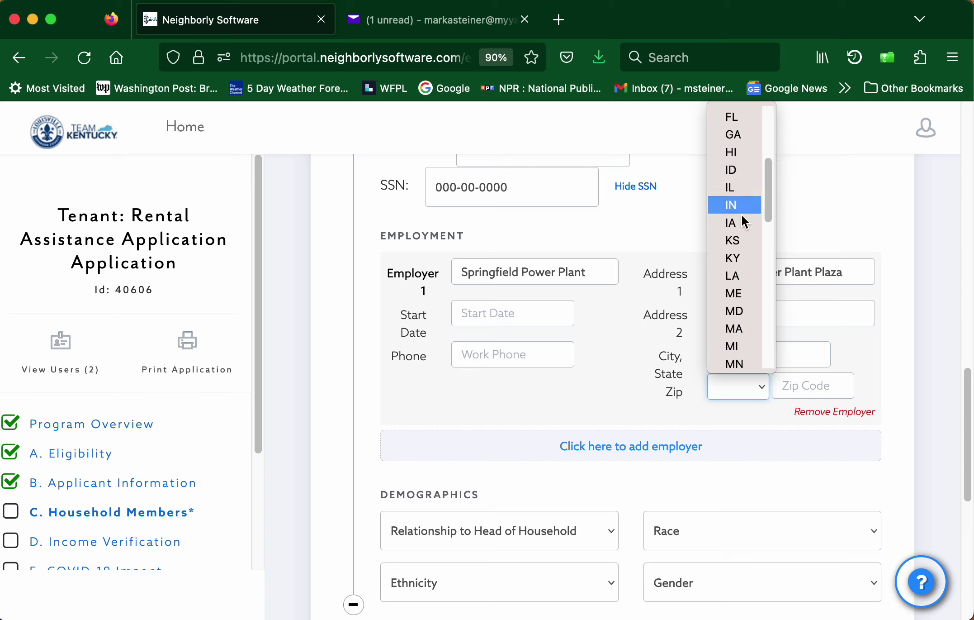
left_click(751, 267)
left_click(752, 353)
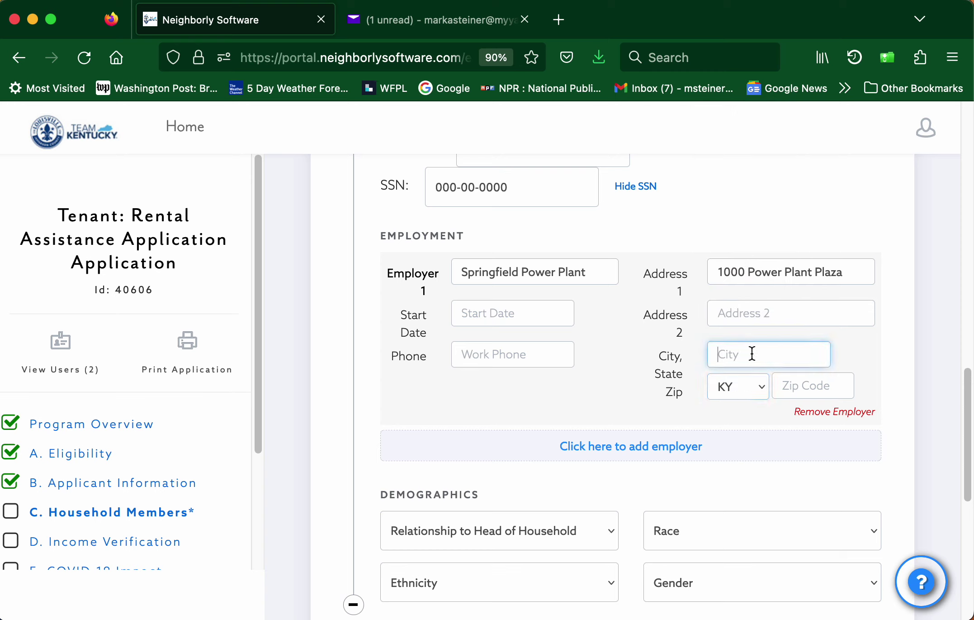
type("Louisvill")
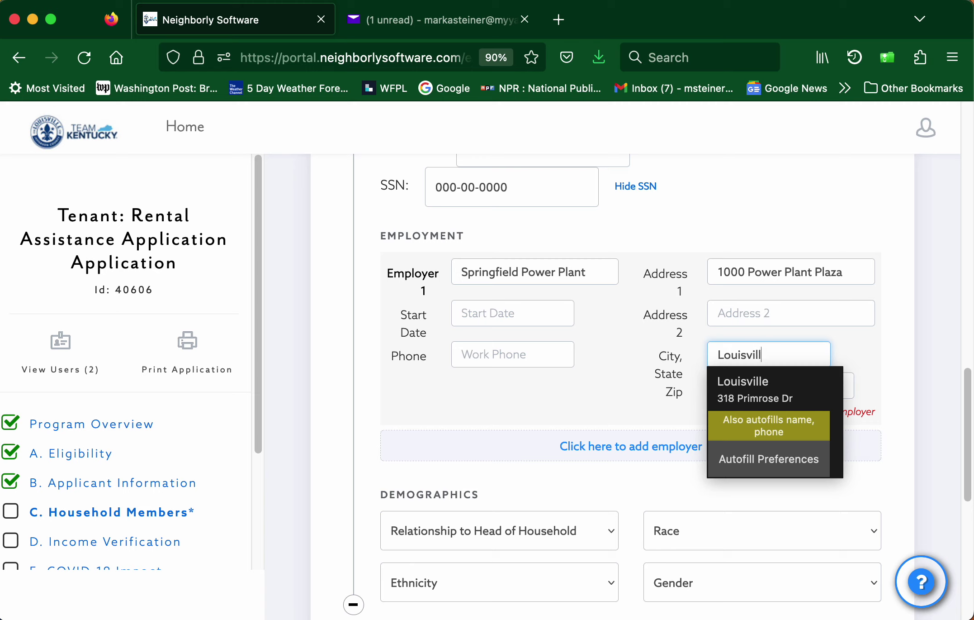
type("e")
key("Escape")
left_click(821, 395)
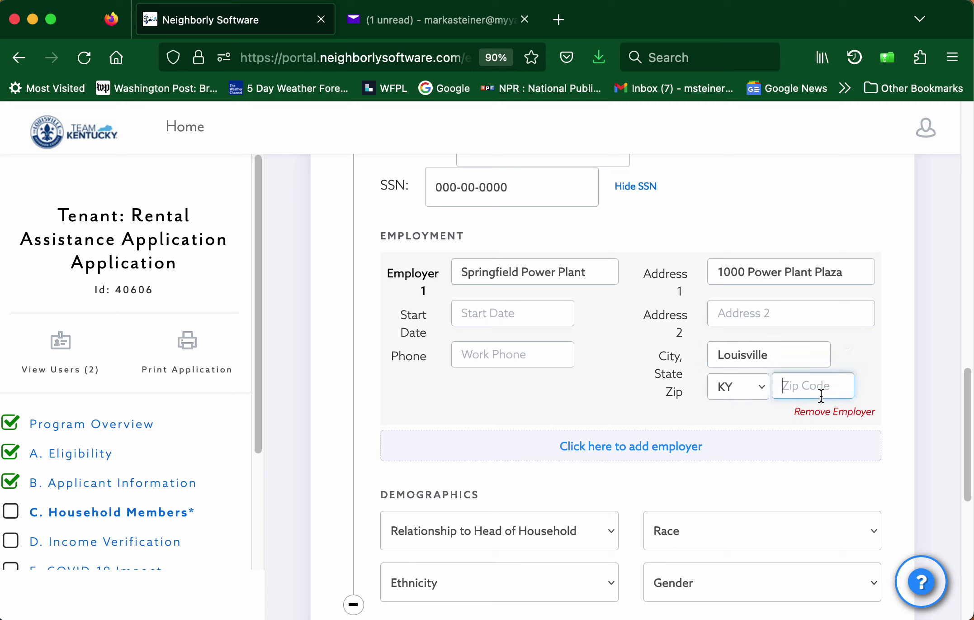
type("40211")
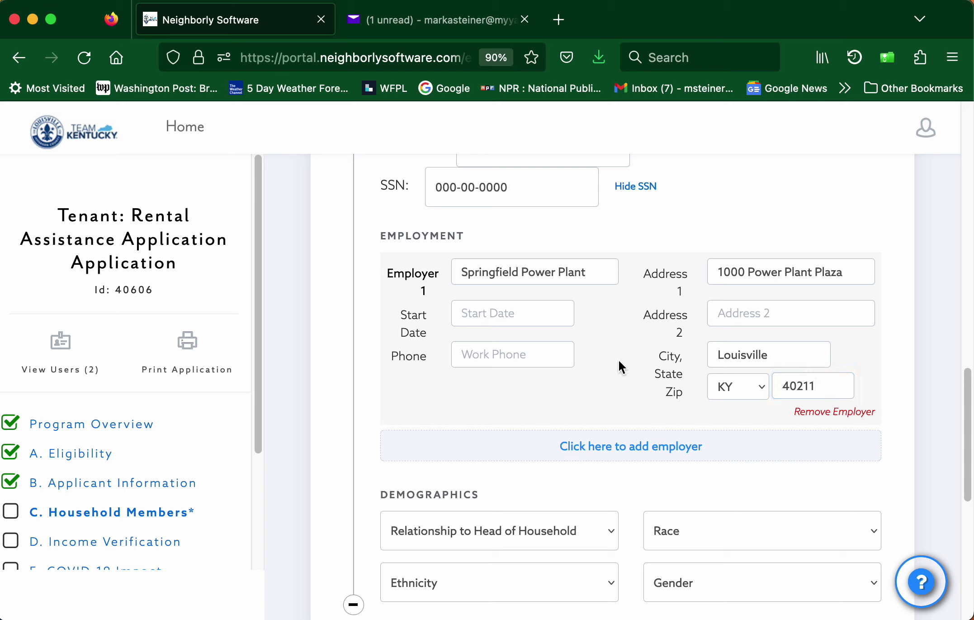
Set the employment start date to 04/01/1990, correcting the mistyped date.
left_click(521, 316)
key("Tab")
left_click(519, 316)
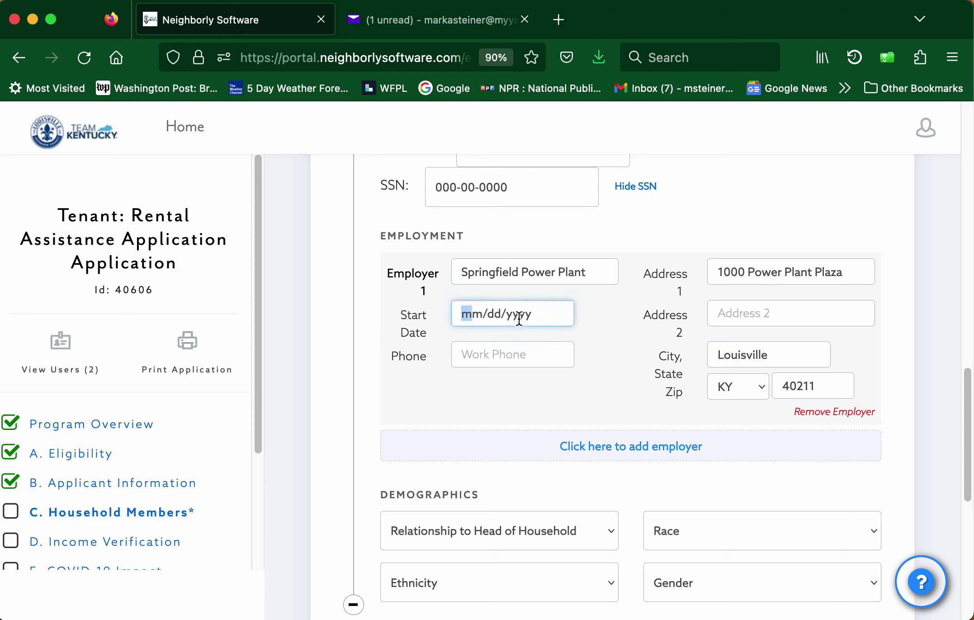
type("04/11/2099")
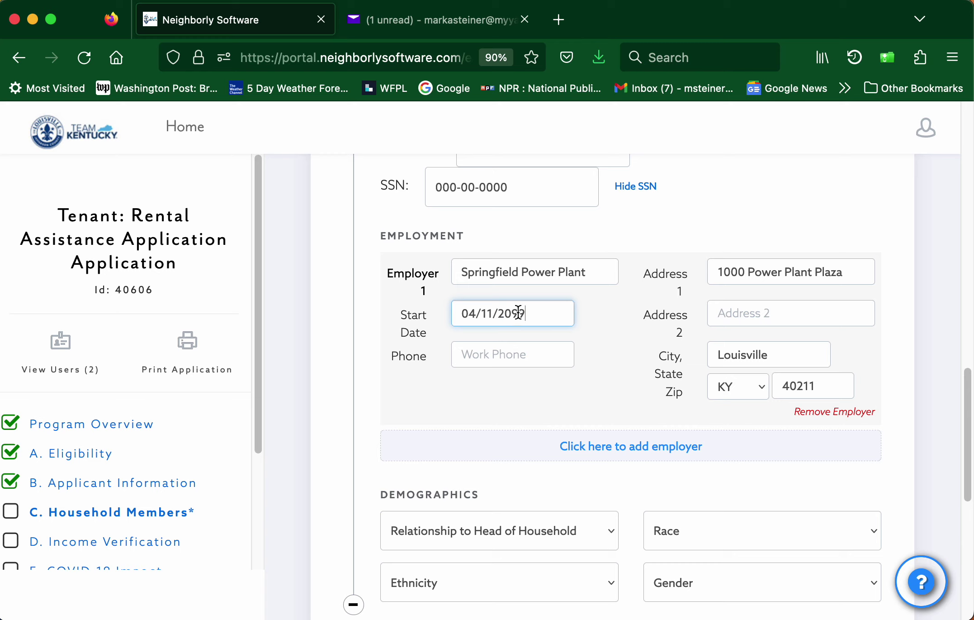
left_click(490, 312)
key("BackSpace")
triple_click(513, 314)
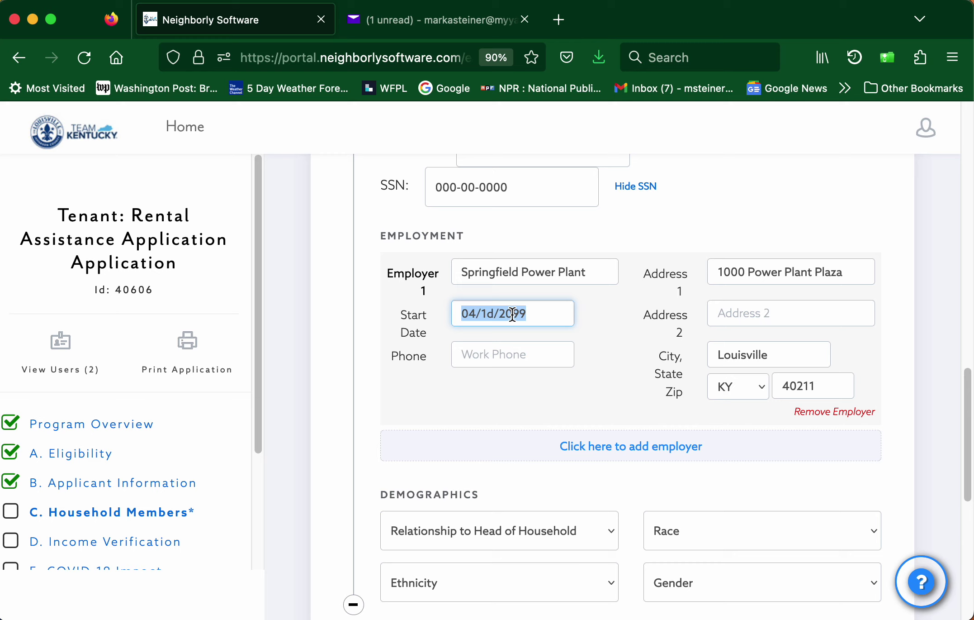
key("BackSpace")
key("BackSpace")
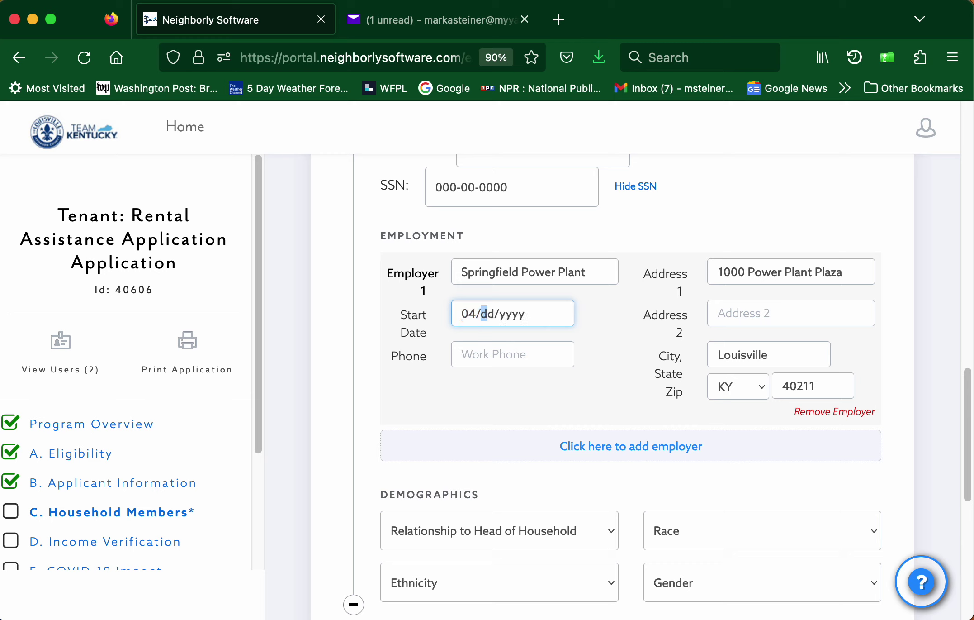
type("011990")
left_click(599, 341)
scroll(599, 340, "down", 5)
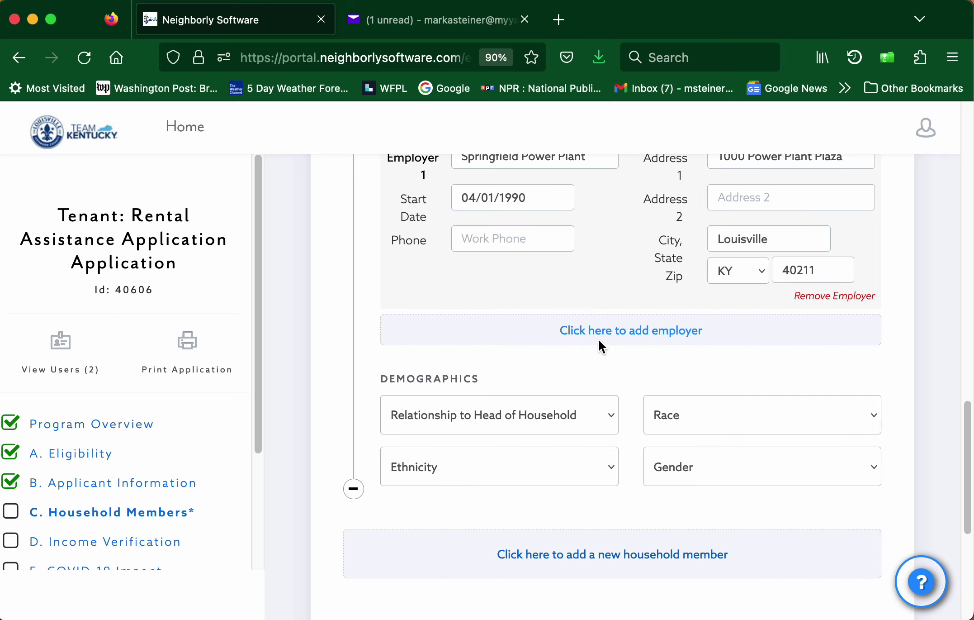
scroll(580, 280, "up", 1)
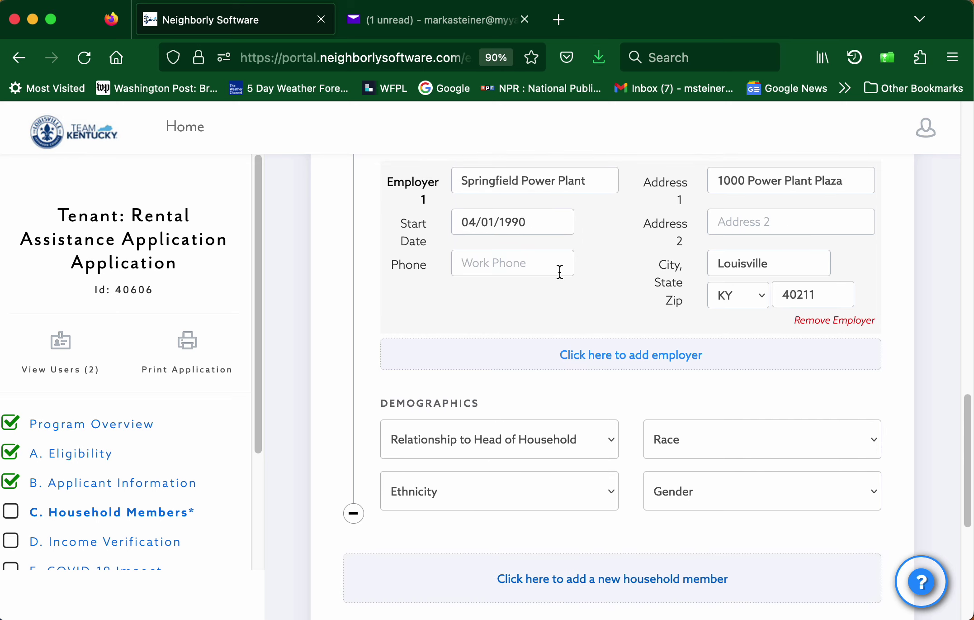
Enter the employer's work phone number without the stray extension digit.
left_click(530, 265)
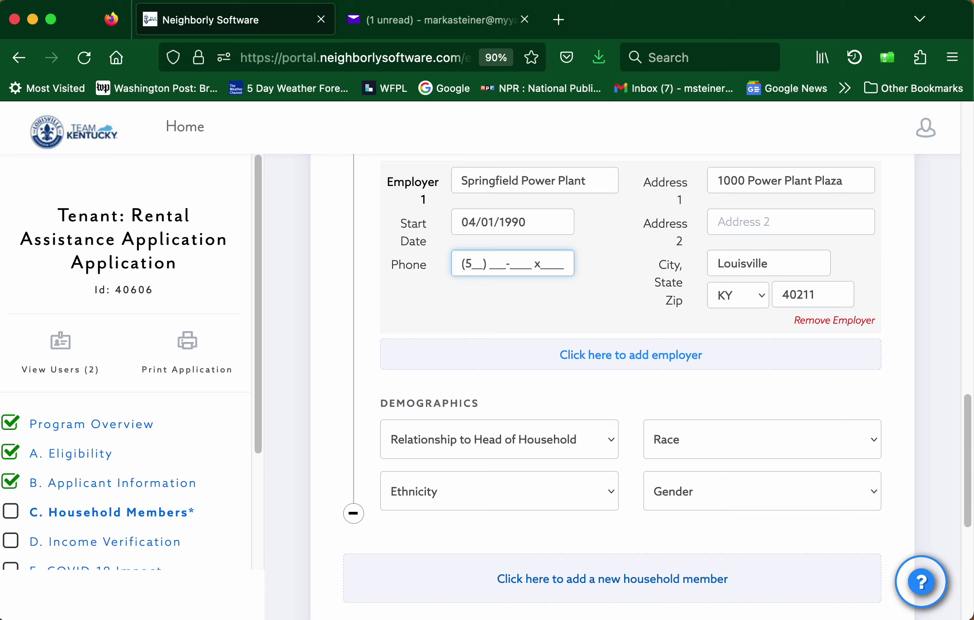
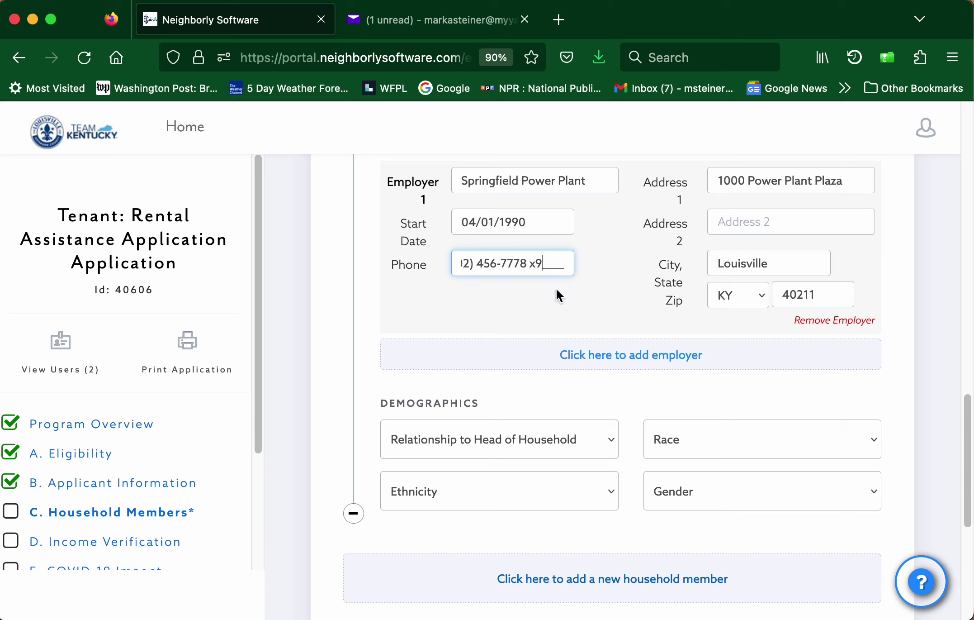
scroll(674, 234, "down", 3)
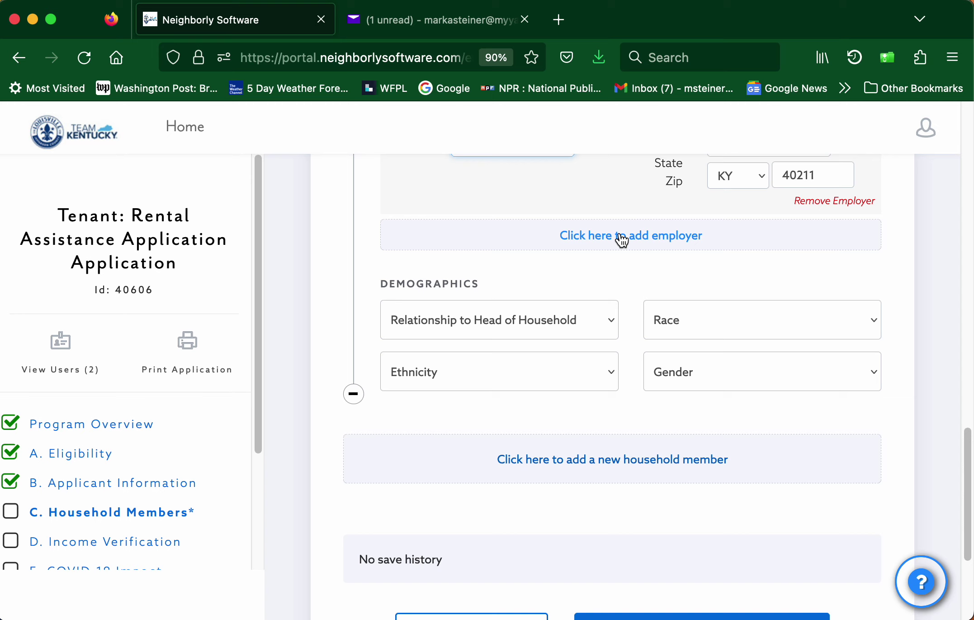
Set the member's demographics to Other Adult, Multi-Racial, Non-Hispanic or Latino, Male, and add a third member.
left_click(532, 323)
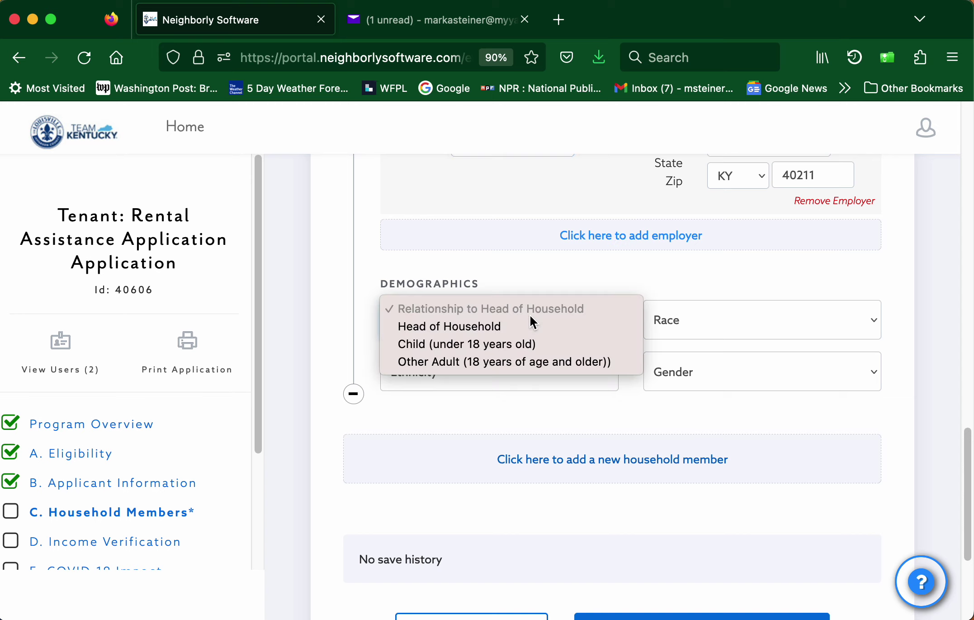
left_click(533, 361)
left_click(684, 324)
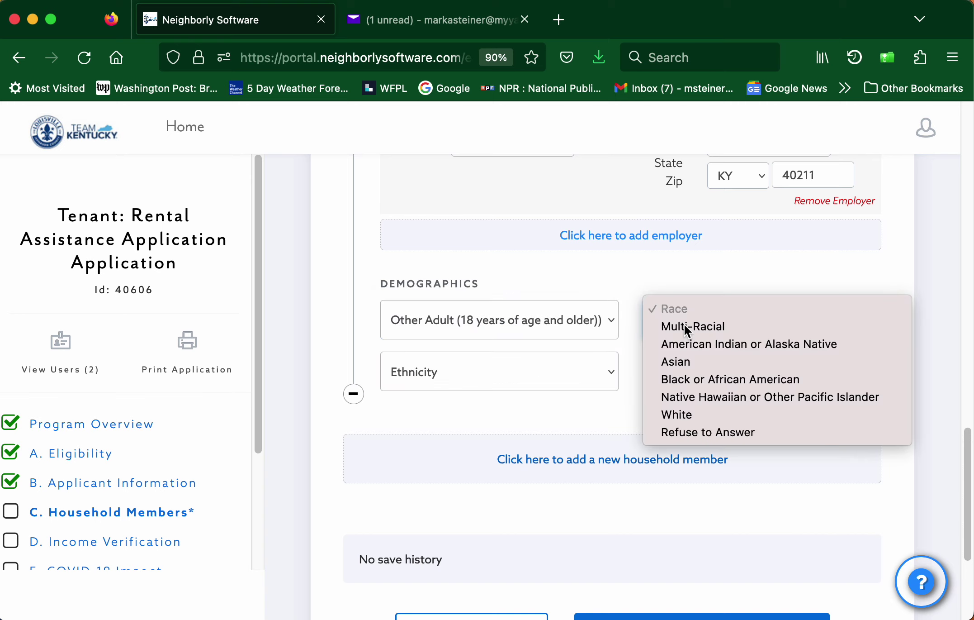
left_click(686, 325)
left_click(500, 384)
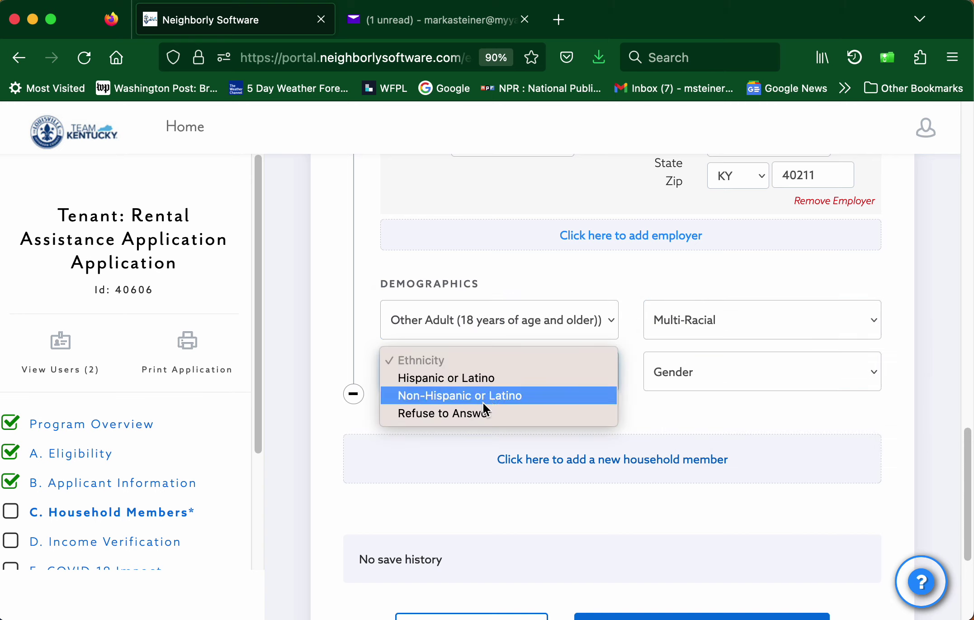
left_click(496, 397)
left_click(673, 377)
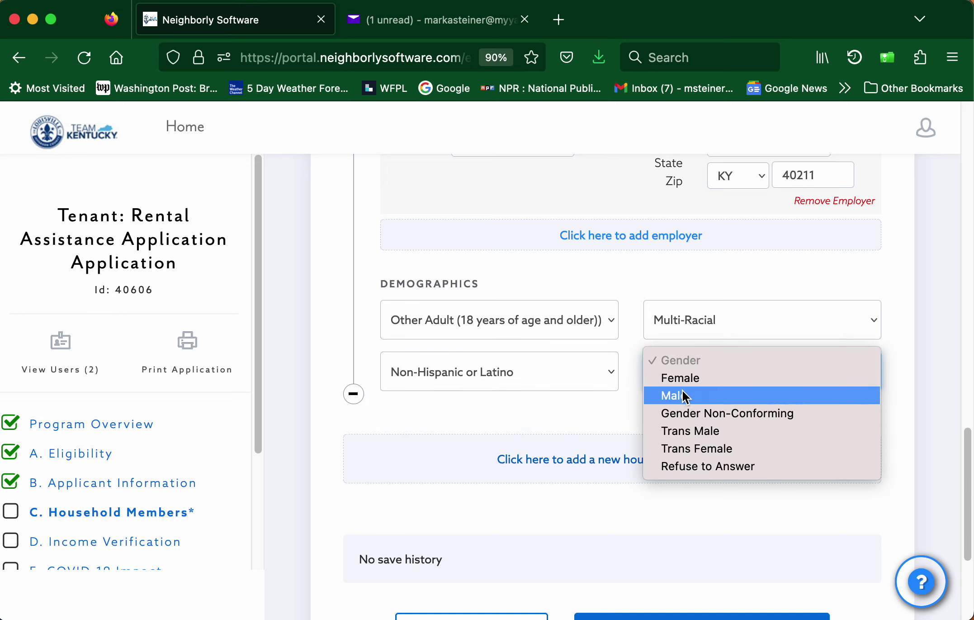
left_click(680, 395)
scroll(679, 391, "down", 3)
left_click(631, 331)
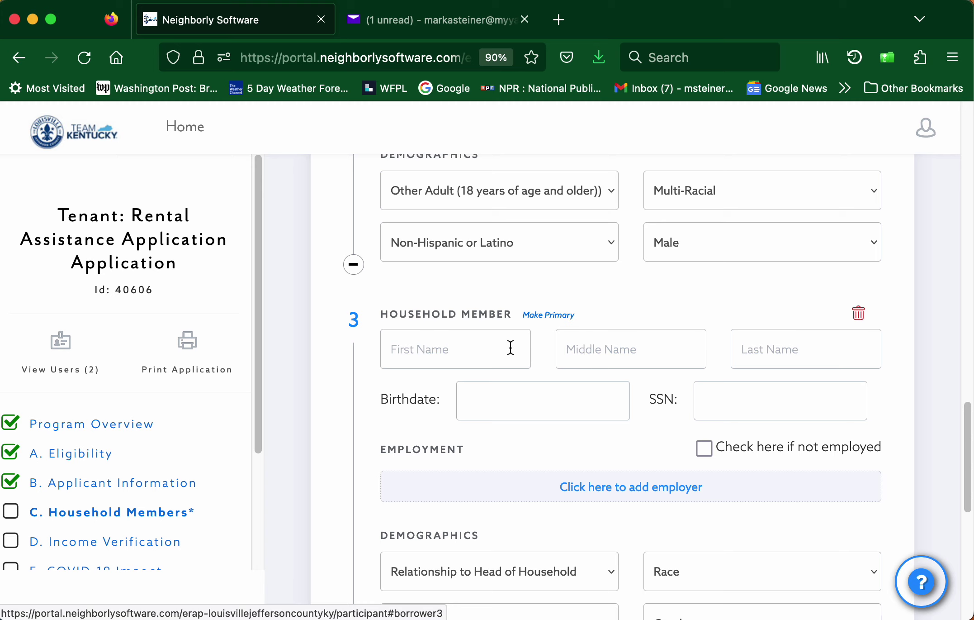
left_click(755, 386)
scroll(756, 386, "down", 3)
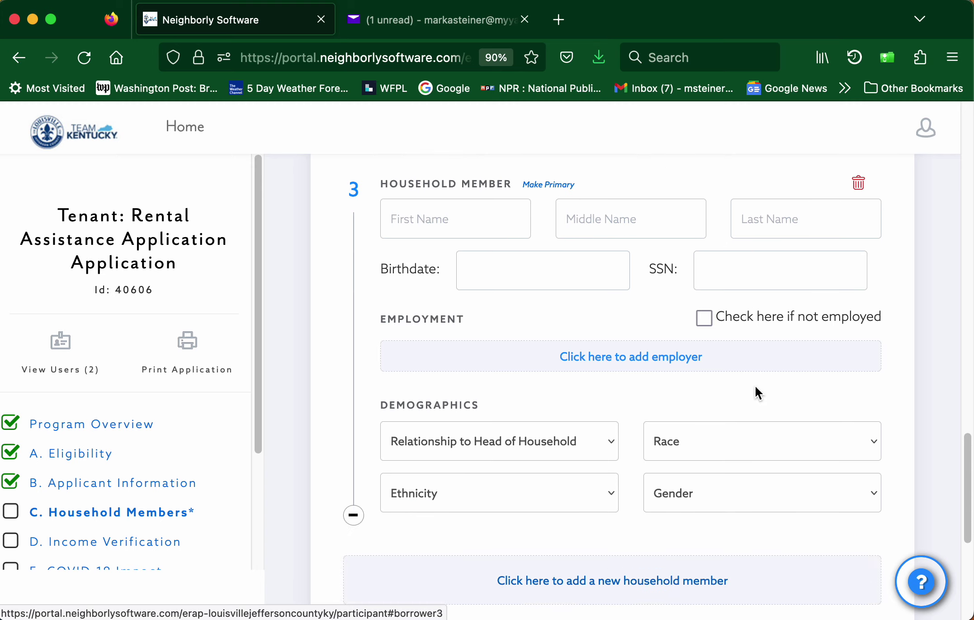
scroll(755, 387, "down", 6)
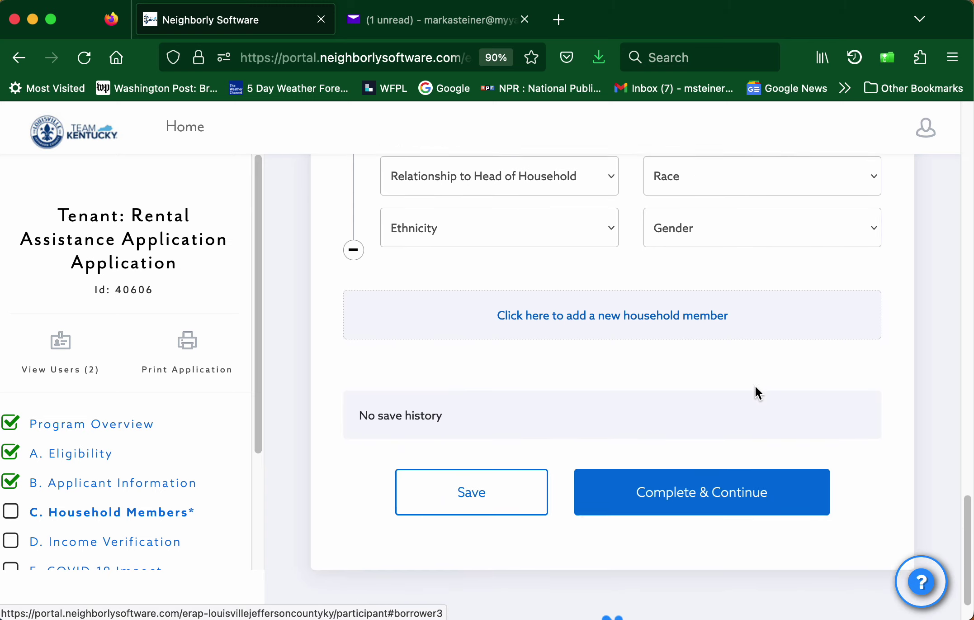
scroll(755, 386, "down", 1)
scroll(755, 386, "up", 18)
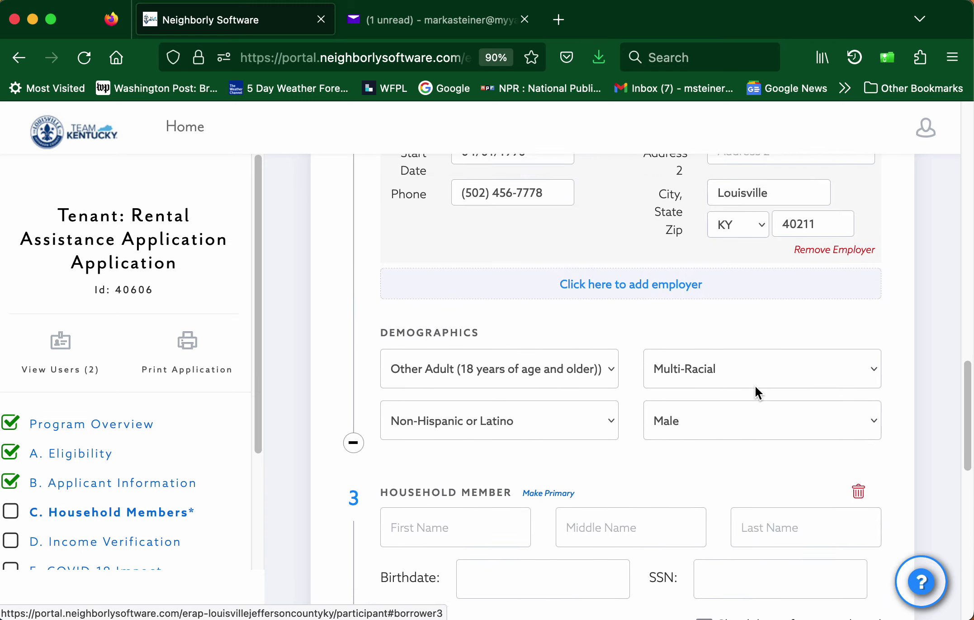
scroll(755, 385, "down", 10)
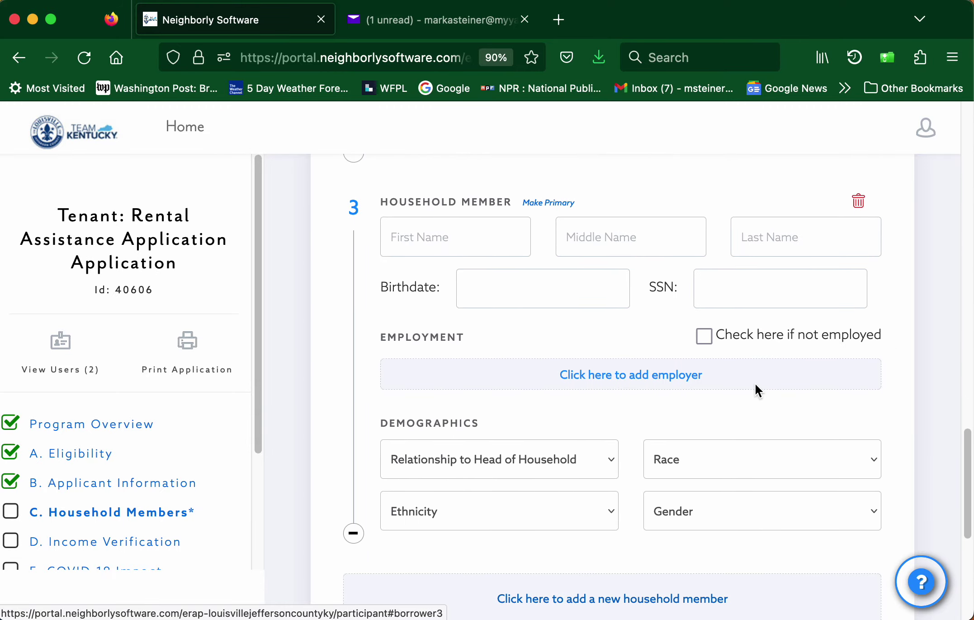
left_click(500, 458)
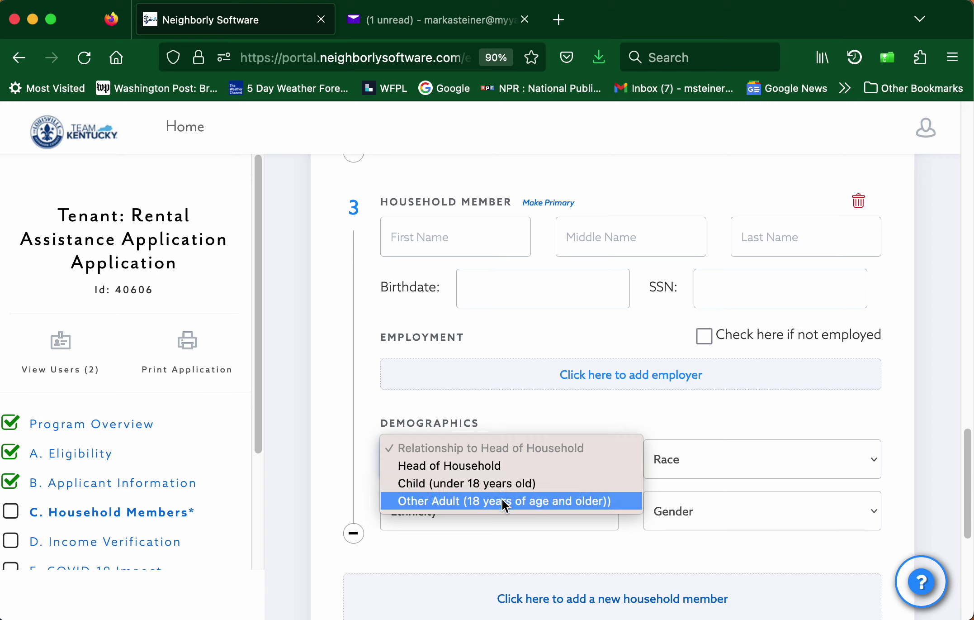
left_click(524, 400)
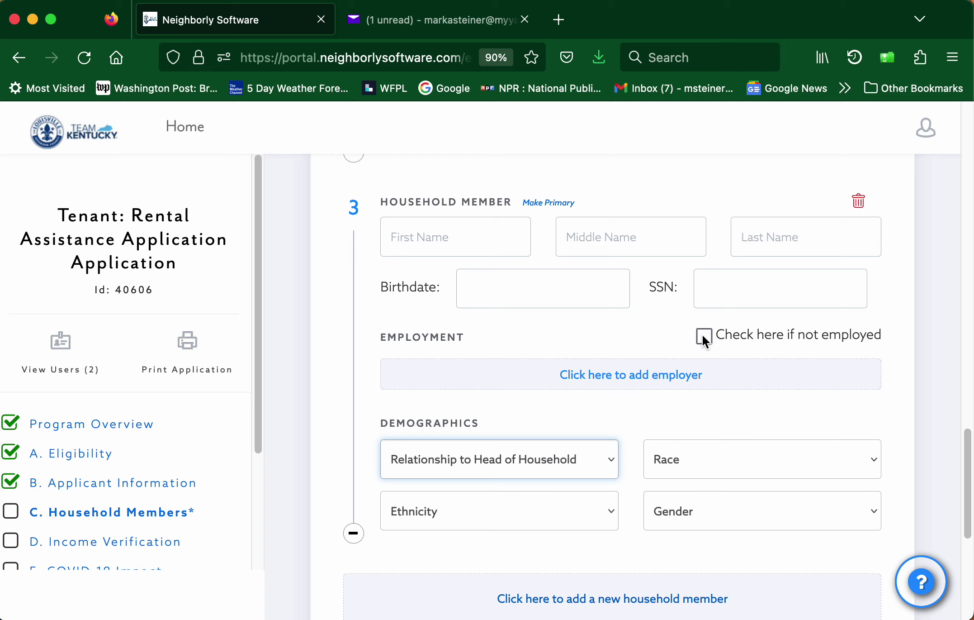
scroll(704, 334, "down", 2)
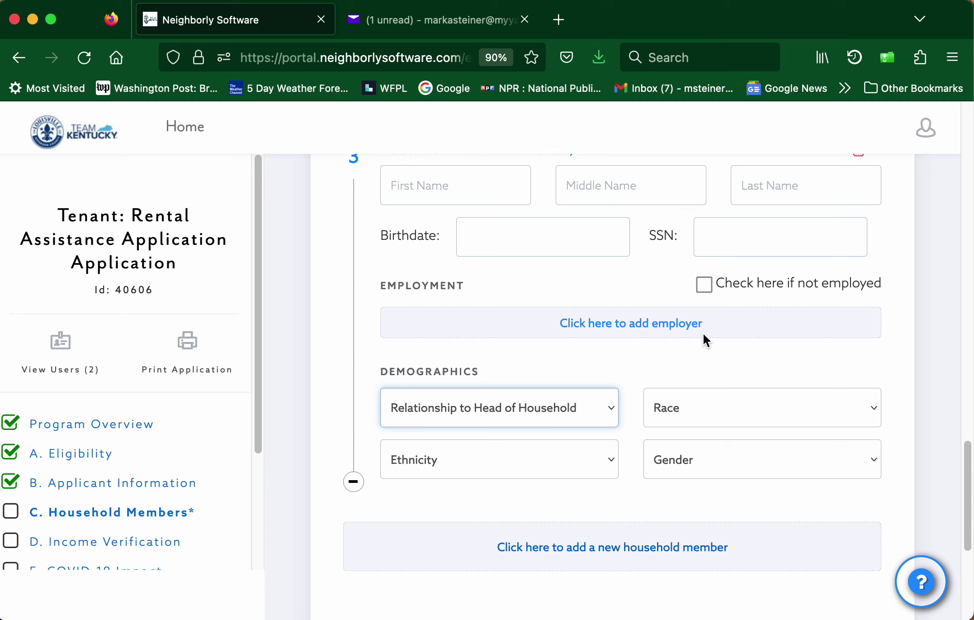
scroll(703, 327, "down", 7)
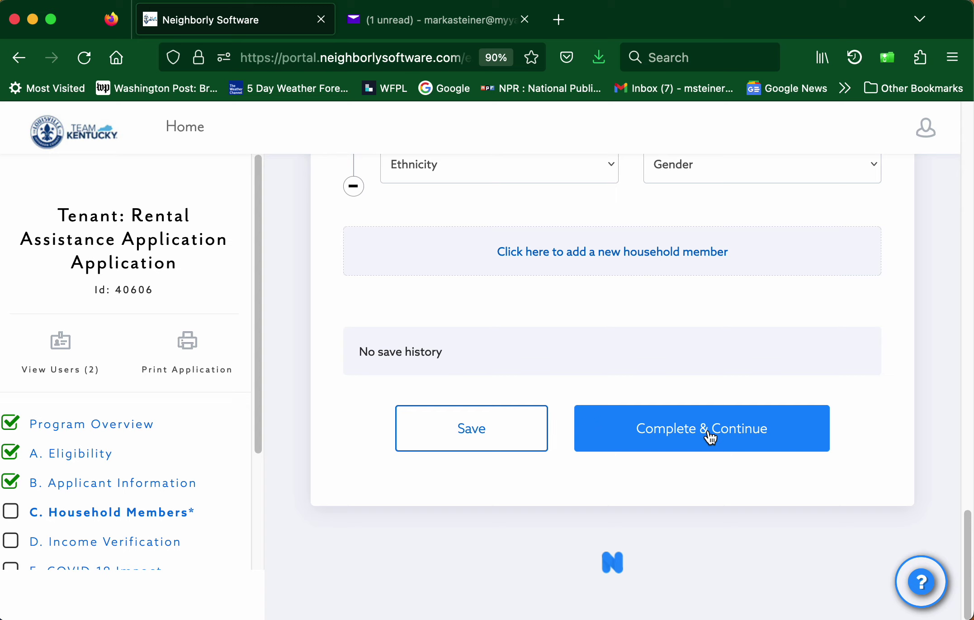
Delete the empty third household member after the employment warning, then complete Household Members.
left_click(710, 436)
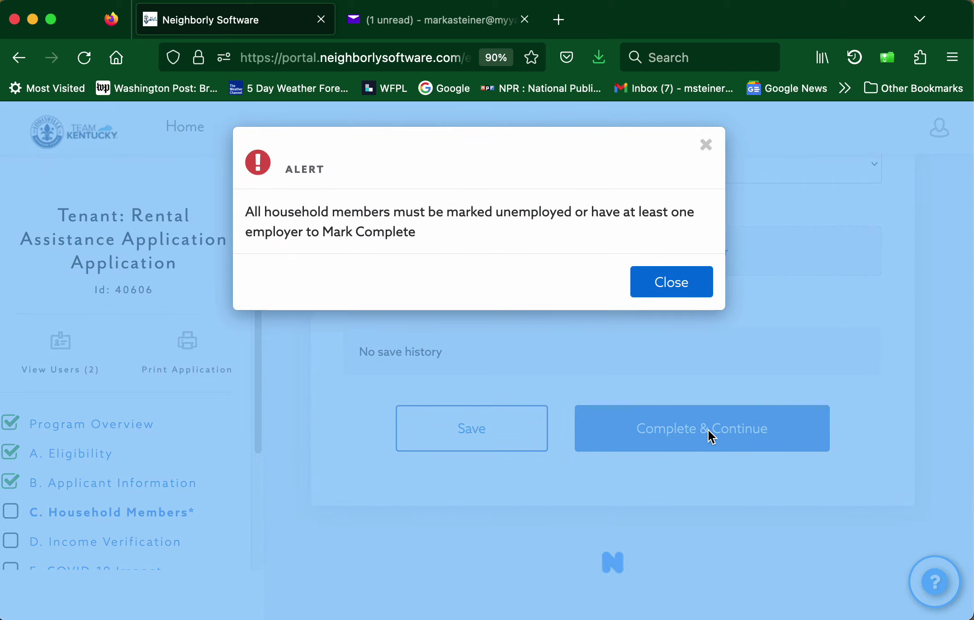
left_click(675, 283)
scroll(714, 424, "up", 2)
scroll(712, 413, "up", 5)
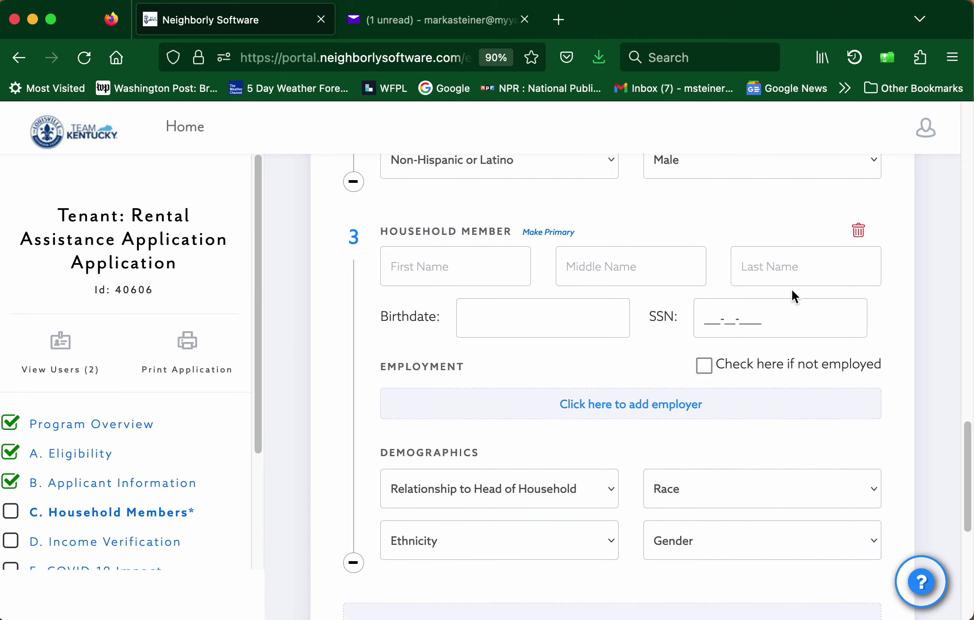
left_click(859, 232)
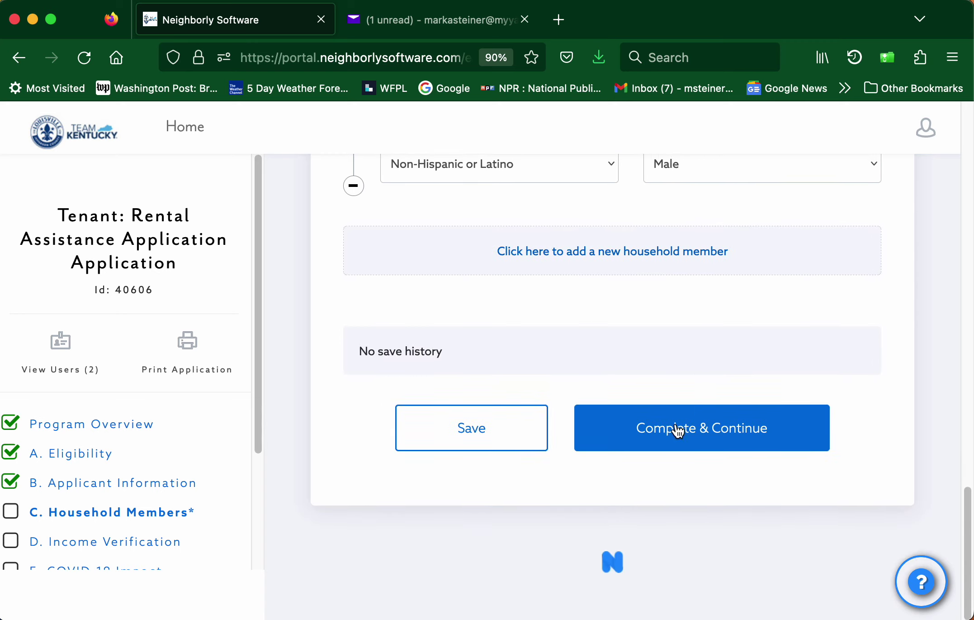
left_click(676, 434)
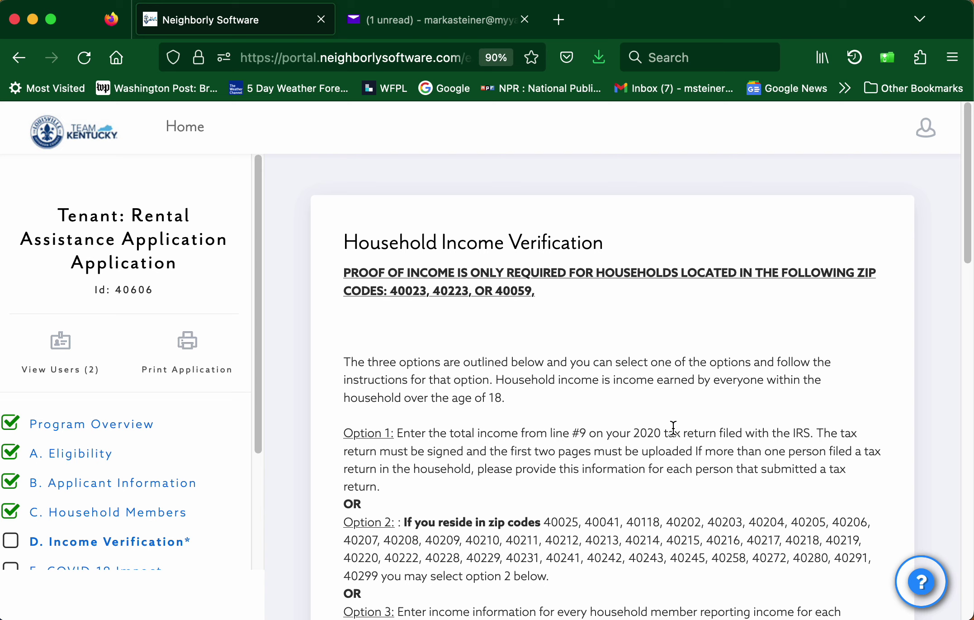
scroll(673, 428, "down", 6)
scroll(673, 429, "down", 1)
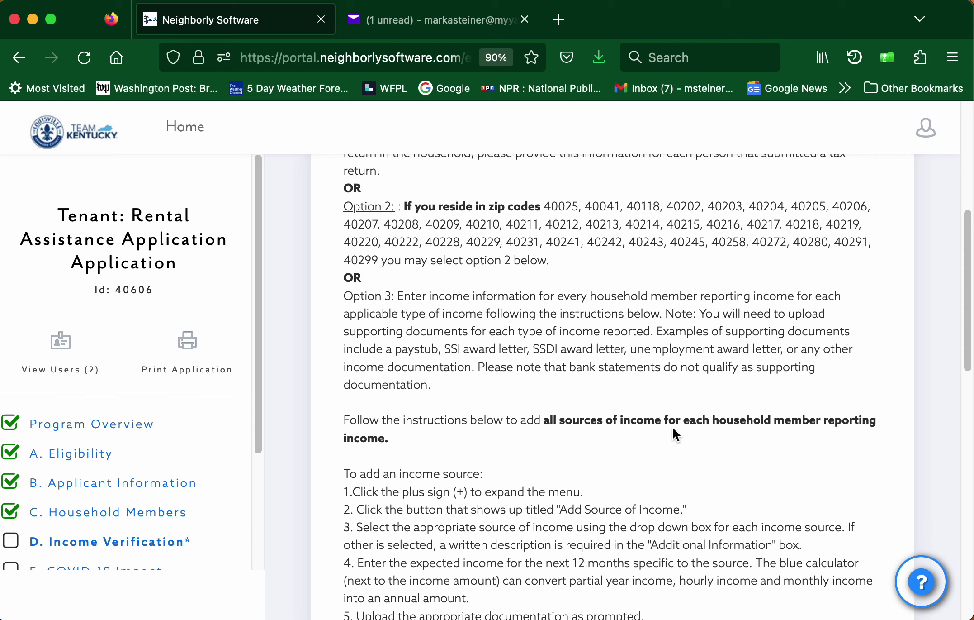
scroll(673, 433, "down", 10)
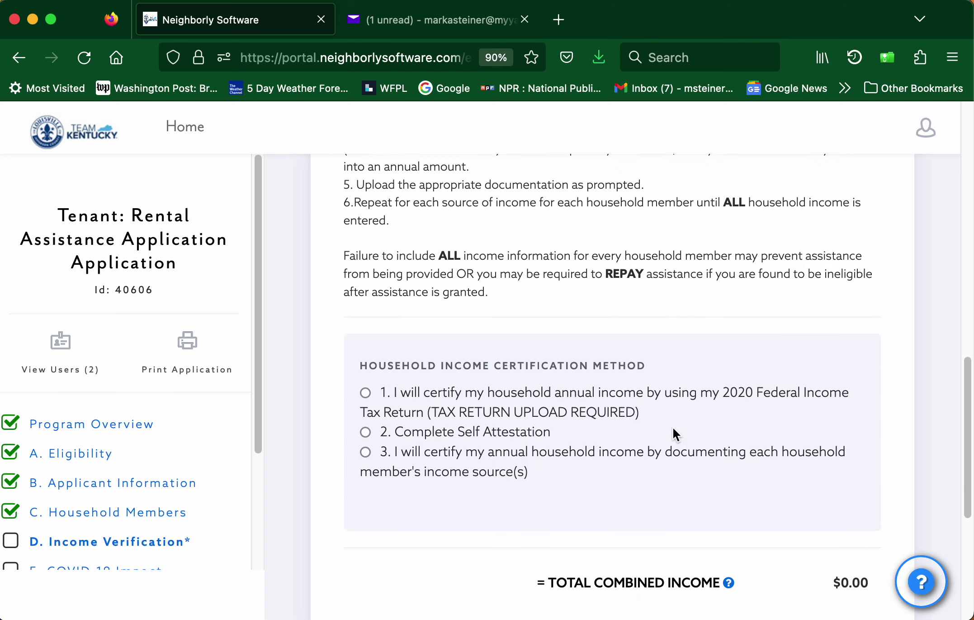
scroll(673, 427, "down", 3)
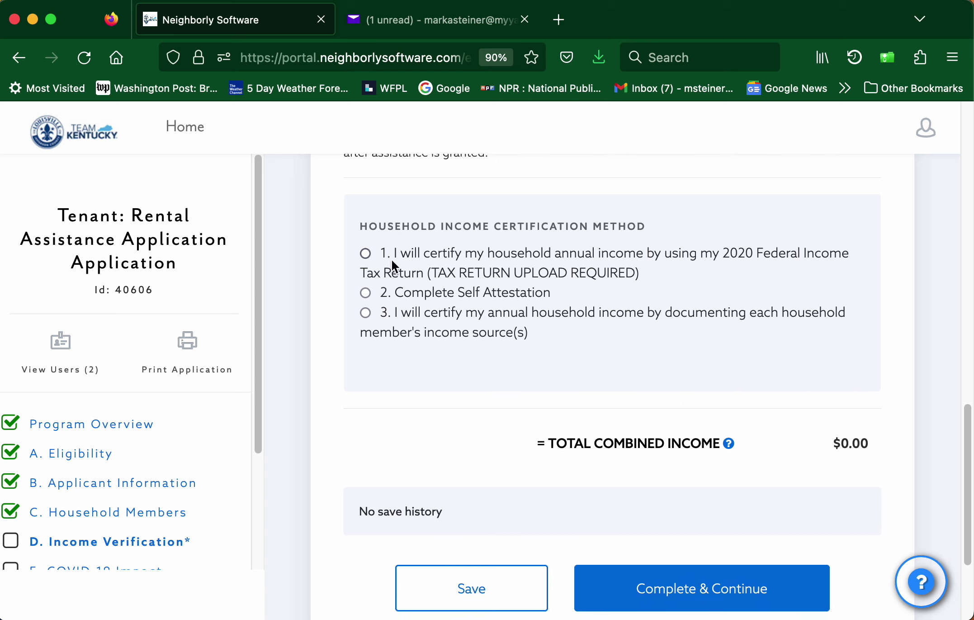
Choose the 2020 Federal Income Tax Return option and enter $62,250 as household annual income.
left_click(364, 252)
left_click(794, 395)
left_click(795, 394)
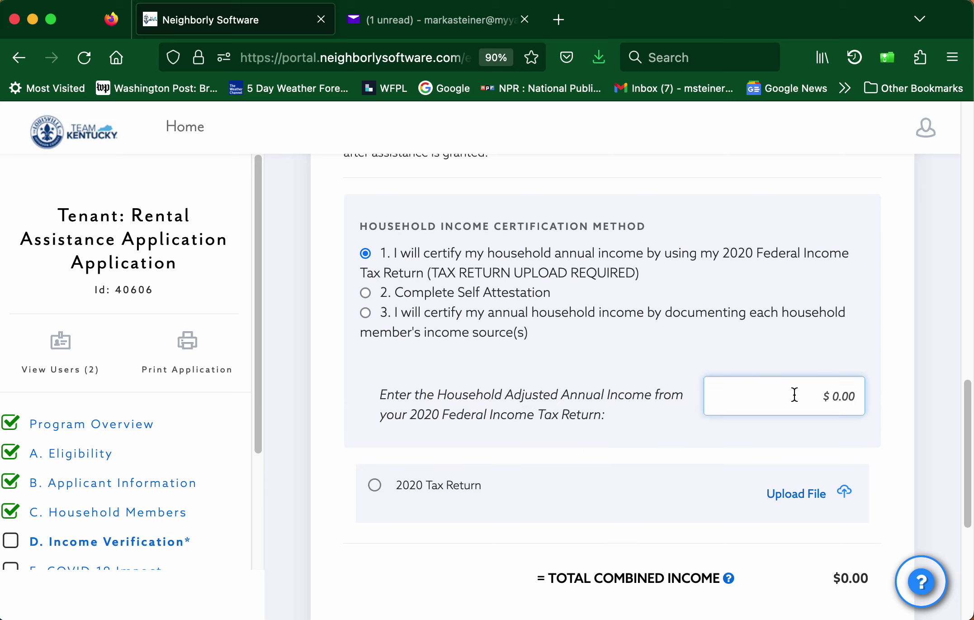
type("672,500")
key("BackSpace")
left_click(819, 396)
key("BackSpace")
type("2,25")
Upload Sample 1040--2020.pdf as the 2020 Tax Return document.
left_click(802, 494)
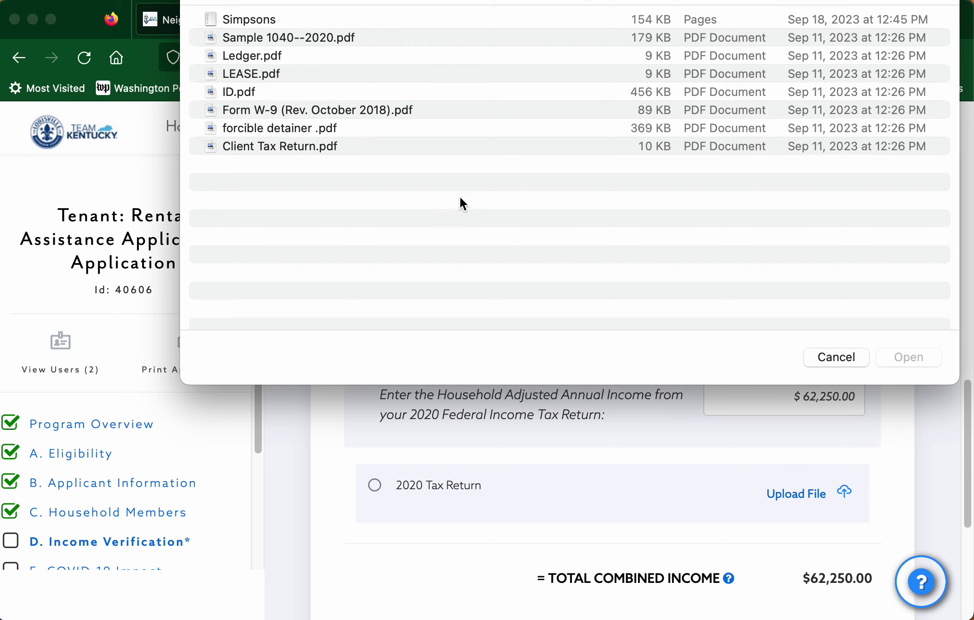
left_click(341, 37)
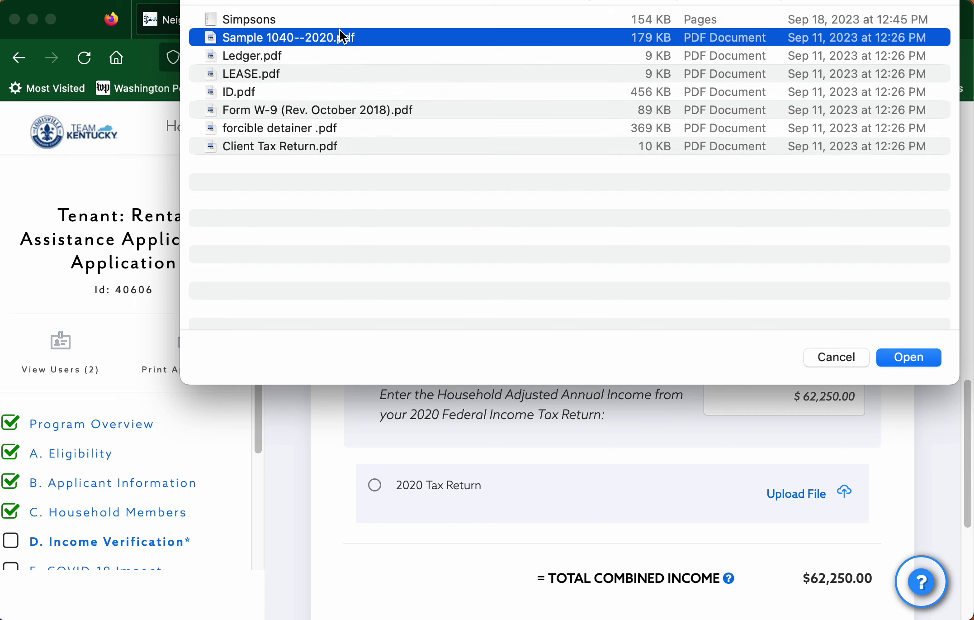
left_click(910, 357)
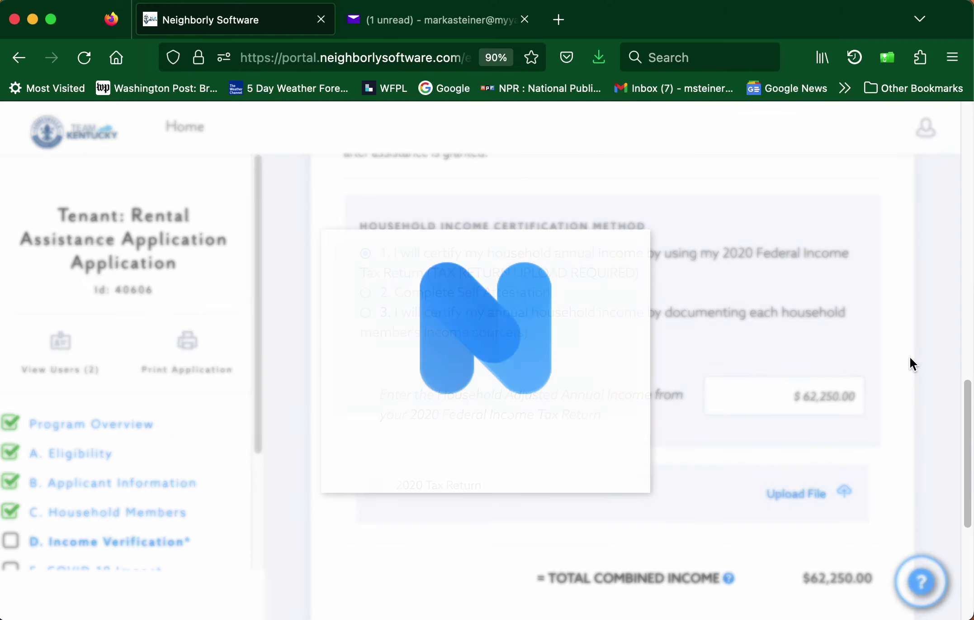
scroll(911, 357, "down", 5)
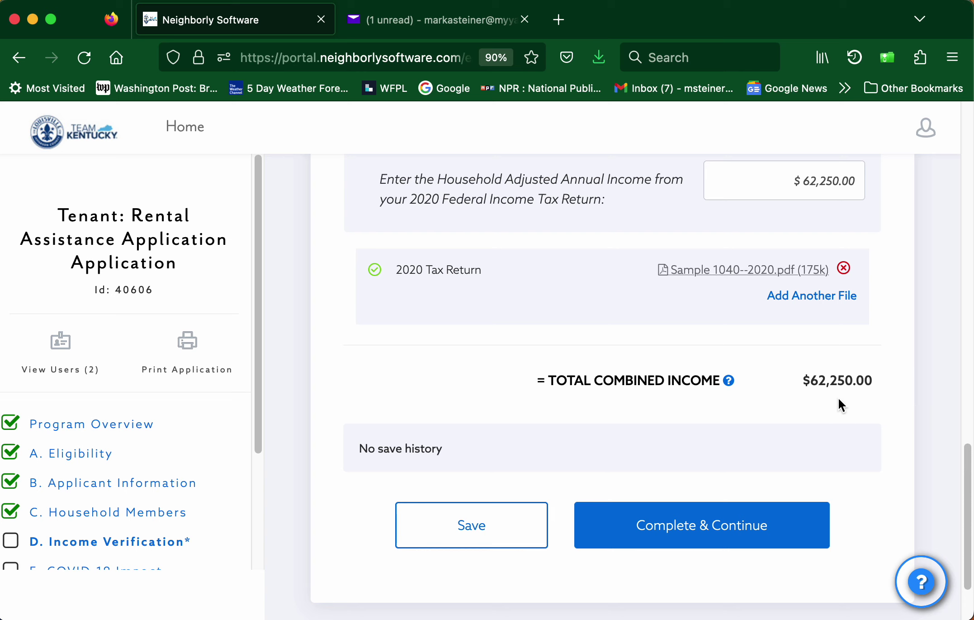
scroll(799, 397, "up", 3)
scroll(799, 391, "up", 1)
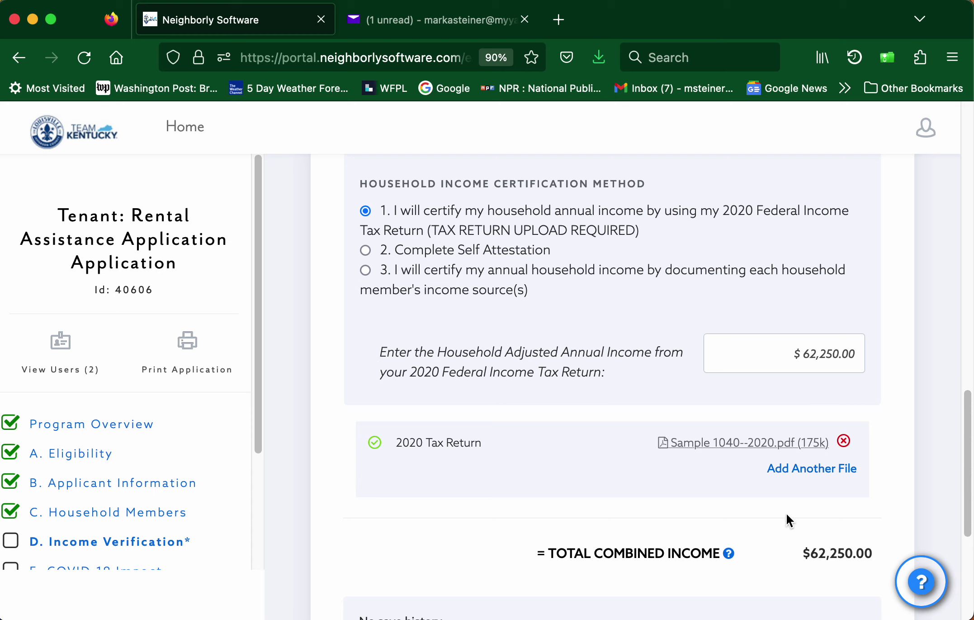
Switch the certification to '2. Complete Self Attestation' and submit the income verification section.
left_click(117, 427)
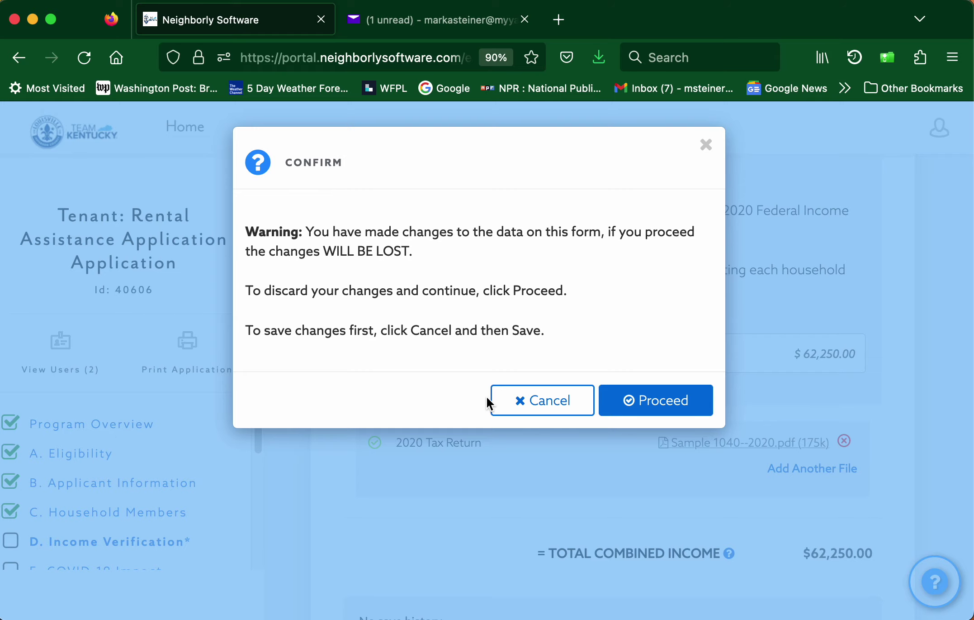
left_click(570, 404)
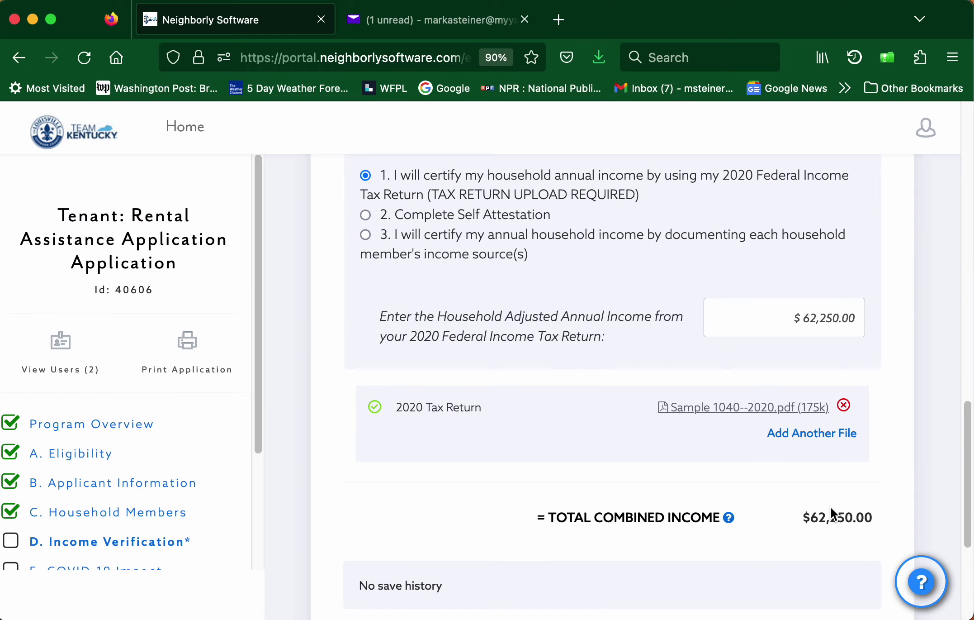
scroll(831, 509, "down", 3)
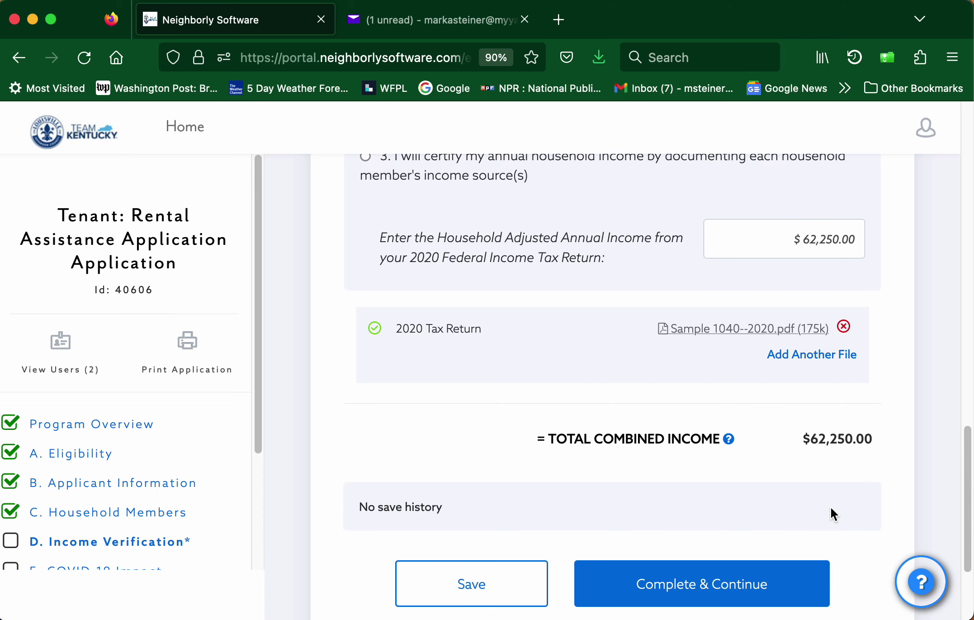
scroll(831, 507, "up", 3)
scroll(831, 507, "down", 2)
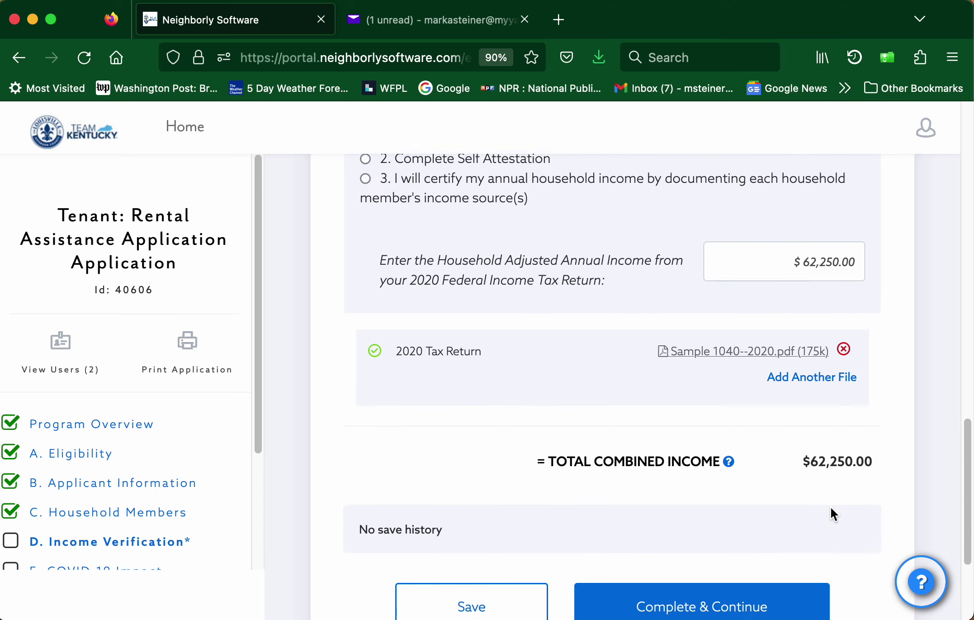
scroll(831, 507, "up", 2)
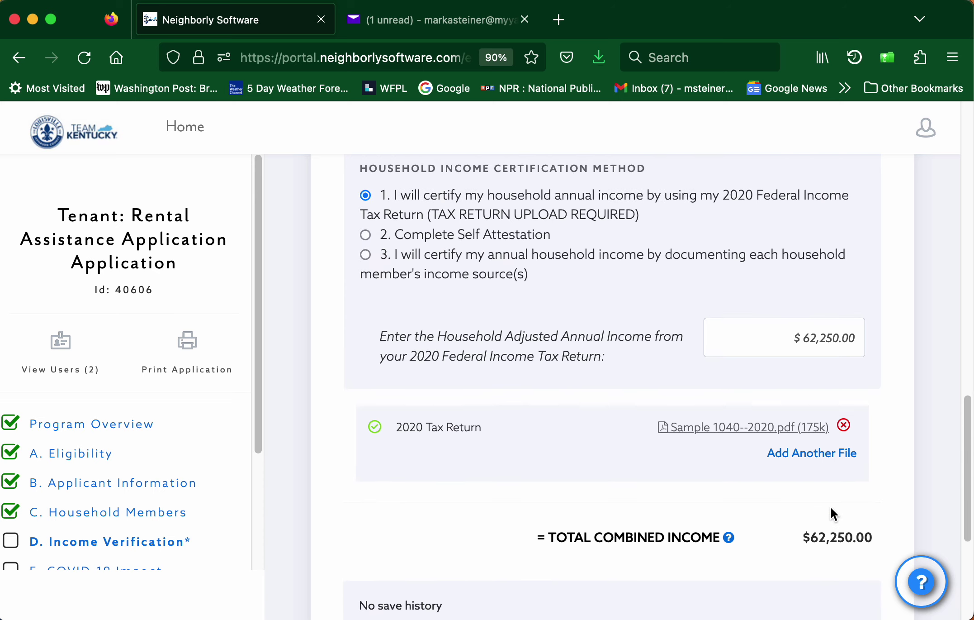
left_click(365, 236)
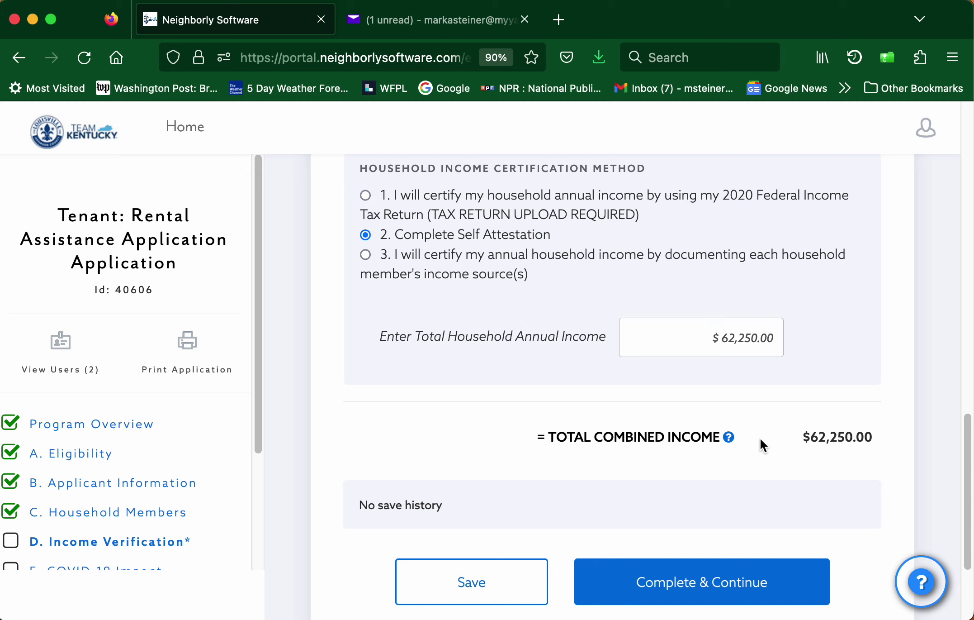
scroll(760, 448, "down", 3)
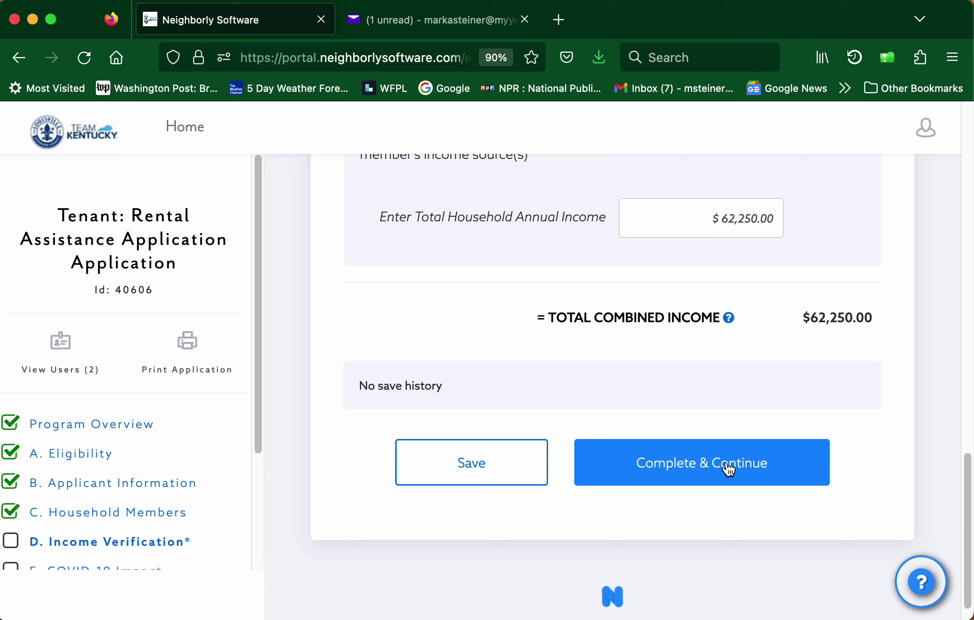
left_click(760, 474)
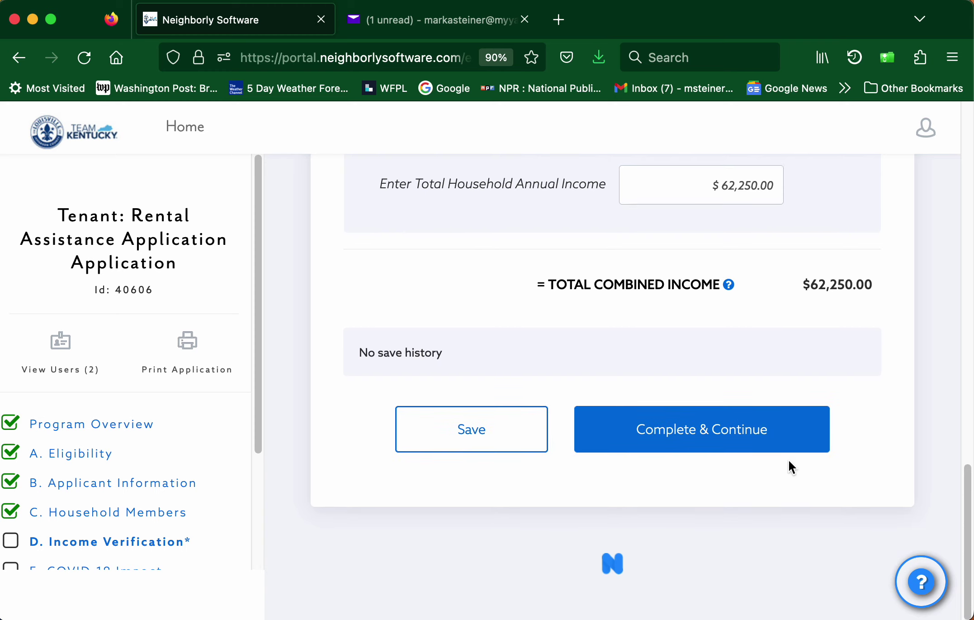
scroll(465, 354, "up", 6)
Switch to option 3 and set the first member's income source to Gross Pay.
left_click(365, 380)
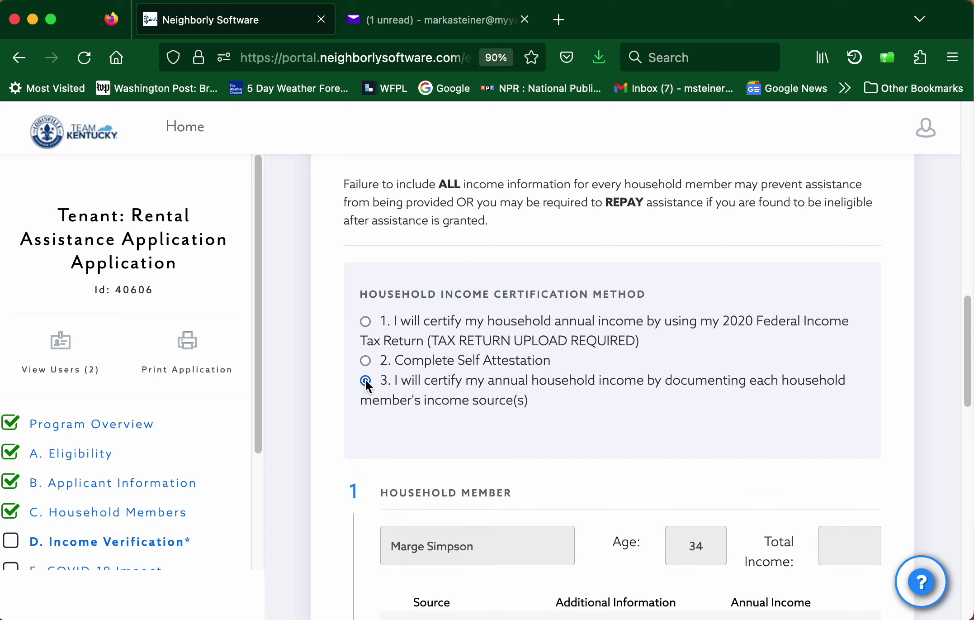
scroll(526, 428, "down", 2)
scroll(526, 428, "down", 10)
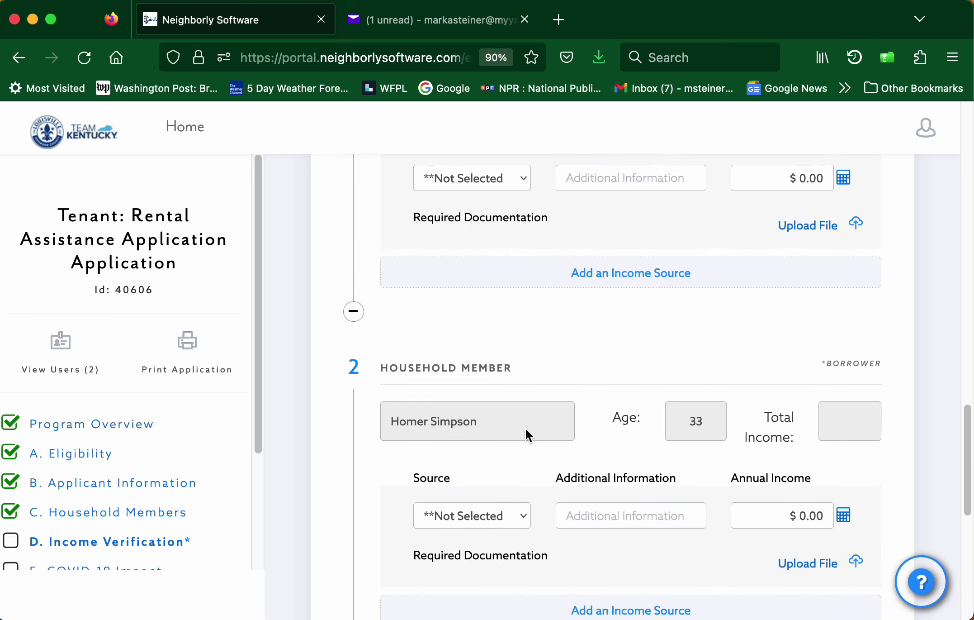
scroll(526, 428, "up", 9)
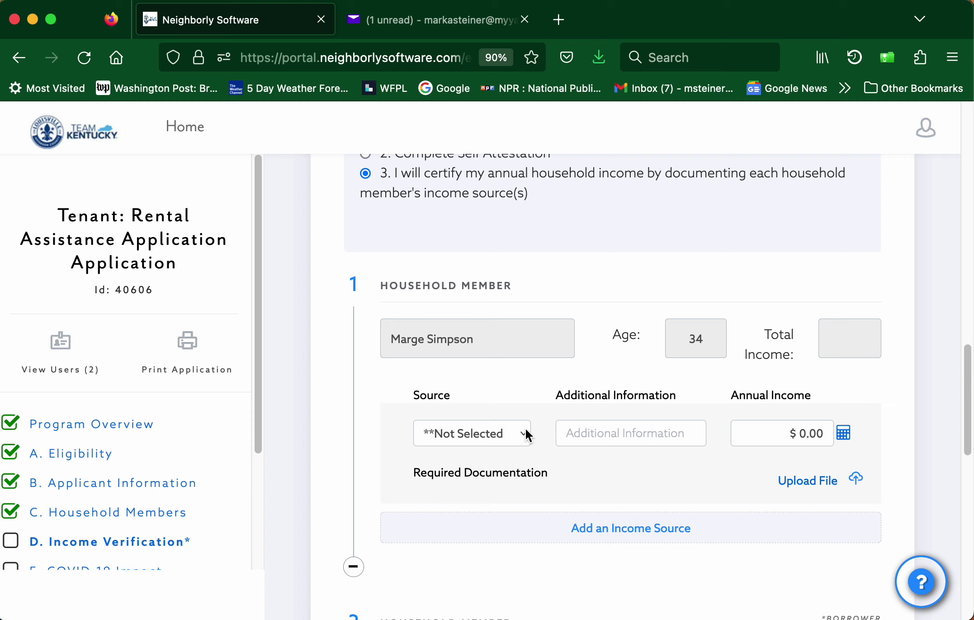
scroll(526, 428, "down", 5)
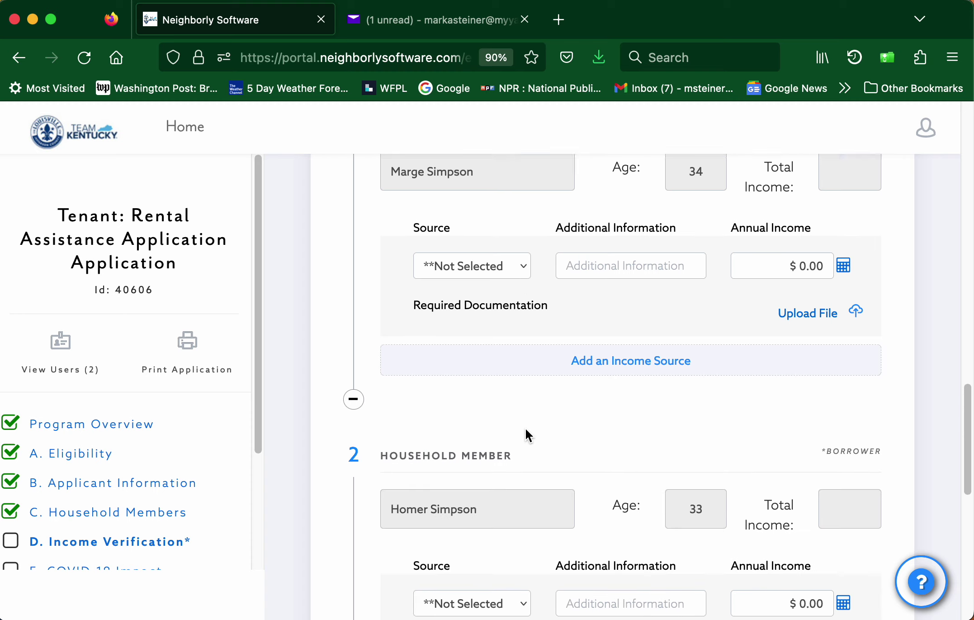
scroll(525, 428, "up", 3)
scroll(525, 428, "up", 1)
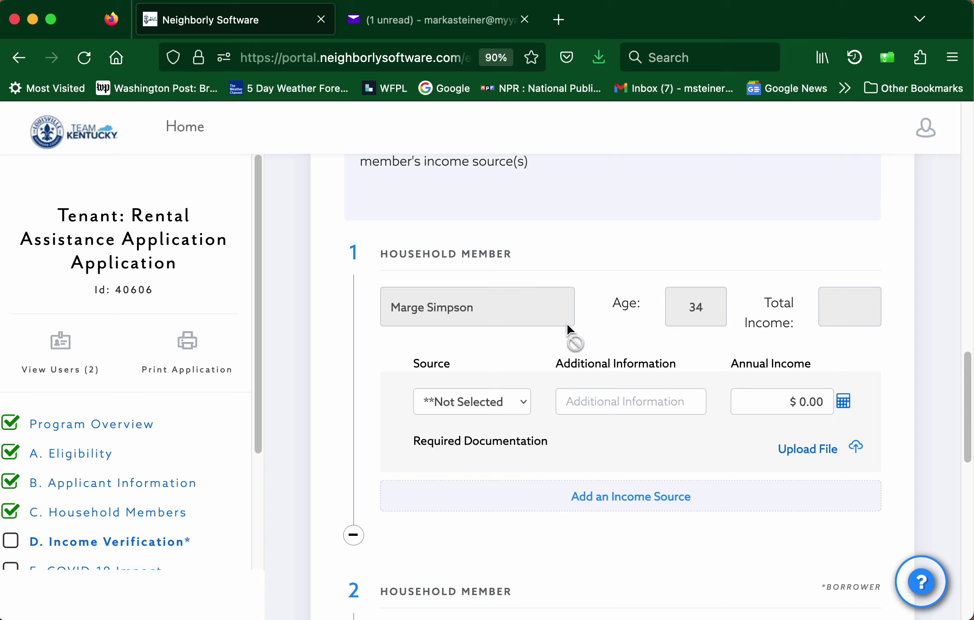
scroll(503, 364, "down", 4)
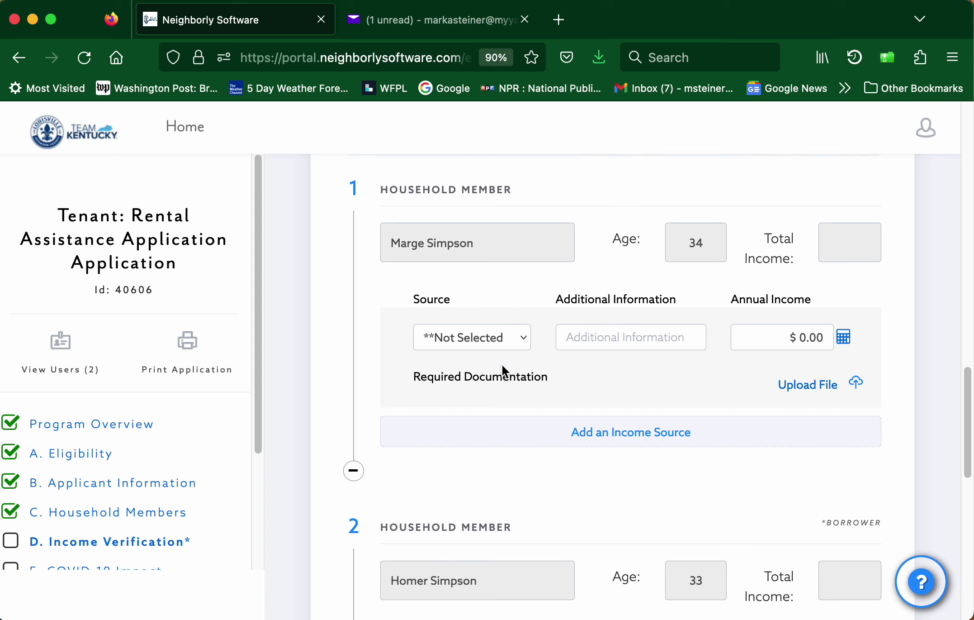
left_click(490, 211)
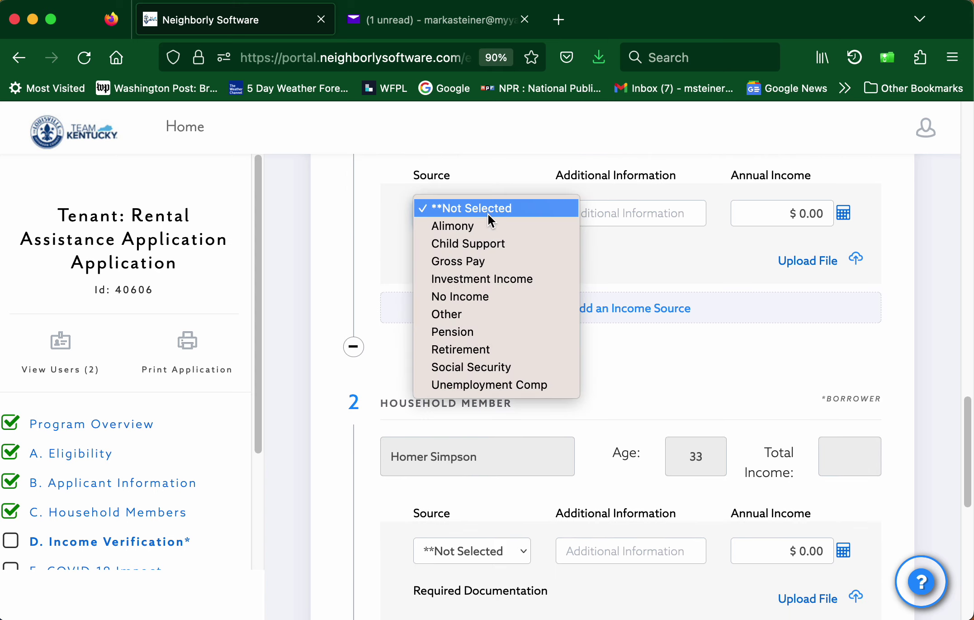
left_click(478, 261)
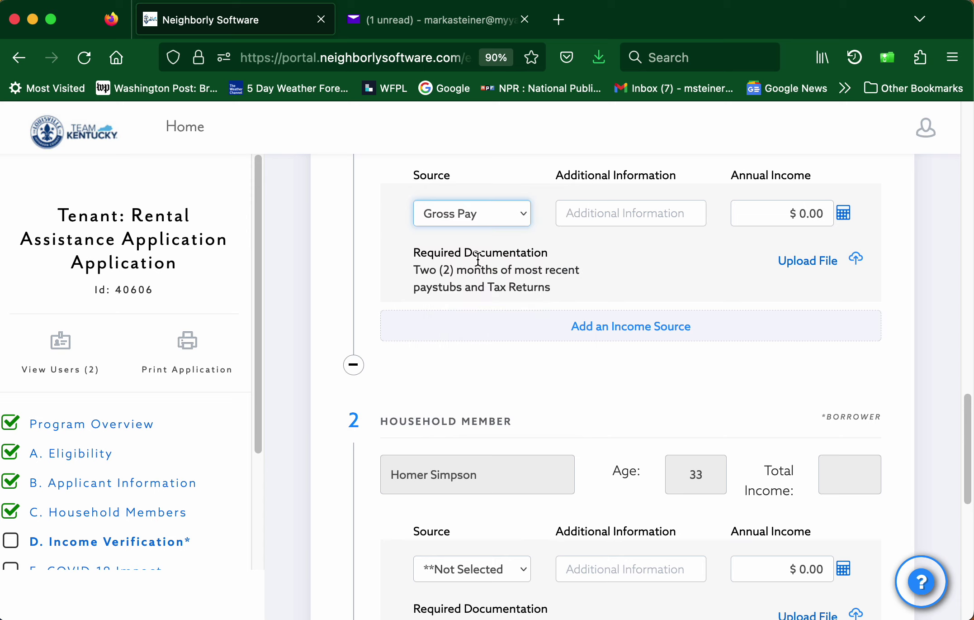
left_click(650, 214)
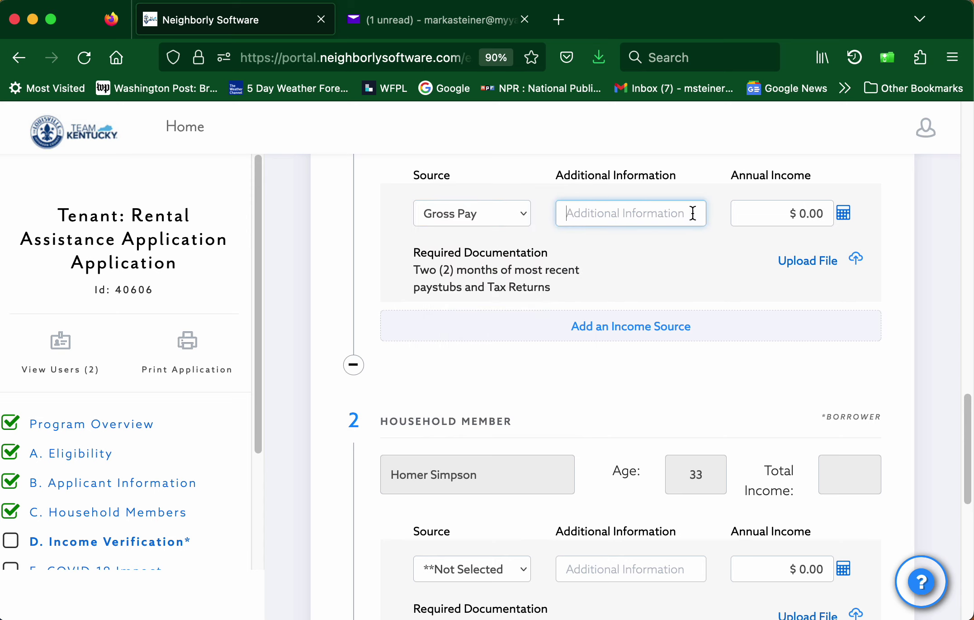
left_click(803, 217)
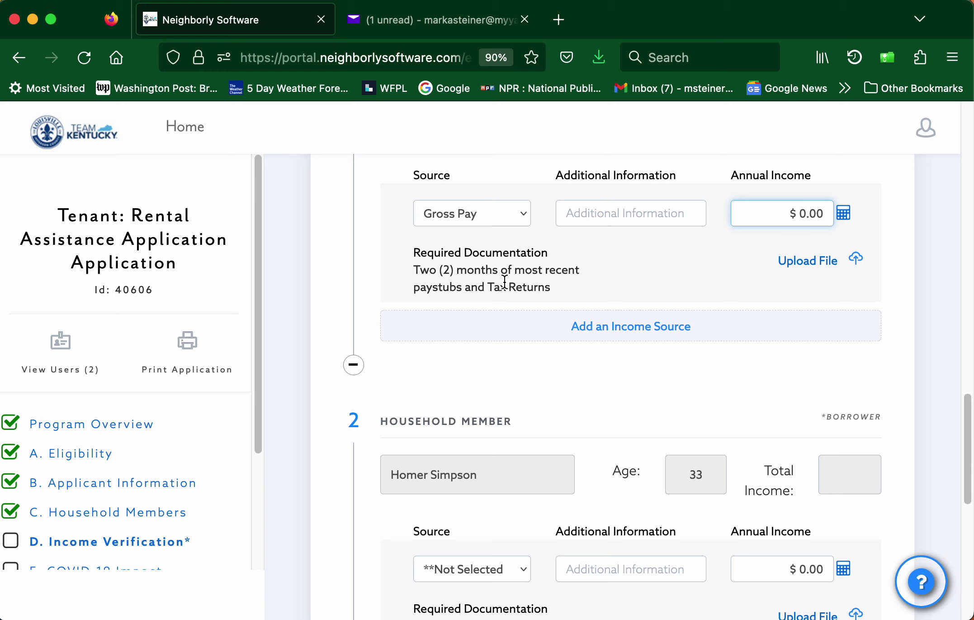
Add a second income source of type Pension for the first member.
left_click(628, 327)
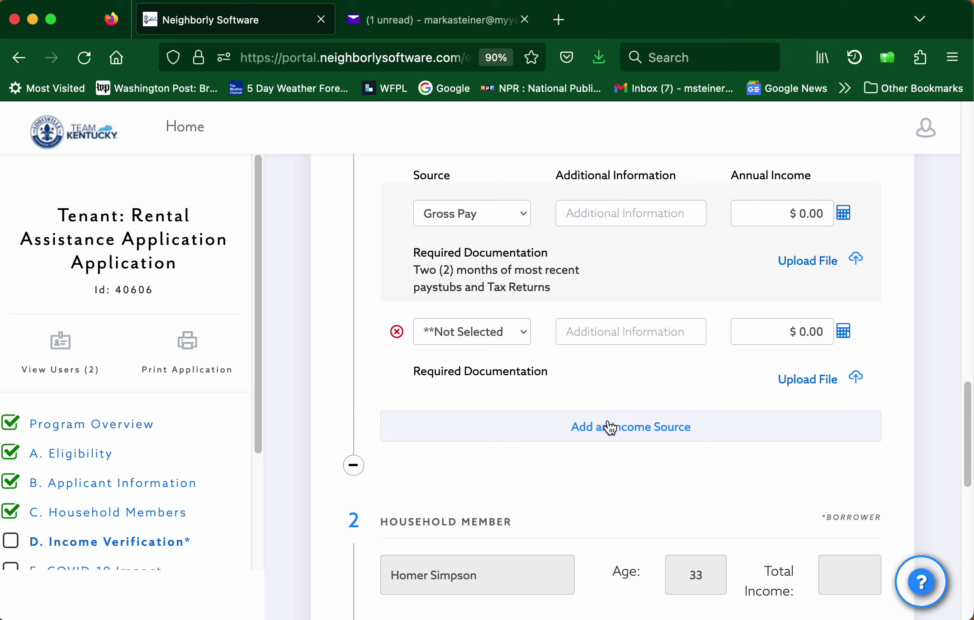
left_click(490, 331)
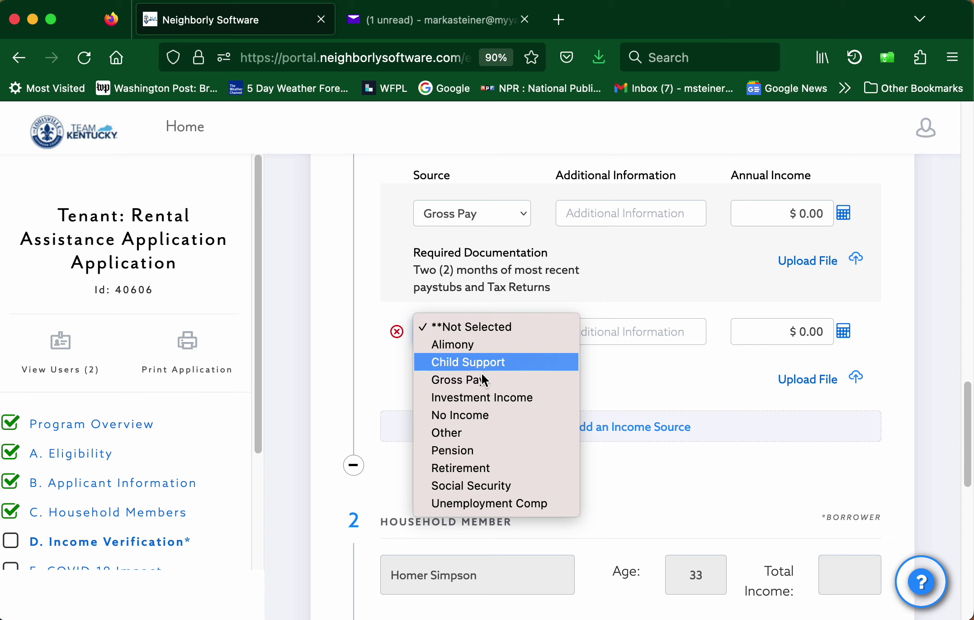
left_click(488, 451)
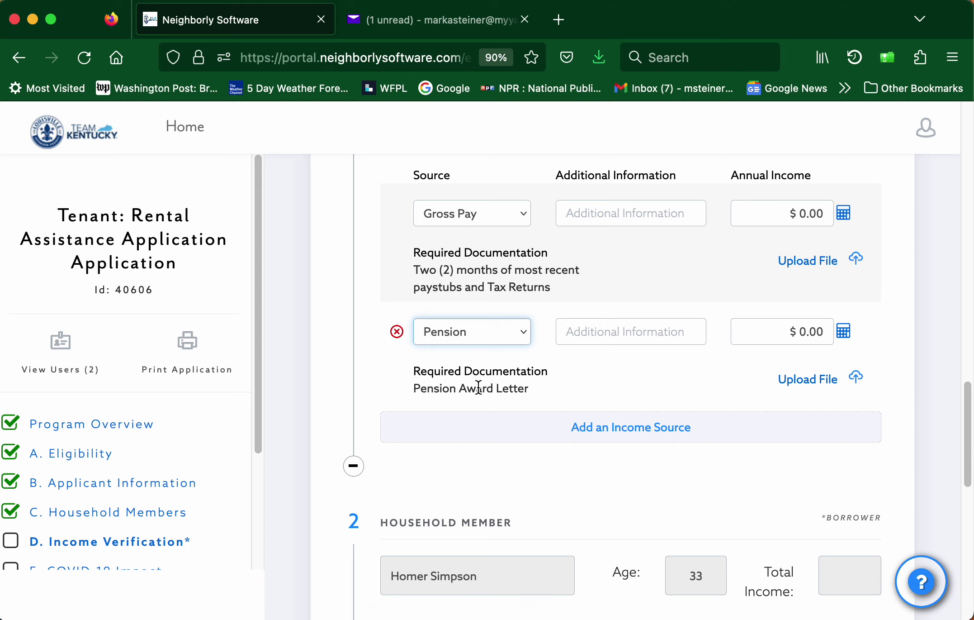
Delete the Pension income source from the first member.
left_click(397, 331)
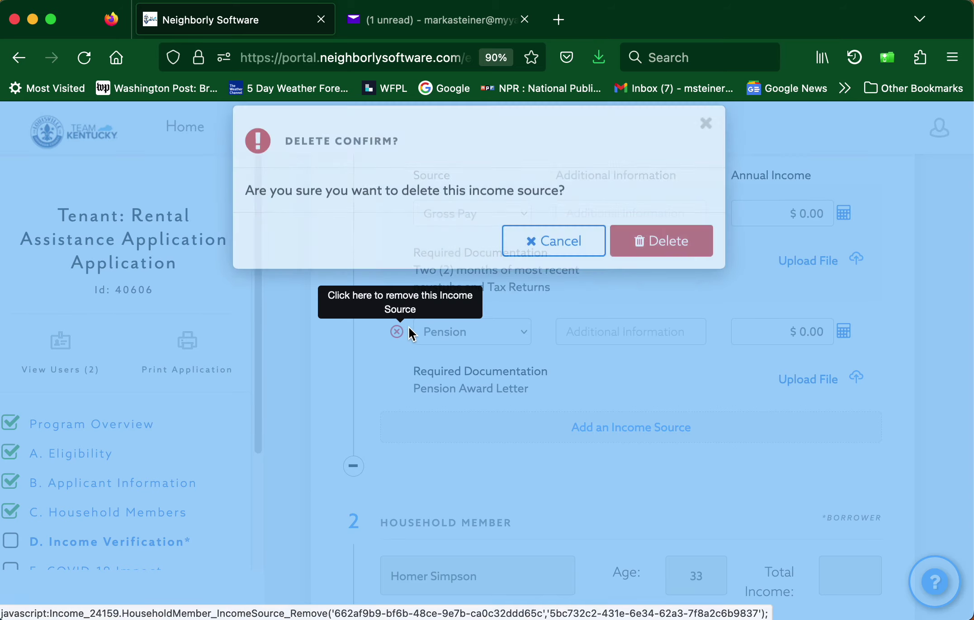
left_click(625, 263)
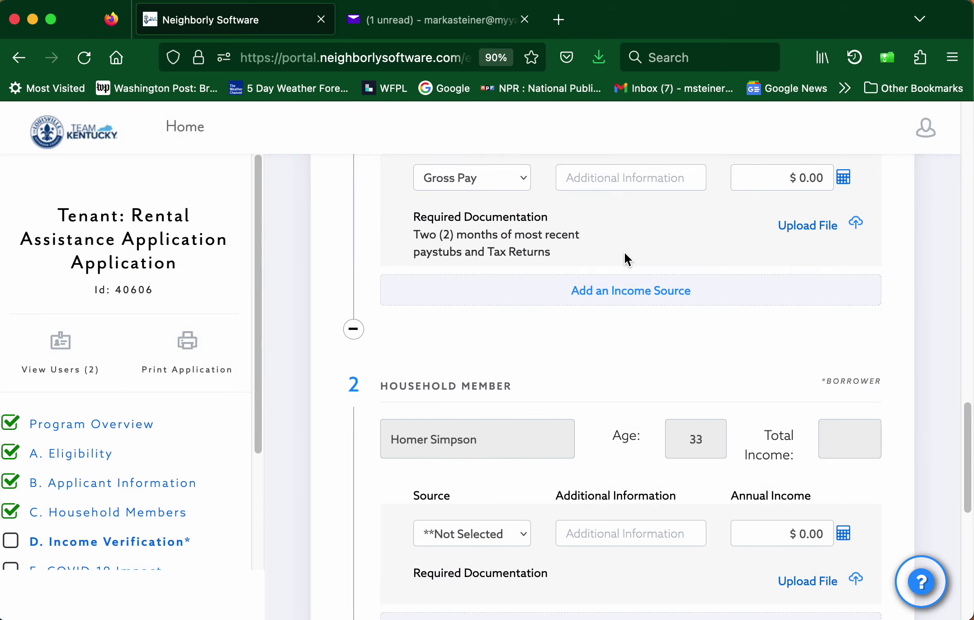
scroll(629, 316, "up", 5)
scroll(627, 309, "down", 9)
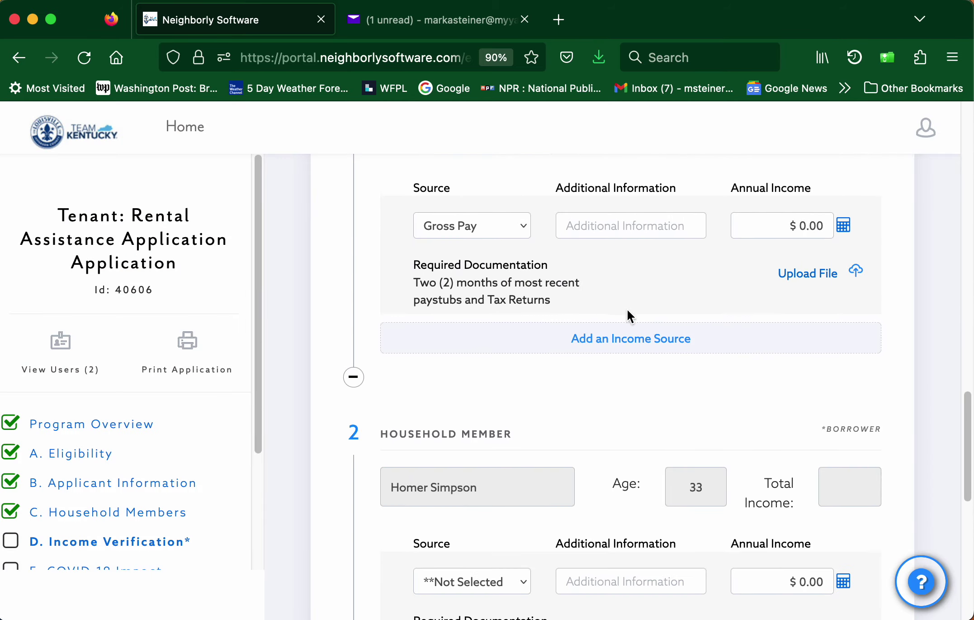
scroll(627, 309, "up", 10)
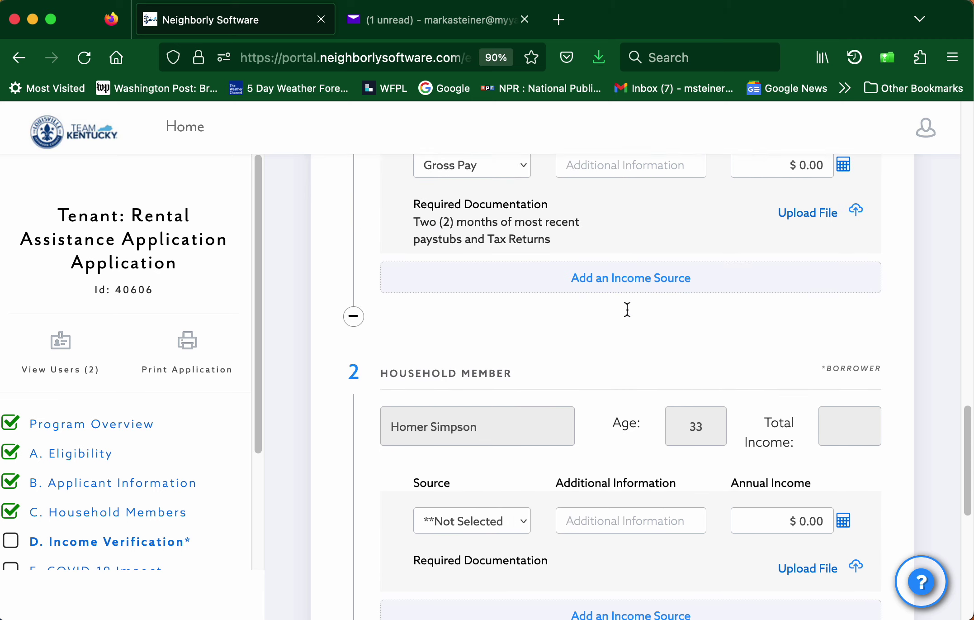
scroll(627, 309, "down", 12)
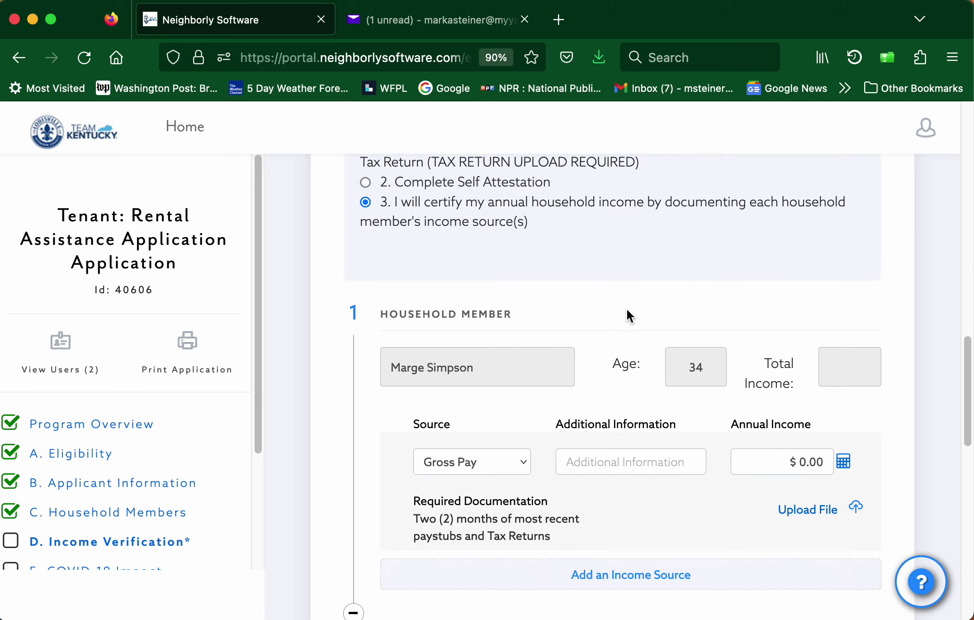
scroll(627, 309, "down", 5)
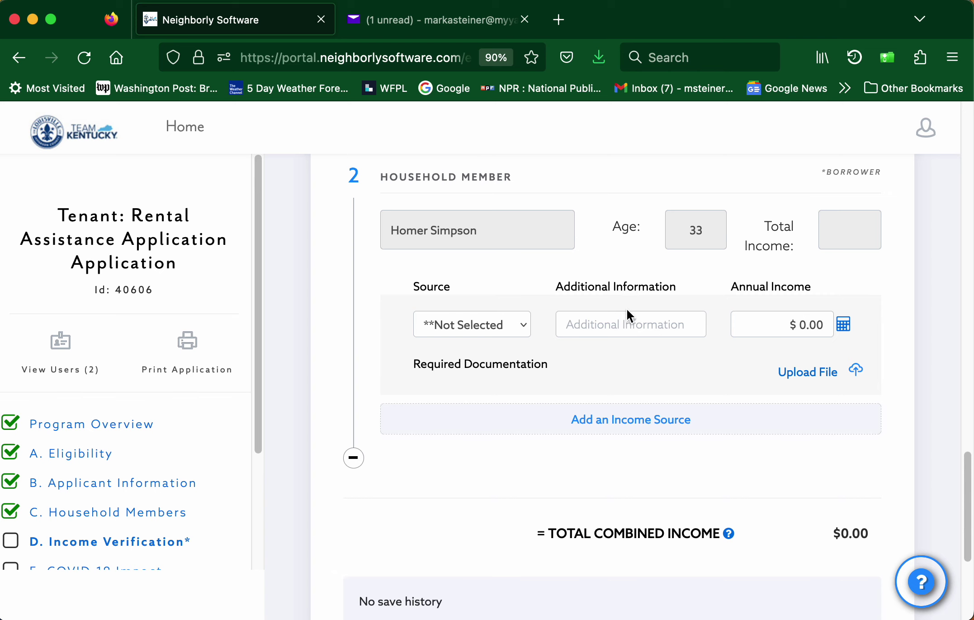
scroll(627, 310, "up", 15)
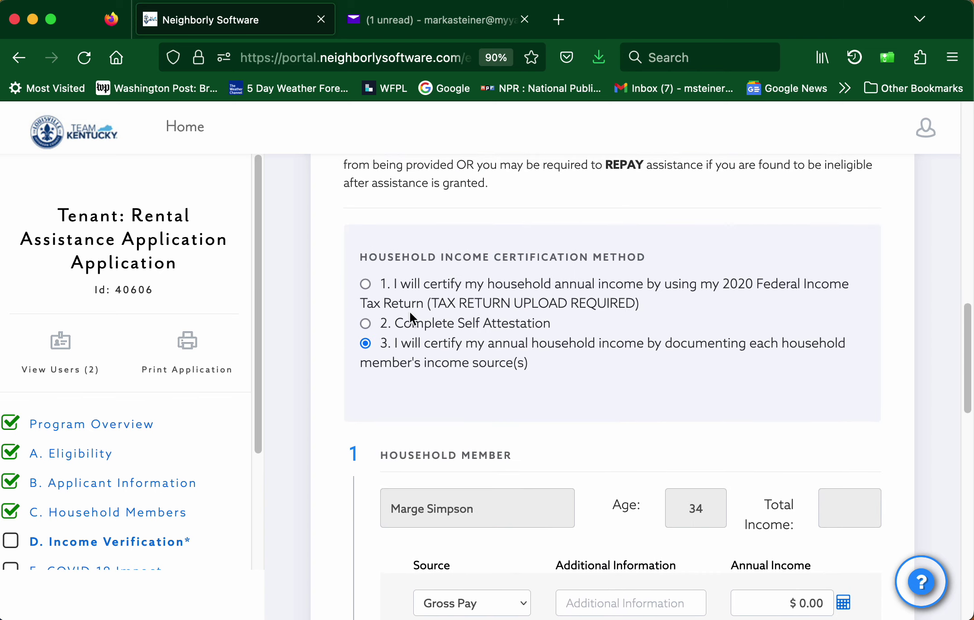
Reselect '2. Complete Self Attestation' and complete Income Verification.
left_click(366, 323)
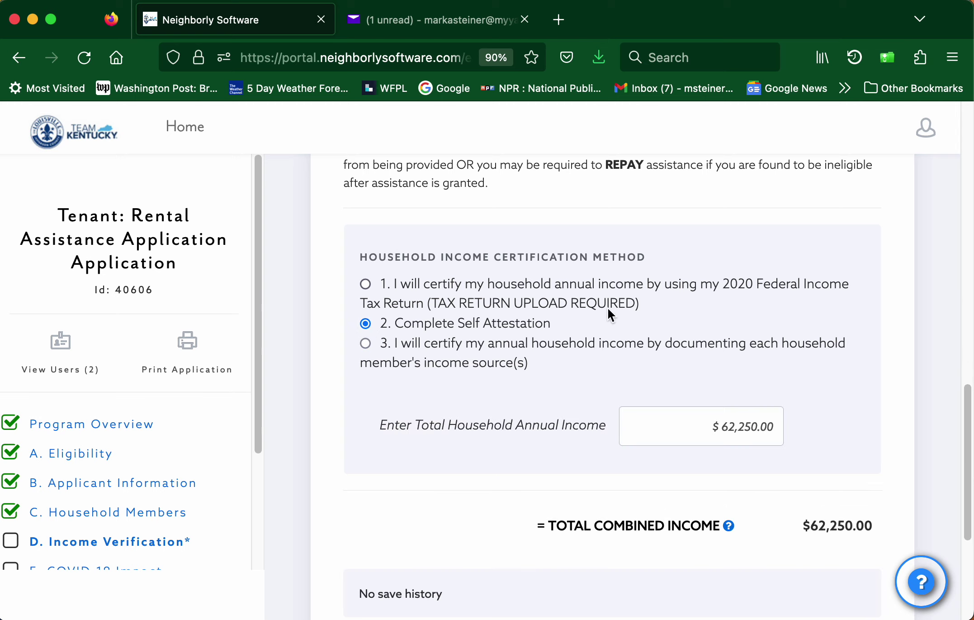
scroll(609, 312, "down", 3)
left_click(690, 508)
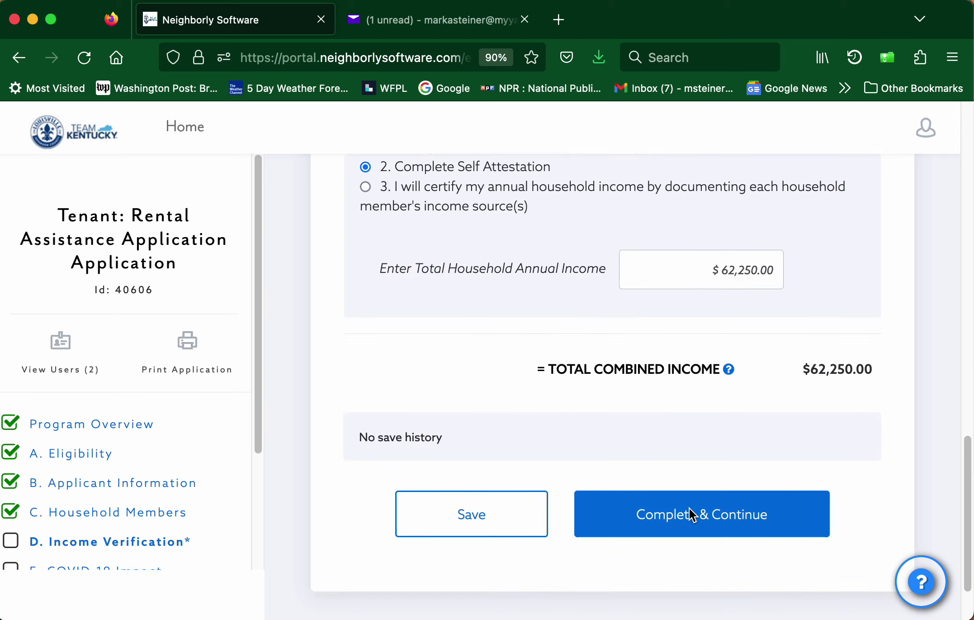
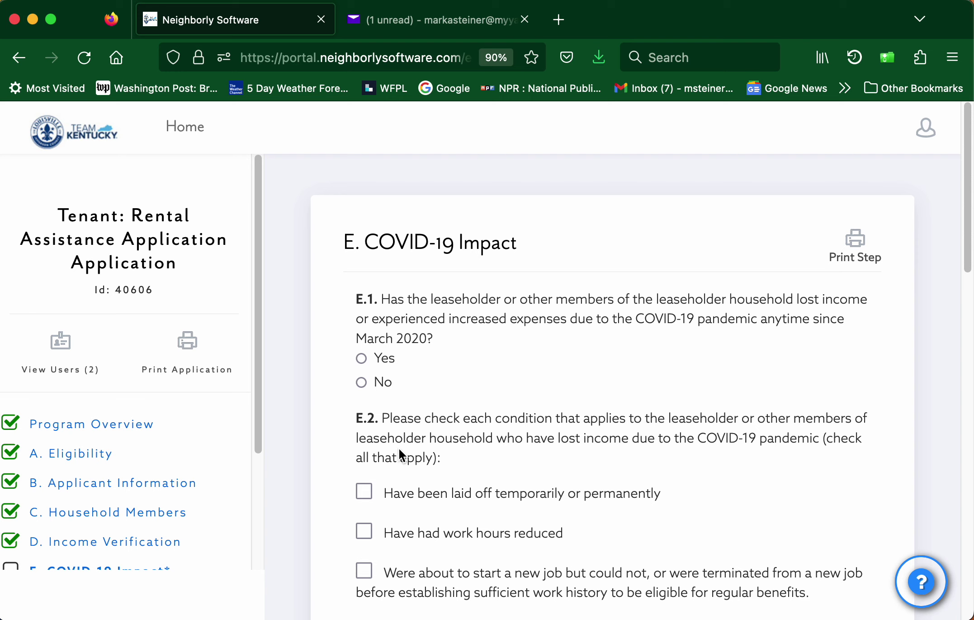
Check the E.2 boxes for an unexpected COVID medical expense and caring for a sick person.
scroll(399, 449, "down", 3)
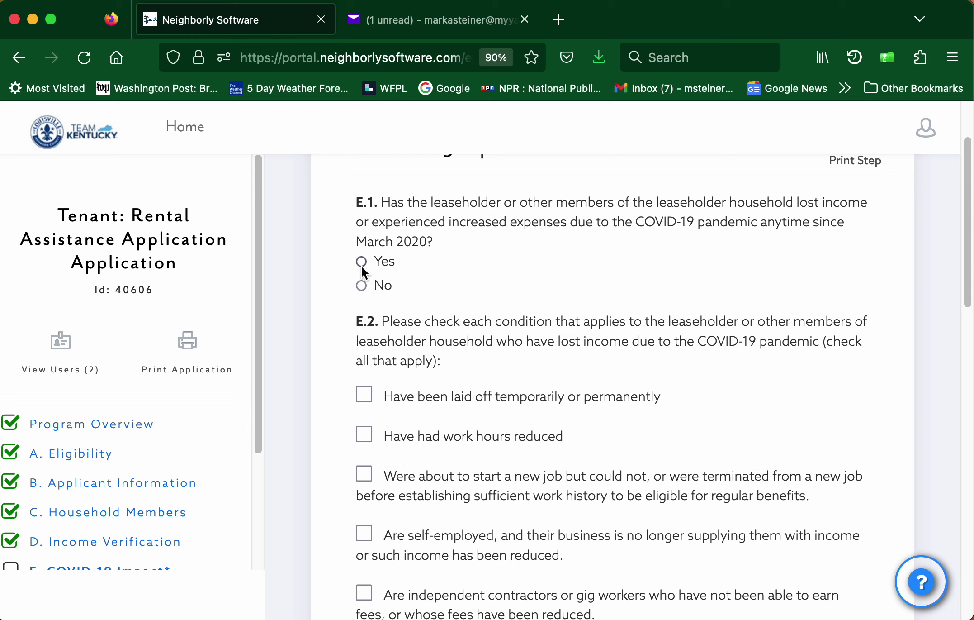
scroll(540, 262, "down", 4)
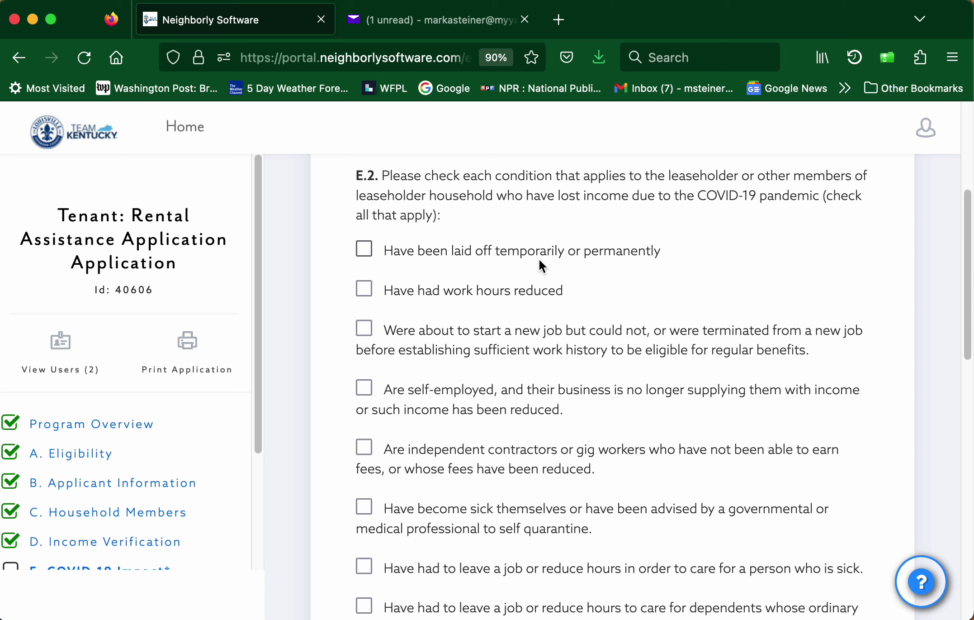
scroll(539, 260, "down", 2)
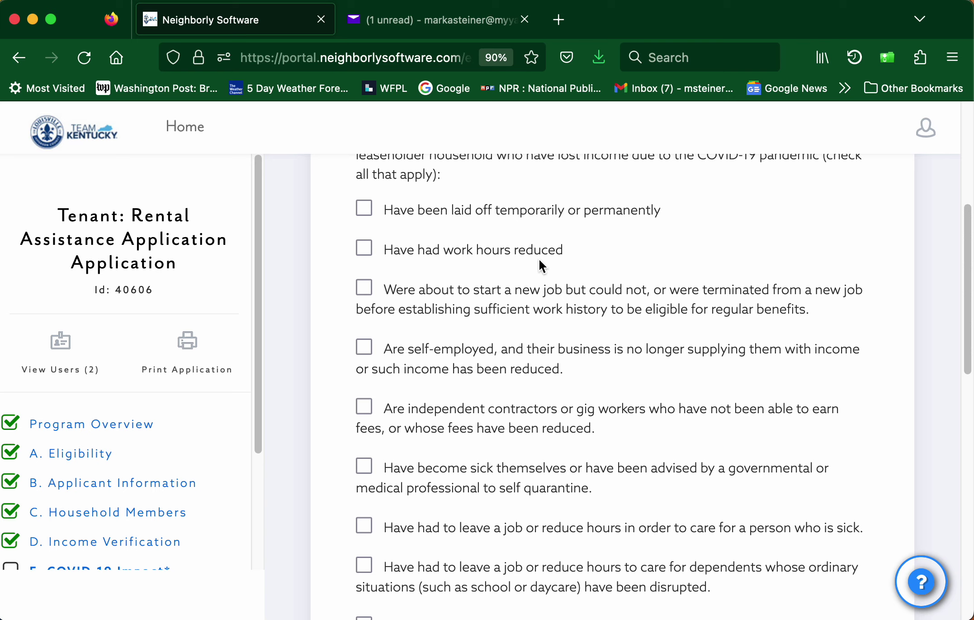
scroll(539, 259, "down", 2)
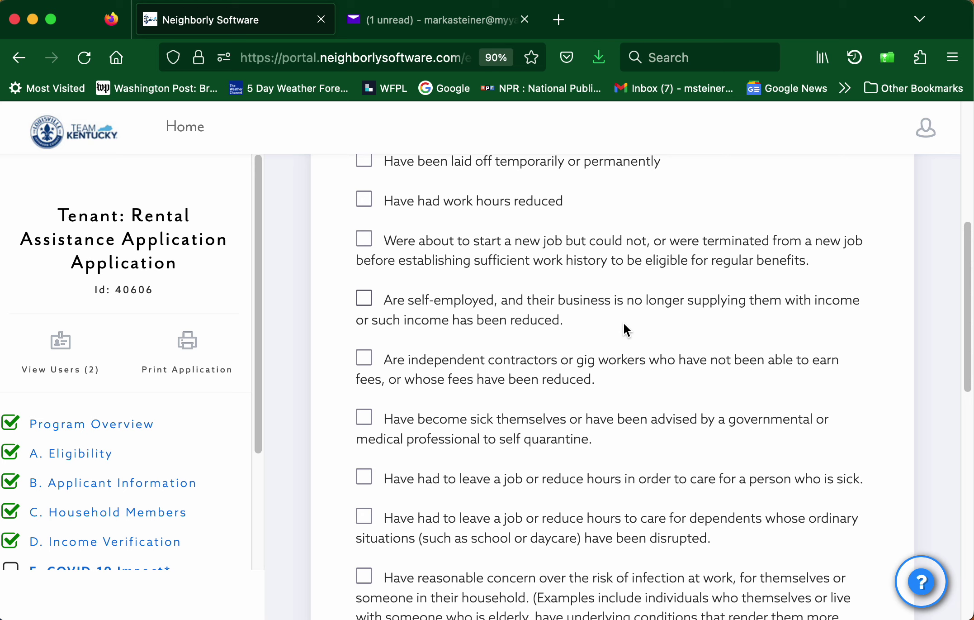
scroll(624, 323, "down", 2)
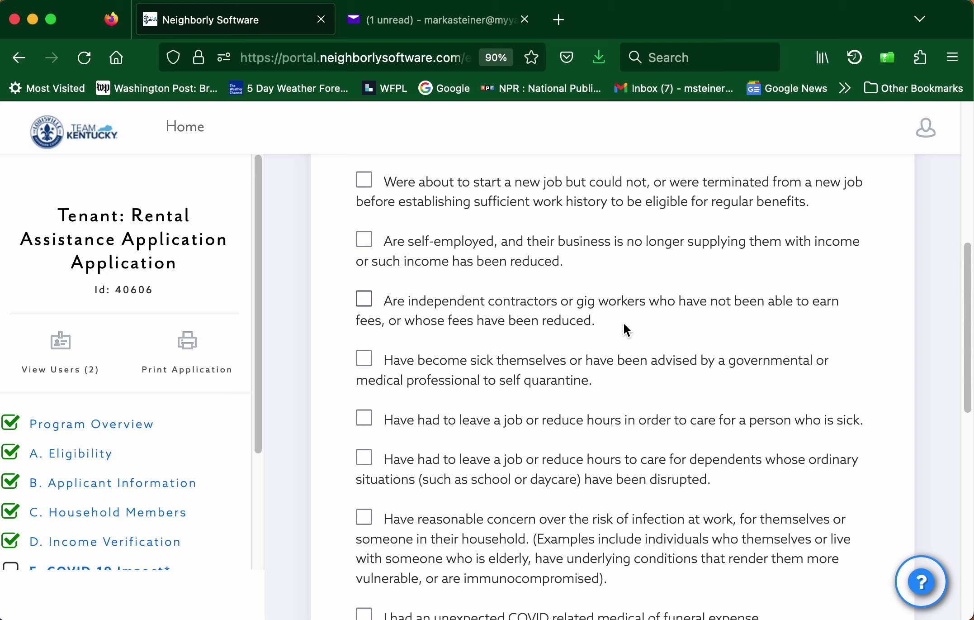
scroll(624, 323, "down", 3)
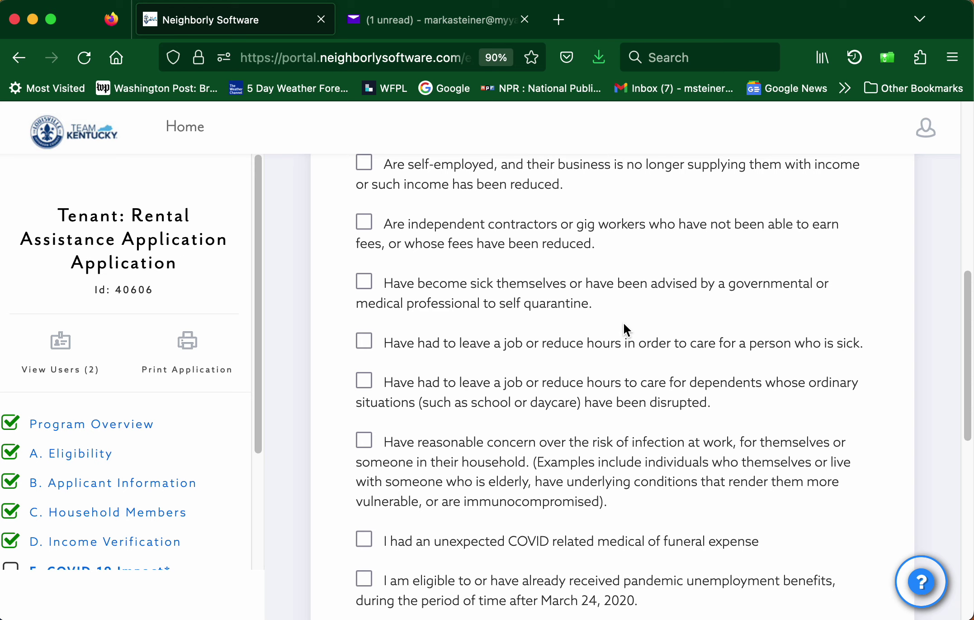
scroll(624, 324, "down", 2)
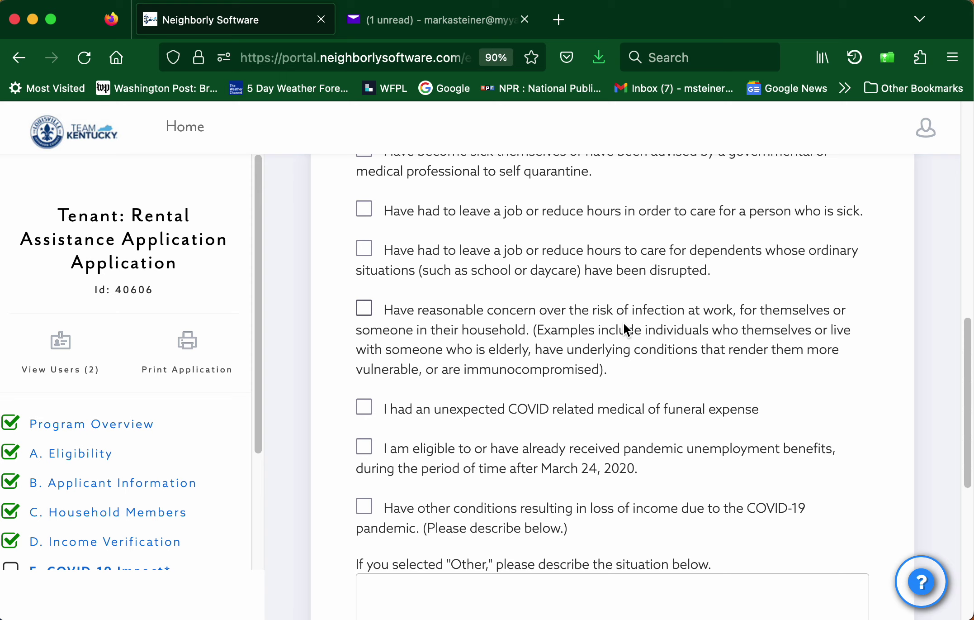
scroll(625, 329, "down", 5)
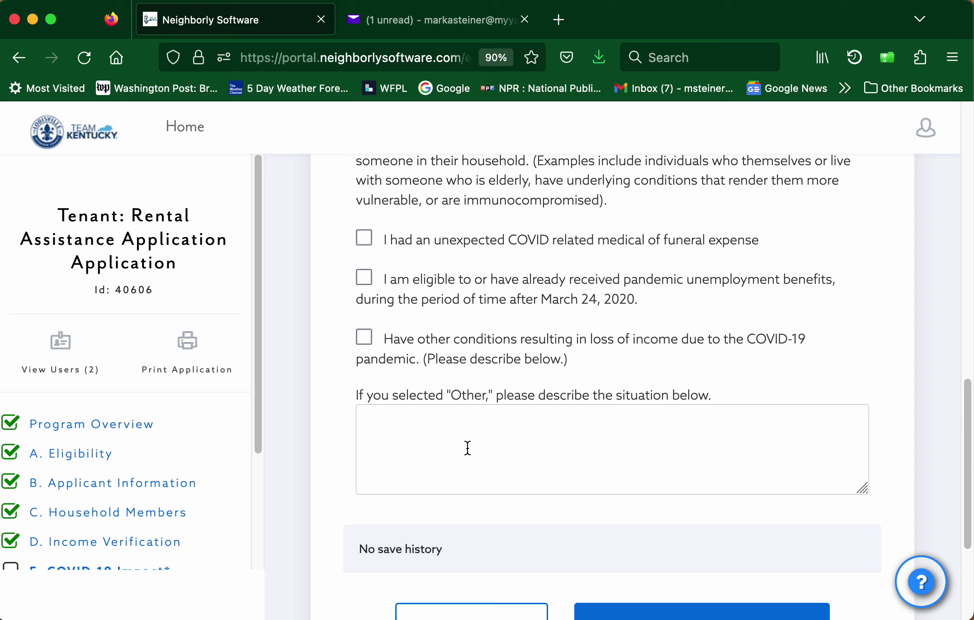
scroll(466, 447, "up", 3)
scroll(467, 447, "up", 1)
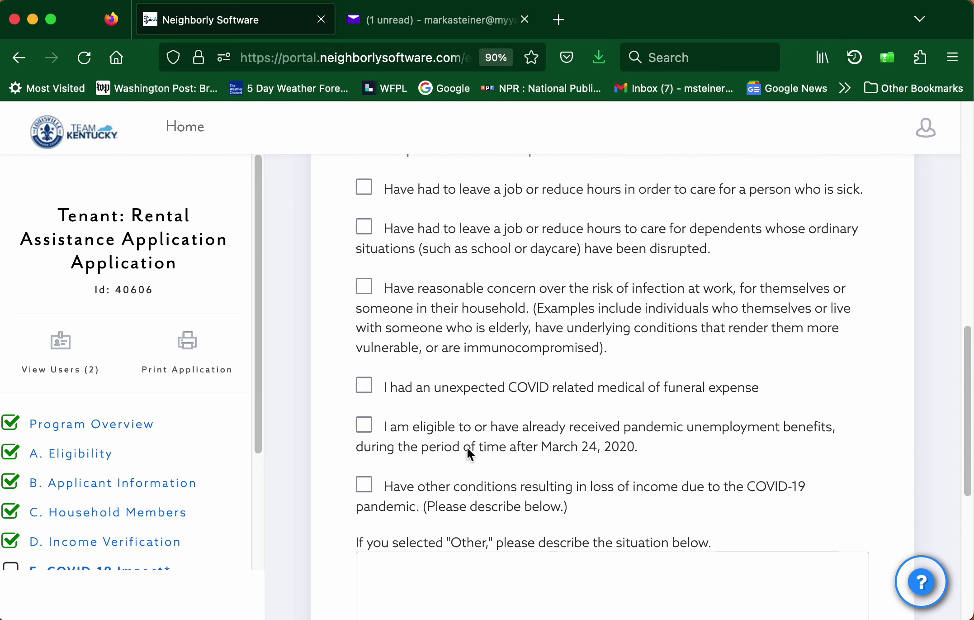
left_click(364, 387)
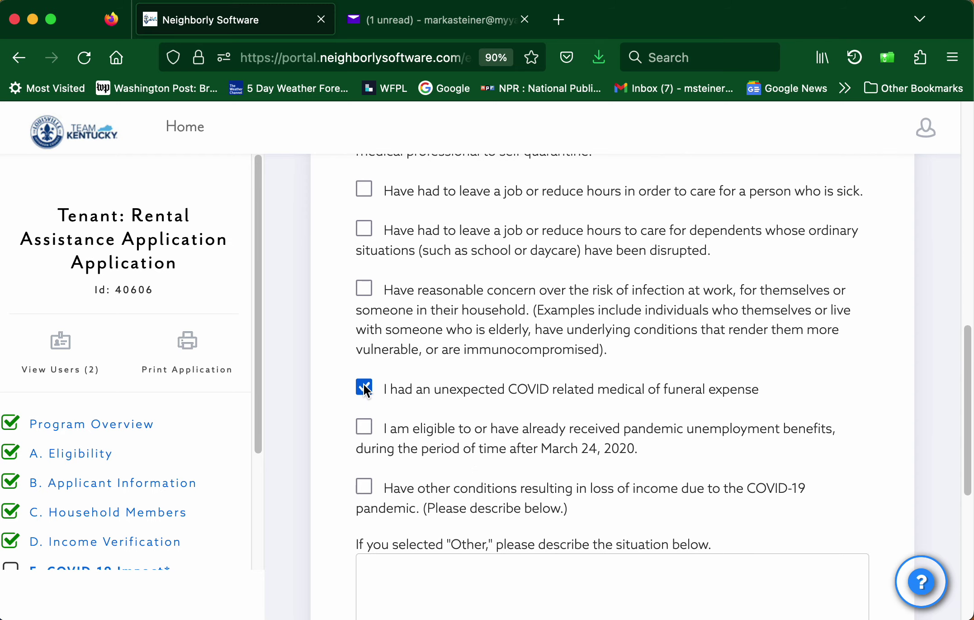
scroll(364, 387, "up", 5)
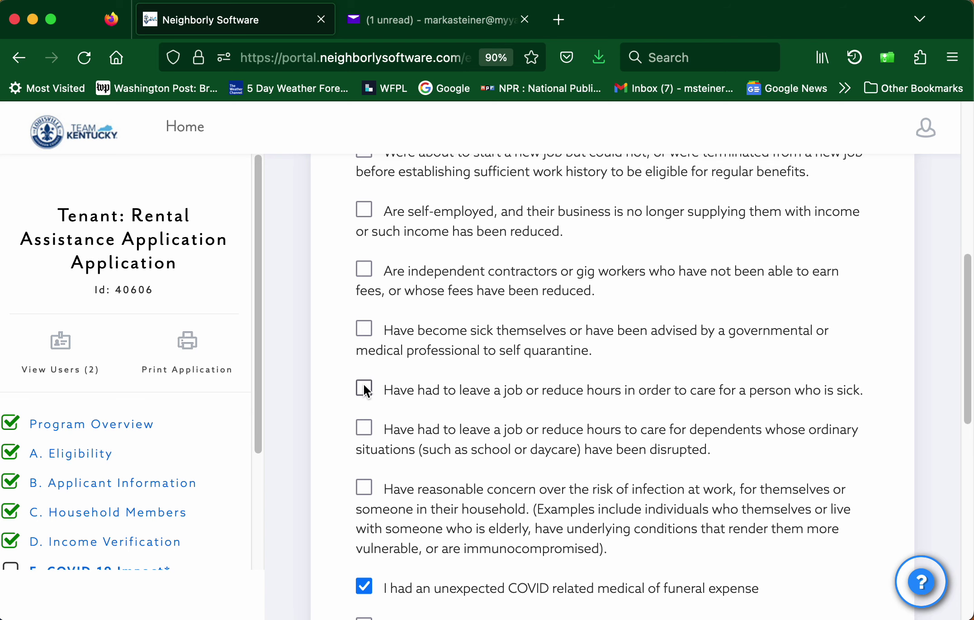
left_click(364, 388)
Complete the COVID-19 Impact step to reach F. Assistance Request.
scroll(364, 389, "up", 4)
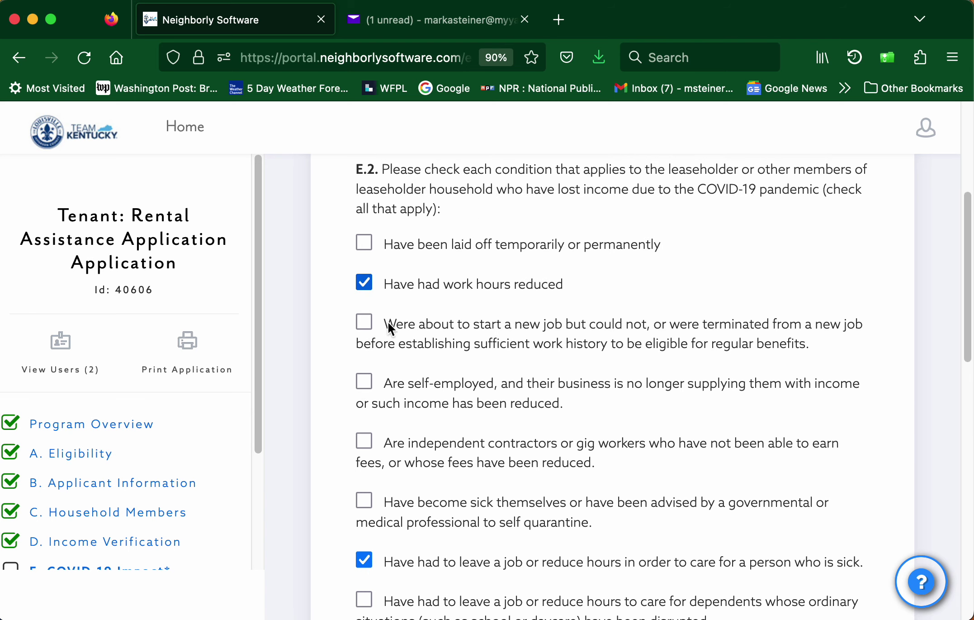
scroll(421, 410, "down", 15)
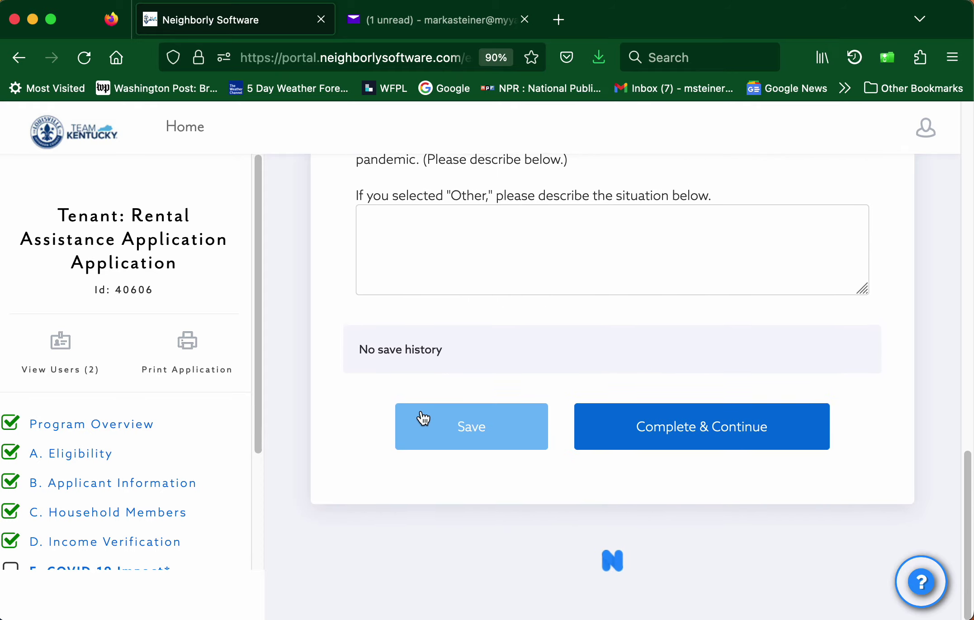
scroll(545, 209, "up", 2)
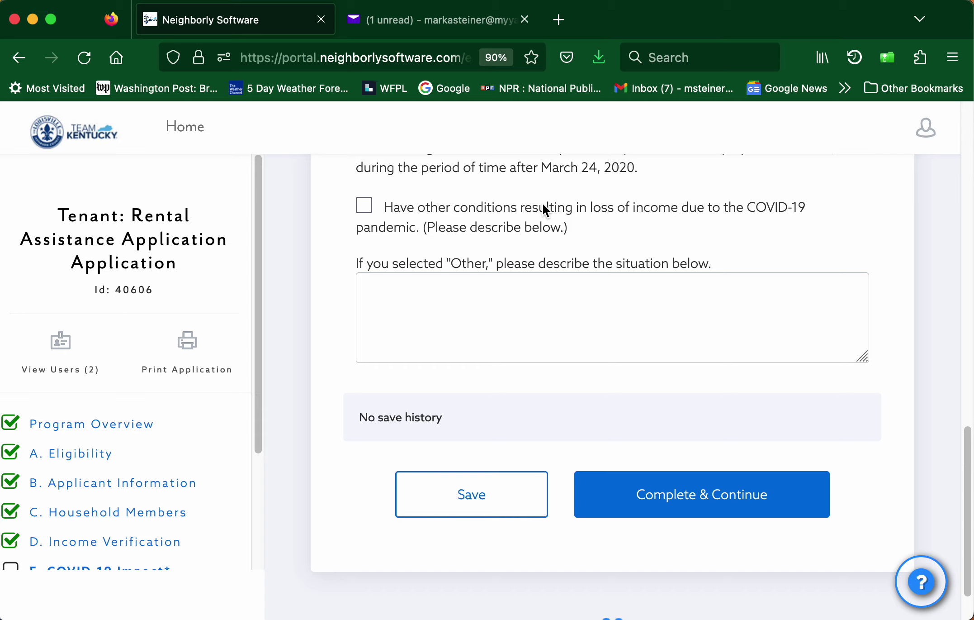
left_click(721, 496)
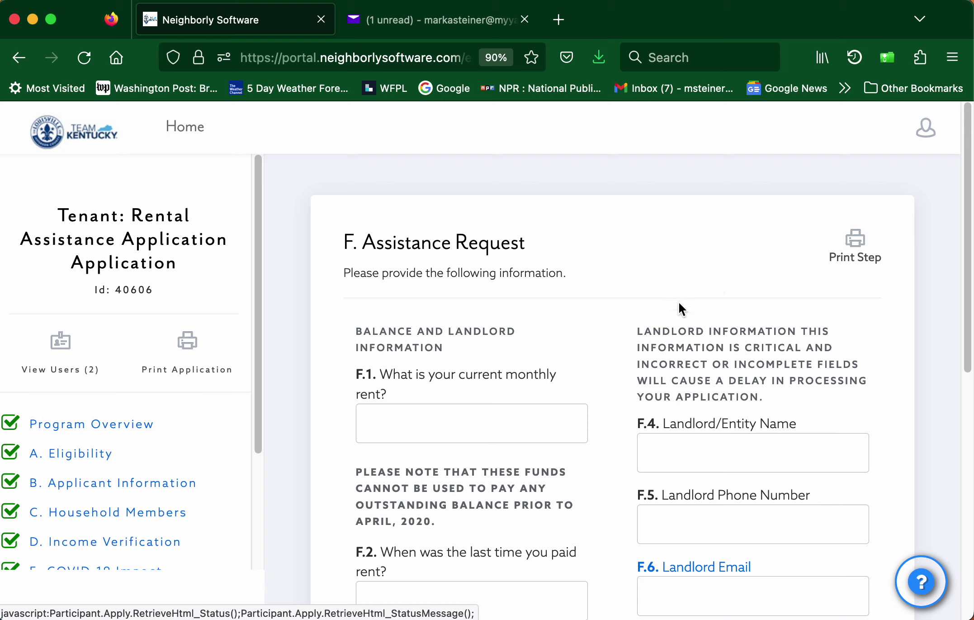
Enter monthly rent 1350, last payment July 2023, and 4,150 rent owed.
left_click(489, 422)
type("1350")
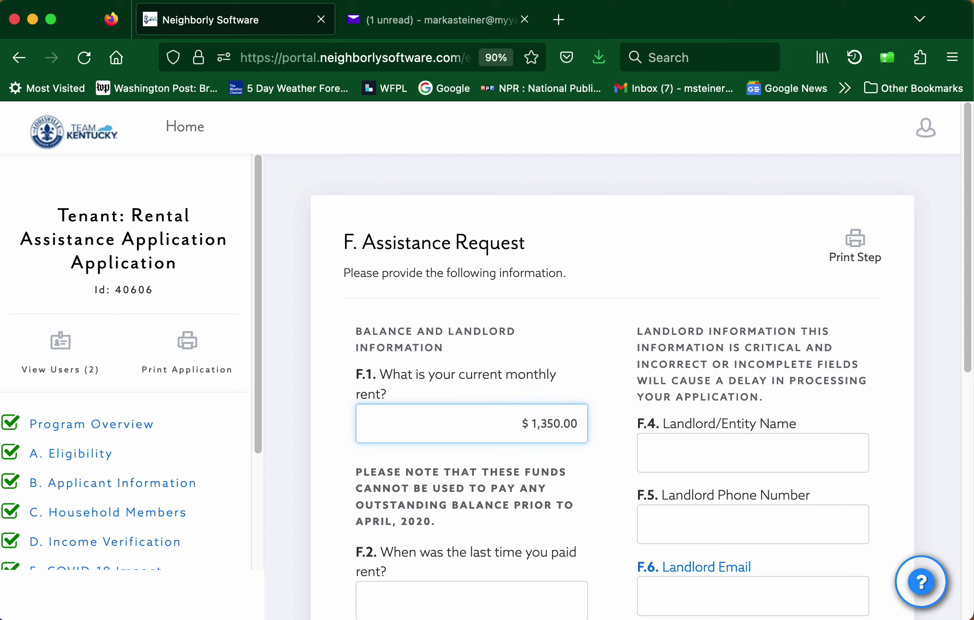
scroll(498, 451, "down", 5)
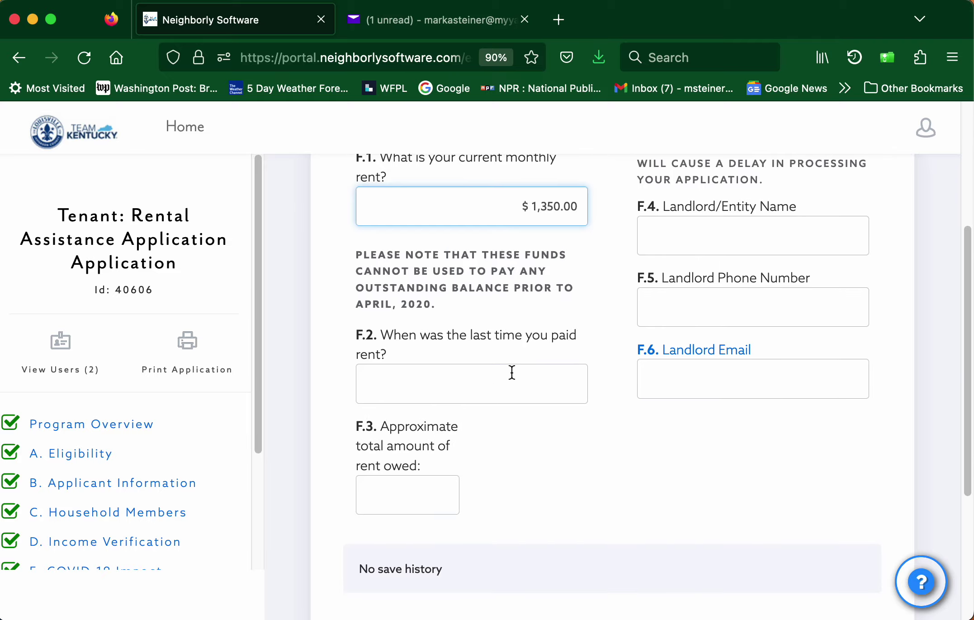
left_click(512, 371)
type("Ju,ly")
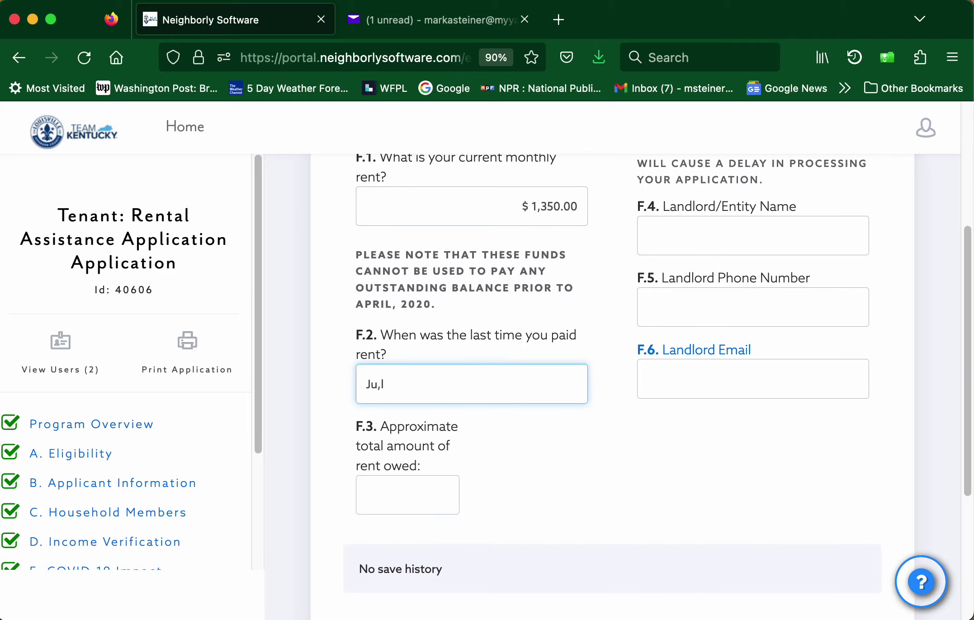
key("BackSpace")
key("BackSpace")
key("BackSpace")
type("ly 2023")
left_click(424, 487)
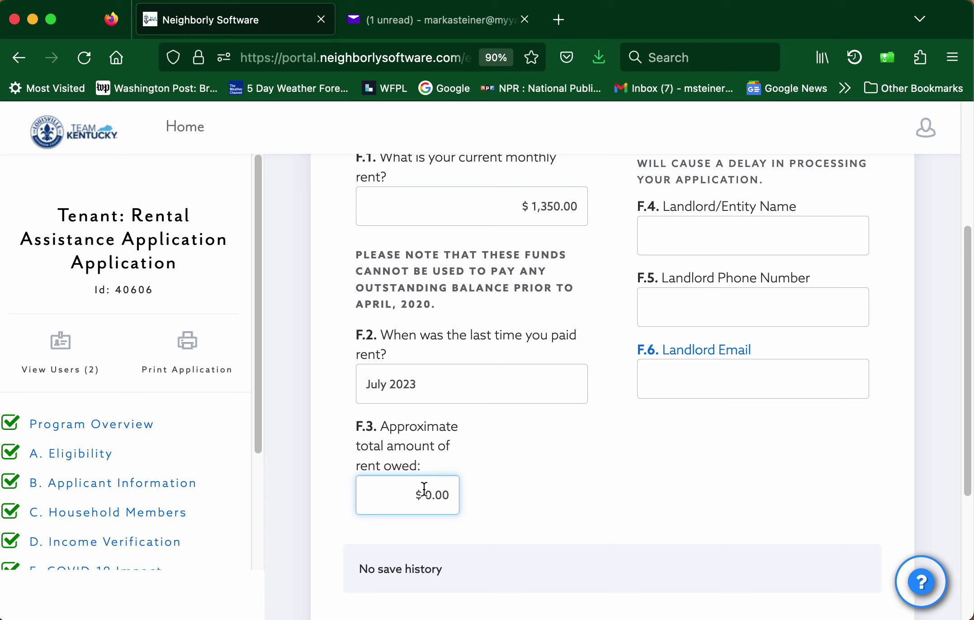
type("4,150")
scroll(545, 503, "down", 3)
scroll(546, 504, "up", 5)
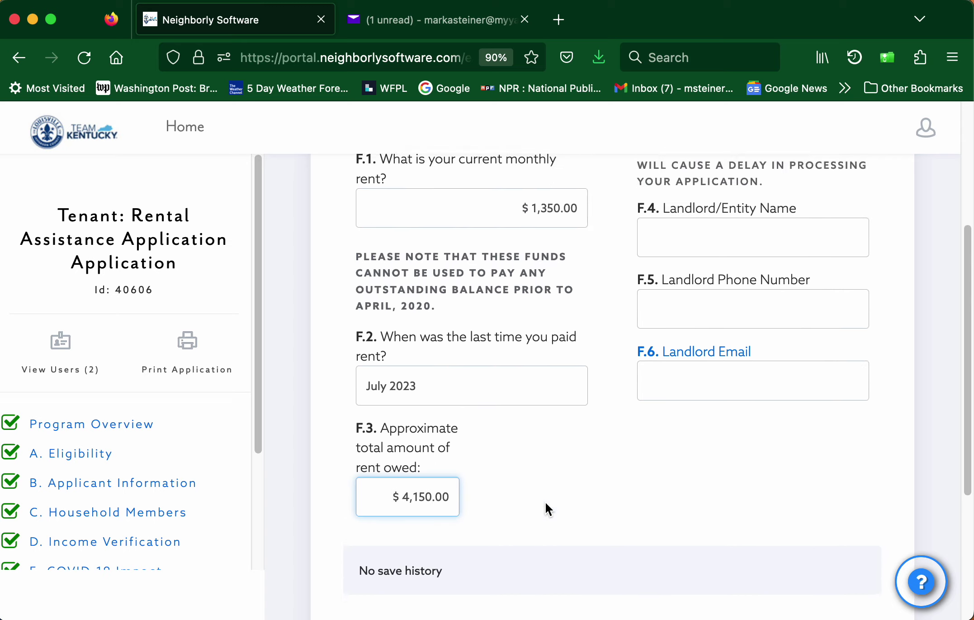
scroll(546, 503, "up", 4)
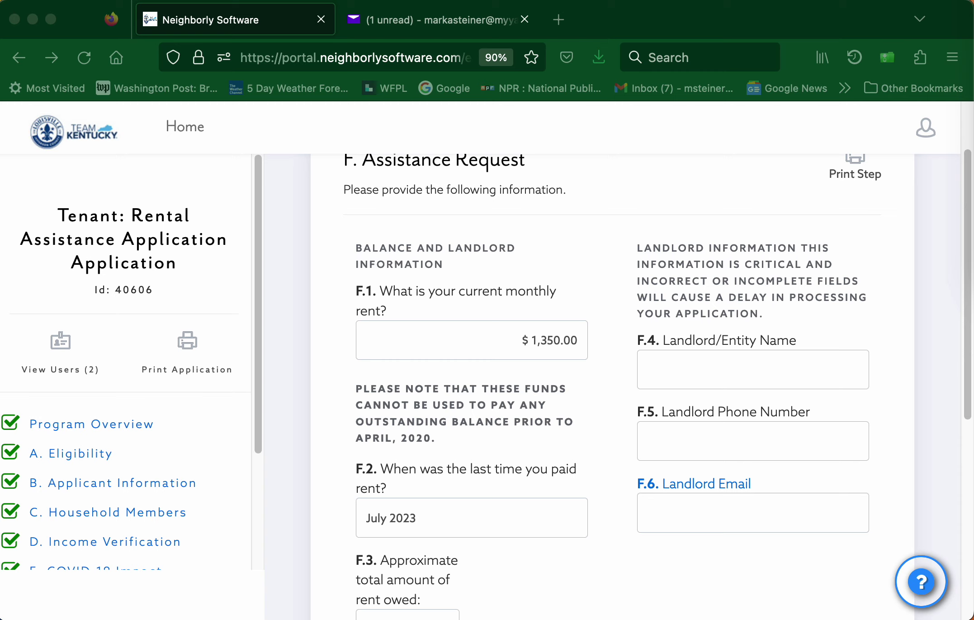
Paste the landlord's name, remove stray digits, and enter the landlord's phone number.
left_click(725, 366)
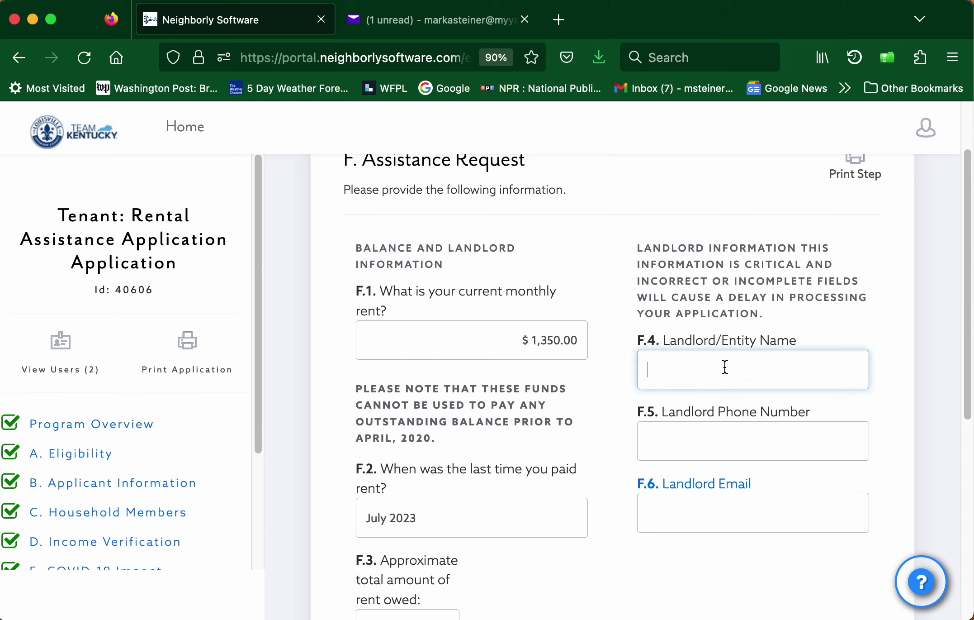
type("Montgomery Burns")
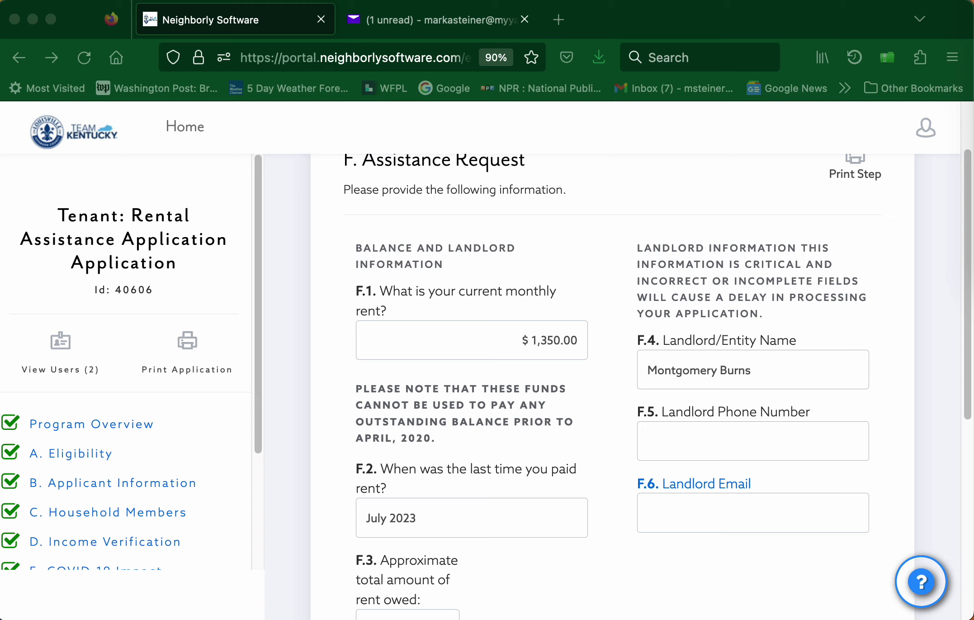
key("super+Tab")
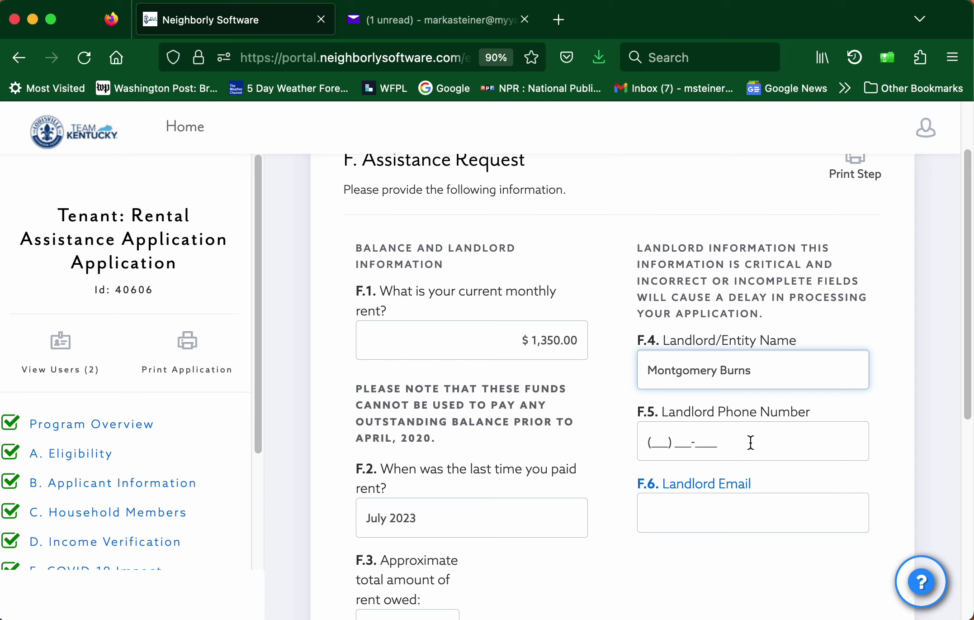
left_click_drag(832, 367, 753, 372)
key("super+c")
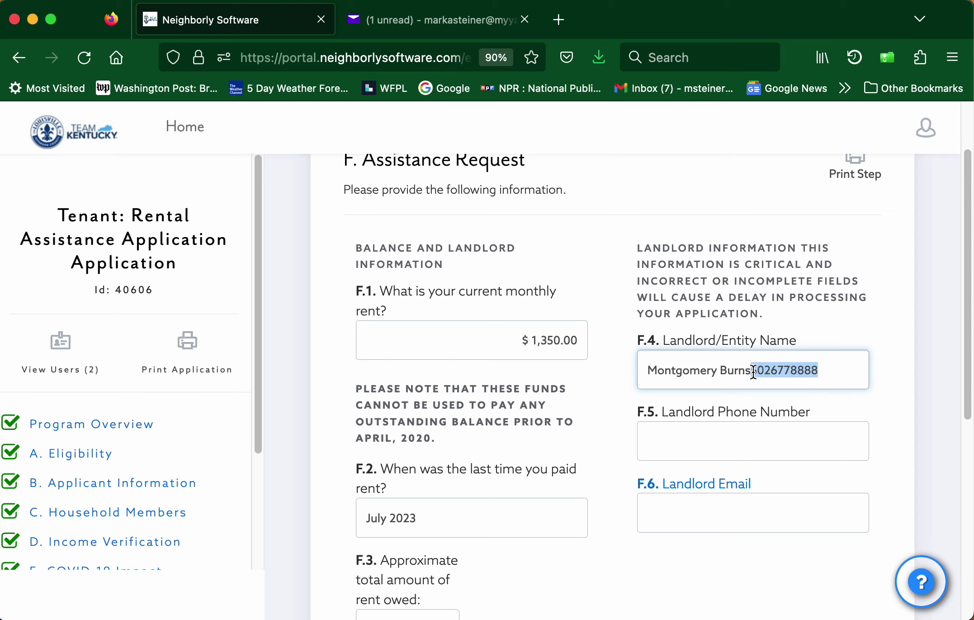
key("BackSpace")
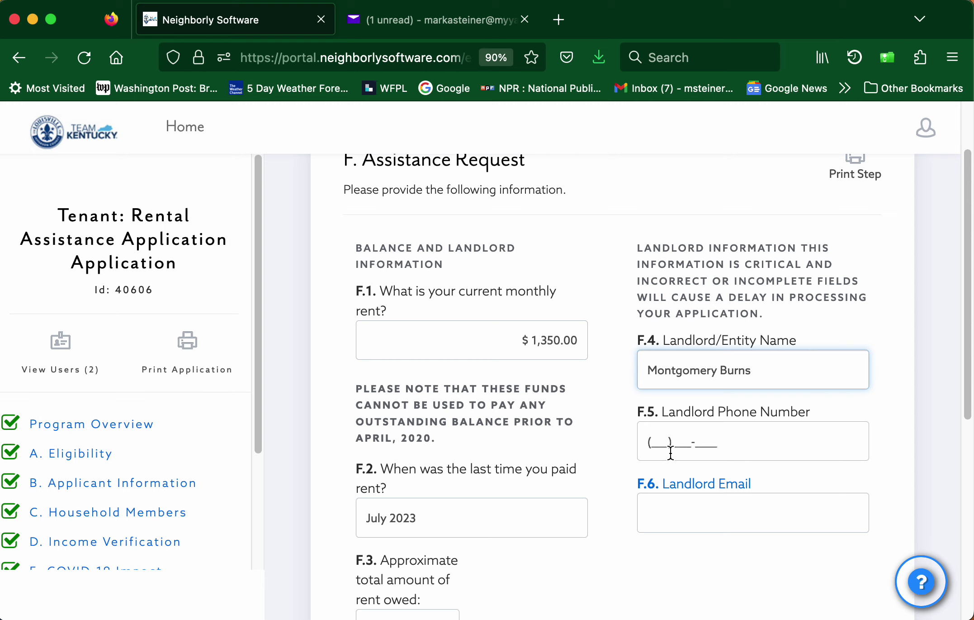
left_click(670, 451)
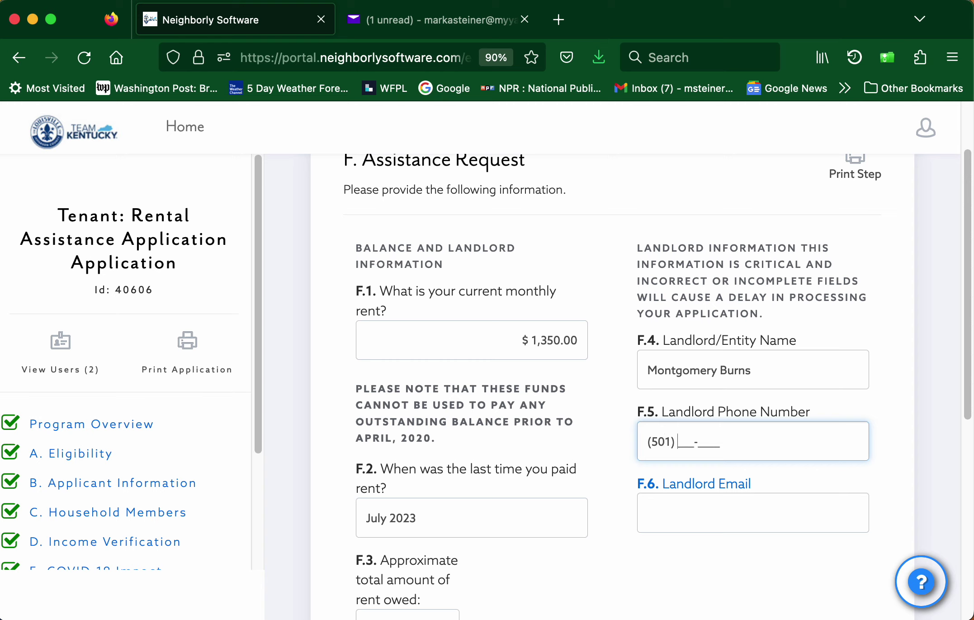
Replace a wrongly pasted value with the landlord's e-mail address in Landlord Email.
left_click(677, 525)
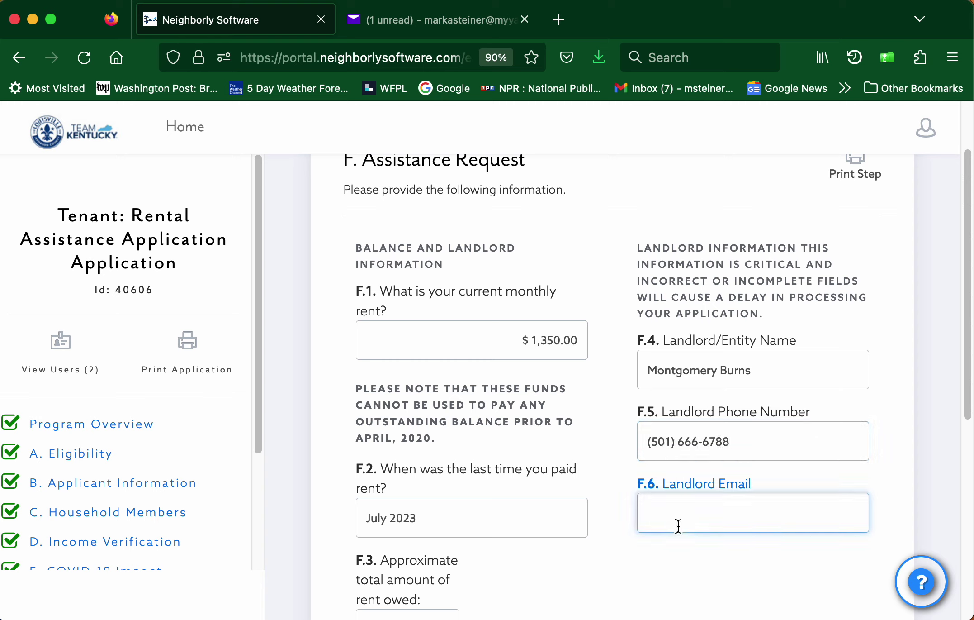
key("super+v")
left_click_drag(798, 519, 625, 515)
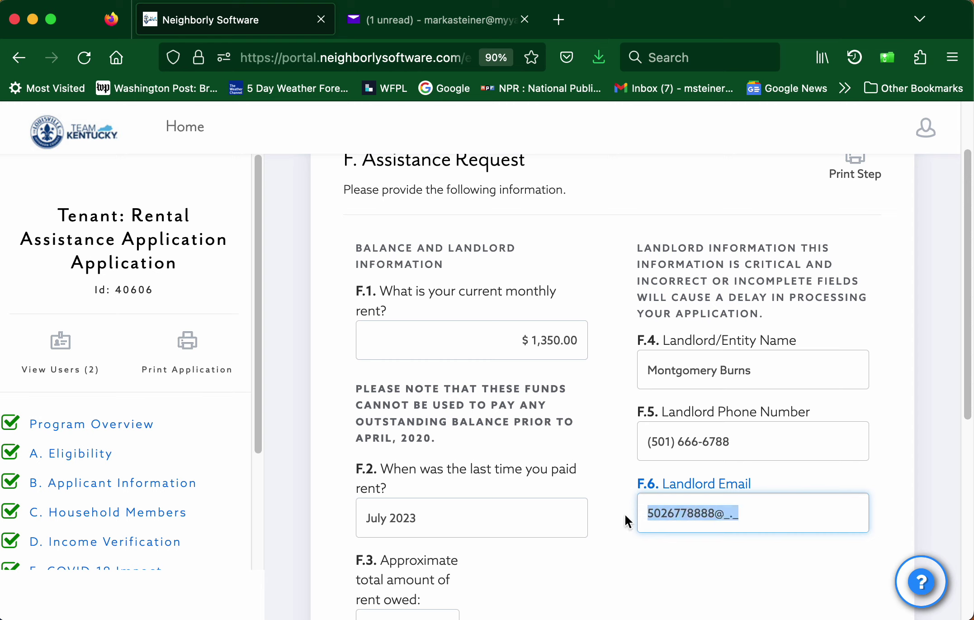
key("BackSpace")
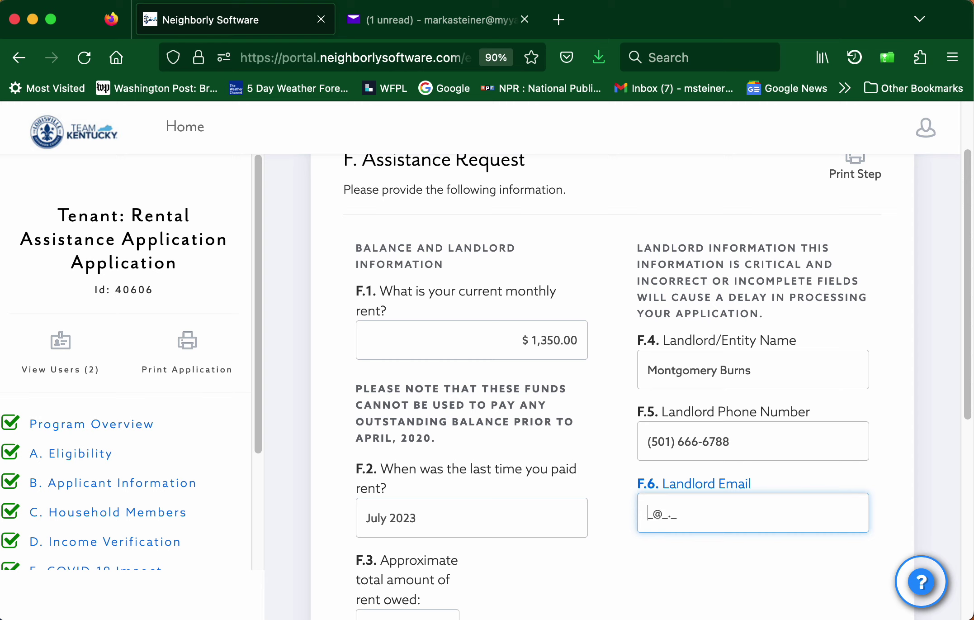
right_click(874, 84)
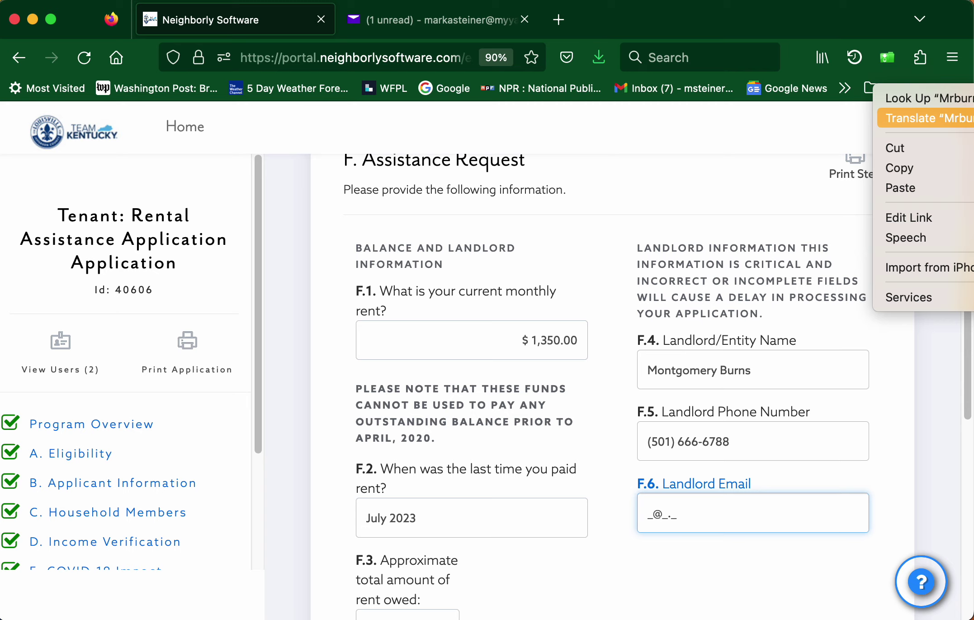
left_click(591, 573)
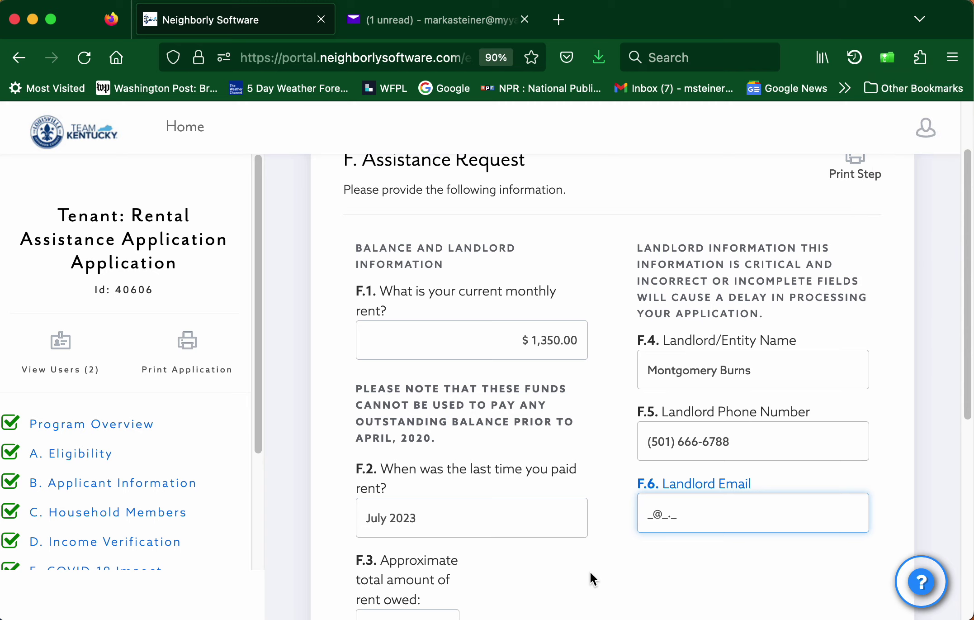
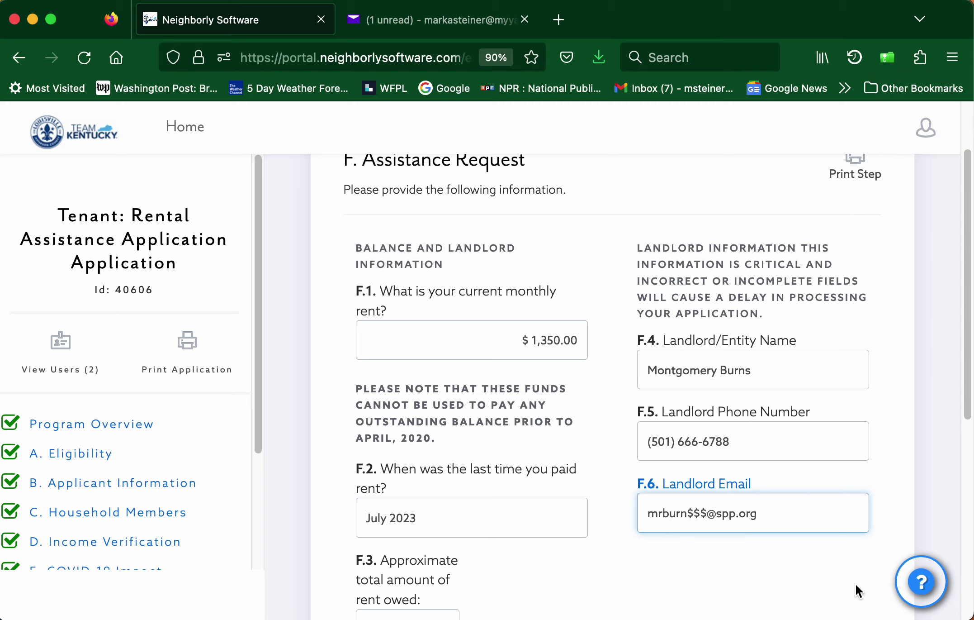
scroll(803, 579, "down", 7)
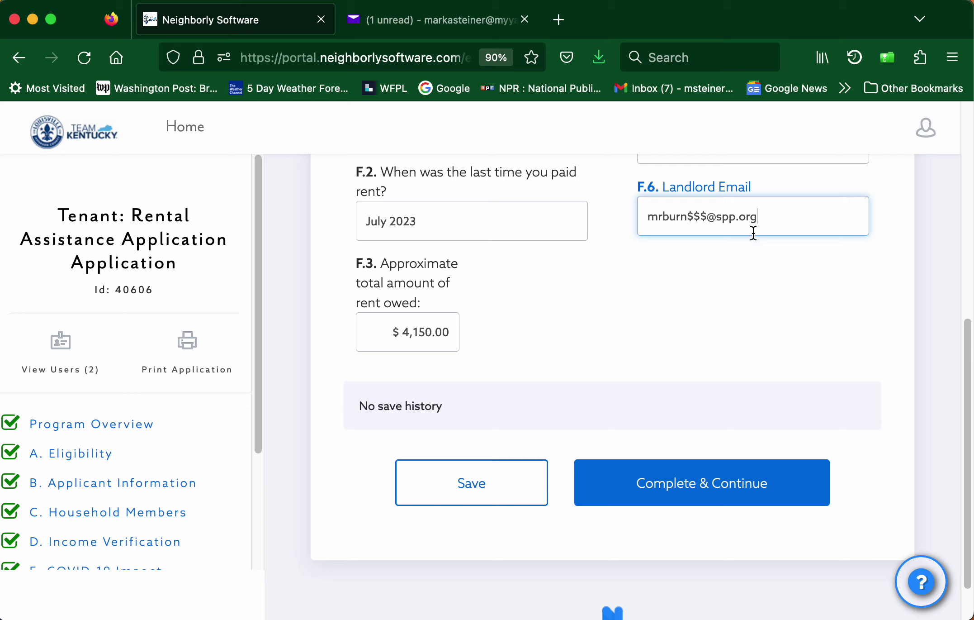
Complete section F, Balance and Landlord Information, to open G. Prior Assistance Received.
left_click(681, 491)
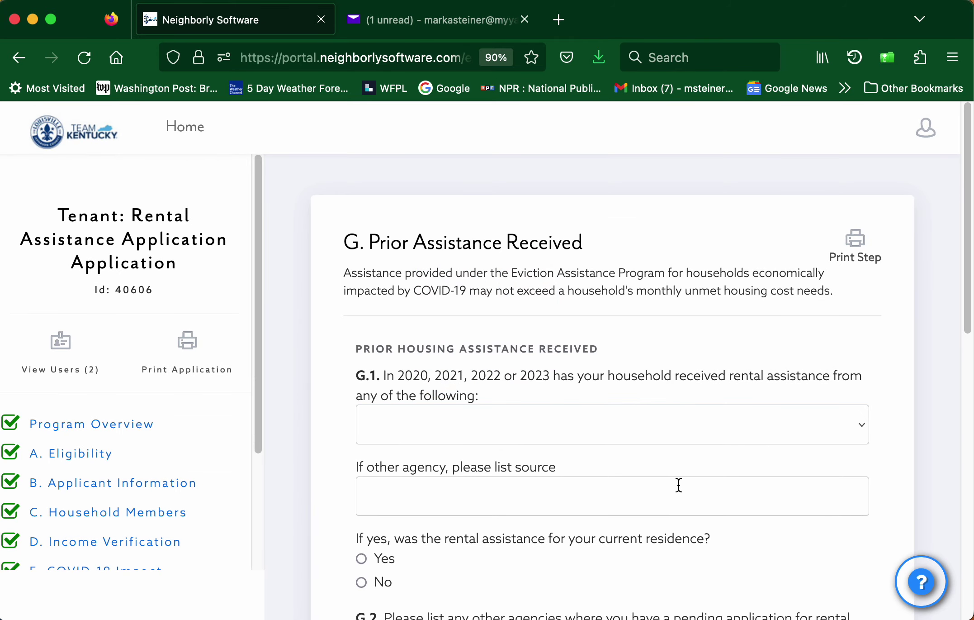
scroll(192, 453, "down", 5)
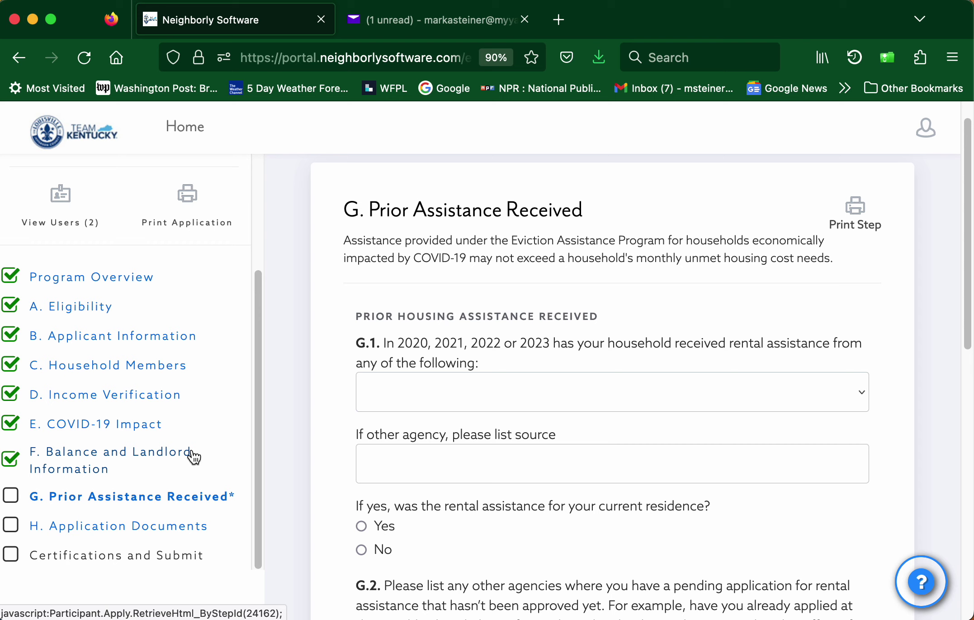
Try 'Did not receive' and LRAN for G.1, then pick Area Community Ministries.
left_click(519, 387)
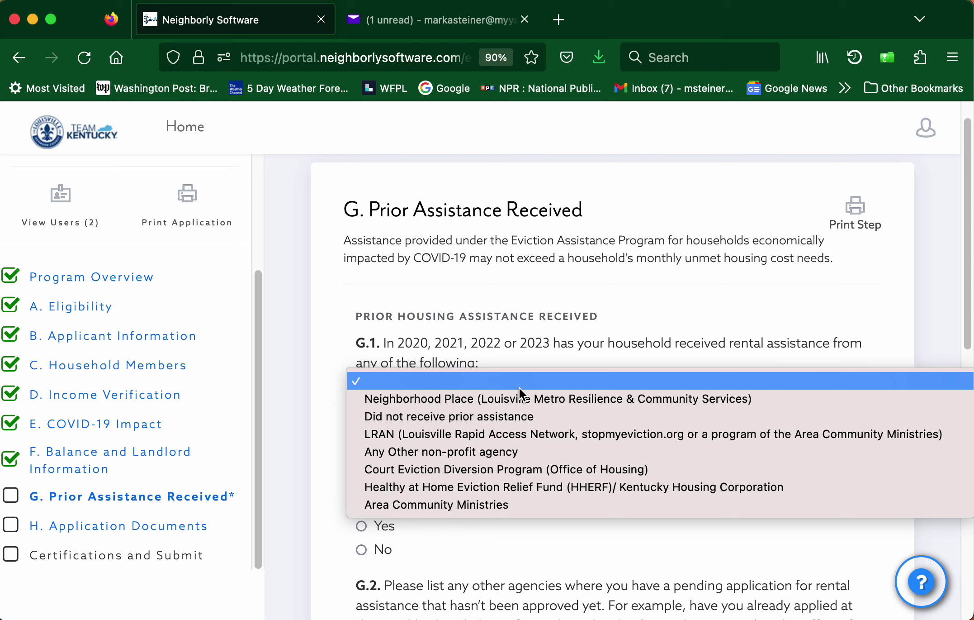
left_click(510, 419)
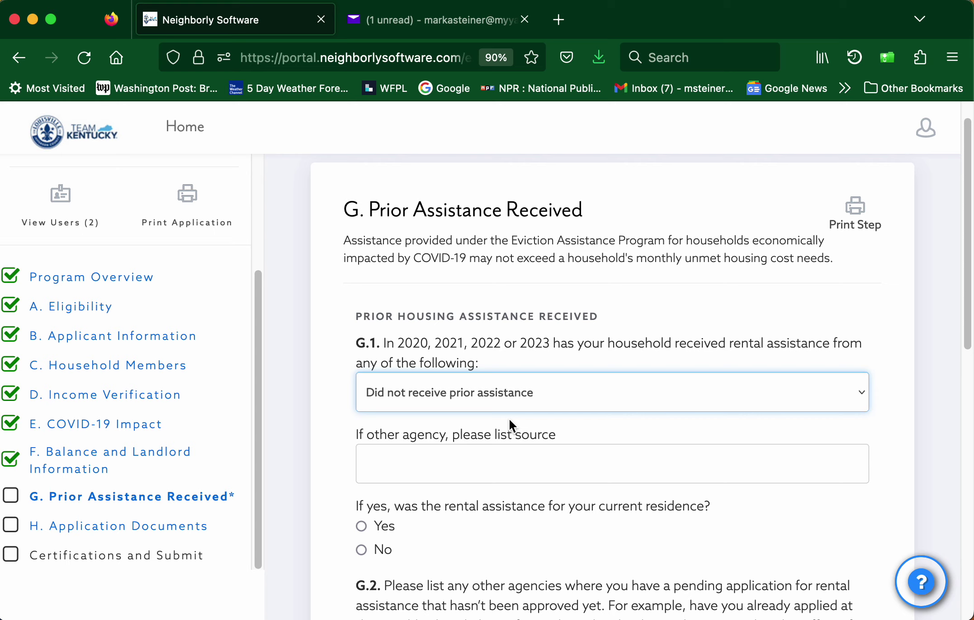
left_click(540, 388)
left_click(541, 390)
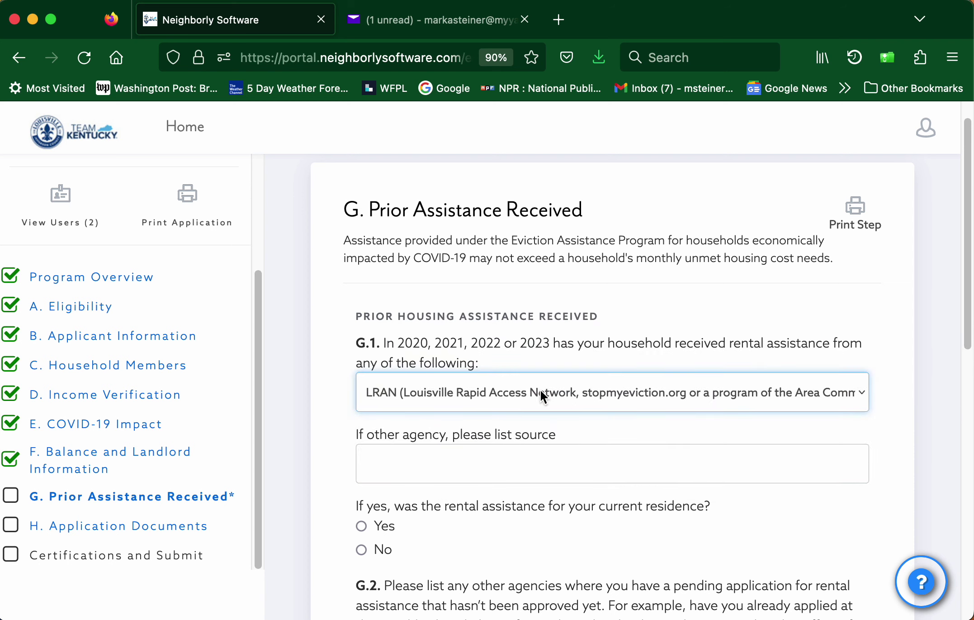
left_click(395, 393)
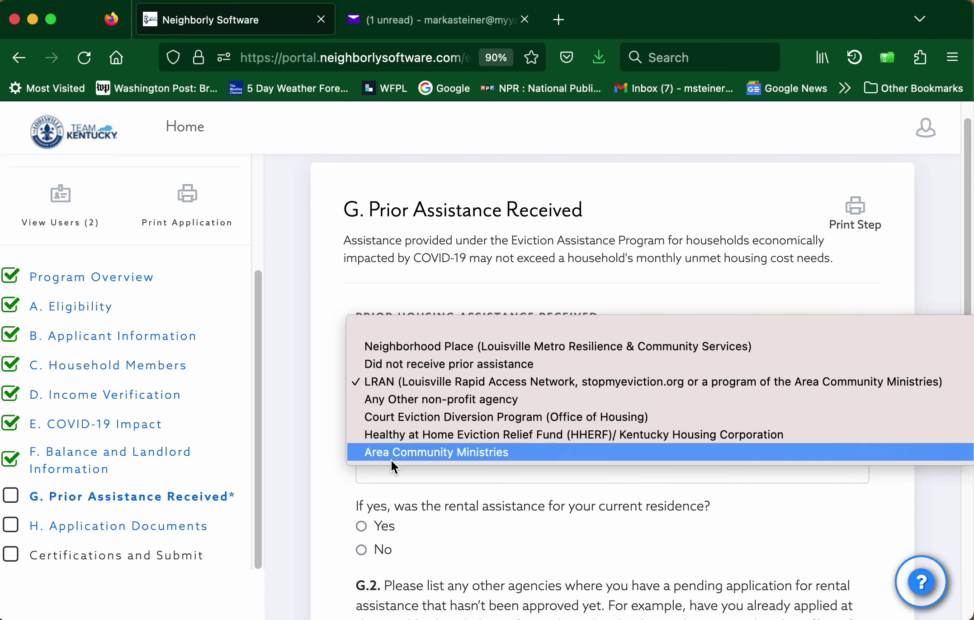
left_click(405, 453)
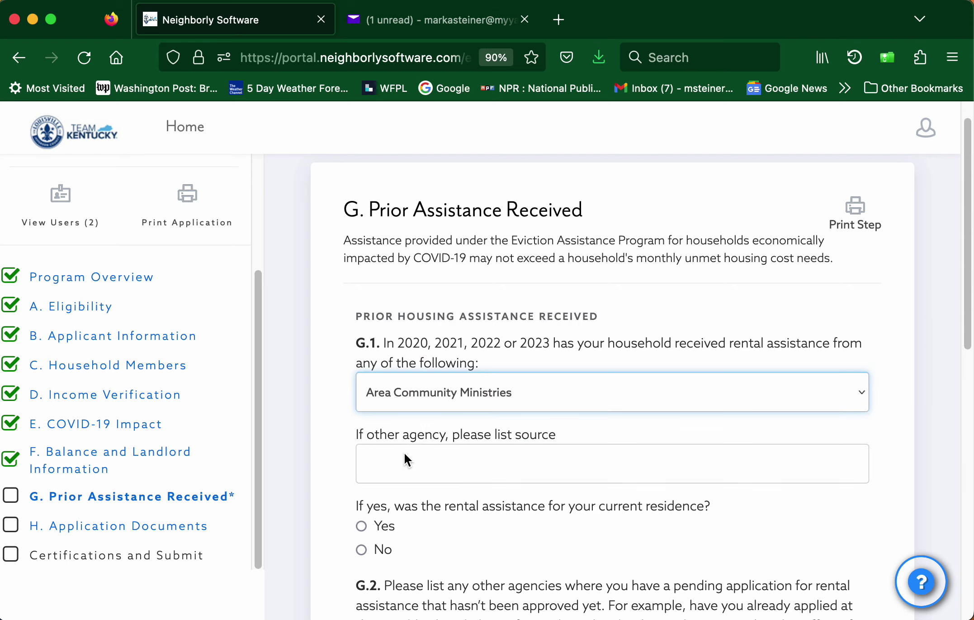
scroll(469, 445, "down", 5)
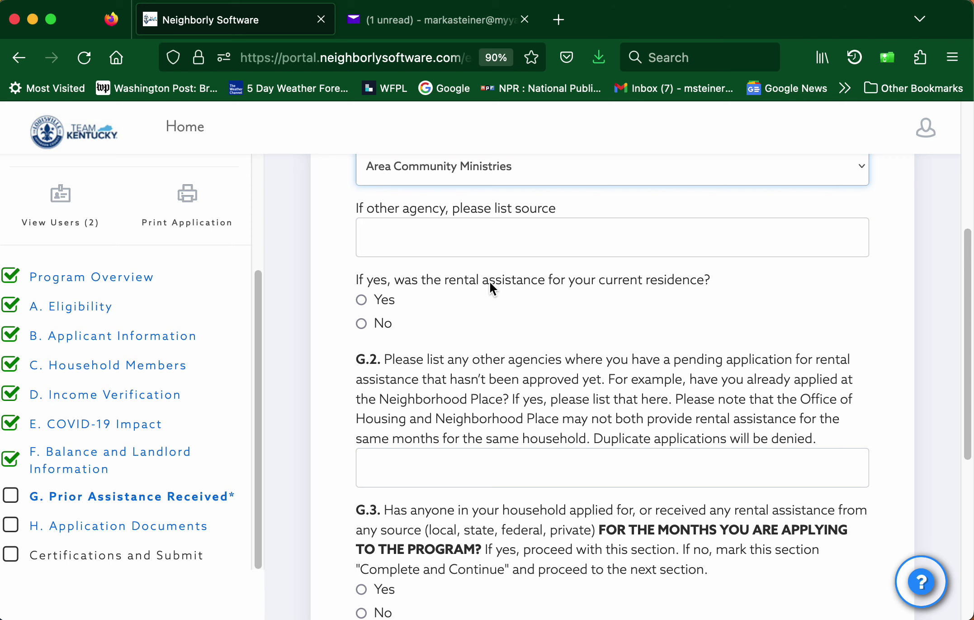
scroll(498, 232, "up", 2)
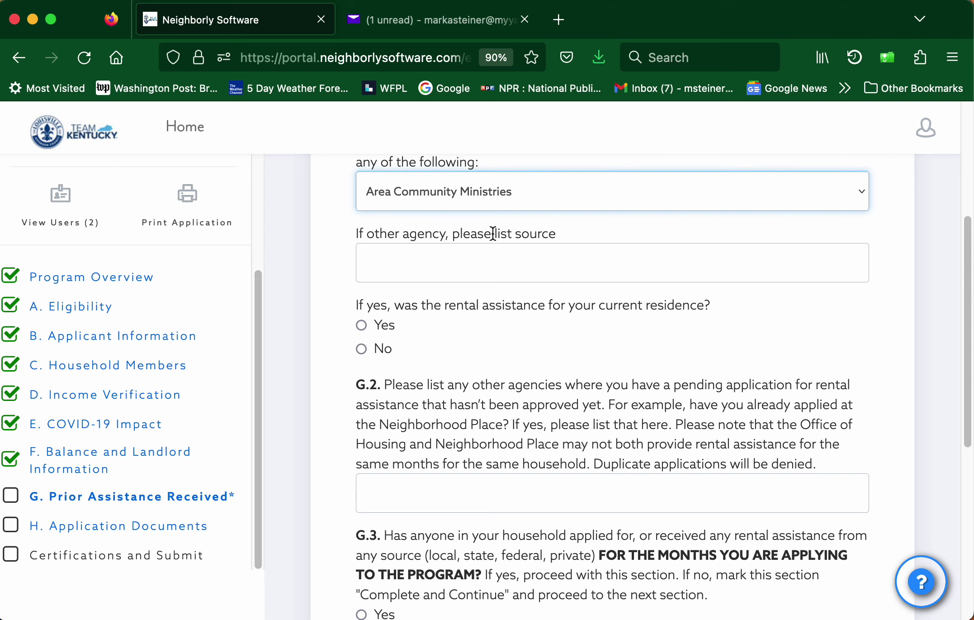
Briefly switch G.1 to Any Other non-profit agency, then back to Area Community Ministries.
left_click(503, 206)
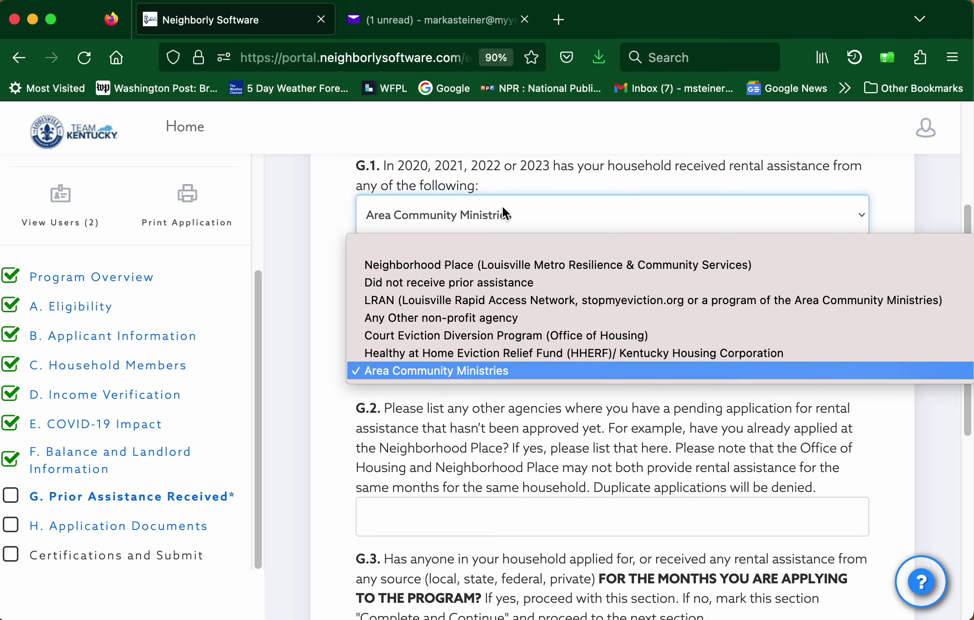
left_click(491, 316)
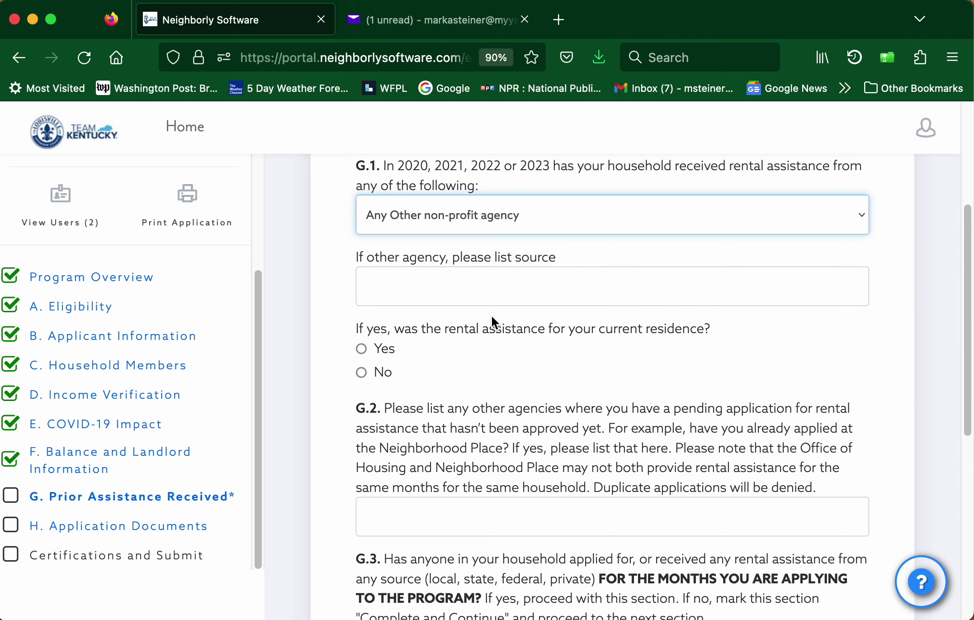
left_click(490, 283)
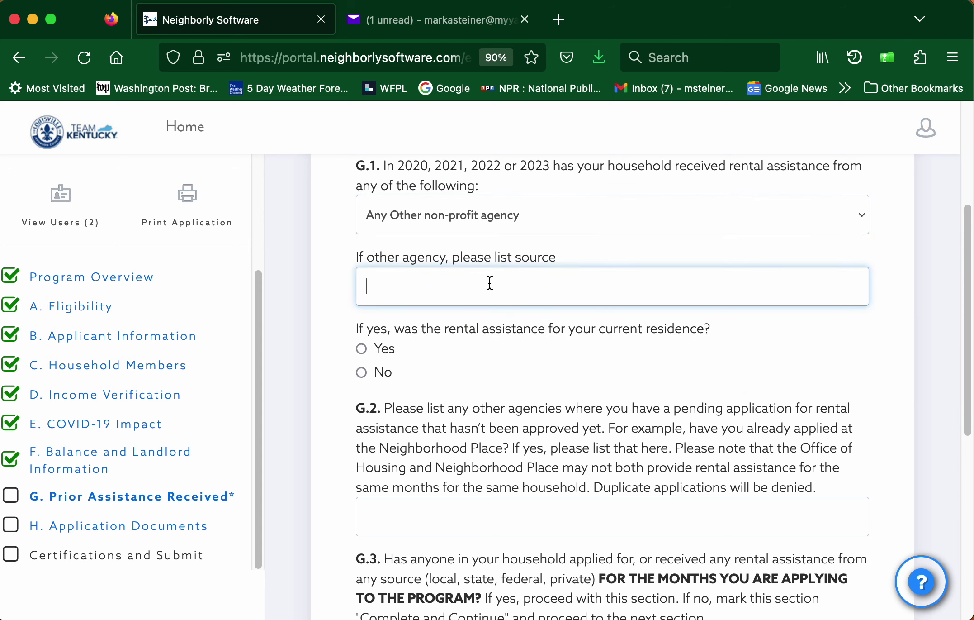
left_click(515, 220)
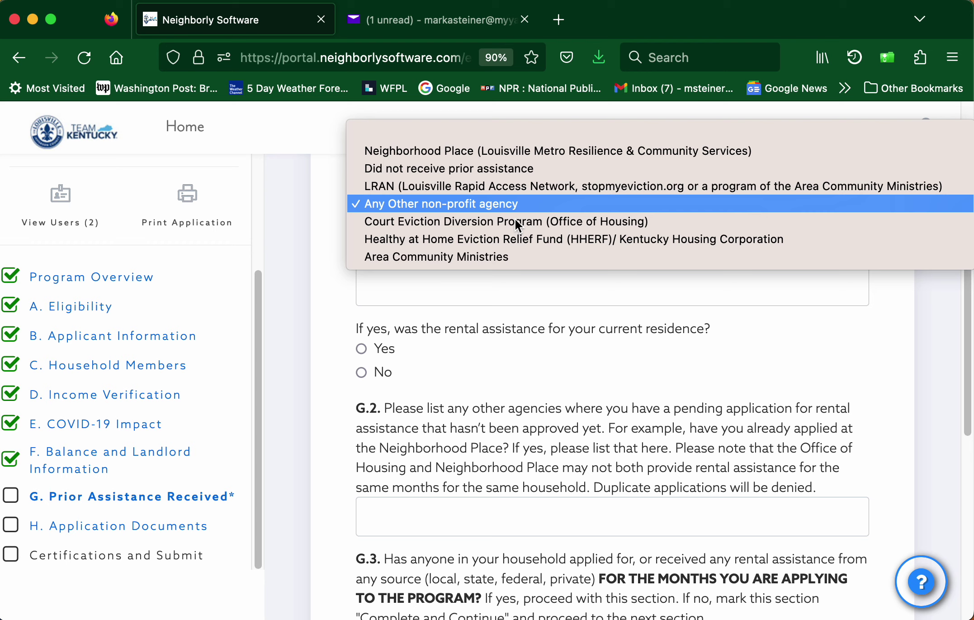
left_click(503, 259)
scroll(492, 344, "down", 2)
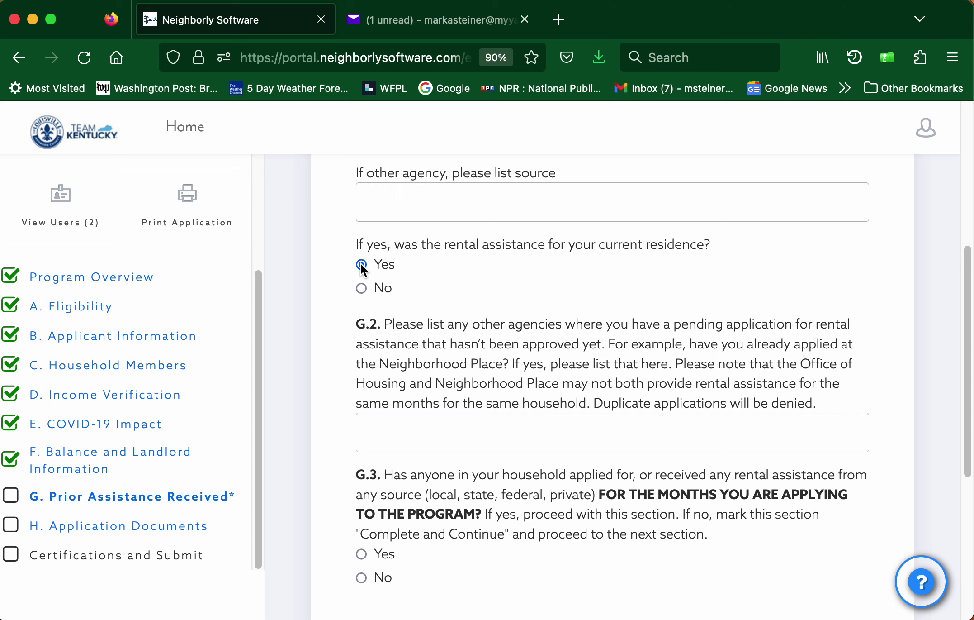
Answer Yes for assistance at the current residence, then place the cursor in G.2.
left_click(362, 290)
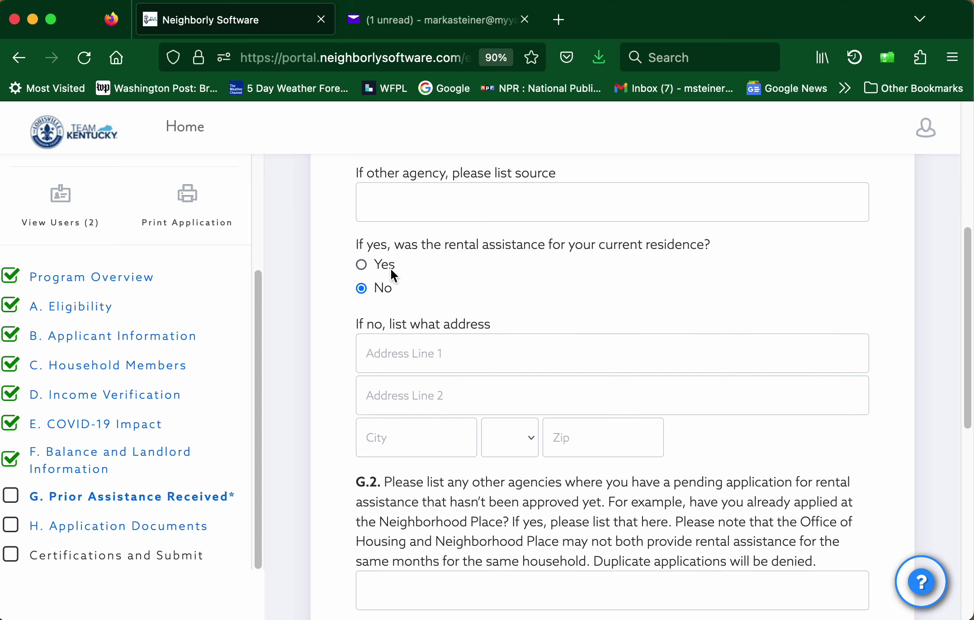
left_click(362, 264)
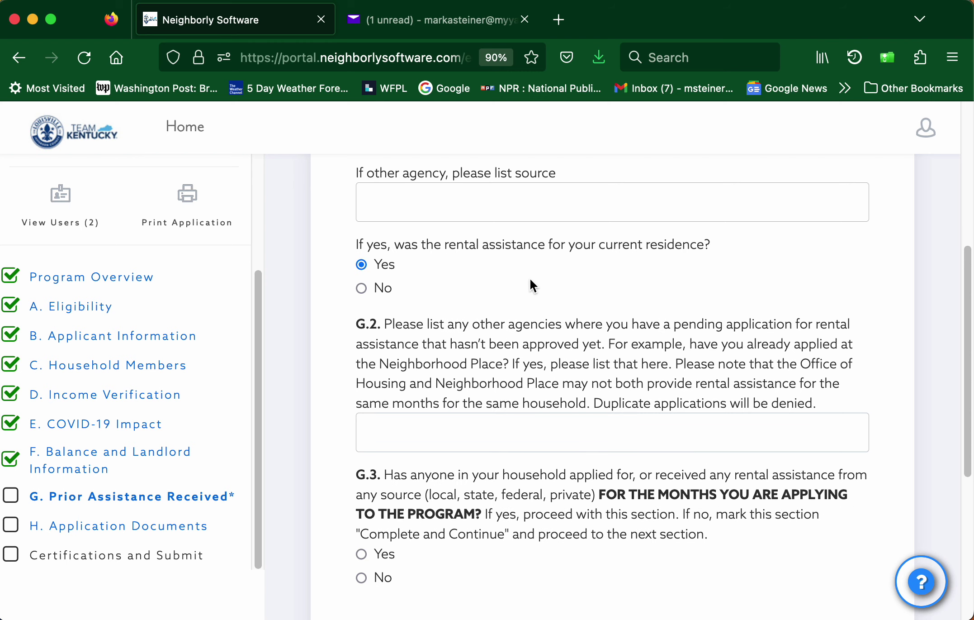
scroll(530, 278, "down", 3)
scroll(530, 279, "down", 2)
scroll(530, 279, "up", 3)
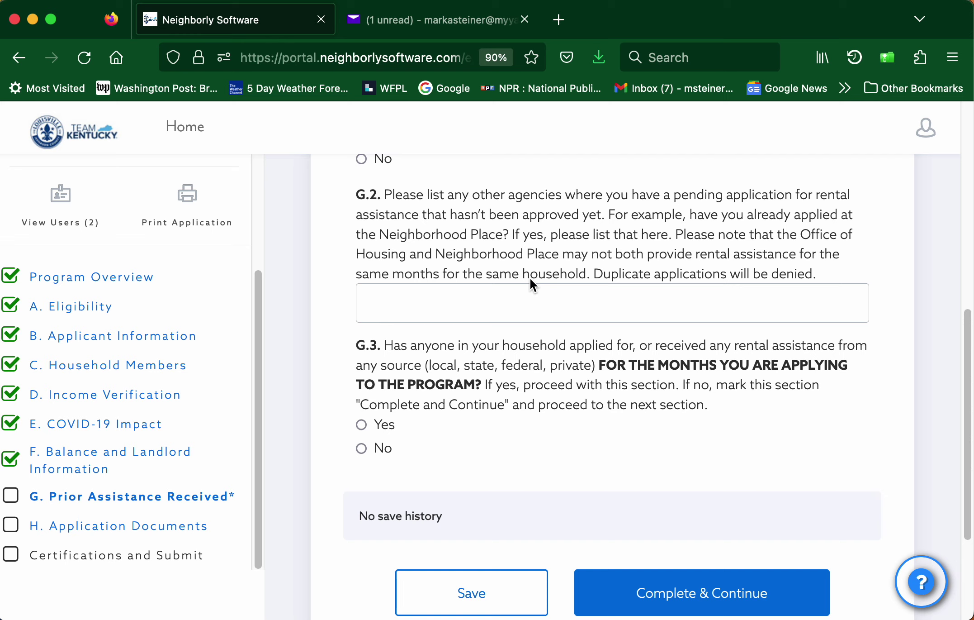
left_click(528, 297)
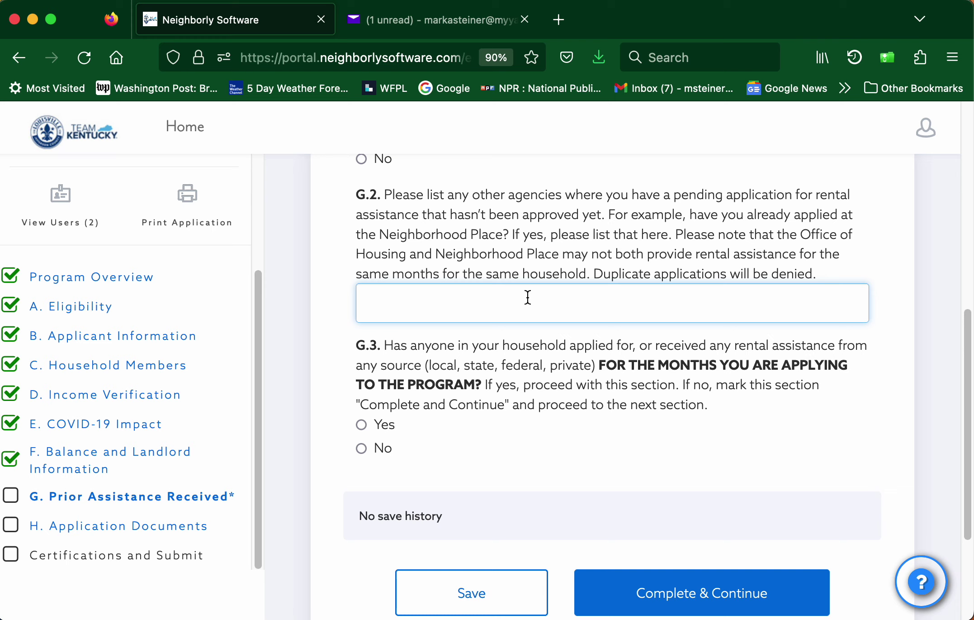
scroll(528, 298, "down", 3)
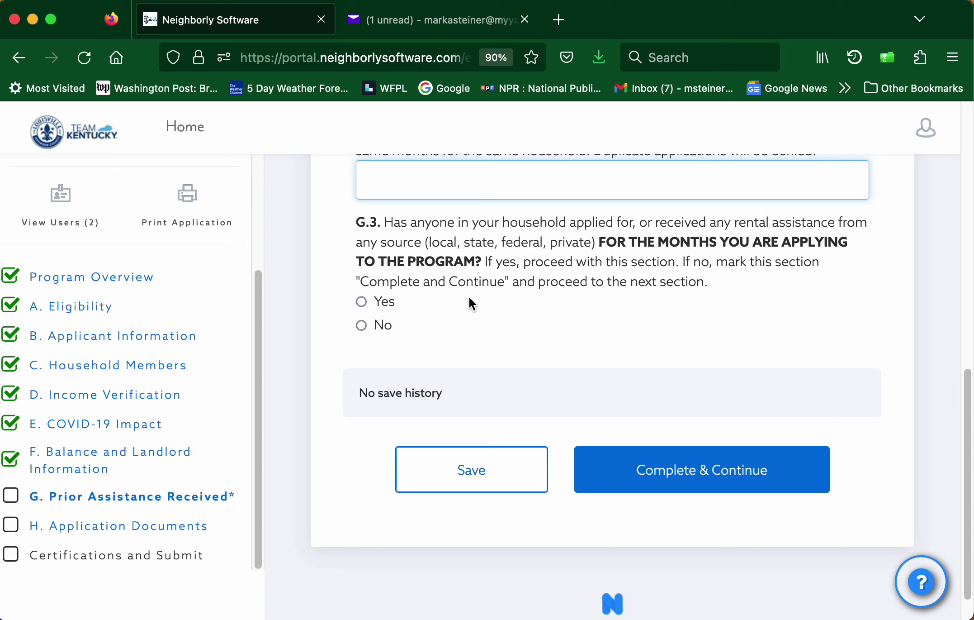
Set G.3, applying elsewhere for the requested months, to No after first choosing Yes.
left_click(369, 303)
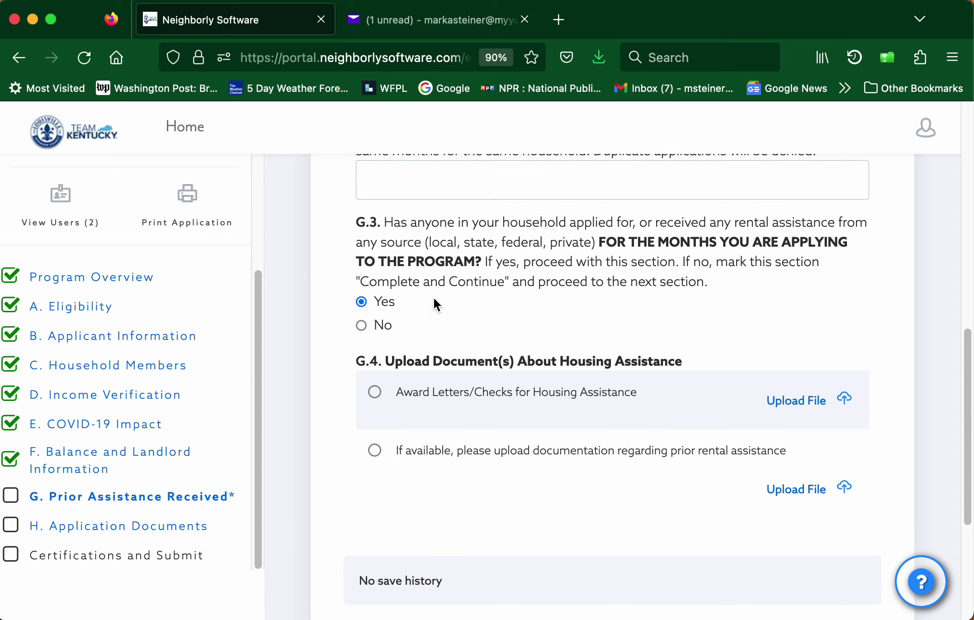
scroll(533, 313, "down", 5)
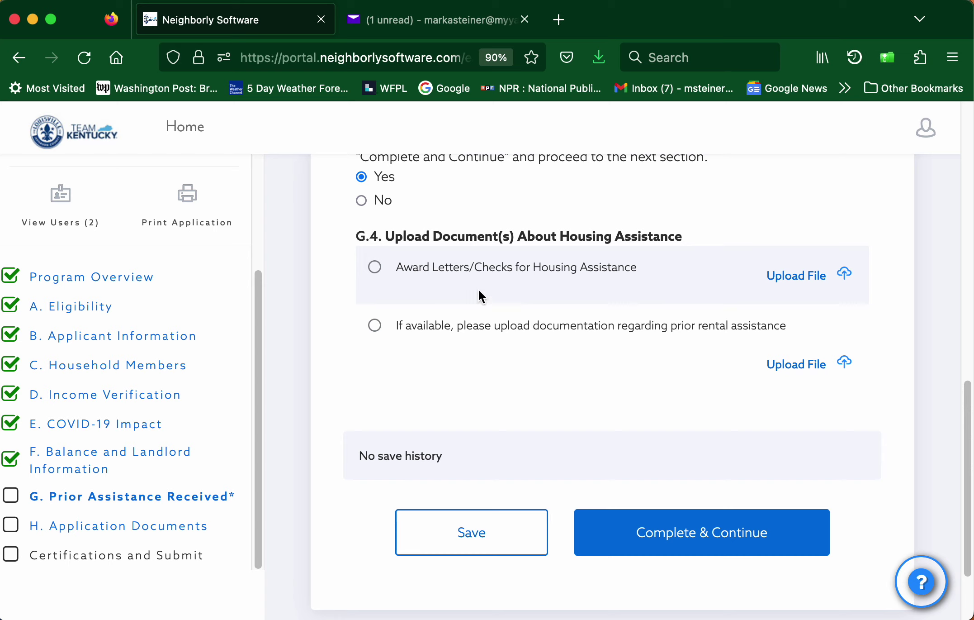
left_click(362, 201)
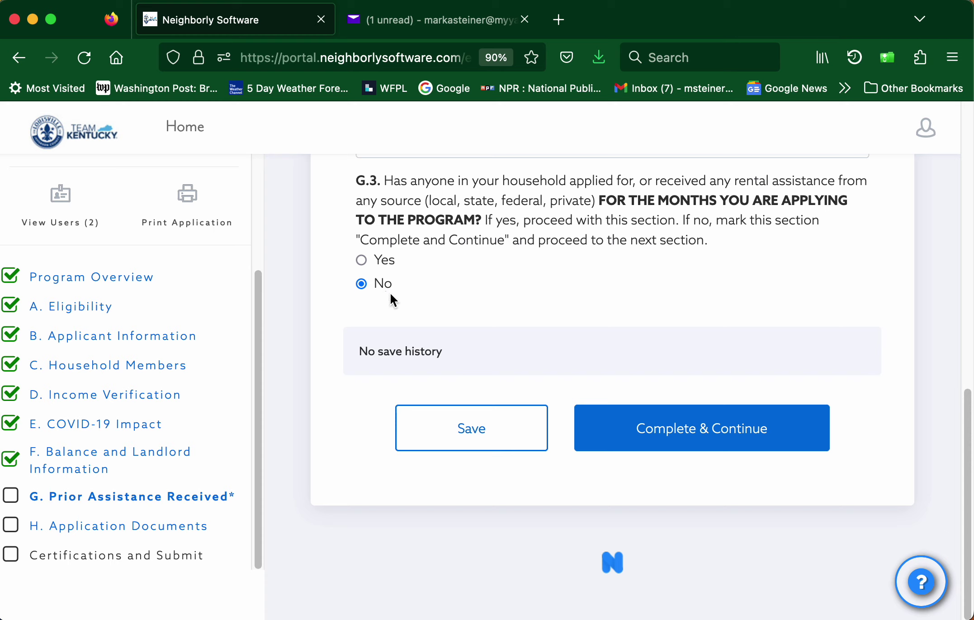
Complete the Prior Assistance Received step and scroll through the document upload list.
left_click(705, 427)
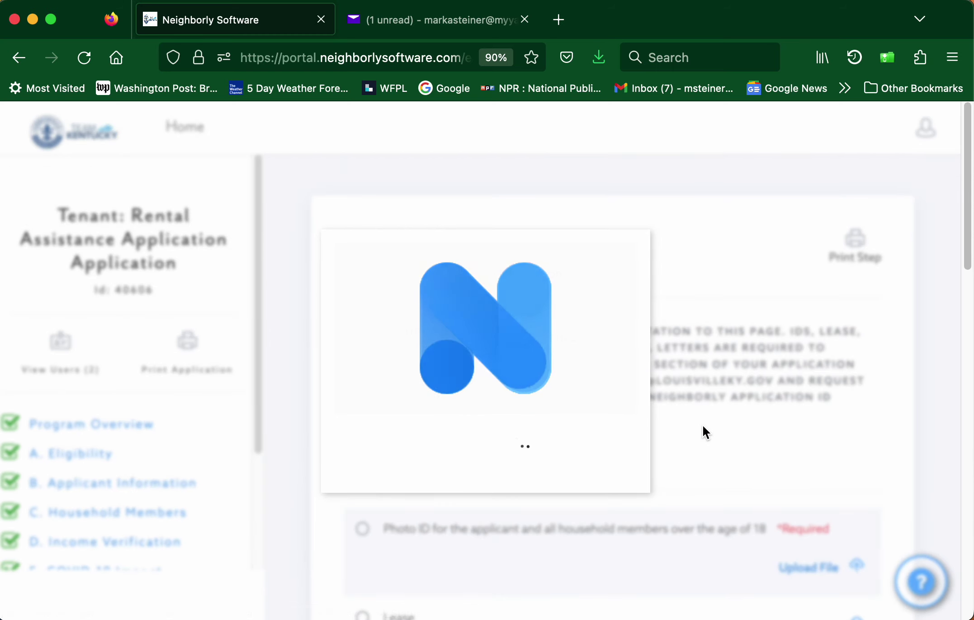
scroll(702, 426, "down", 3)
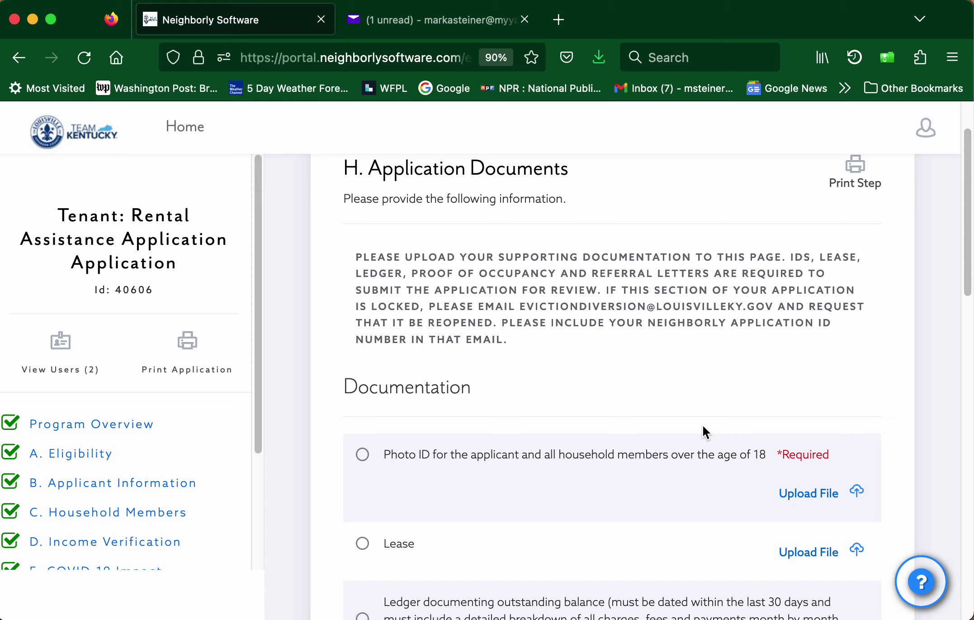
scroll(703, 426, "down", 4)
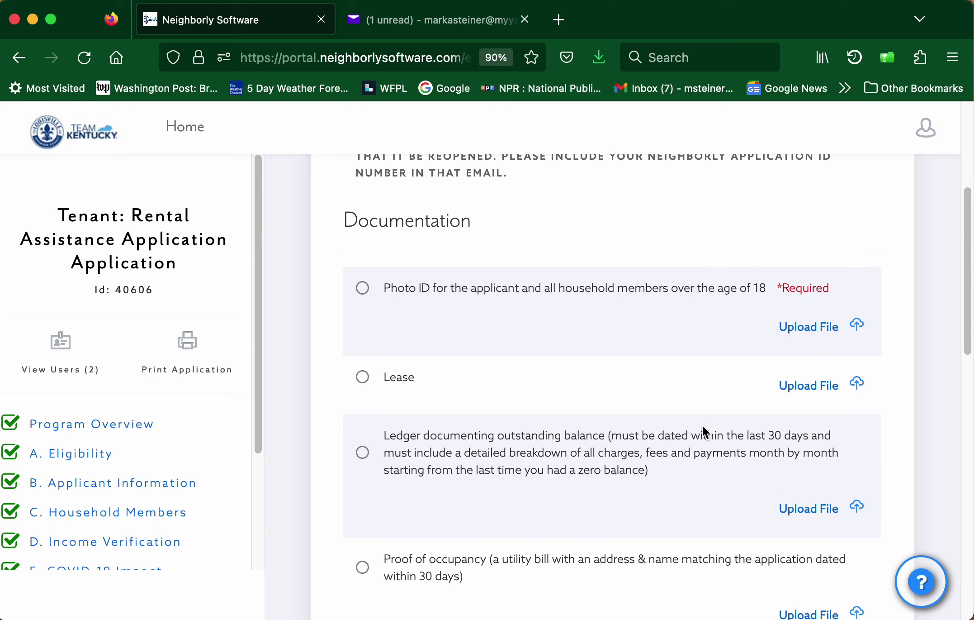
scroll(703, 426, "down", 2)
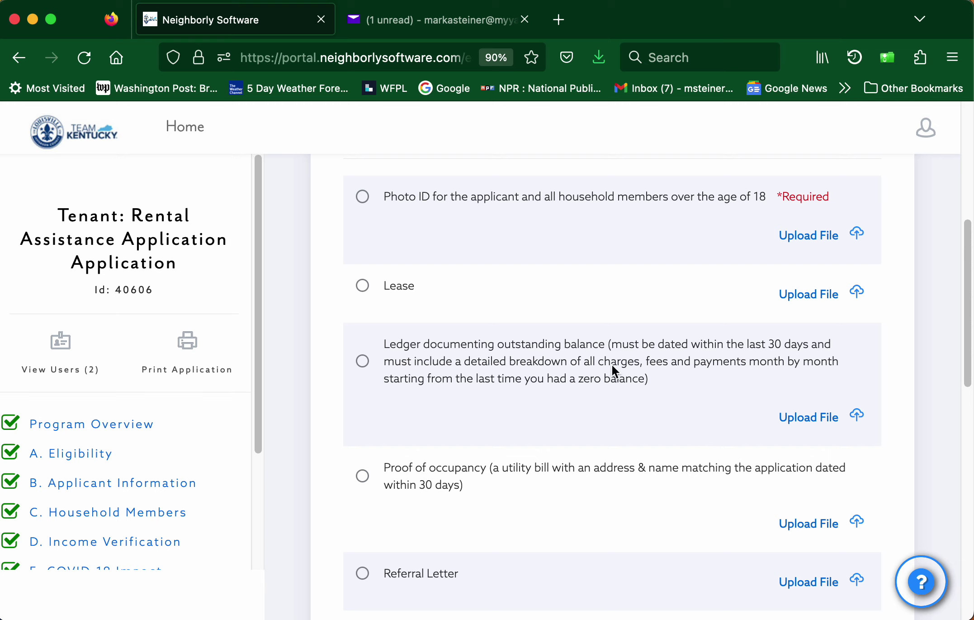
Upload ID.pdf for the required Photo ID document.
left_click(810, 236)
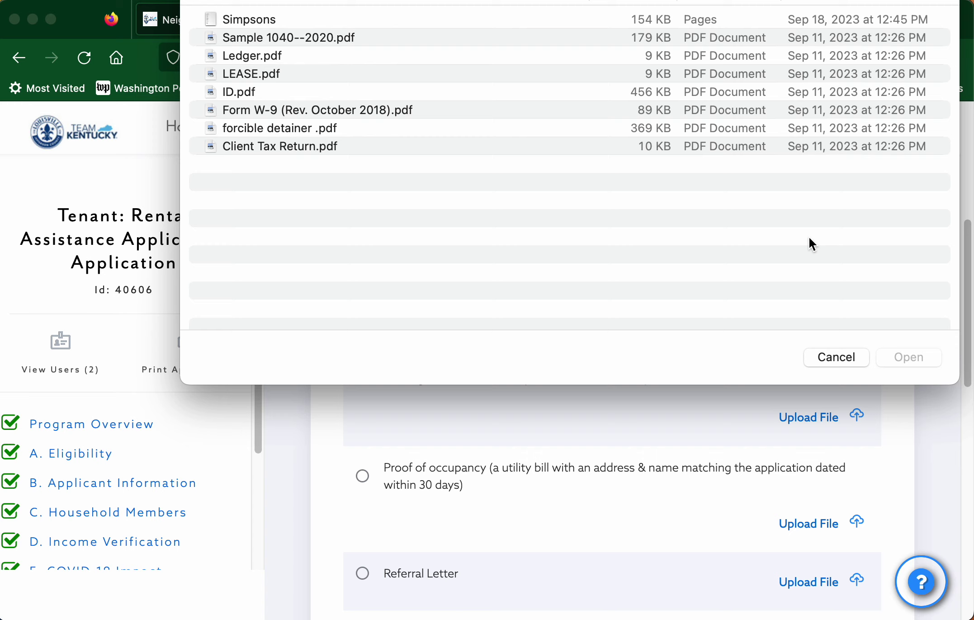
left_click(273, 96)
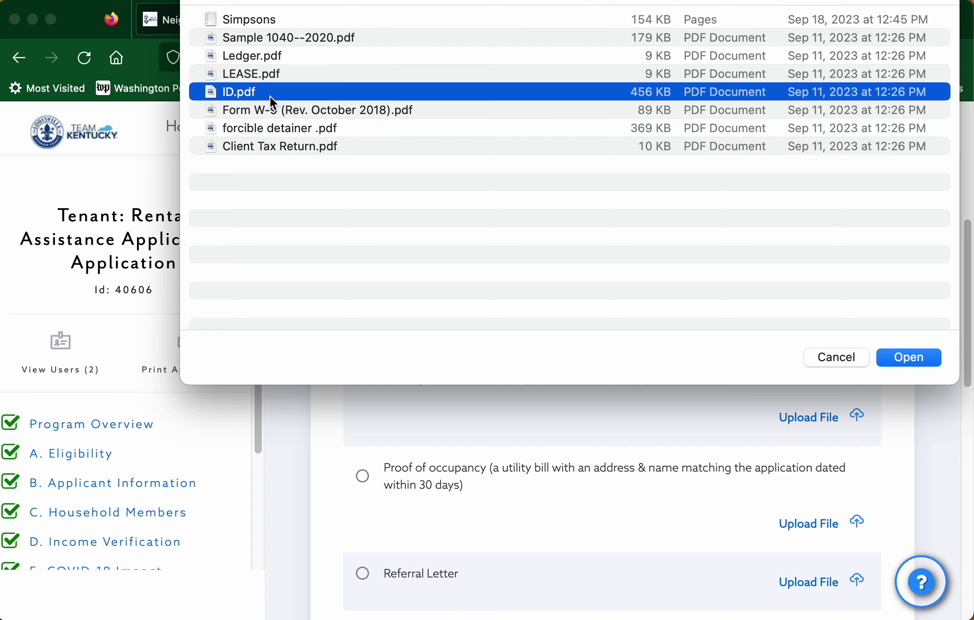
left_click(911, 358)
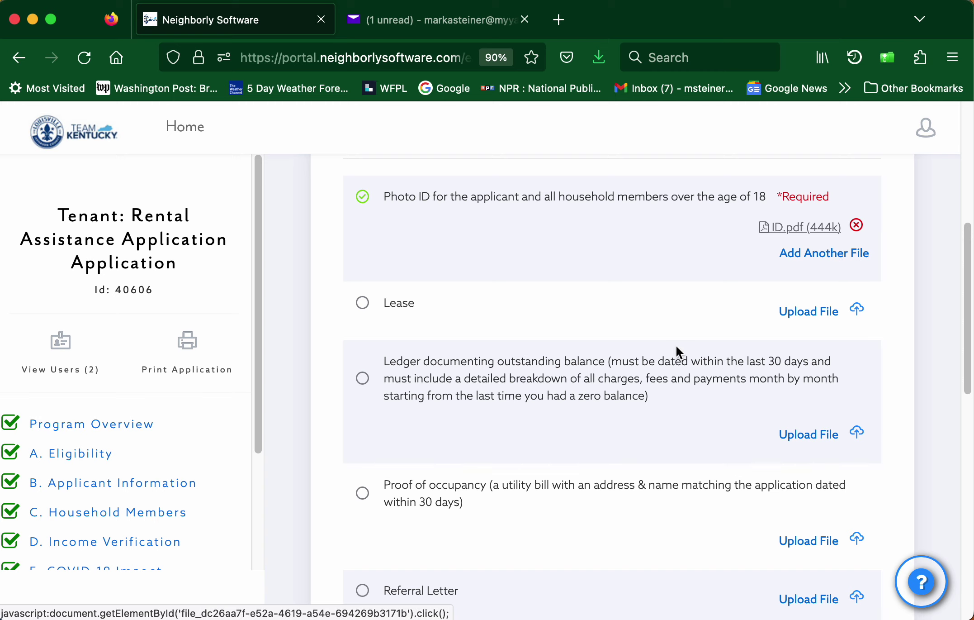
Upload LEASE.pdf for the Lease document item.
left_click(809, 311)
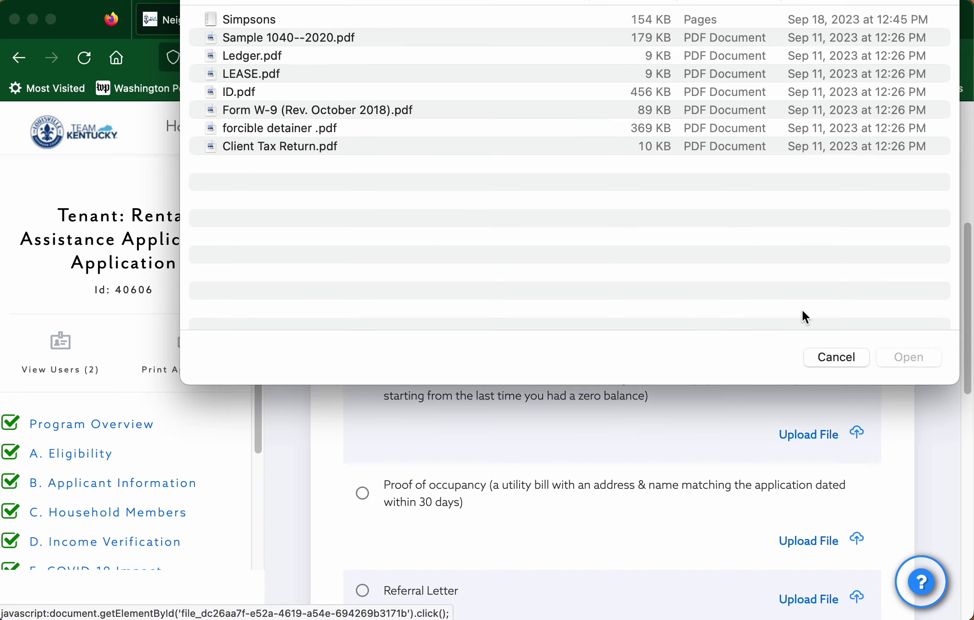
left_click(280, 73)
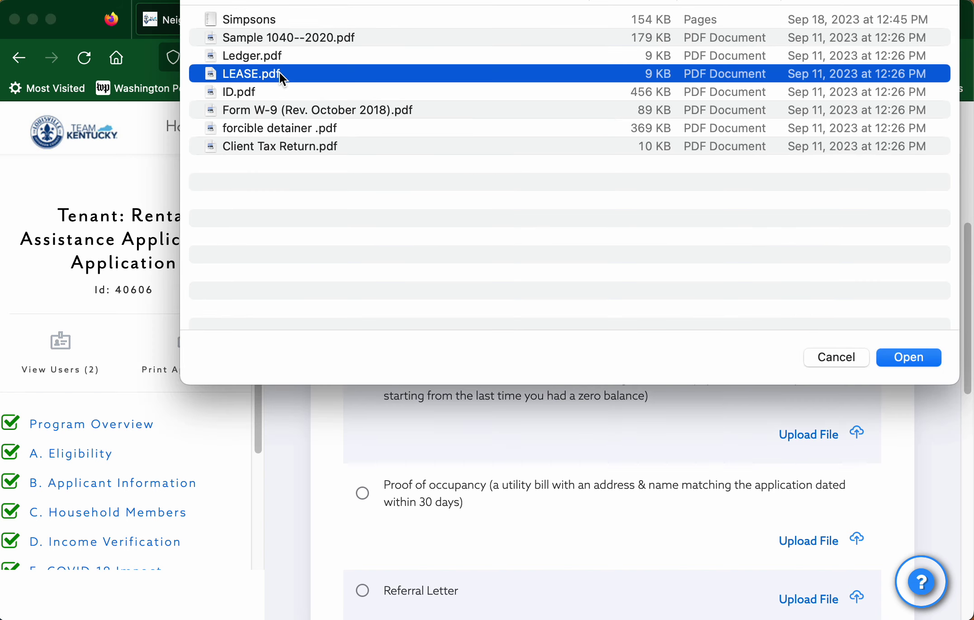
left_click(911, 359)
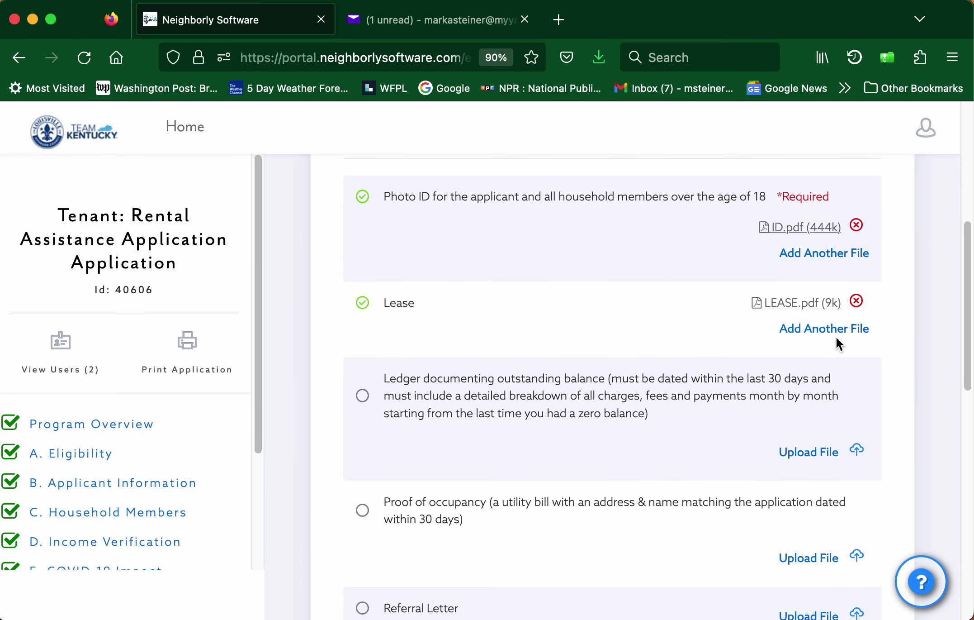
scroll(844, 357, "down", 3)
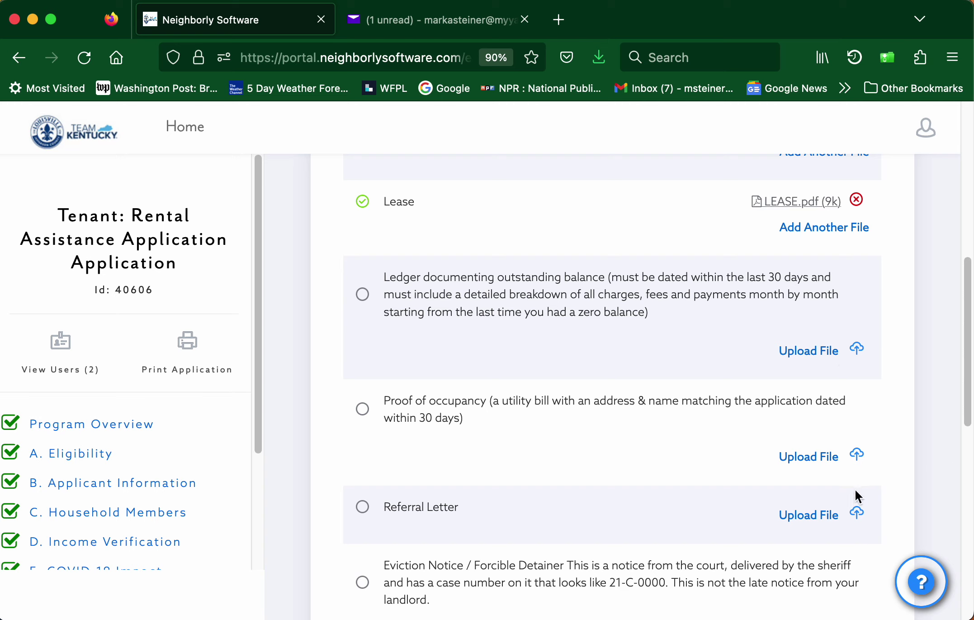
scroll(824, 361, "down", 3)
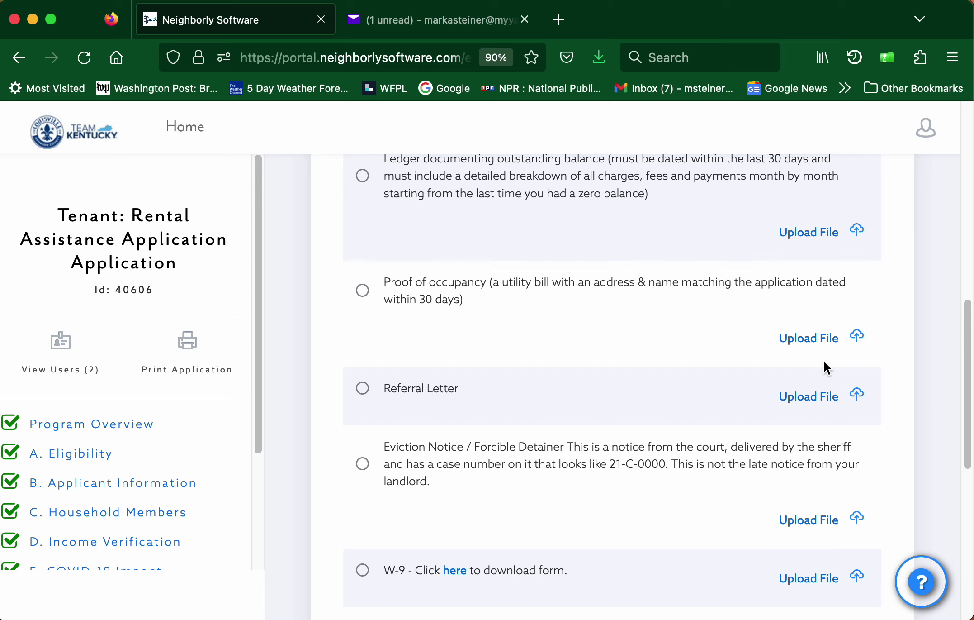
scroll(824, 361, "down", 1)
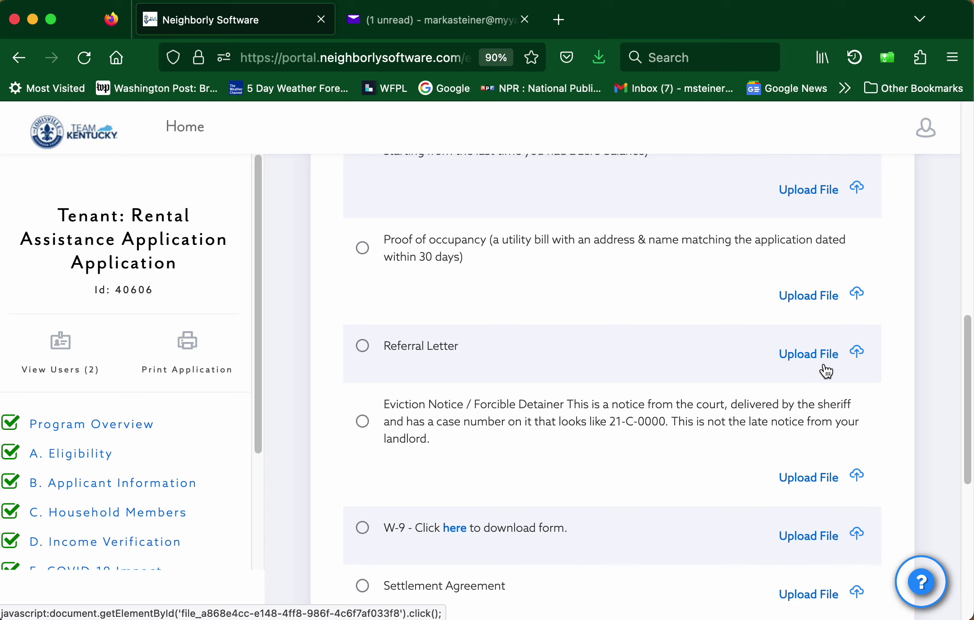
scroll(814, 416, "down", 3)
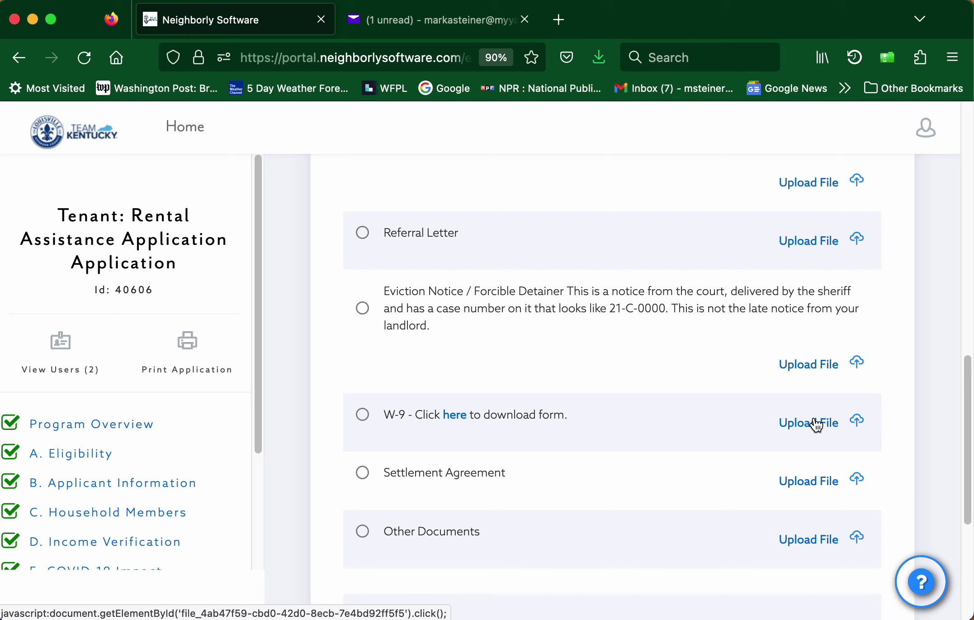
scroll(817, 425, "down", 3)
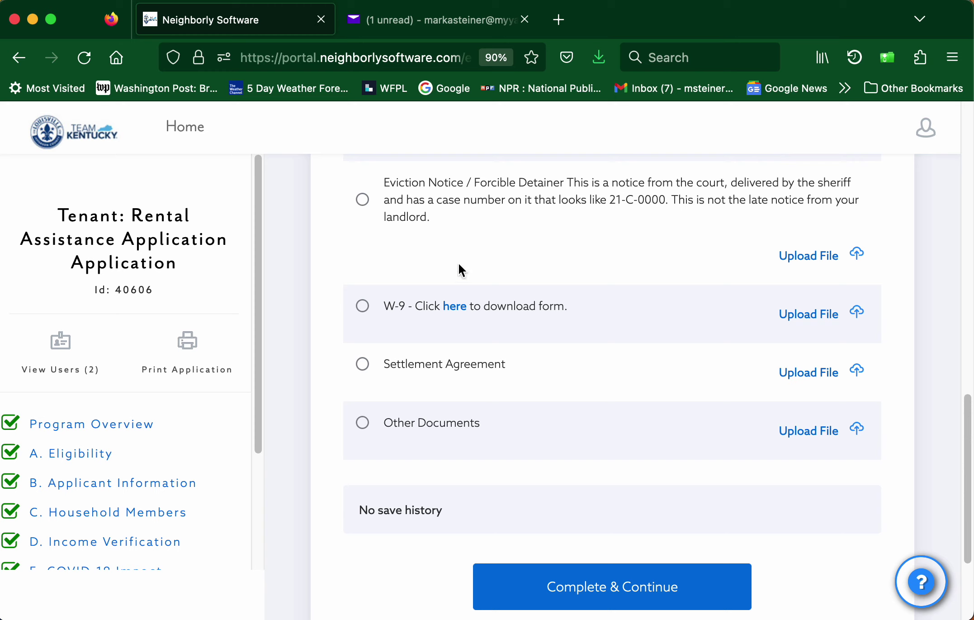
Upload 'forcible detainer .pdf' for the Eviction Notice / Forcible Detainer item.
left_click(803, 254)
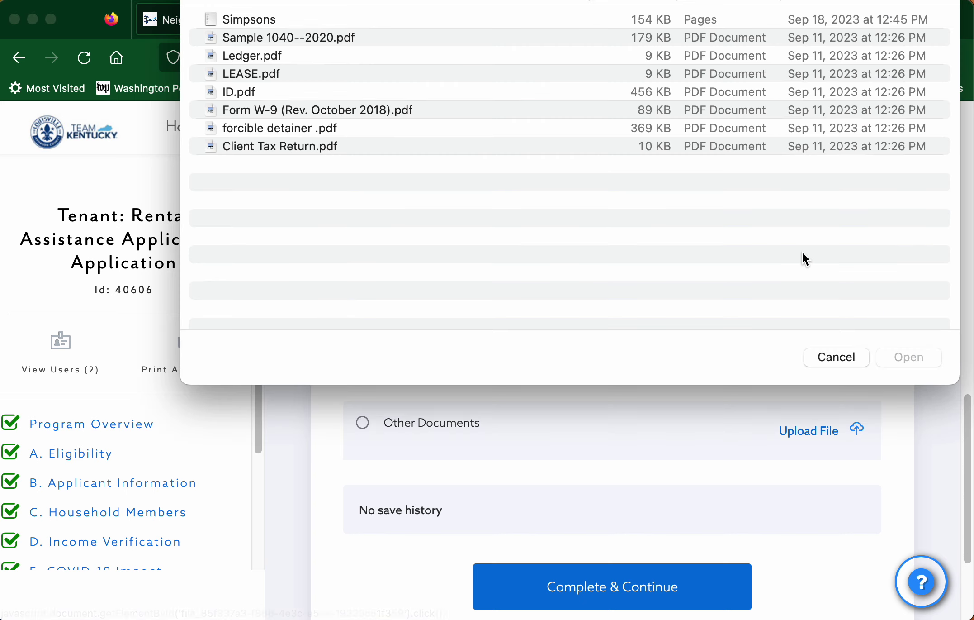
left_click(315, 129)
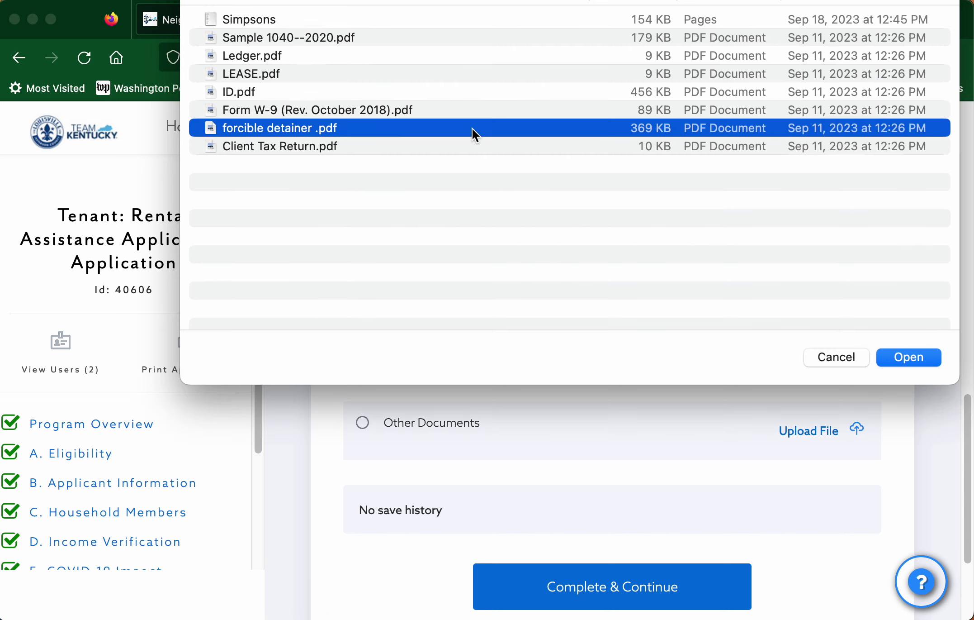
left_click(912, 359)
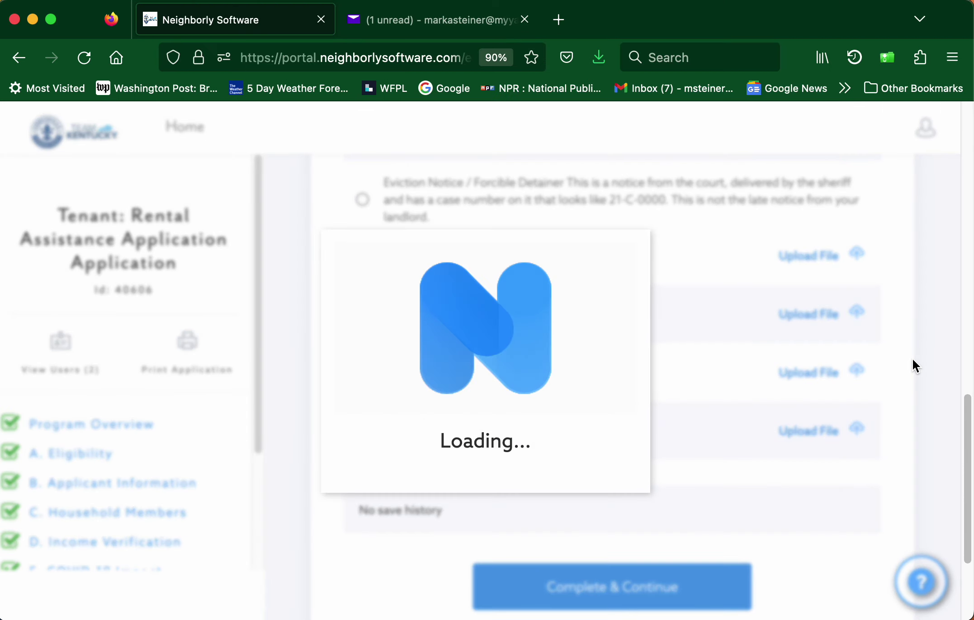
scroll(912, 358, "down", 2)
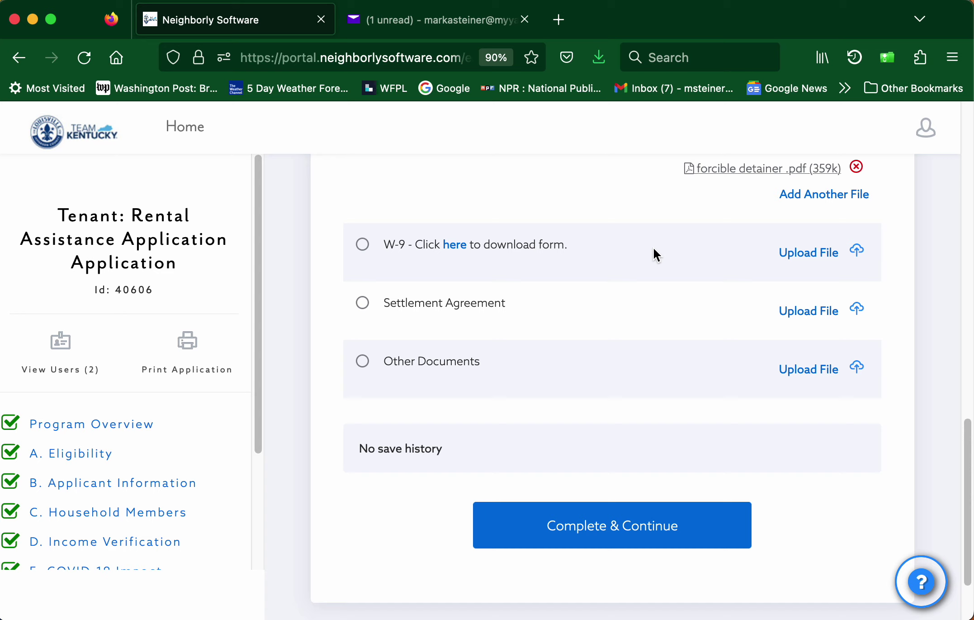
Complete the documents step and review the certification statements on the Certifications and Submit page.
left_click(609, 527)
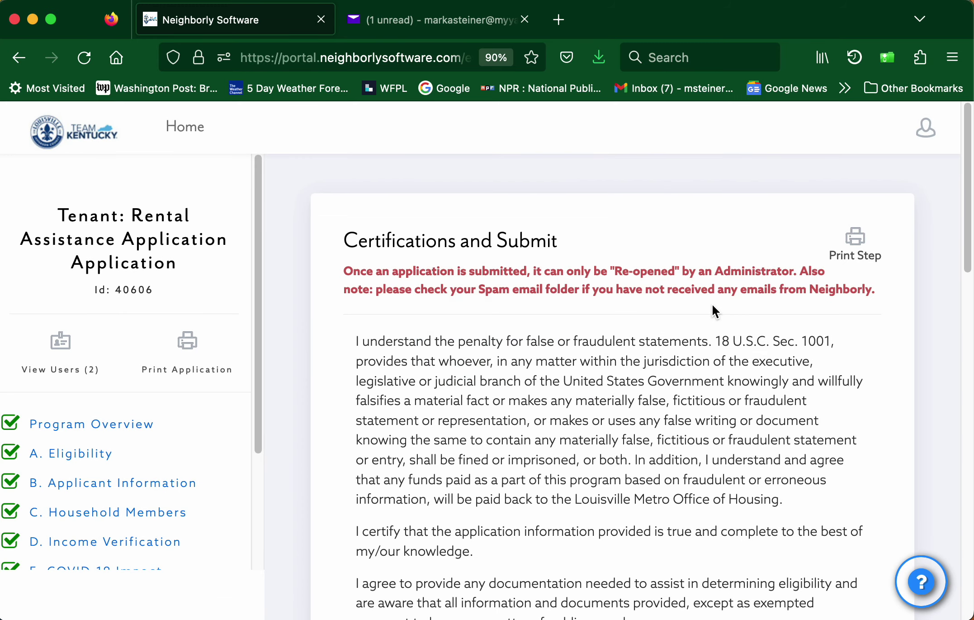
scroll(713, 304, "down", 2)
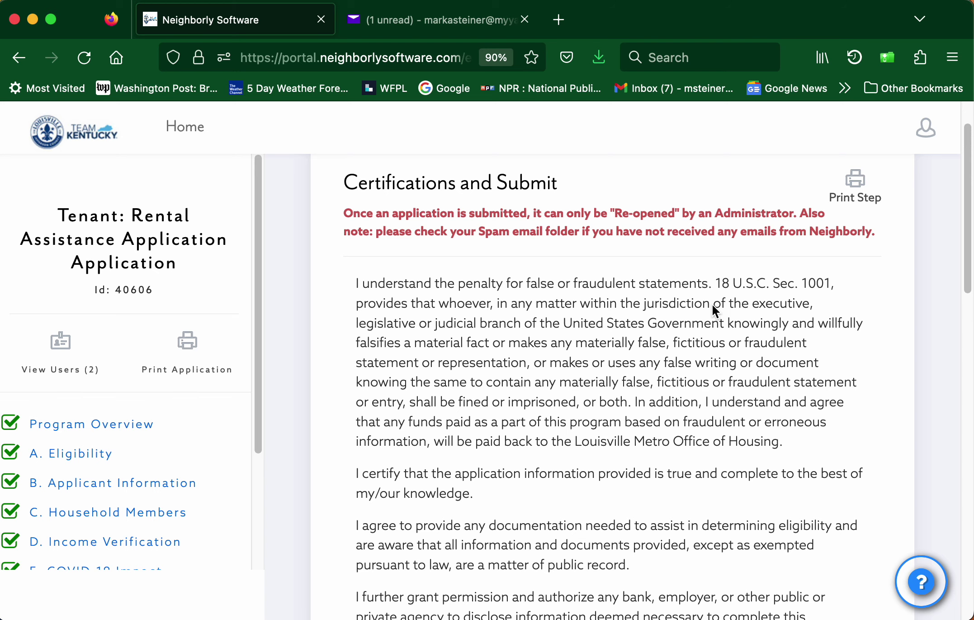
scroll(713, 304, "down", 20)
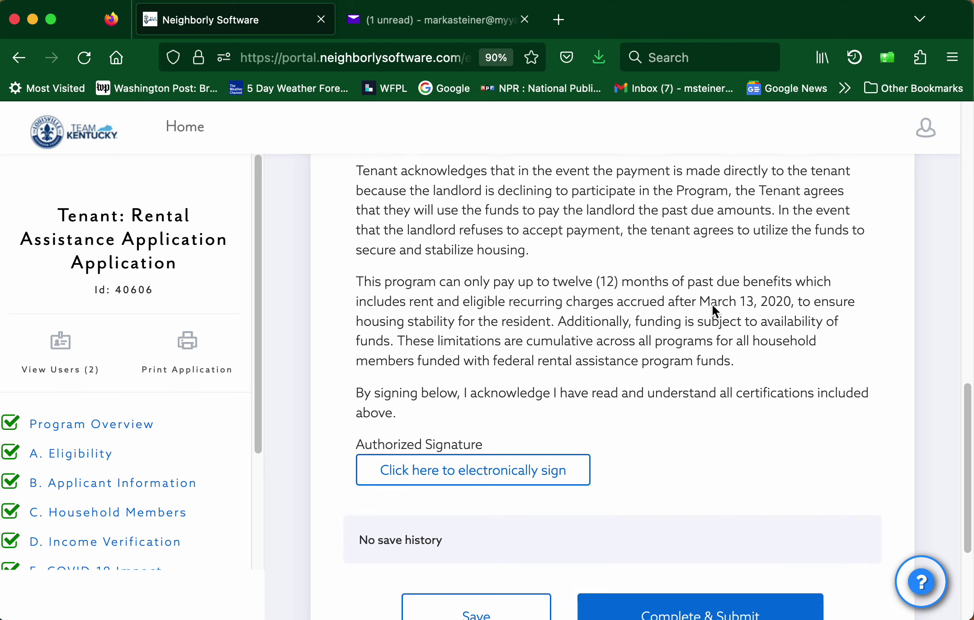
Sign the certifications electronically with the applicant's full name as the Authorized Signature.
left_click(493, 281)
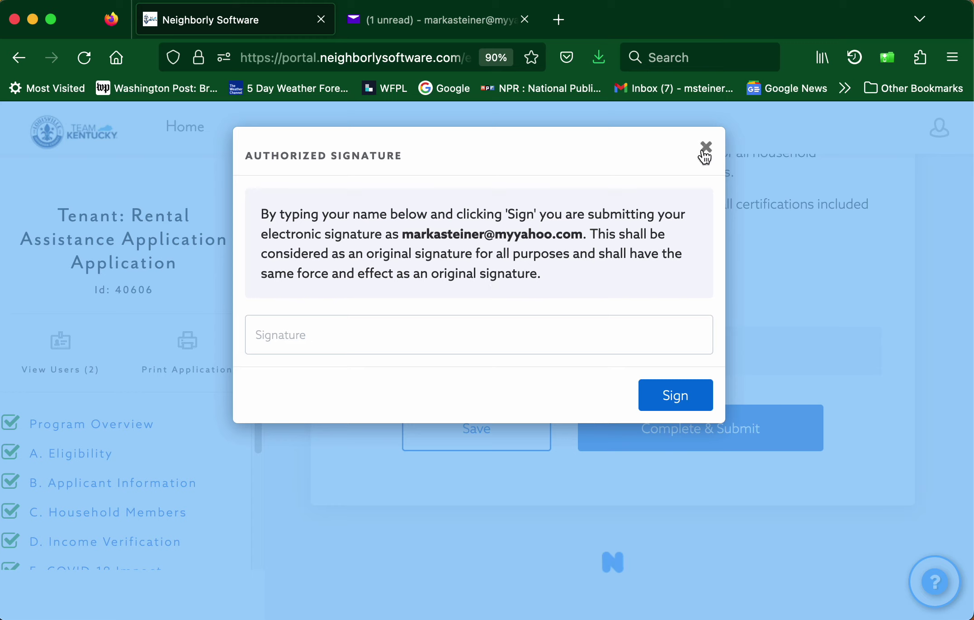
left_click(516, 337)
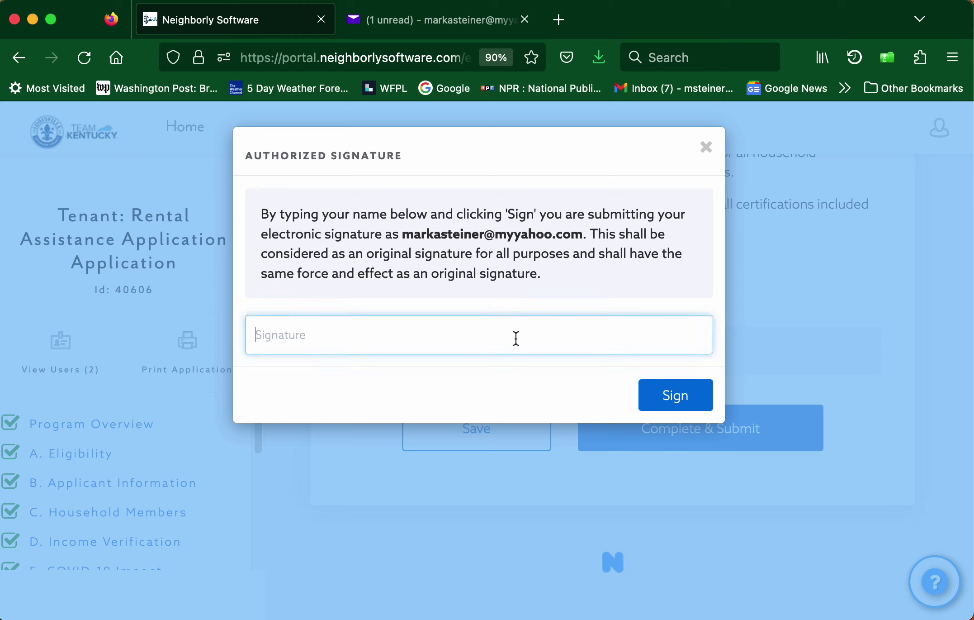
type("Marge ")
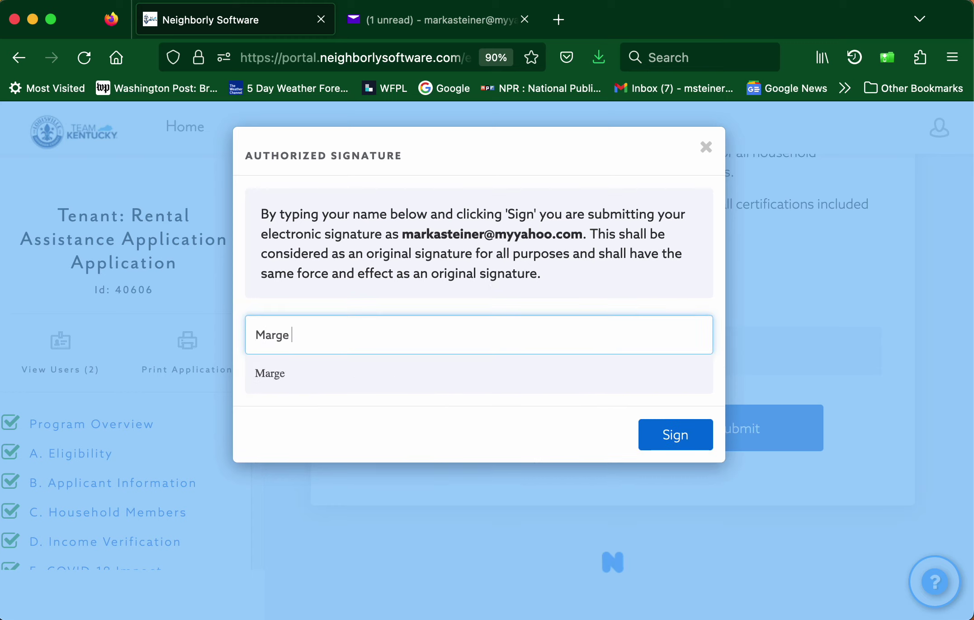
type("Simpson")
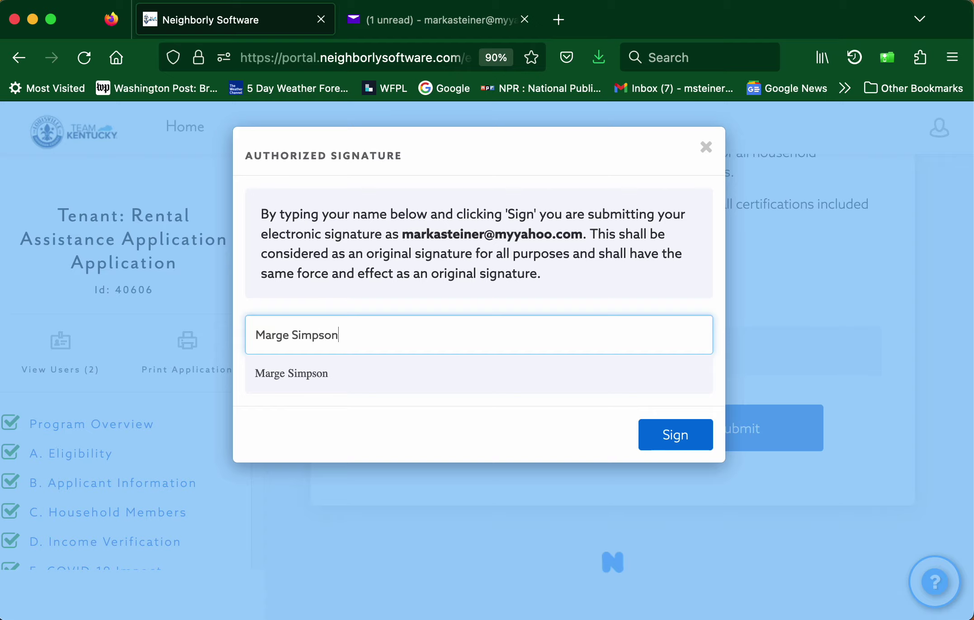
left_click(665, 437)
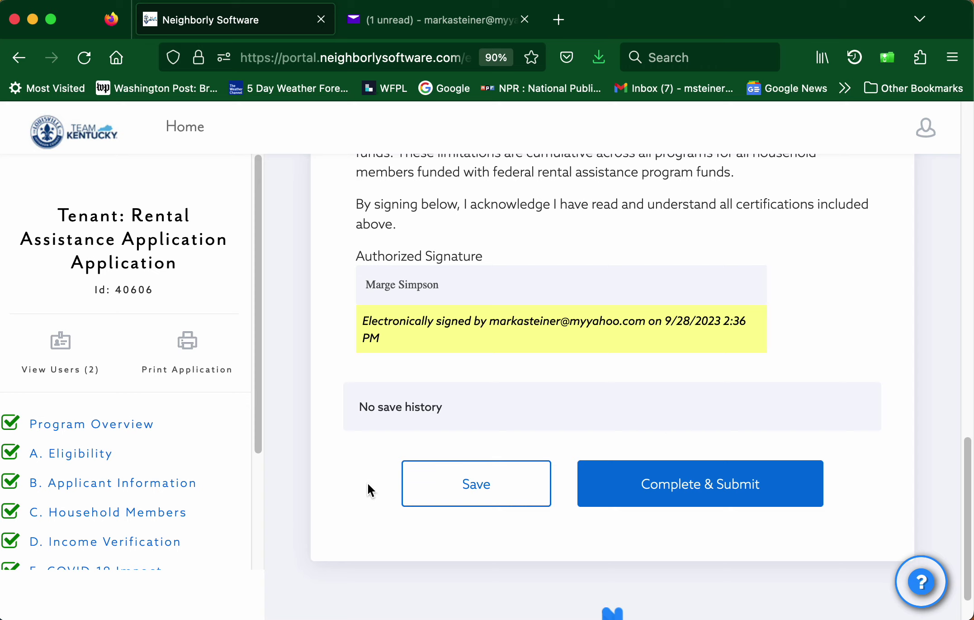
Save the signed Certifications and Submit page and close the 'Data saved' confirmation.
scroll(148, 479, "down", 3)
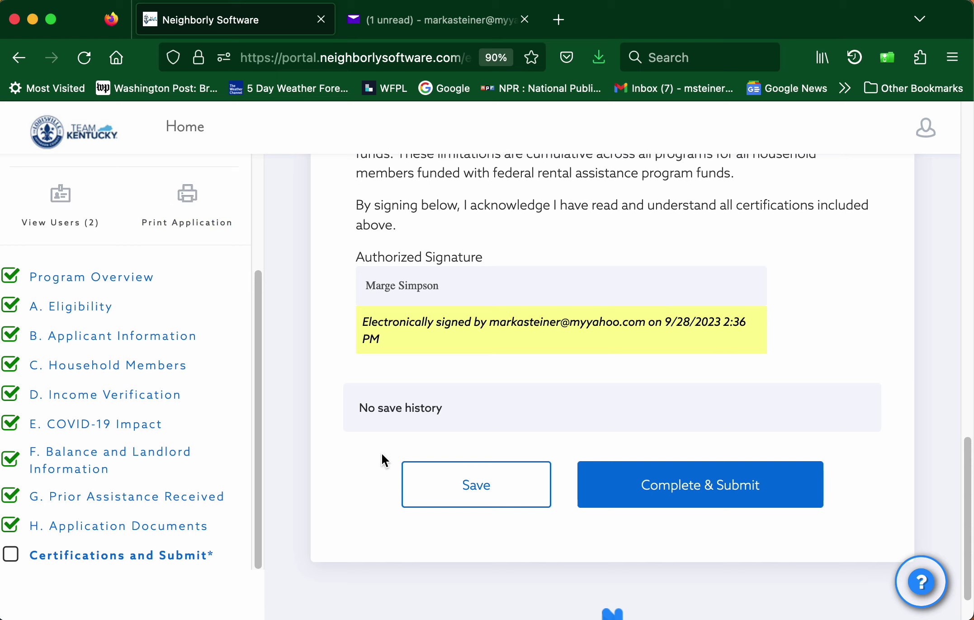
scroll(519, 475, "up", 4)
scroll(519, 474, "down", 5)
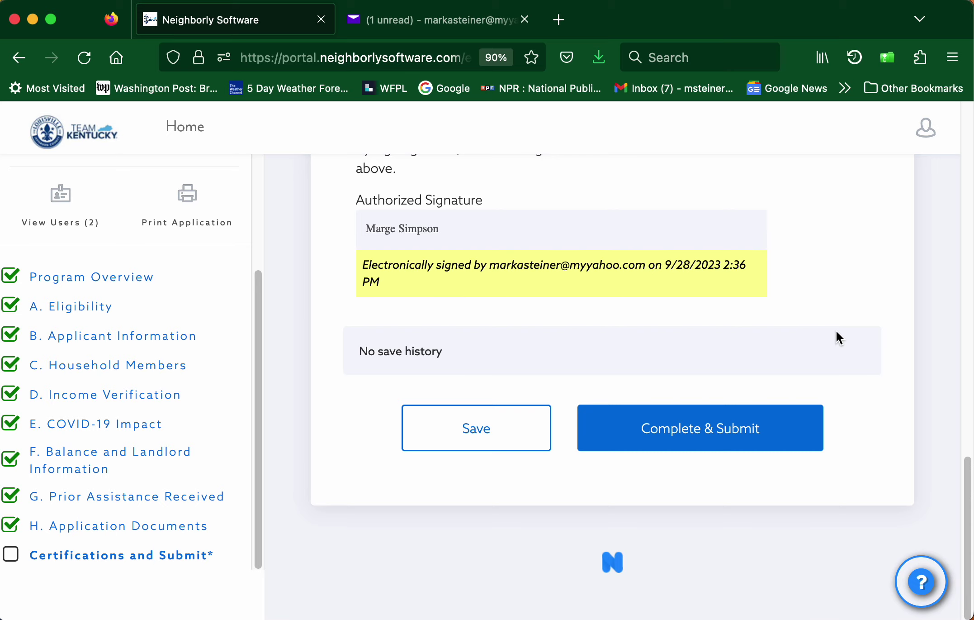
left_click(465, 436)
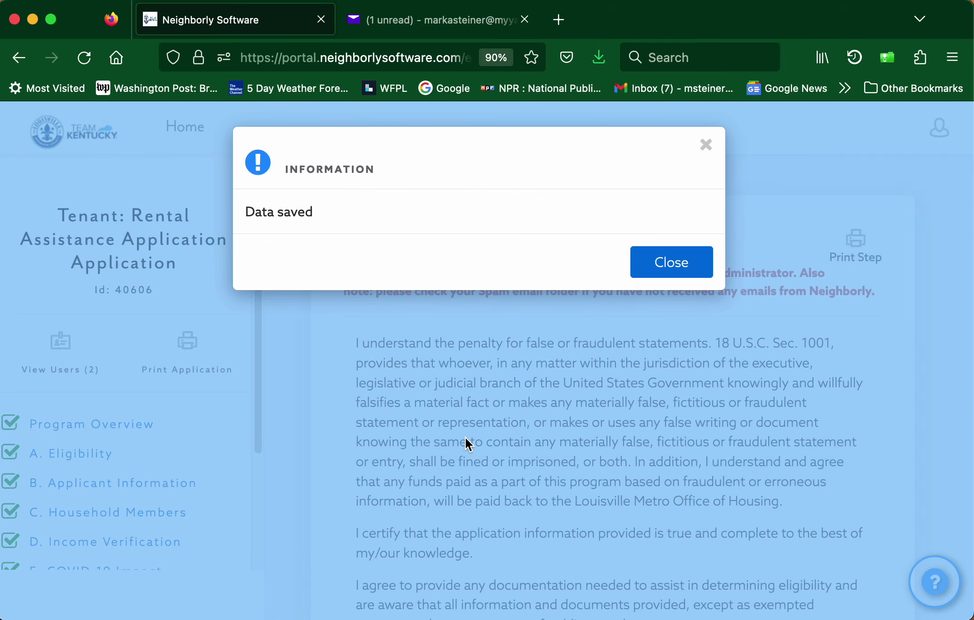
left_click(653, 261)
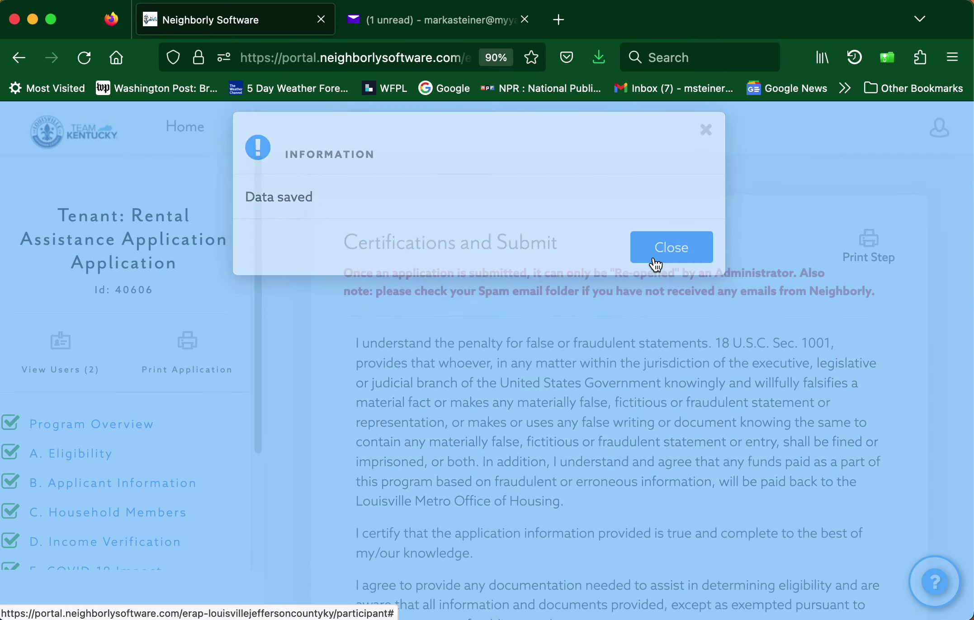